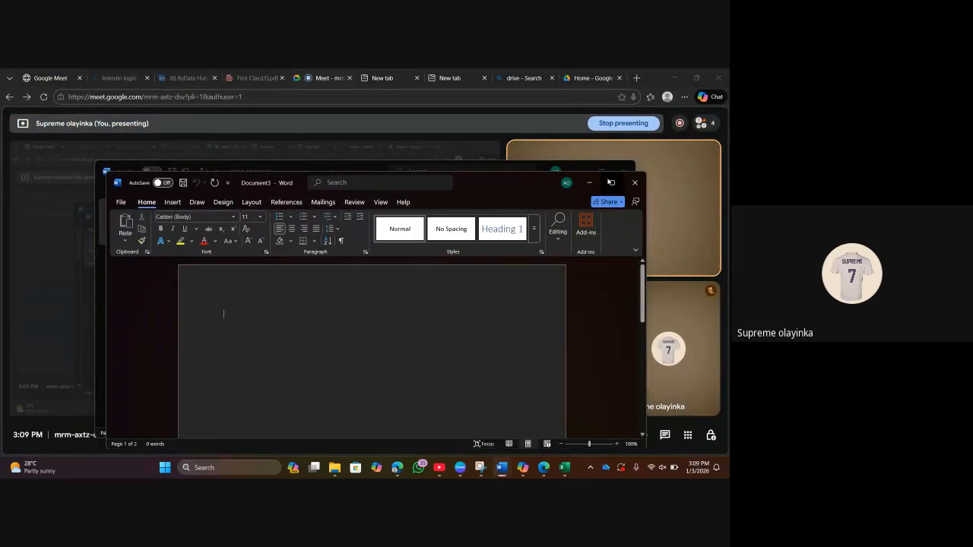
Maximize the blank document and enter the heading "Processes of Data Analysis" on its first line.
click(610, 182)
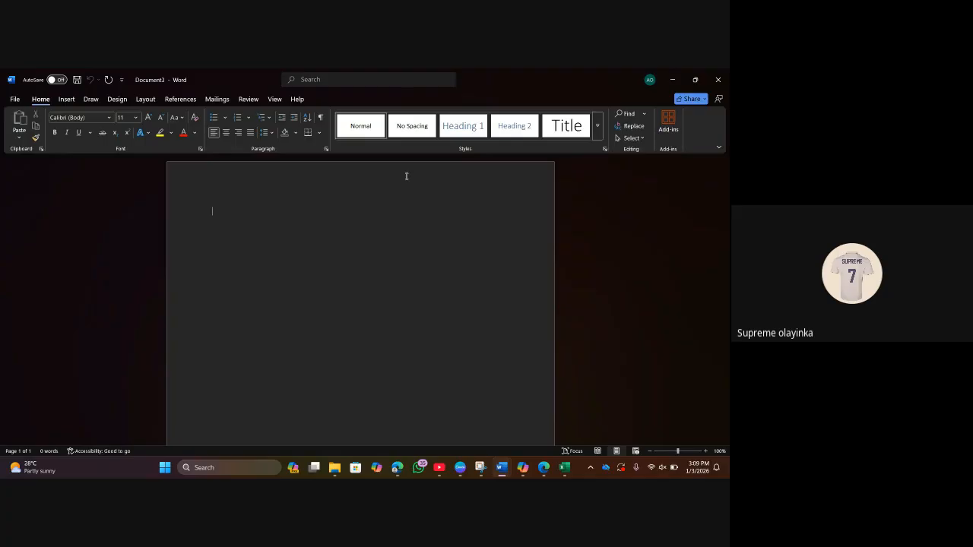
text(ProcessesO)
key(BackSpace)
text(of D)
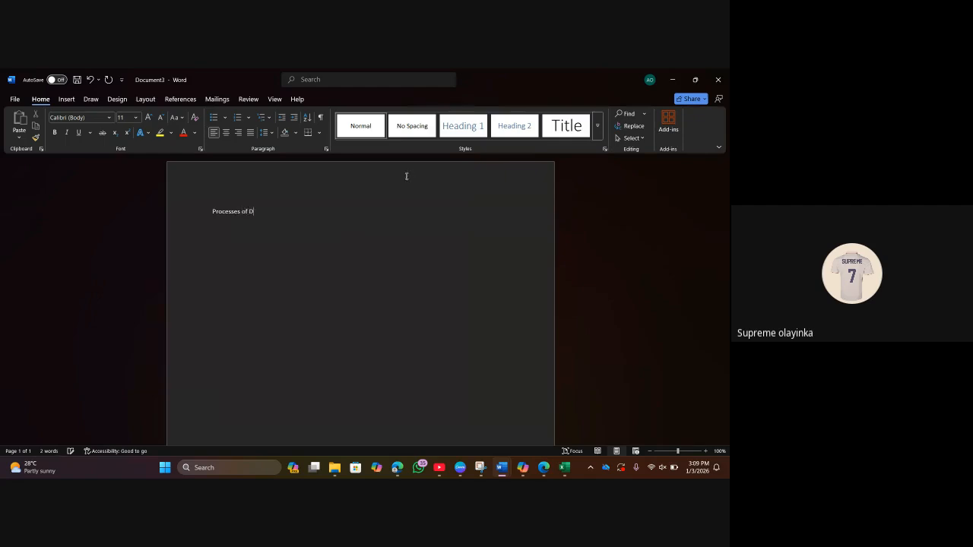
text(ata Analysis)
key(Return)
Add the line "Gathering the Data" below the heading.
text(Gather)
text(ing)
text( the D)
text(ata)
Add the line "Cleaning the Data" with a capital D in "Data".
text(Cleanin)
text(g t)
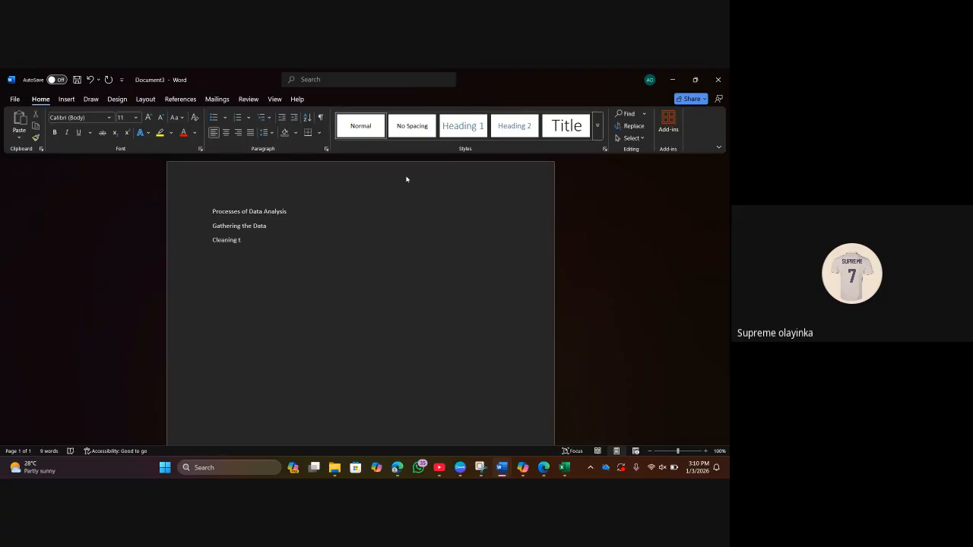
text(he data)
key(Left)
key(Left)
key(Left)
key(BackSpace)
text(D)
Add the line "Analyze the Data" as the third process and start a new line.
text(ana)
text(ly)
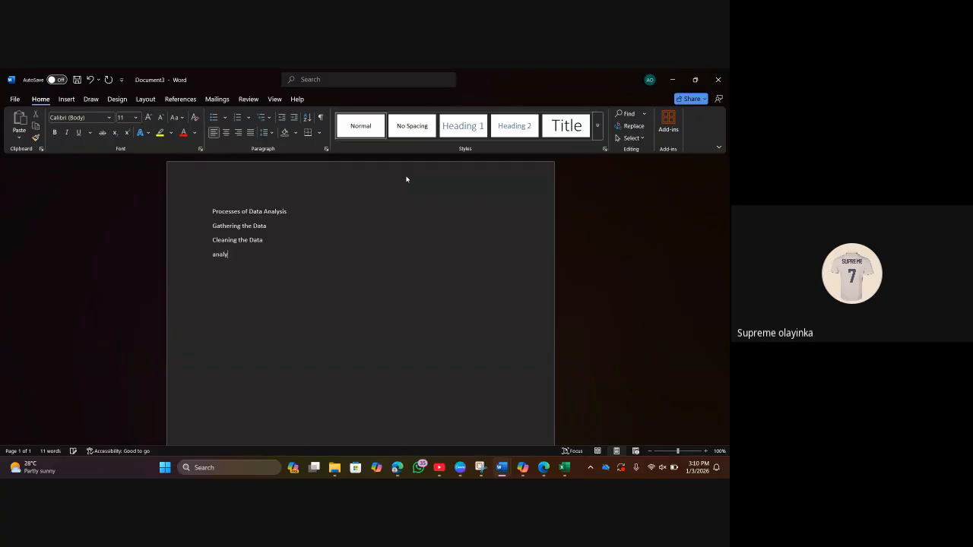
text(ze the Data)
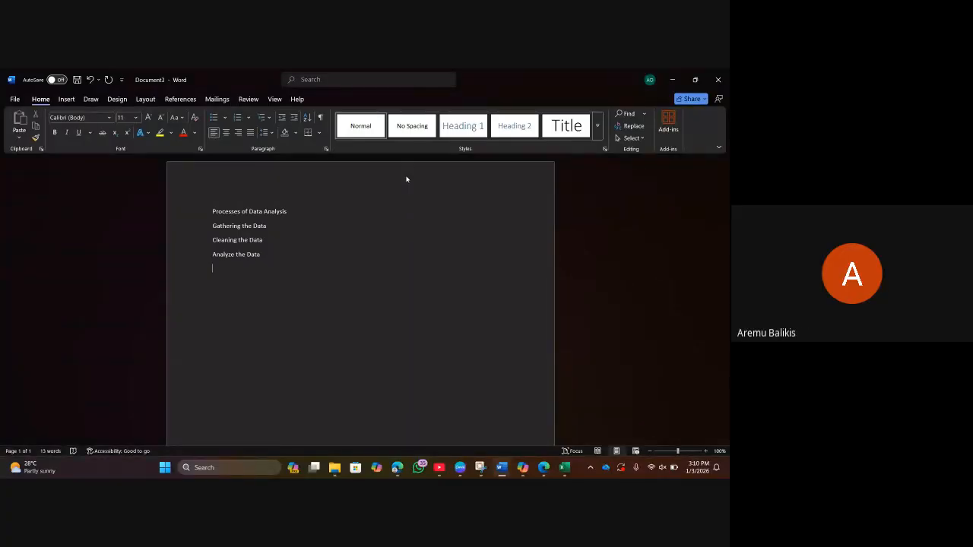
key(Return)
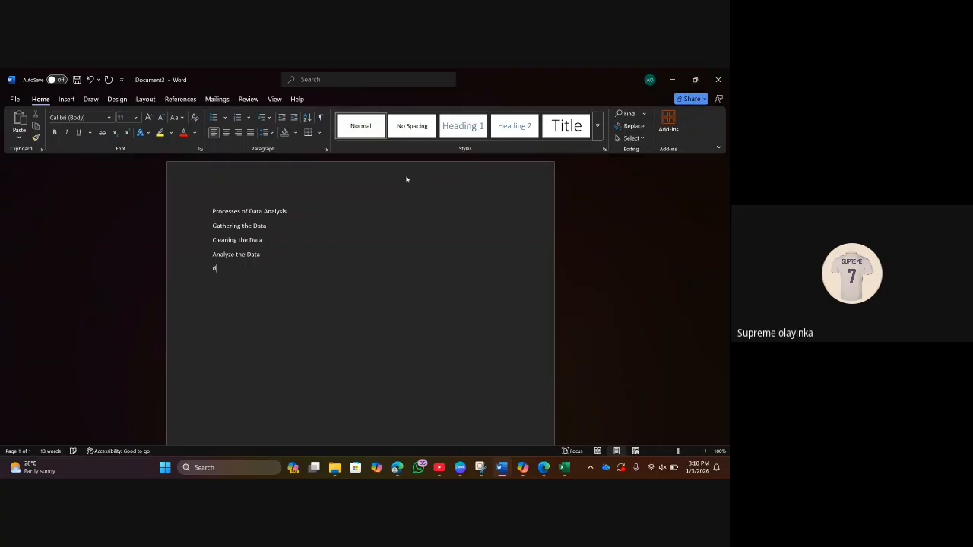
Add the lines "Data Visualization/Representation" and "Project Documentation" to finish the list of processes.
text(dav)
text(ta )
text(Visua)
text(lization/Repres)
text(entation)
text(D)
key(BackSpace)
text(Project Doc)
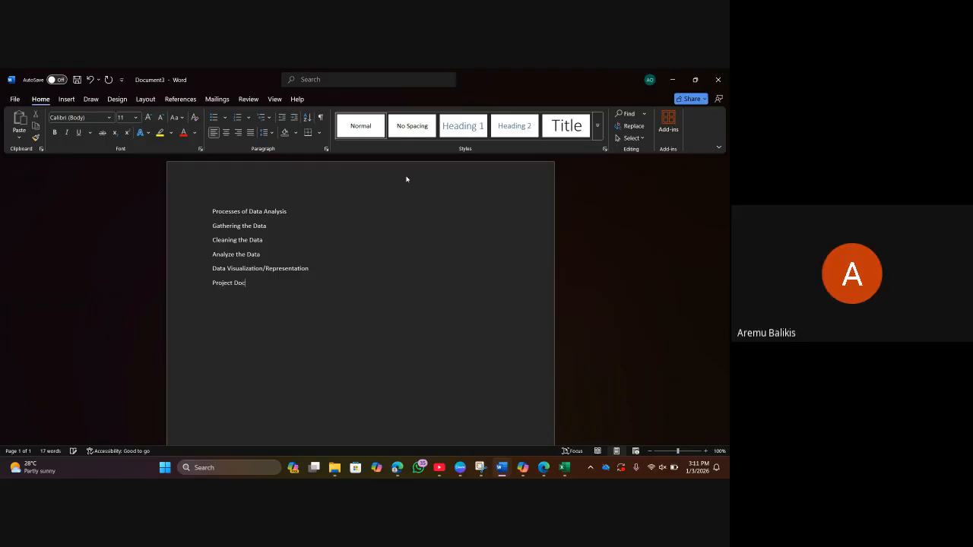
text(umentation)
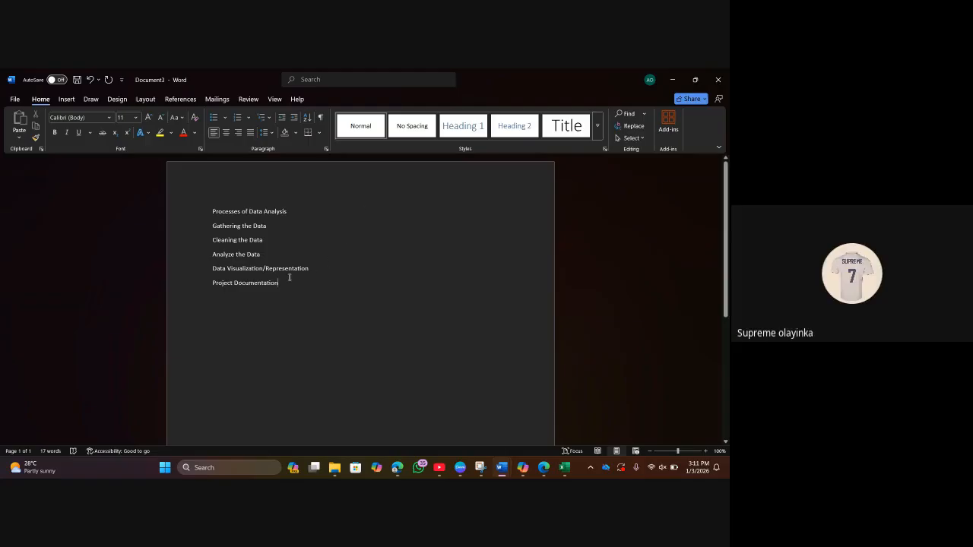
Format the five process lines below the heading as a bulleted list.
drag(288, 281, 216, 233)
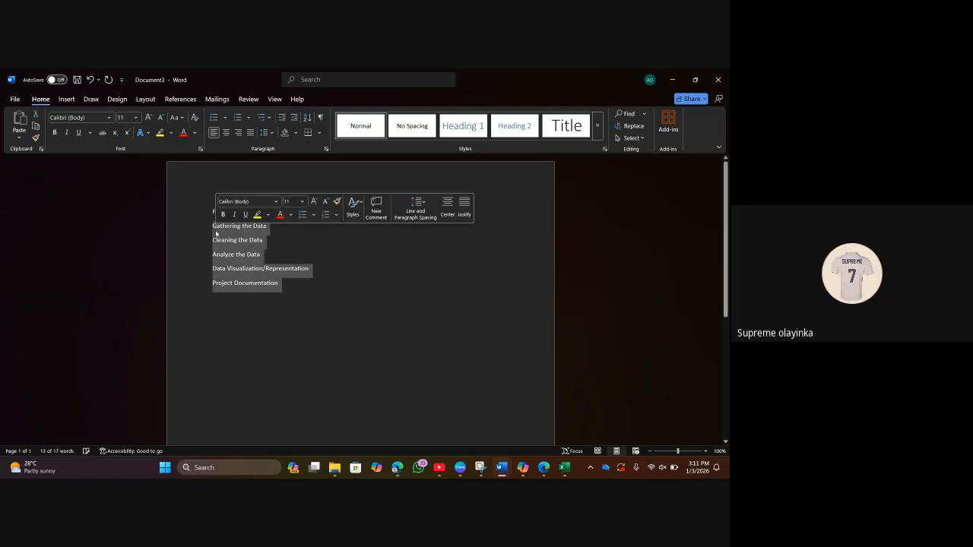
click(214, 117)
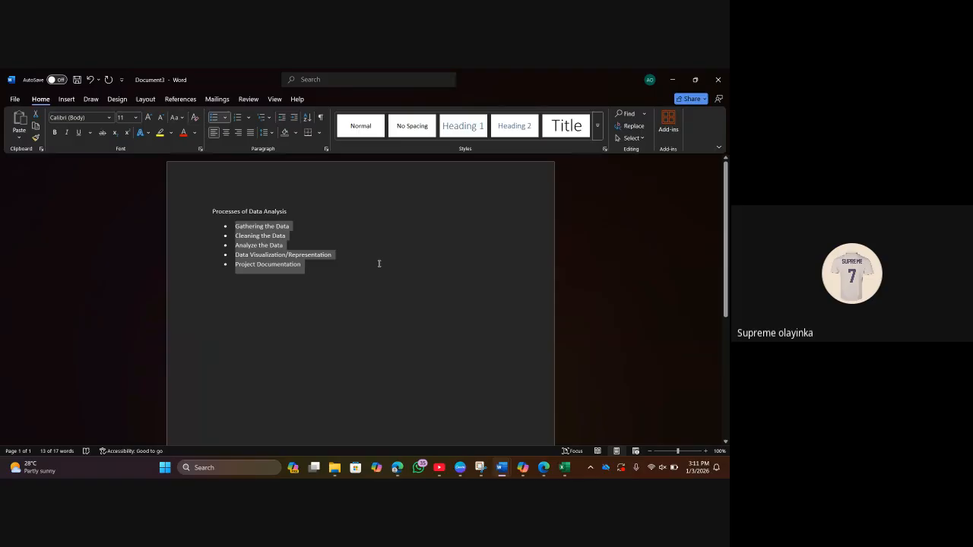
click(706, 451)
click(705, 451)
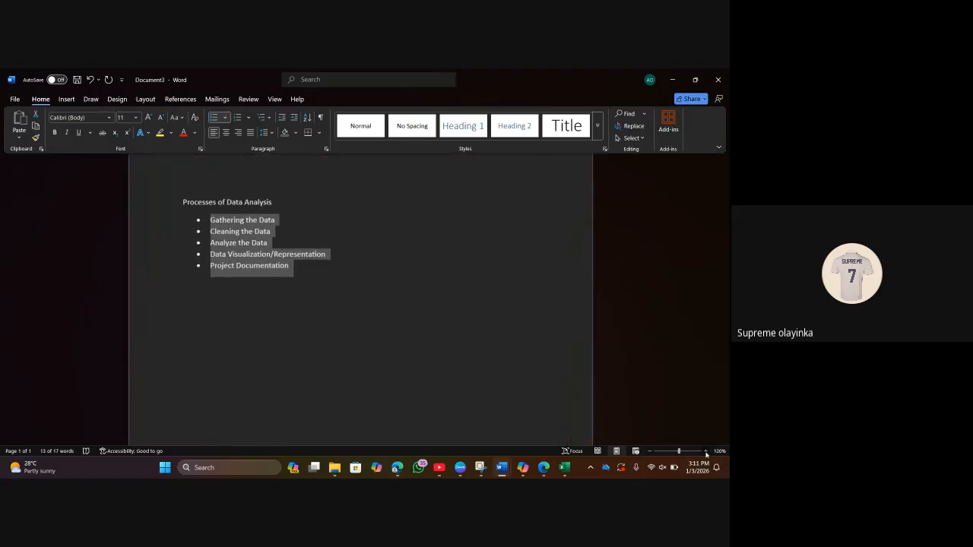
Make the heading "Processes of Data Analysis" bold, centered and underlined, and enlarge its font by two steps.
drag(278, 200, 193, 198)
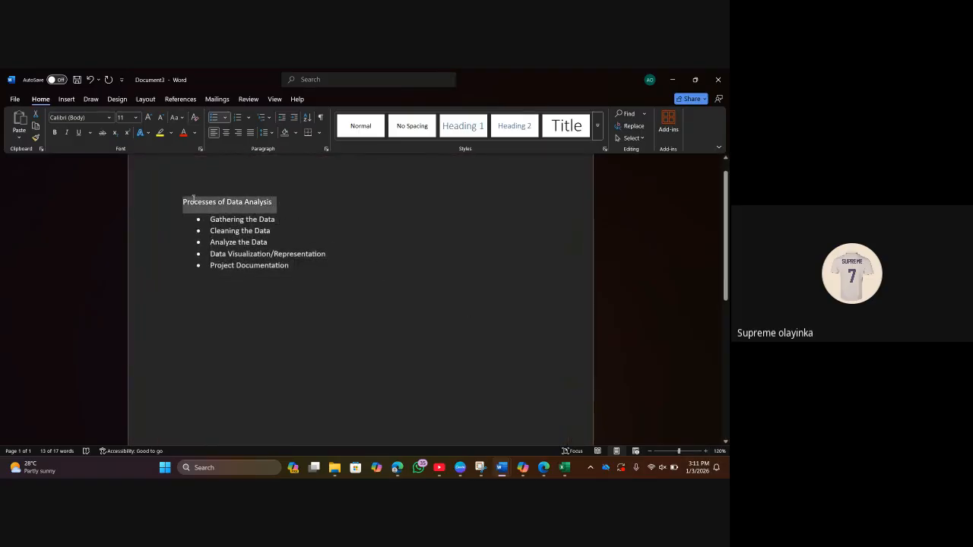
key(ctrl+b)
key(ctrl+e)
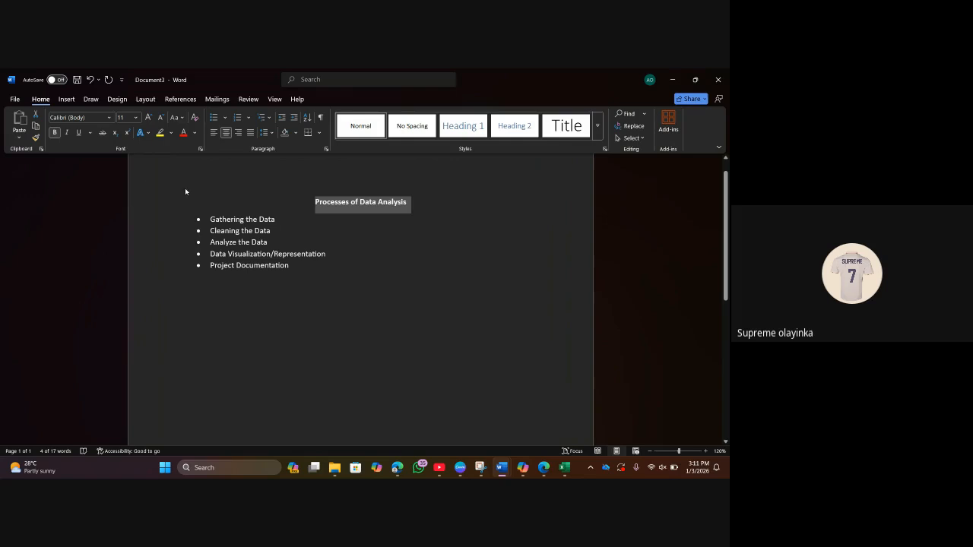
click(78, 134)
click(78, 134)
click(78, 134)
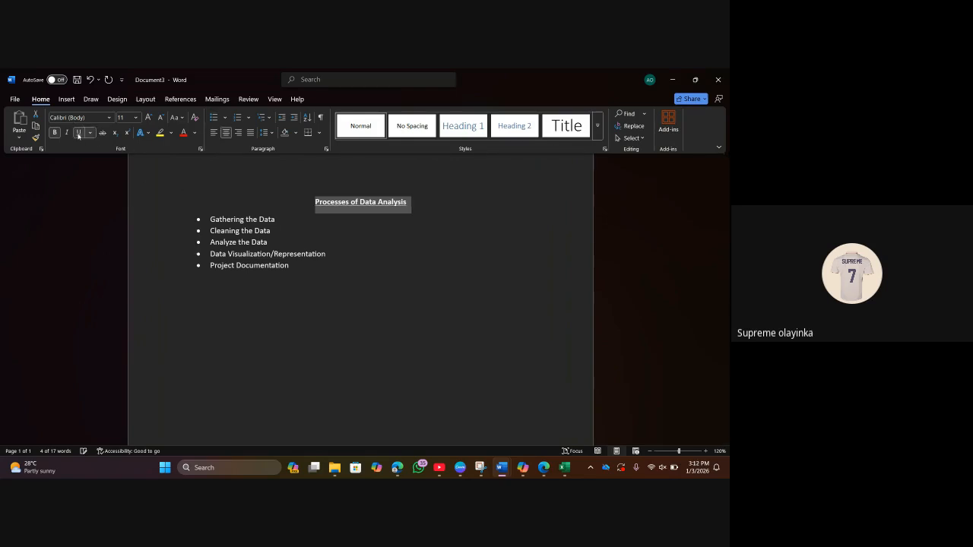
click(148, 117)
click(149, 117)
click(288, 301)
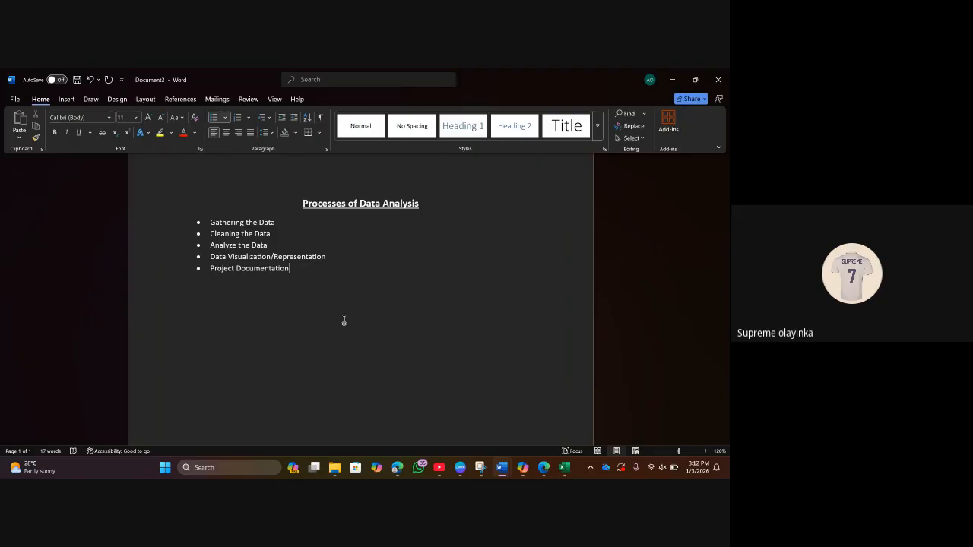
Switch to File Explorer and look through the Pictures folder, its subfolders and the Gallery for an image.
key(super+d)
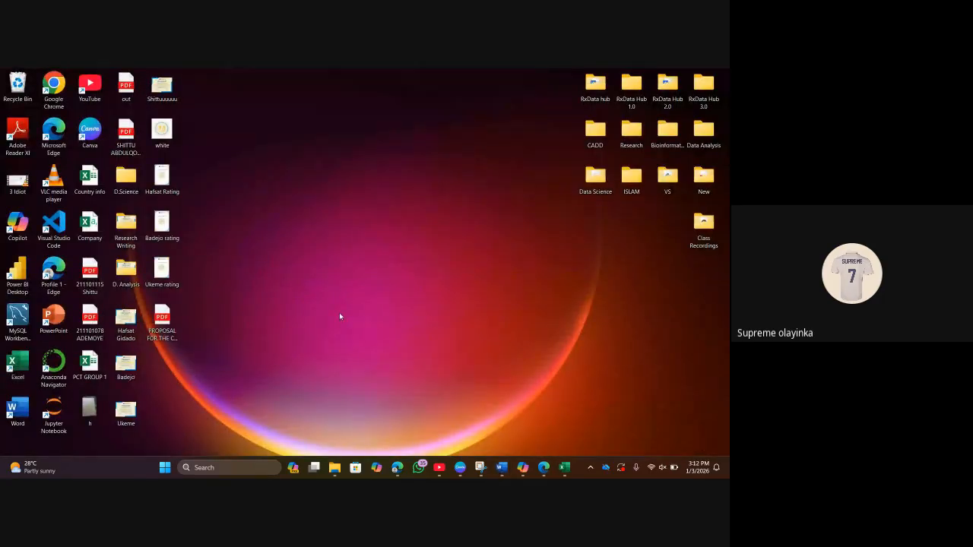
key(super+e)
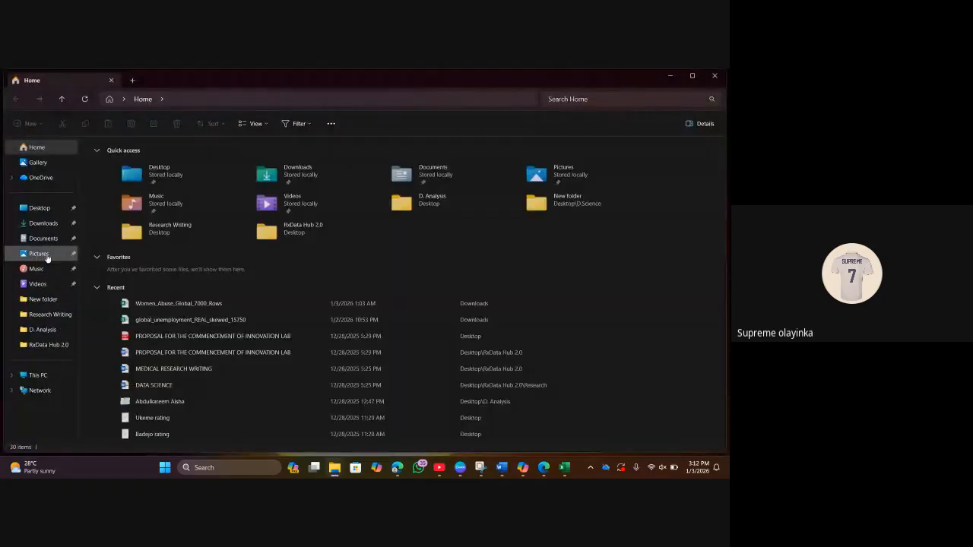
click(47, 258)
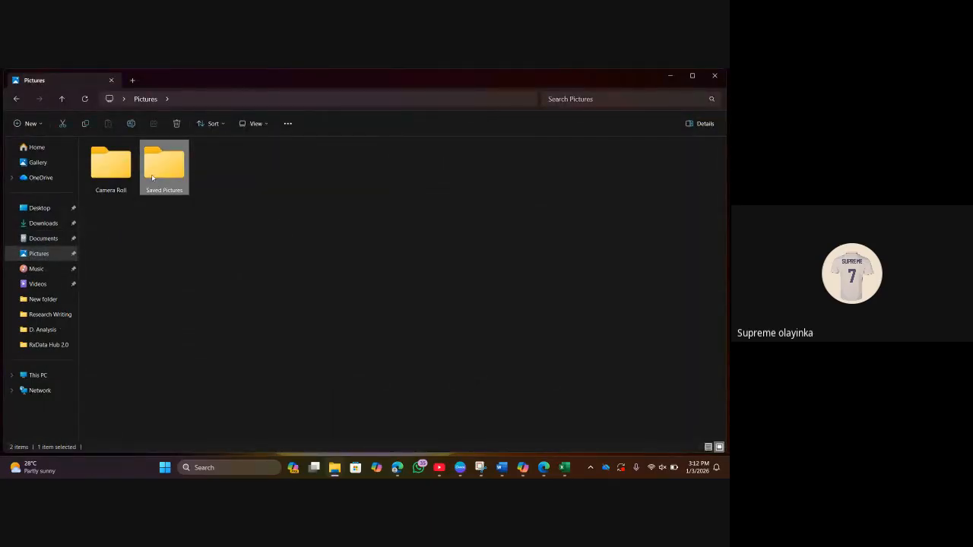
double_click(152, 177)
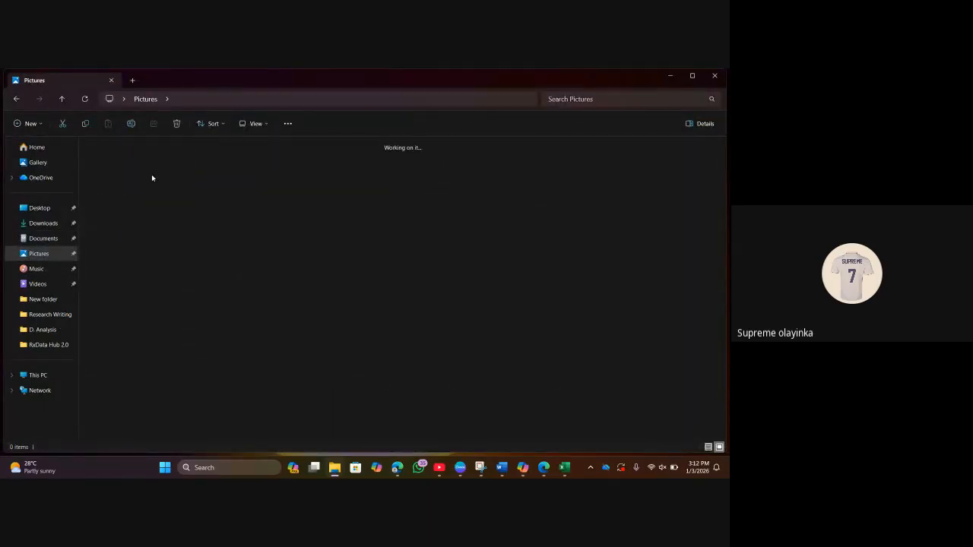
click(18, 98)
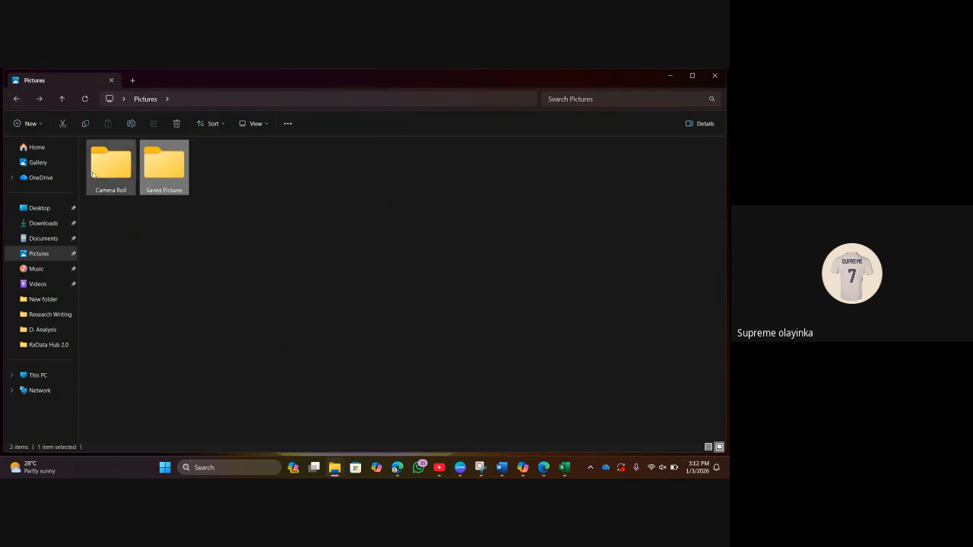
double_click(93, 174)
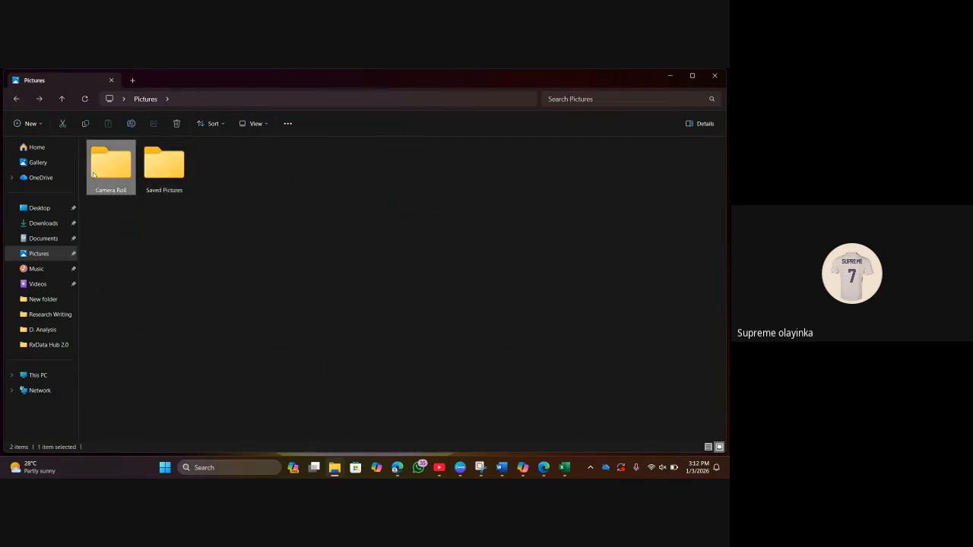
click(41, 165)
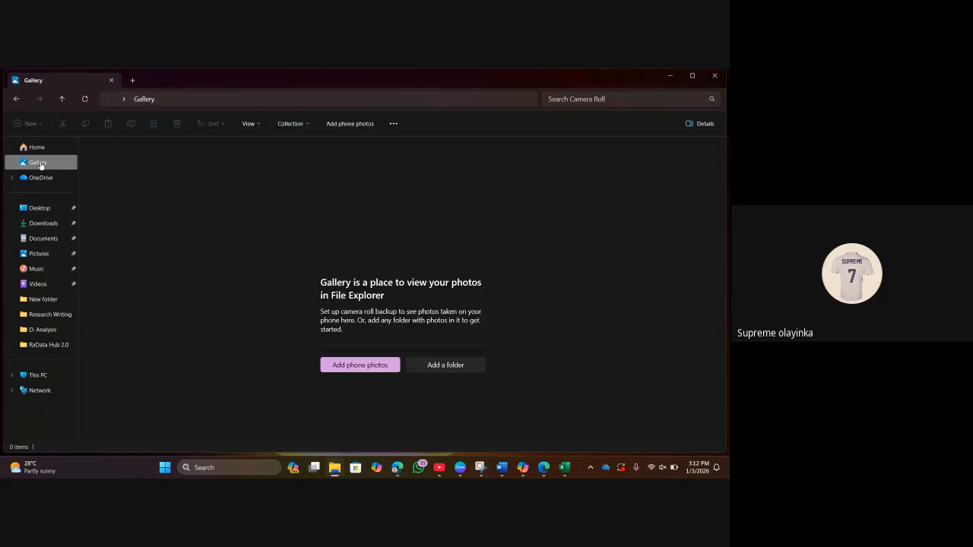
Open the RxData Hub 2.0 folder from the desktop and check its Data Analysis subfolder for the image.
key(super+d)
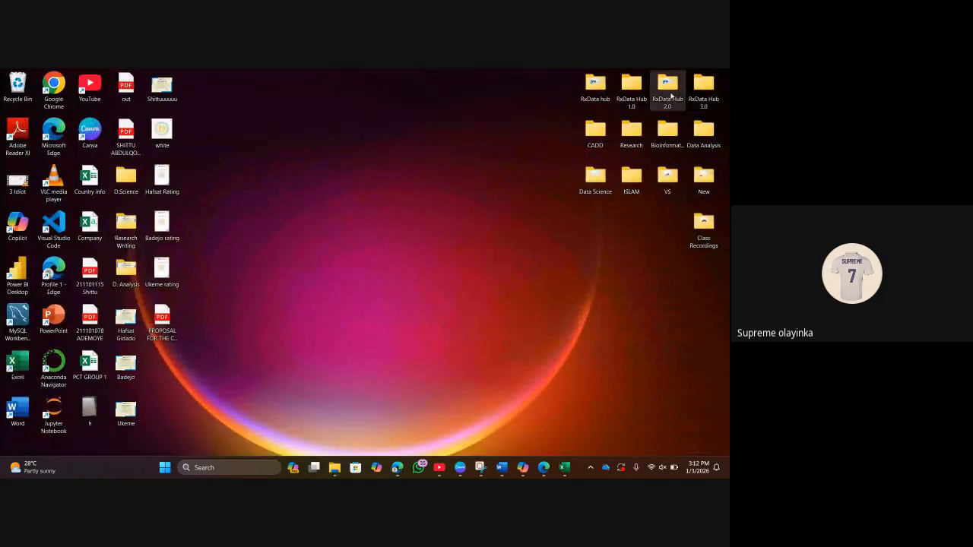
double_click(668, 89)
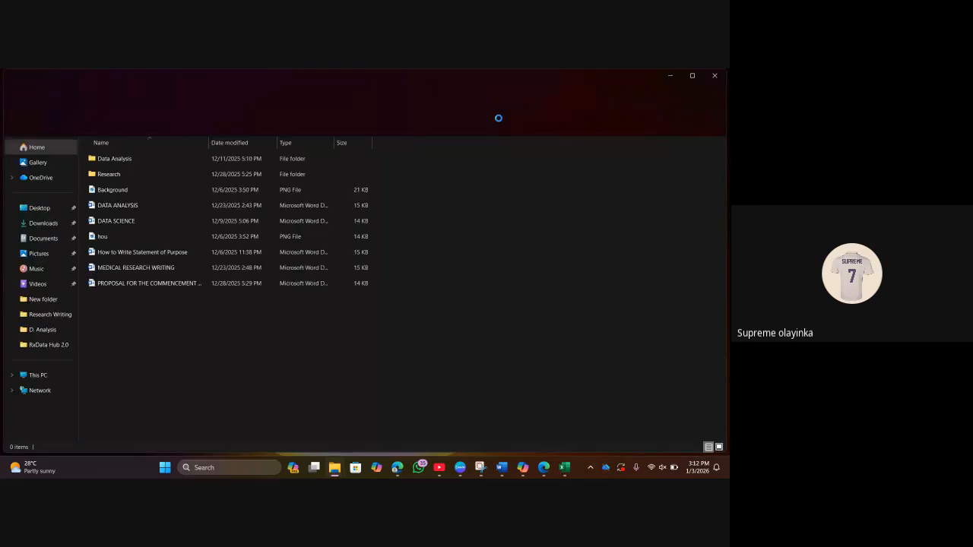
double_click(139, 155)
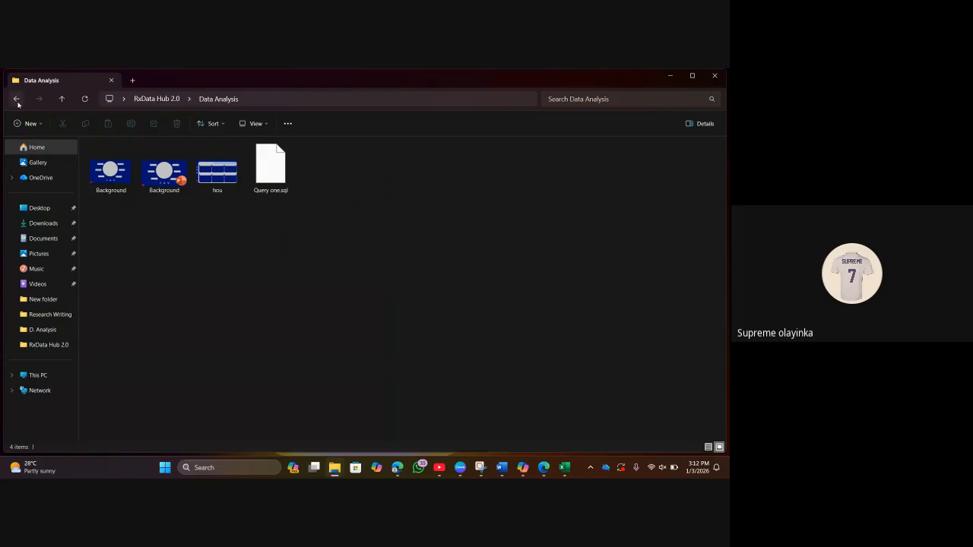
click(17, 102)
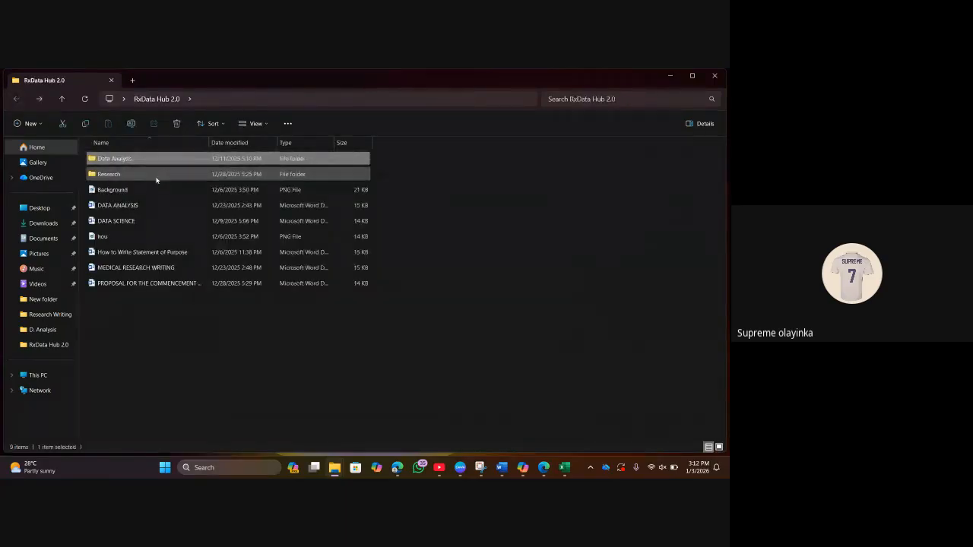
Open the WhatsApp Image 2025-12-07 picture in the Research folder, examine the dashboard at full window size and close it.
double_click(155, 176)
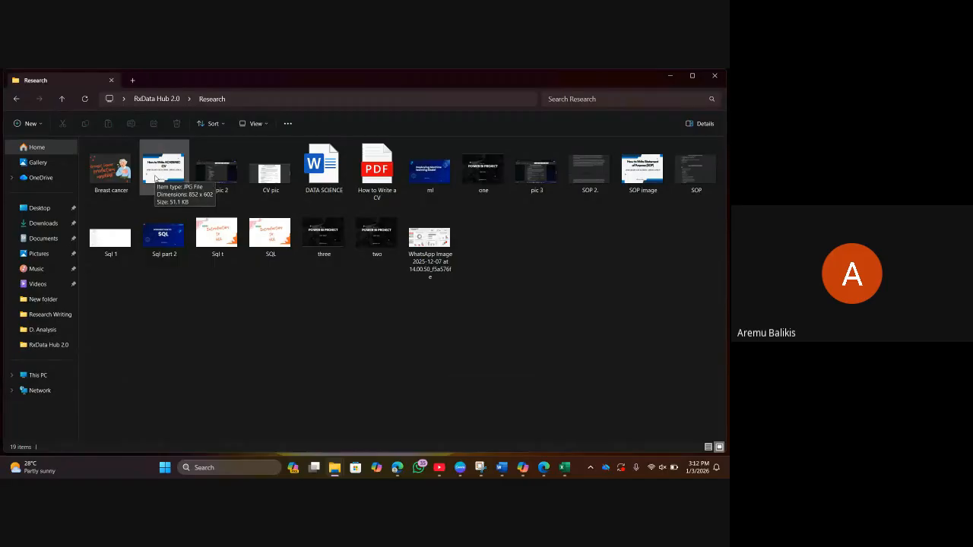
click(432, 243)
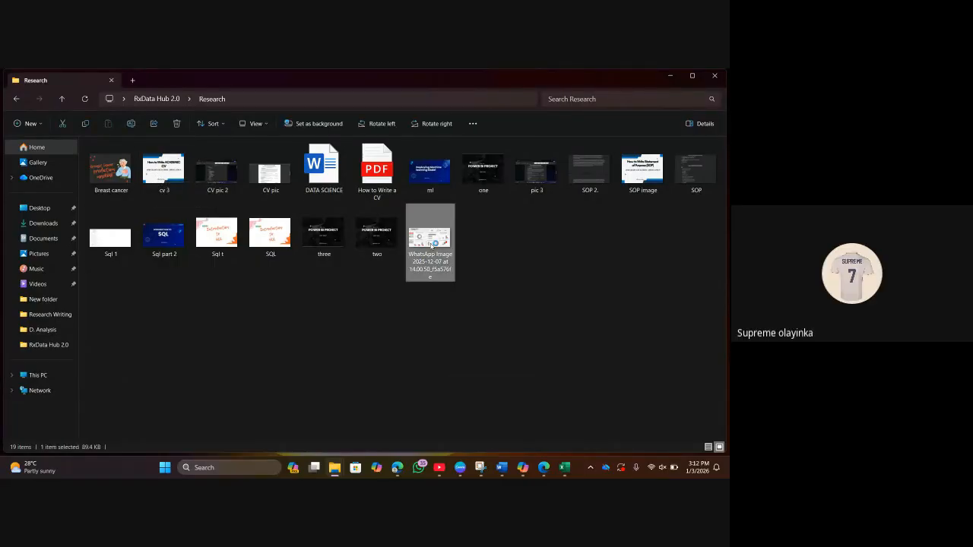
double_click(431, 243)
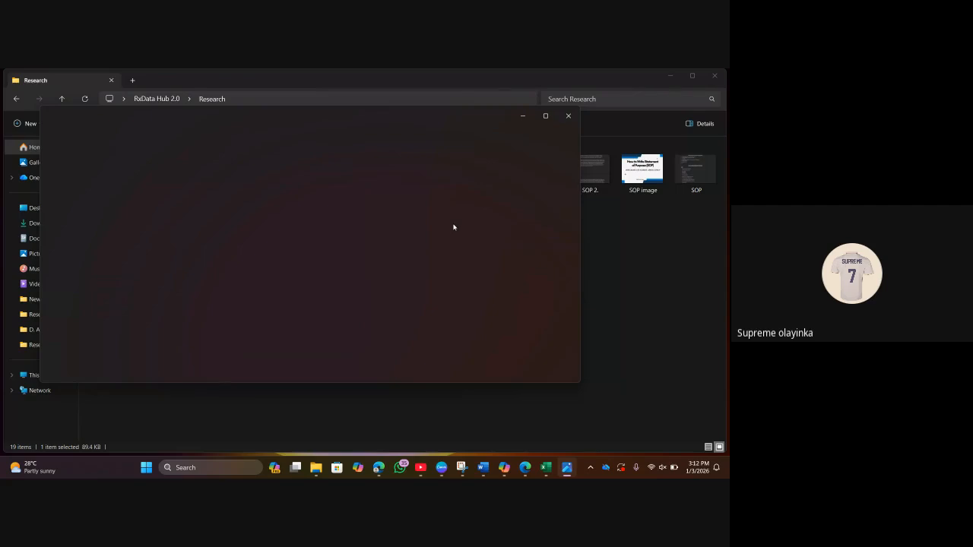
click(539, 117)
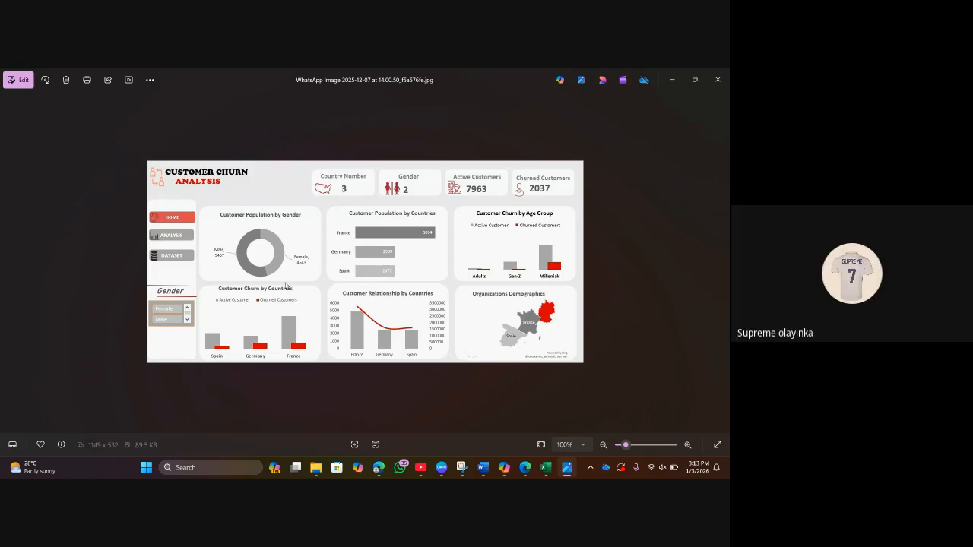
click(712, 85)
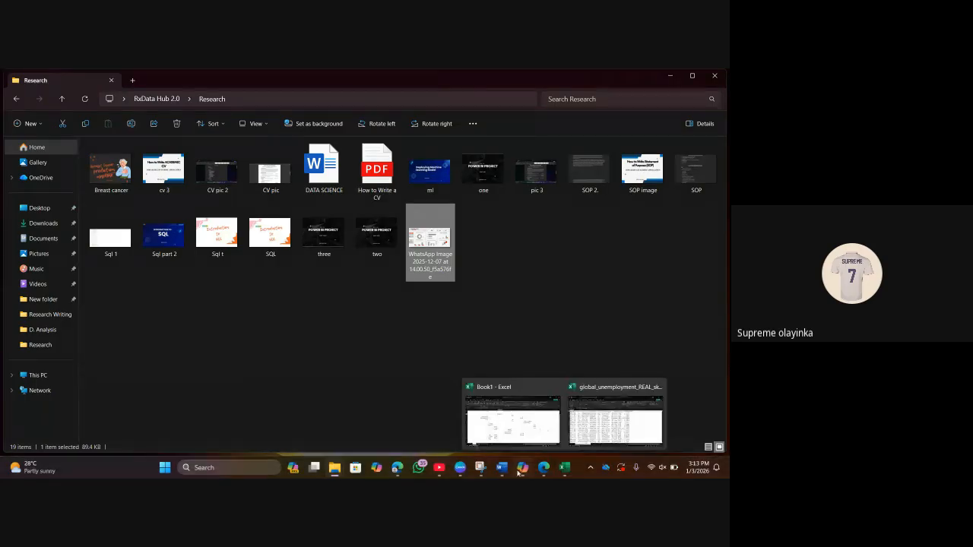
Return to the Word document with the process list and add the unbulleted line "Sorting & Filtering" below the list.
mouse_move(501, 467)
click(626, 421)
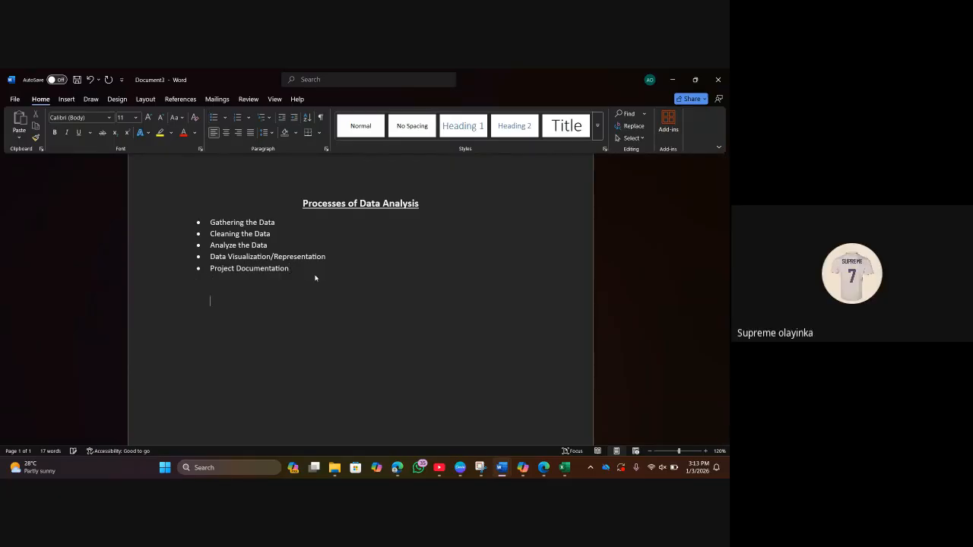
key(BackSpace)
text(Sorting &)
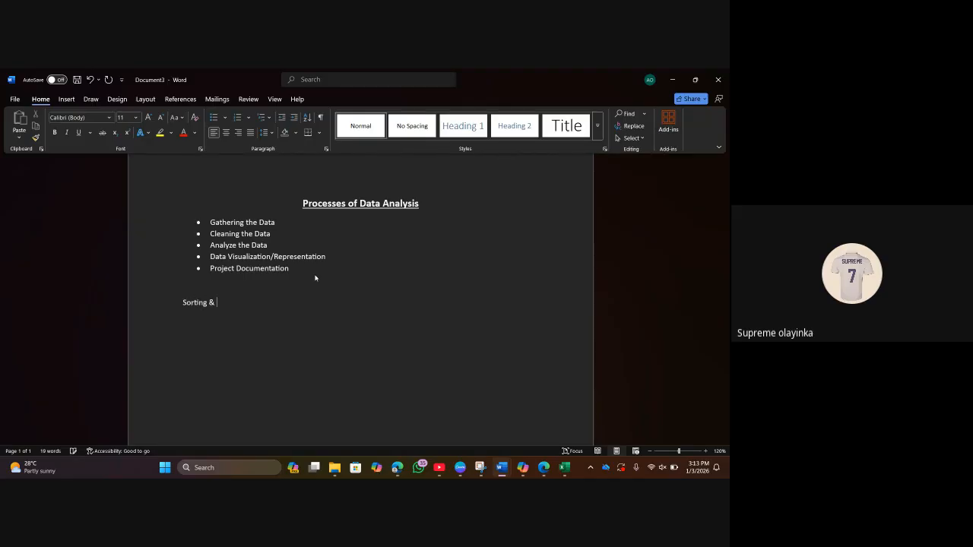
text( Filteri)
text(ng )
Add the line "Find & Replace" below "Sorting & Filtering".
text(Find)
text( &)
text( Replace)
click(234, 322)
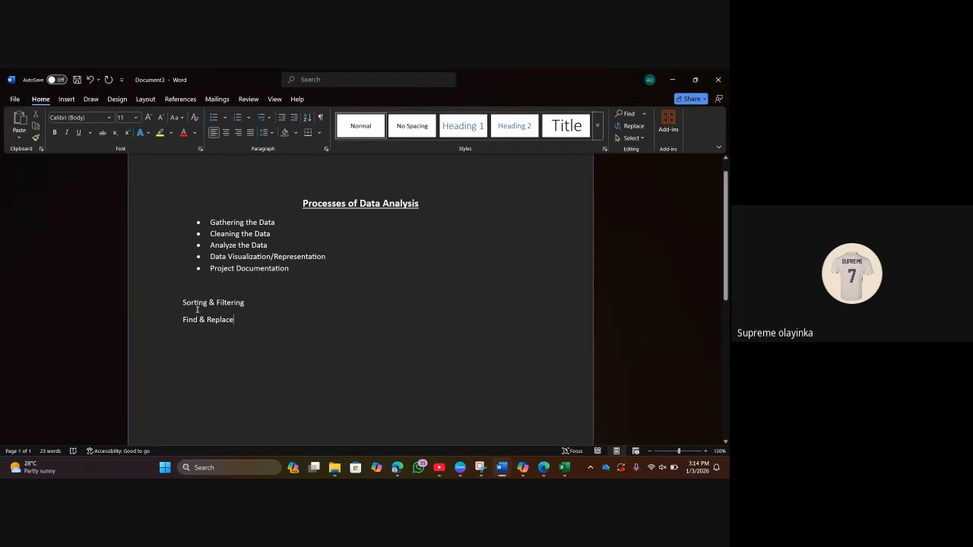
Switch to Excel, view the global_unemployment_REAL_skewed_15750 workbook, and examine the contents of Sheet1 in the Book1 workbook.
drag(196, 309, 245, 321)
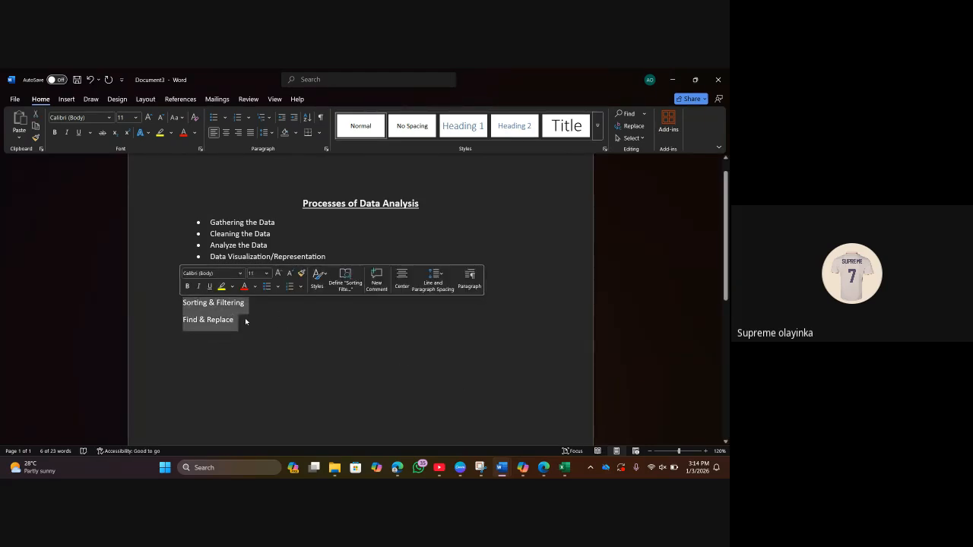
mouse_move(563, 467)
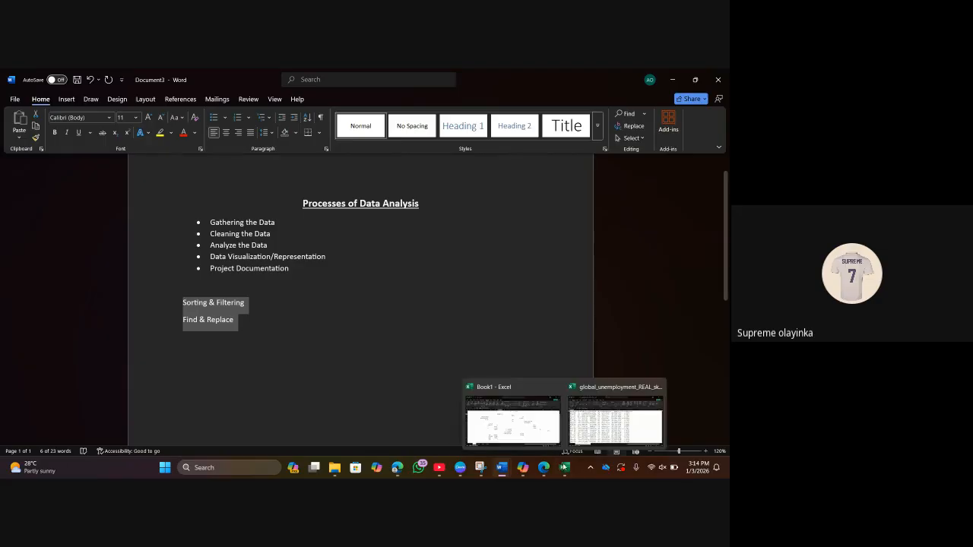
click(620, 418)
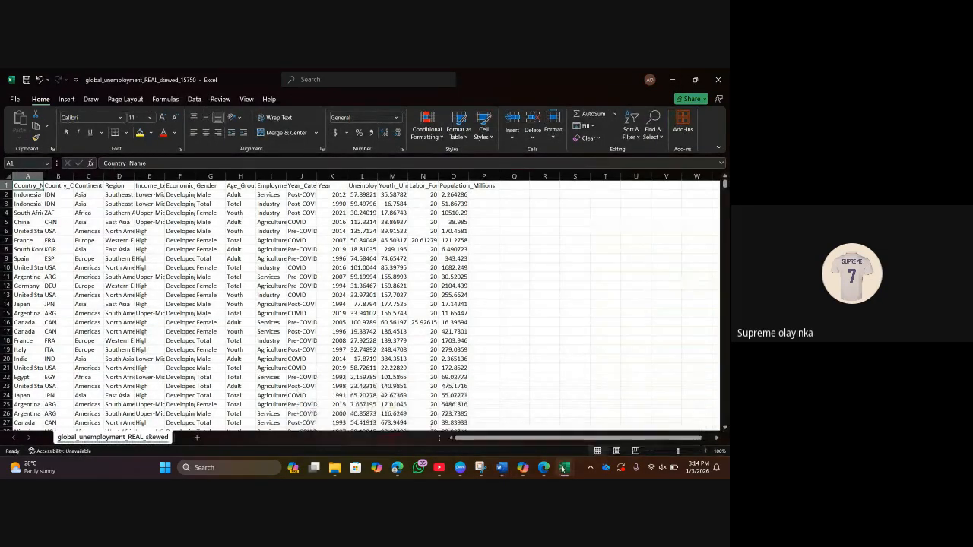
mouse_move(563, 467)
click(493, 407)
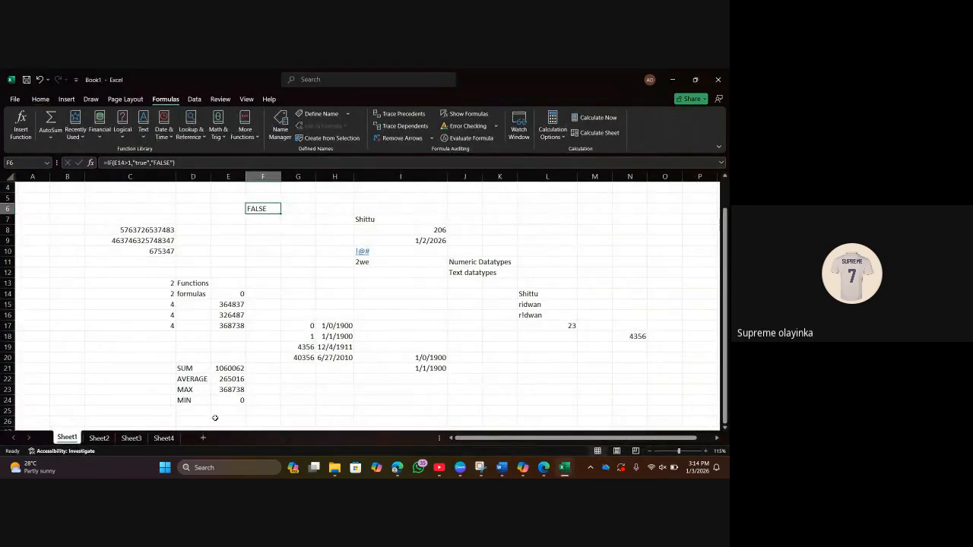
key(ctrl+a)
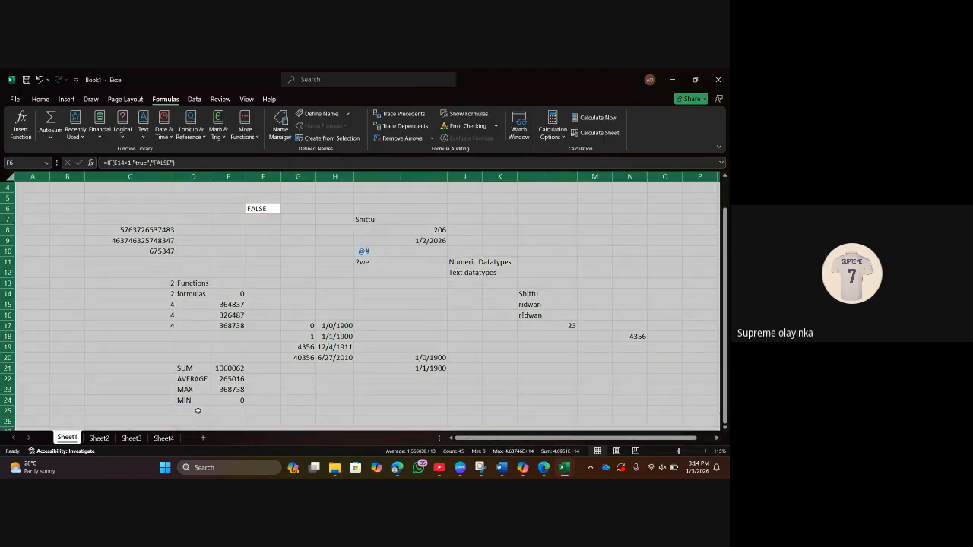
click(357, 371)
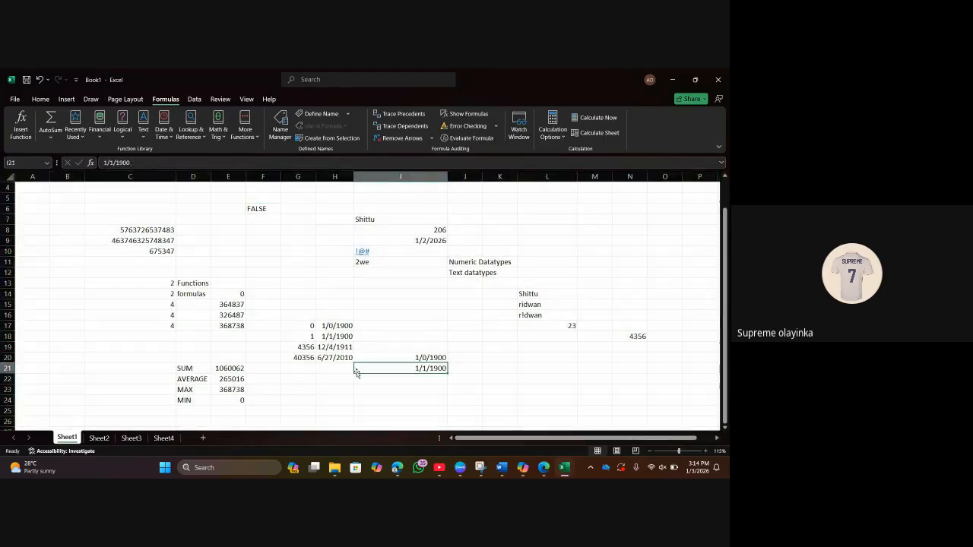
scroll(519, 372, down, 1)
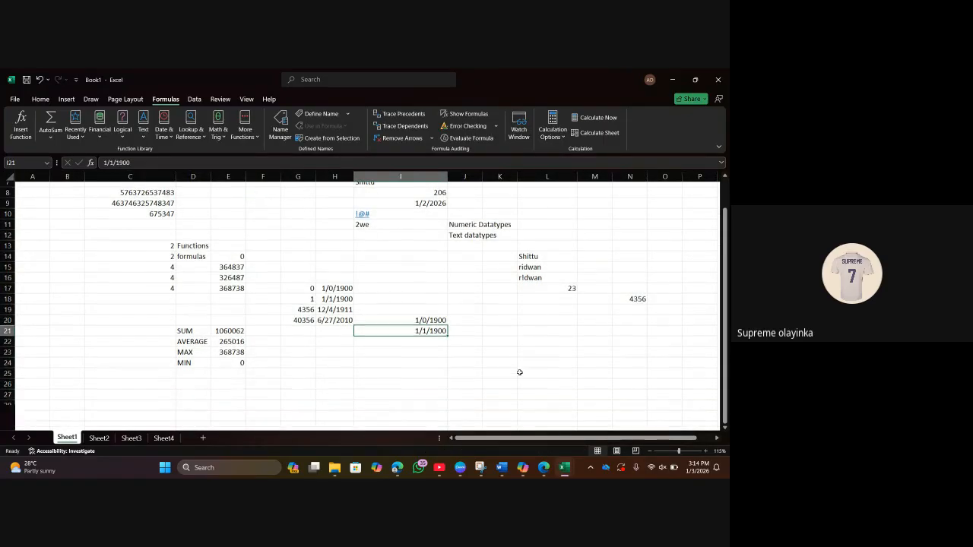
scroll(519, 373, up, 2)
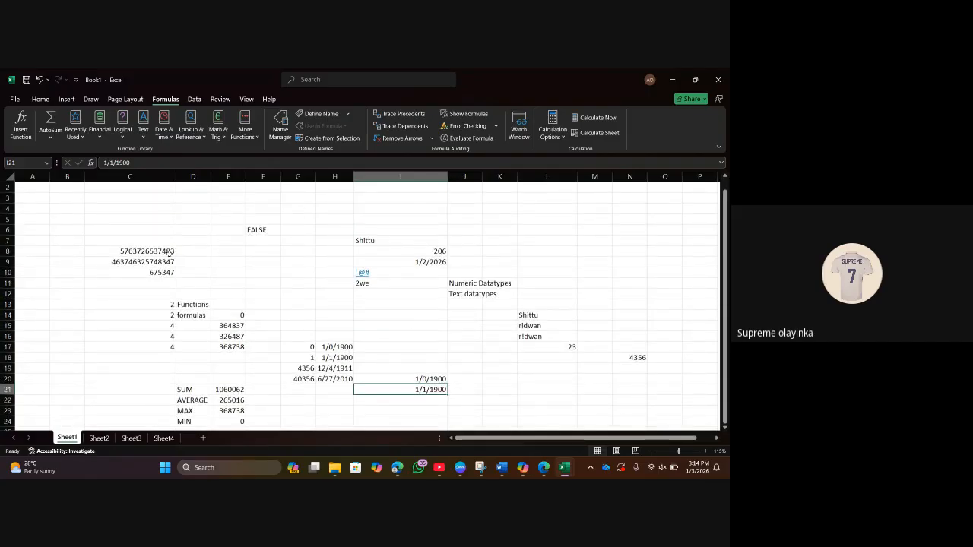
Apply the comma style to the number in cell C8 so it shows thousands separators.
click(128, 251)
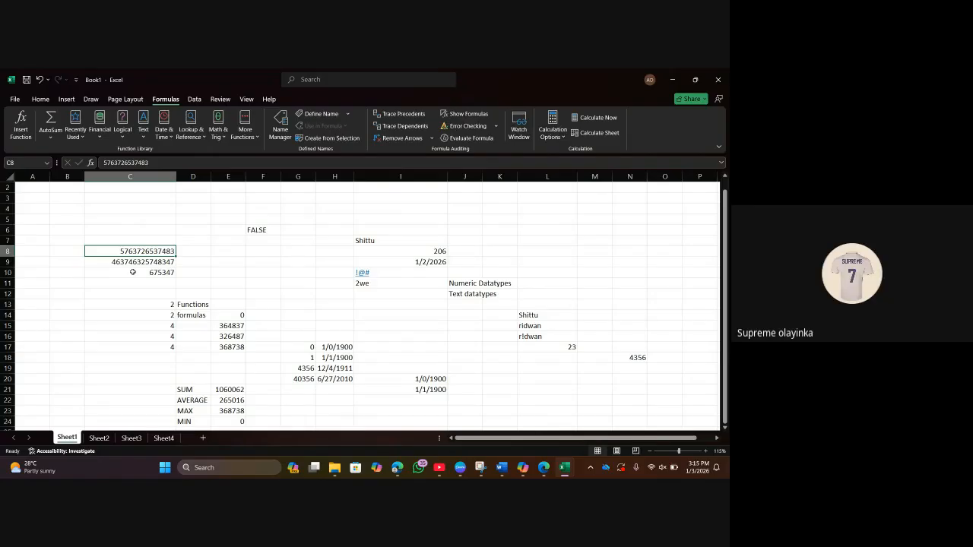
click(41, 100)
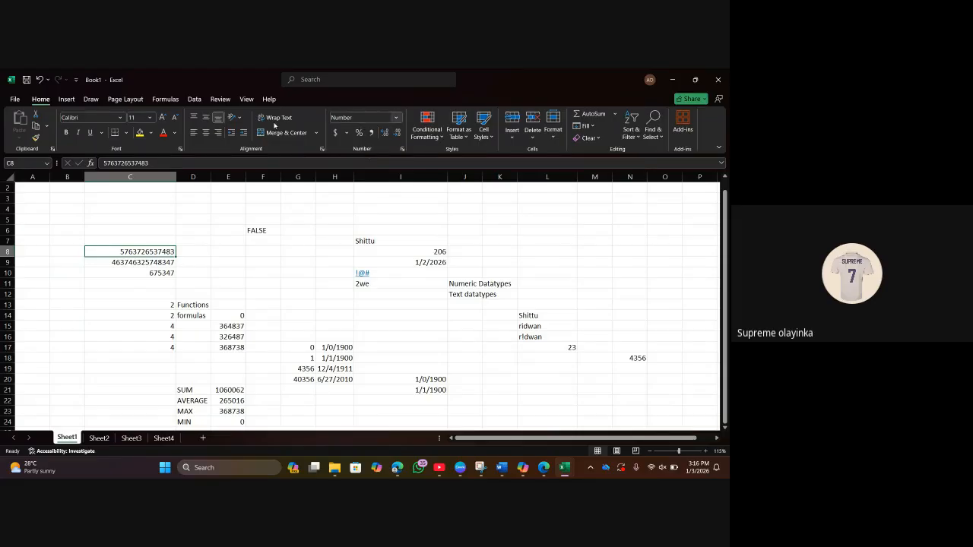
click(372, 134)
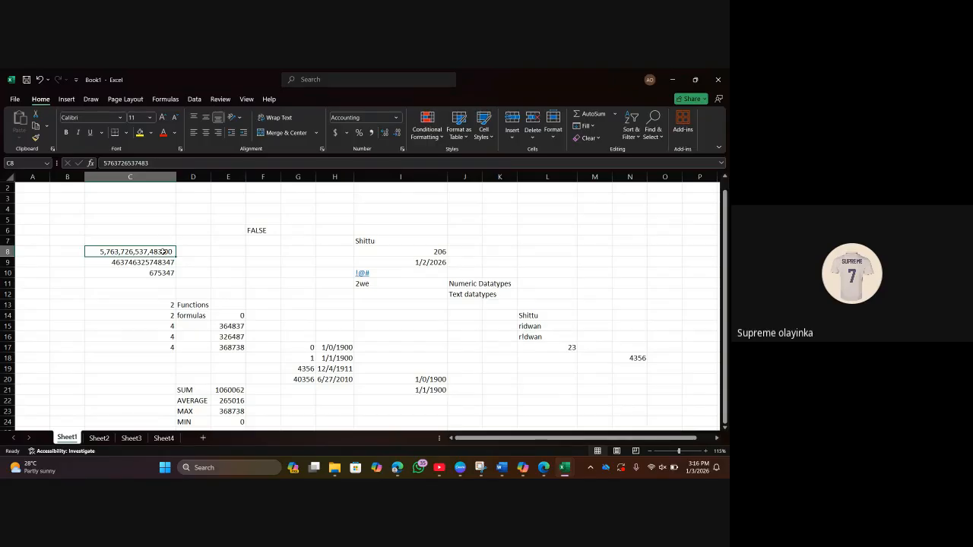
click(151, 162)
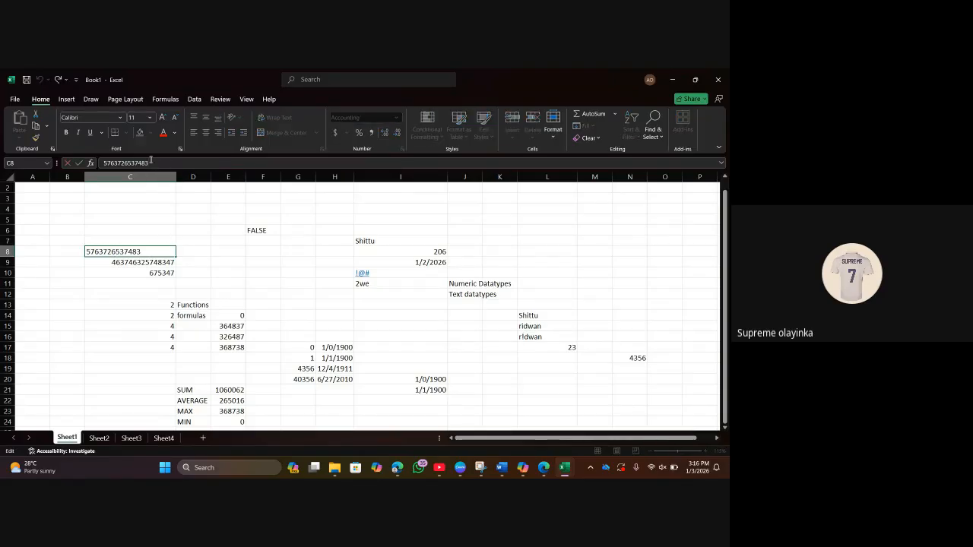
key(BackSpace)
key(Return)
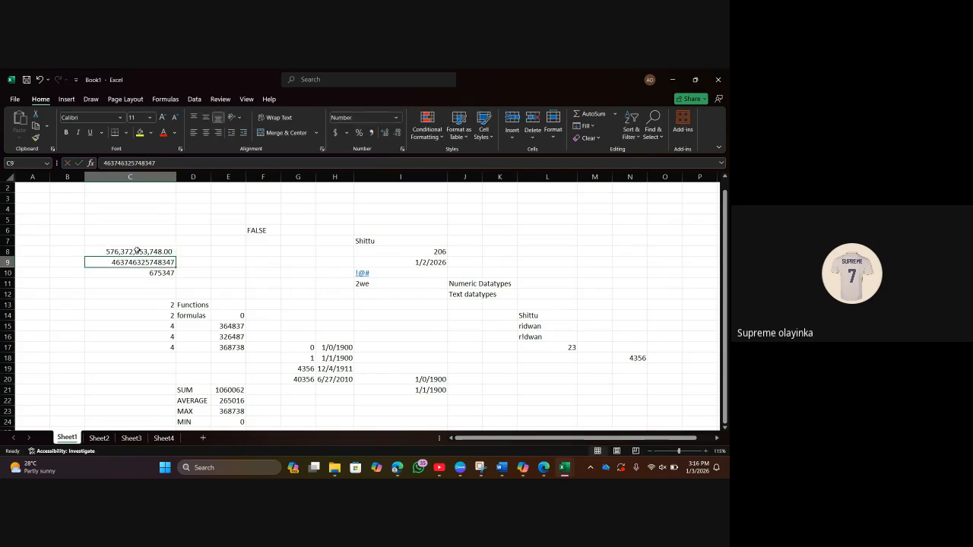
Decrease the decimals of cell C8 to zero places.
click(137, 250)
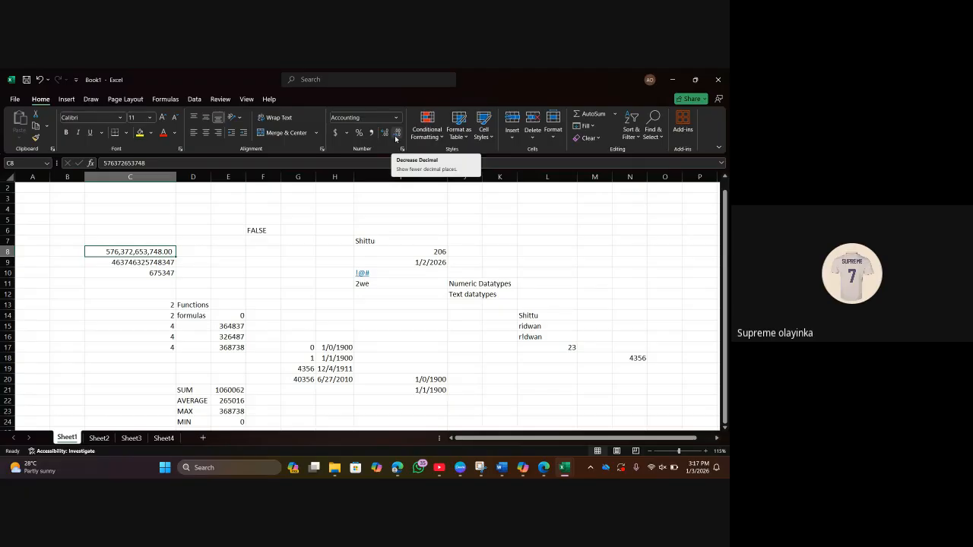
click(395, 138)
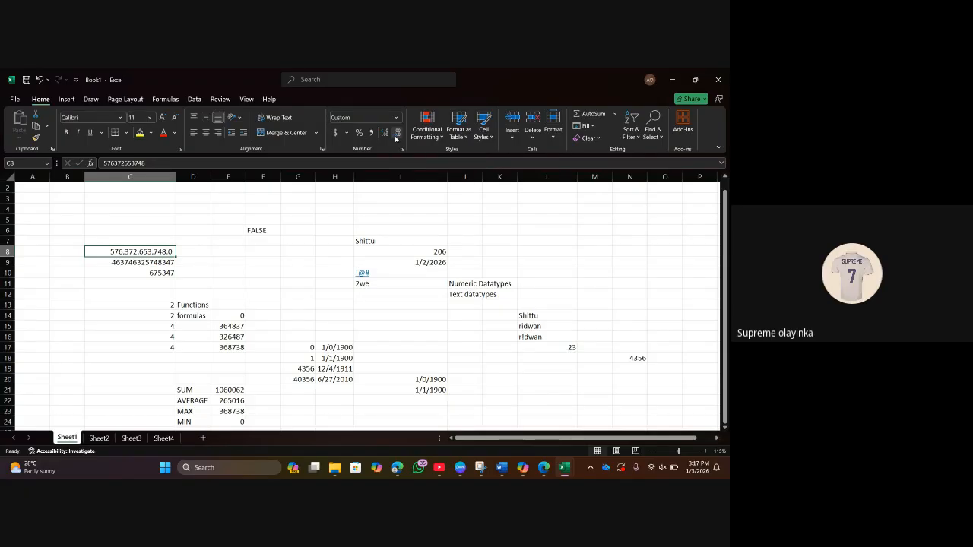
click(396, 138)
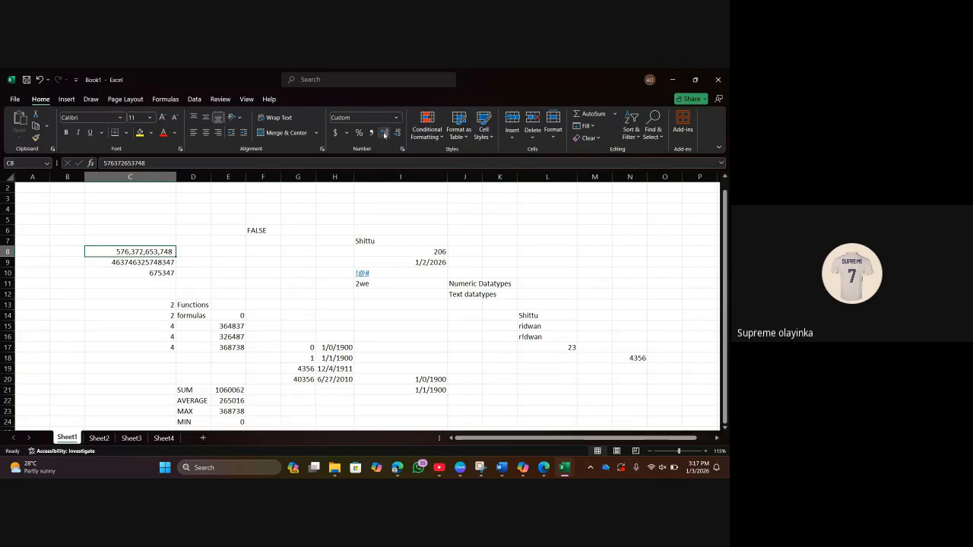
Increase the decimals of cell C8 to five places.
click(384, 135)
click(385, 134)
click(385, 135)
click(384, 135)
click(385, 134)
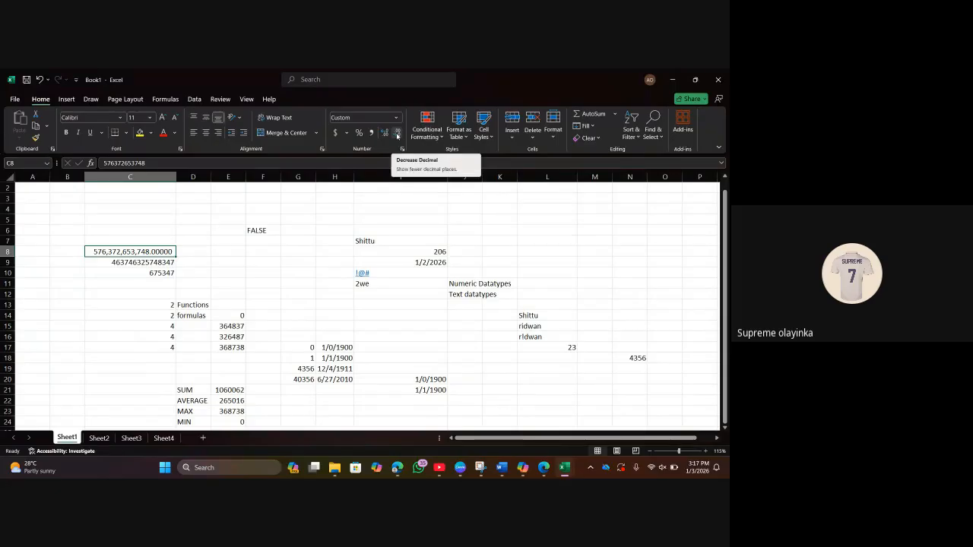
Reduce the five decimal places of cell C8 back to none.
click(397, 135)
click(397, 135)
click(396, 135)
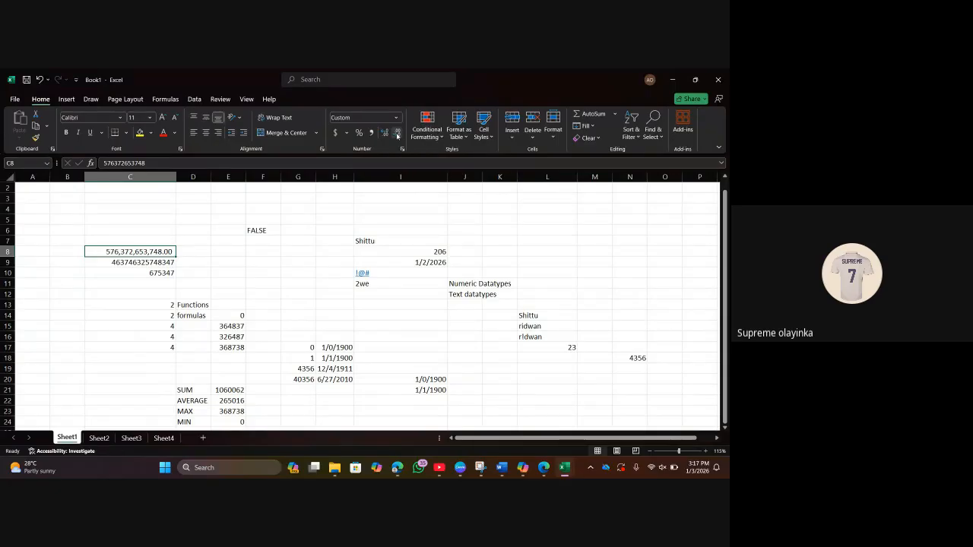
click(396, 135)
click(397, 136)
Apply the dollar accounting format to cell C8 and view the other accounting currencies offered.
click(335, 135)
click(347, 133)
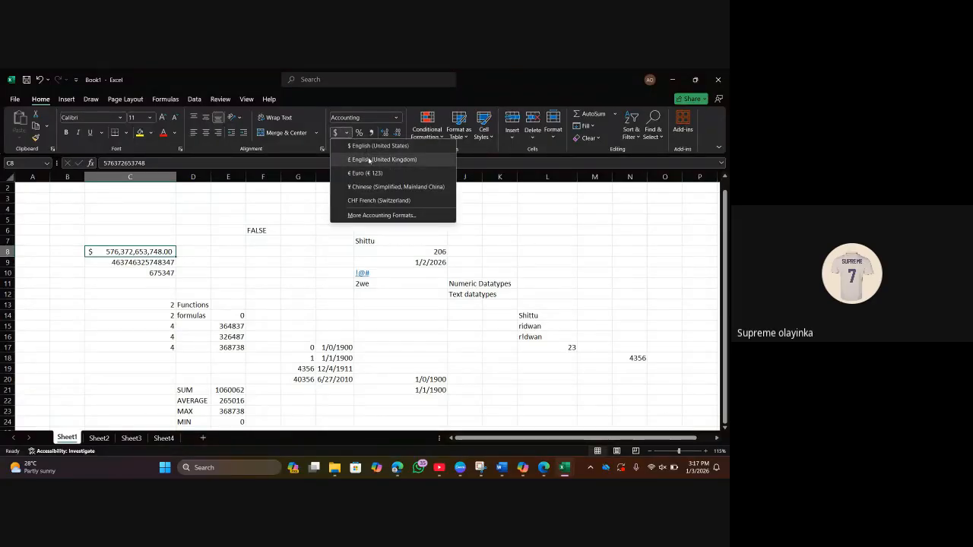
click(347, 134)
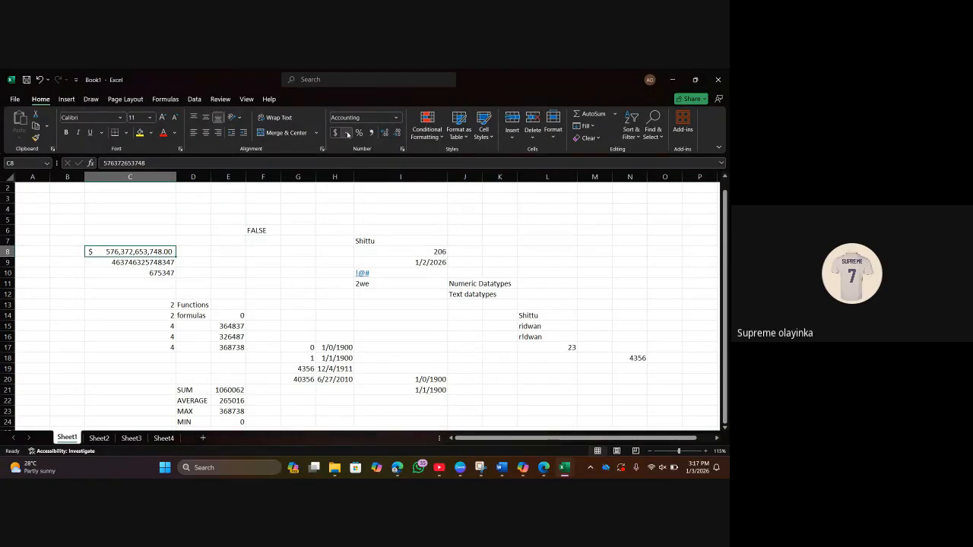
Set the accounting symbol of cell C8 to ₽ Russian through More Accounting Formats, and switch it to € Euro.
click(348, 134)
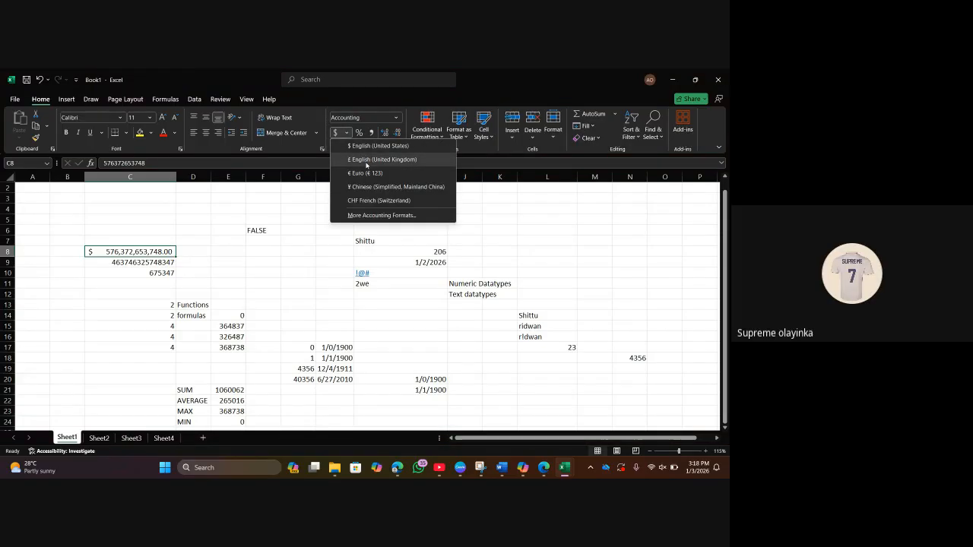
click(361, 216)
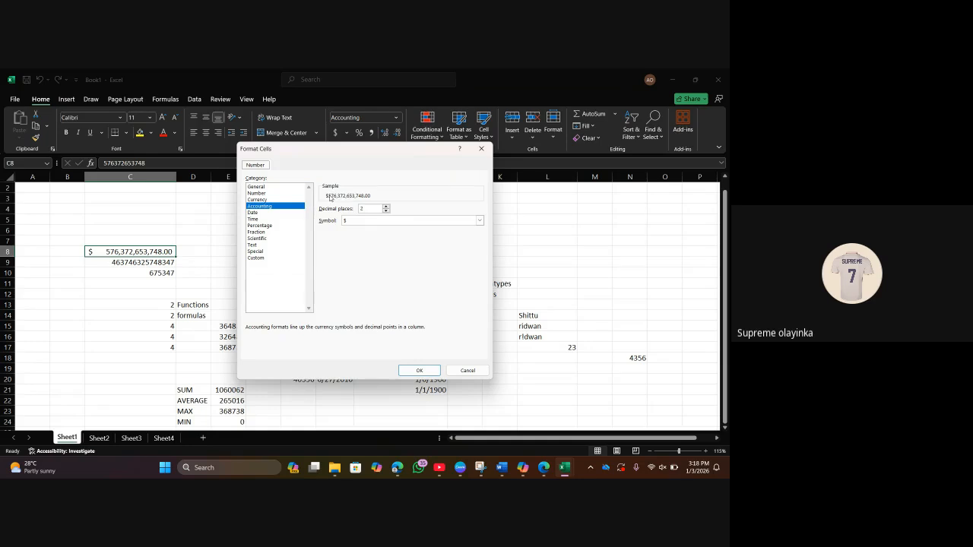
click(349, 221)
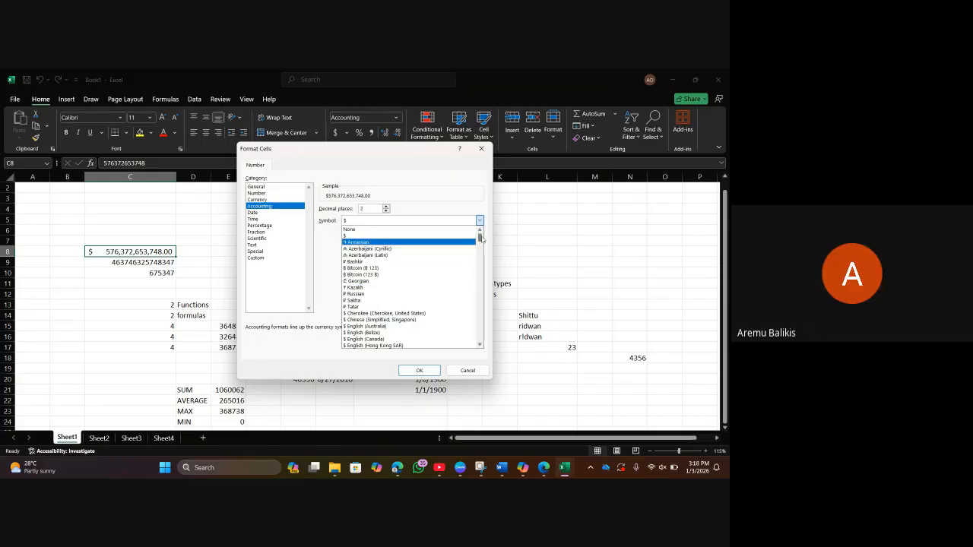
drag(481, 238, 480, 295)
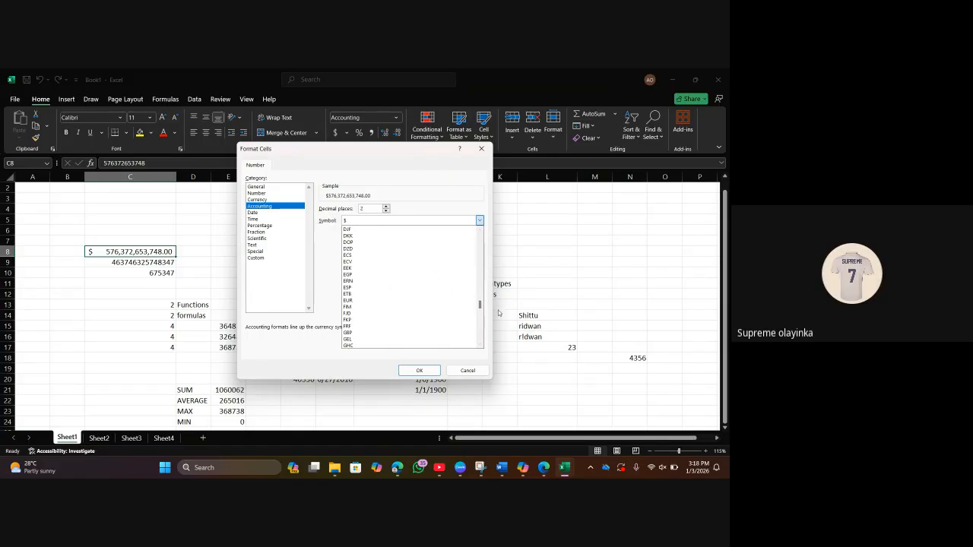
drag(480, 298, 469, 281)
scroll(468, 280, down, 2)
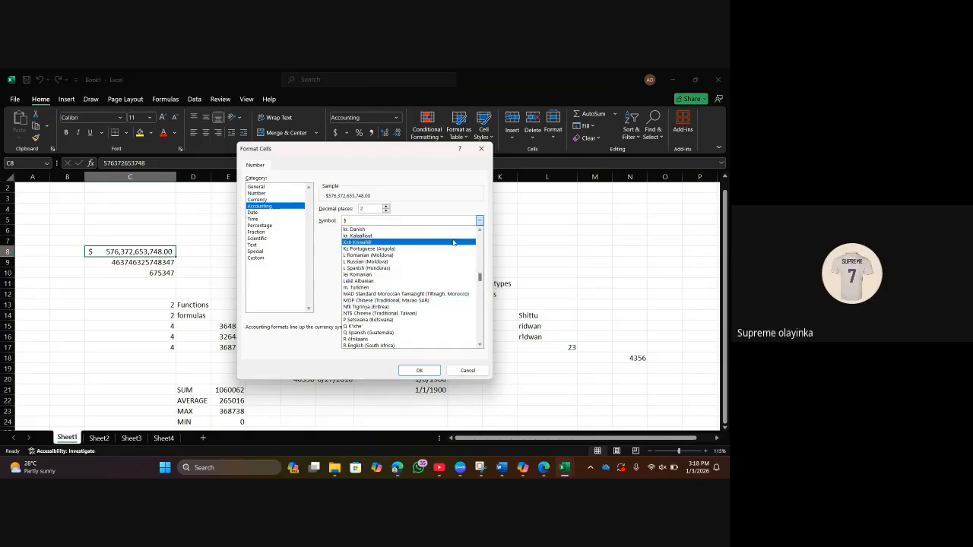
scroll(450, 242, up, 1)
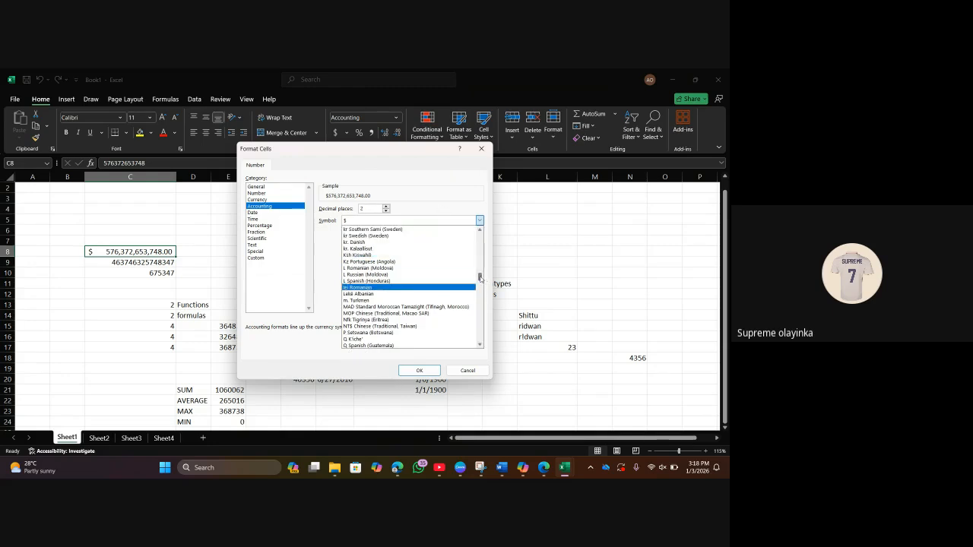
scroll(480, 280, down, 1)
scroll(480, 279, down, 6)
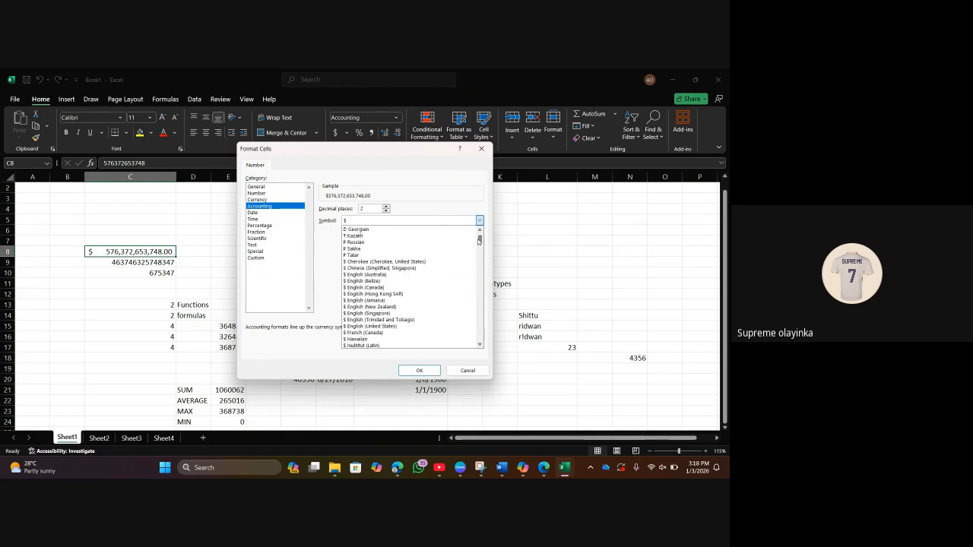
click(422, 243)
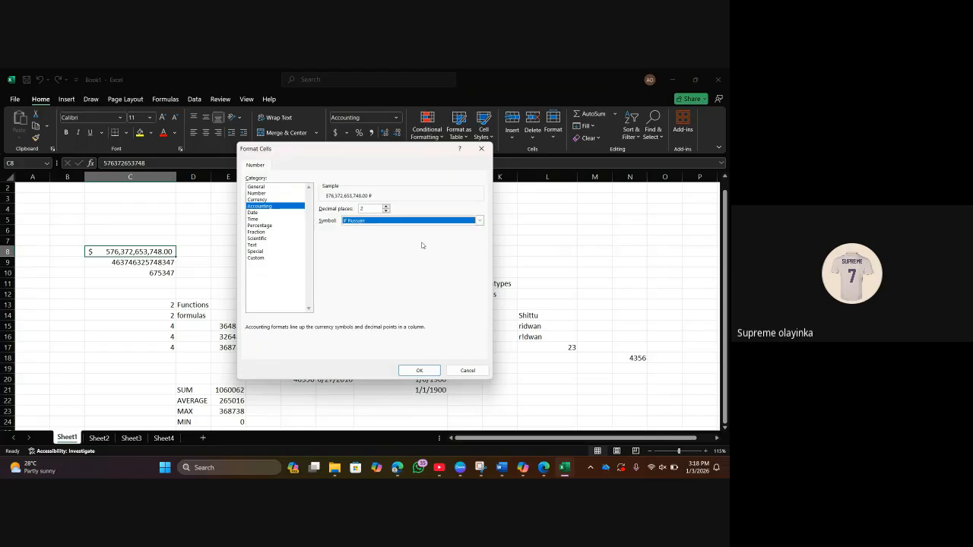
click(419, 370)
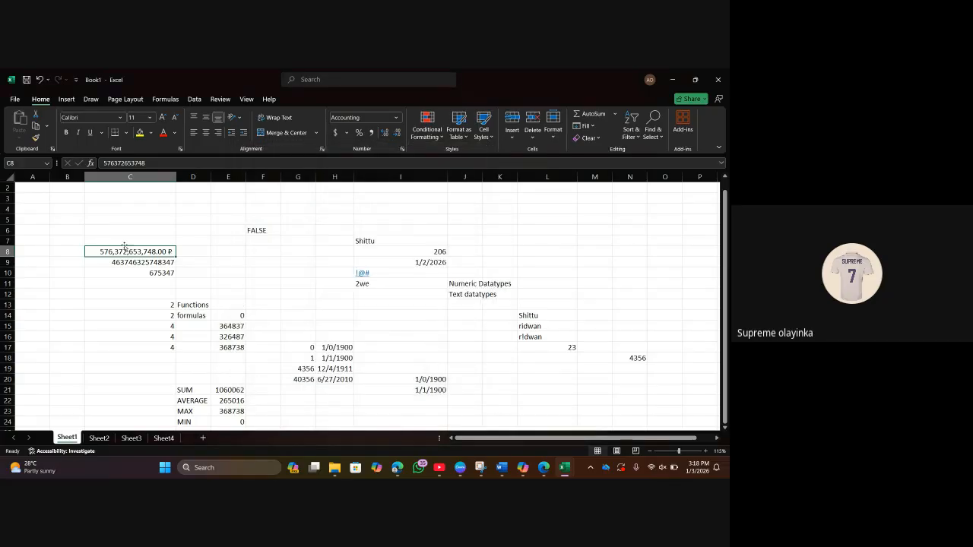
click(347, 132)
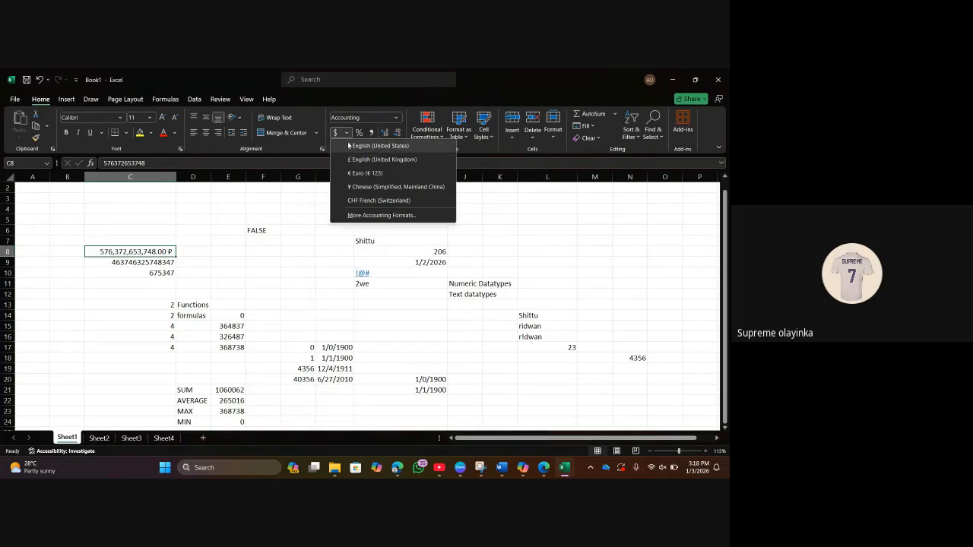
click(384, 174)
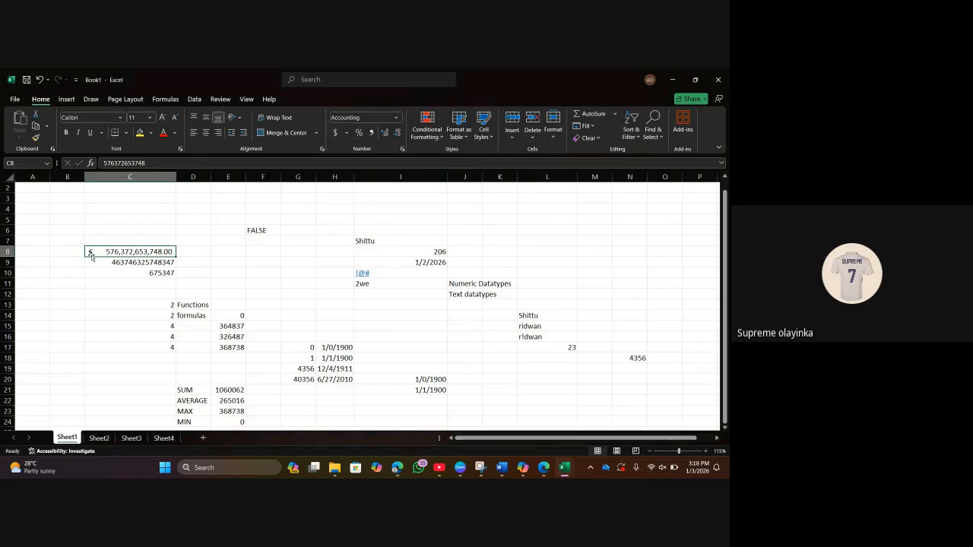
Change the number format of cell C8 to Currency and review the available formats without applying another.
click(396, 118)
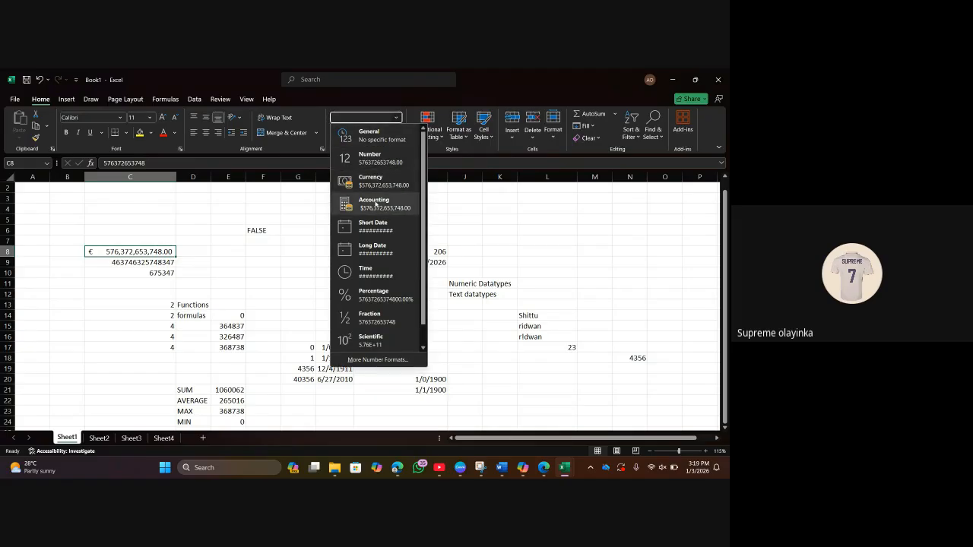
click(377, 179)
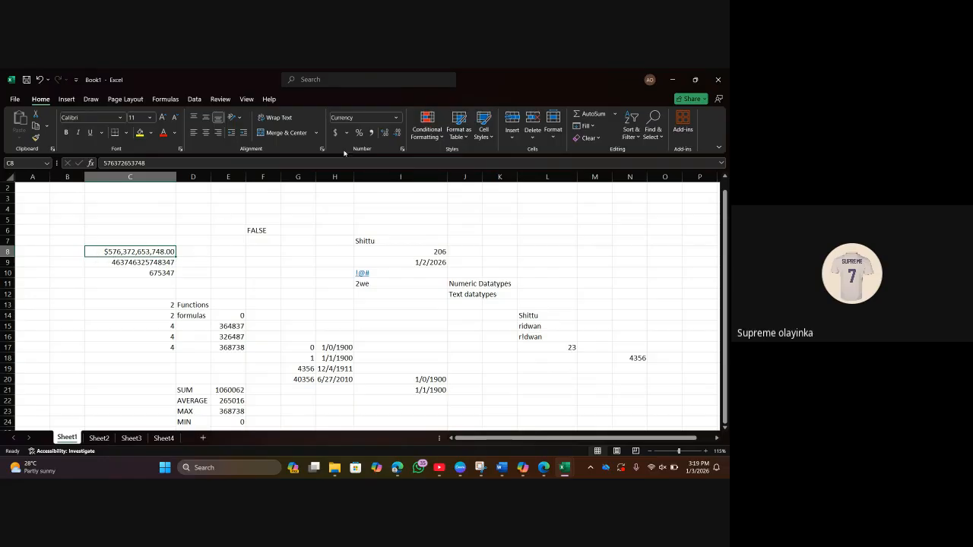
click(396, 117)
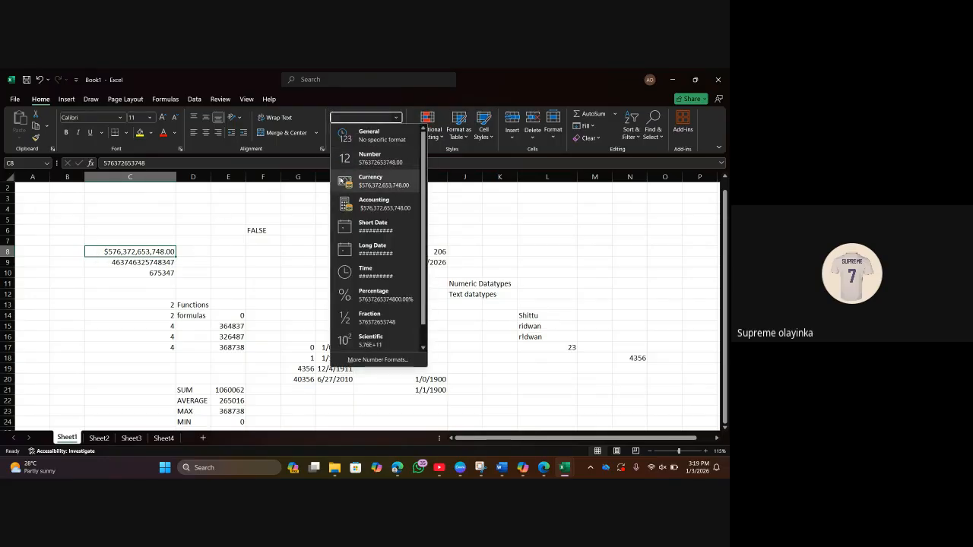
click(554, 211)
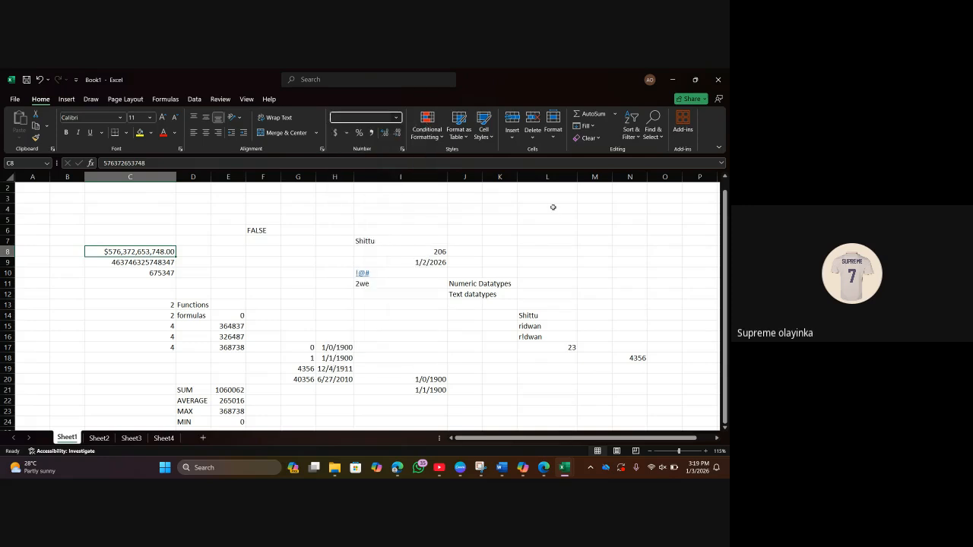
Browse the list of number formats from General to Text for cell C8.
click(396, 118)
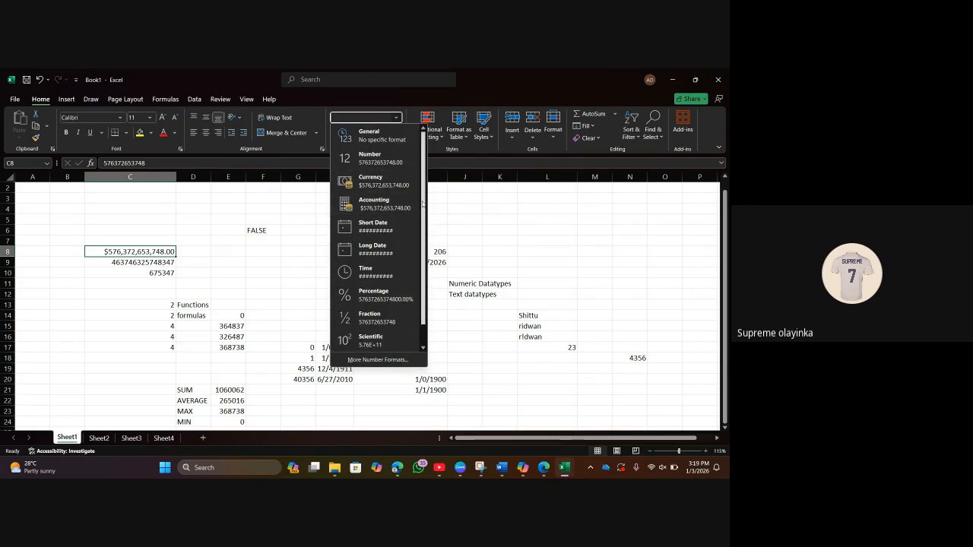
scroll(422, 203, down, 1)
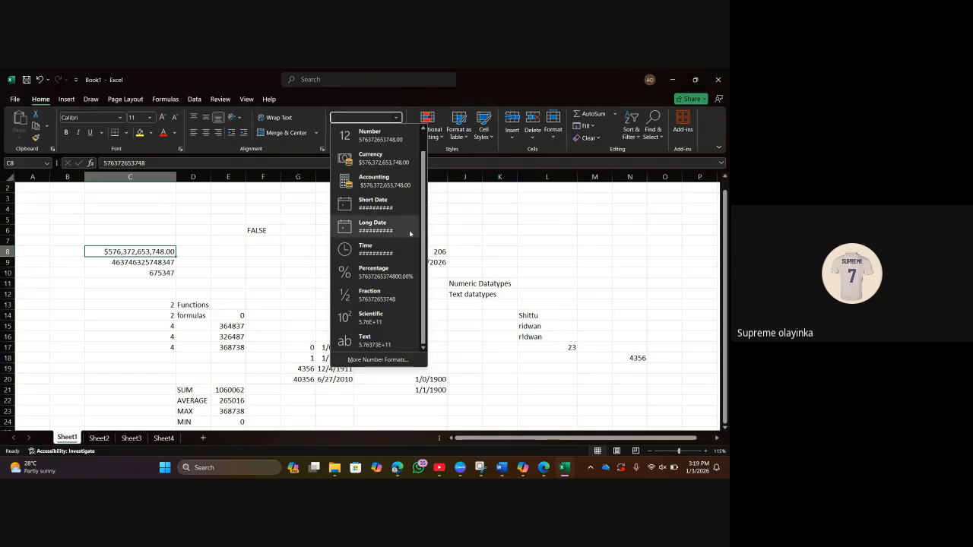
scroll(391, 198, up, 1)
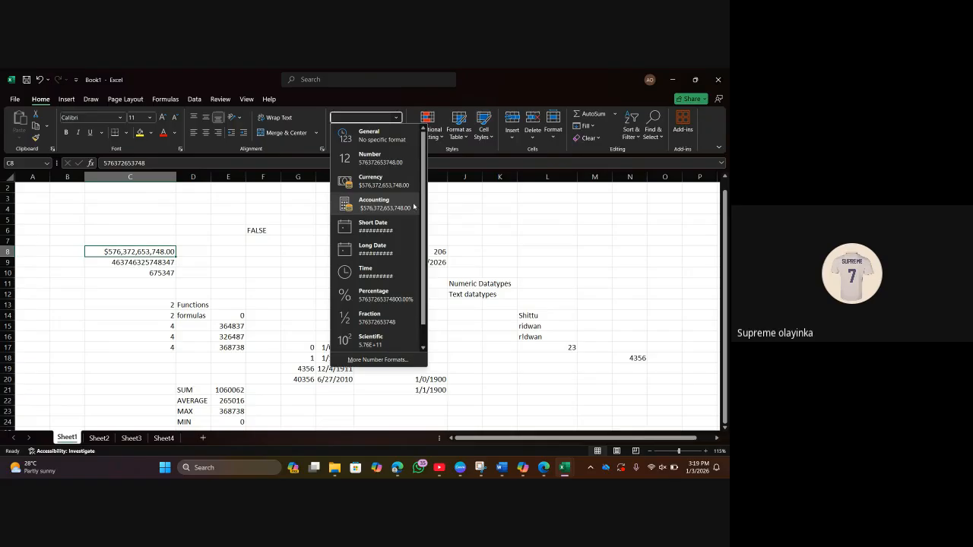
click(468, 208)
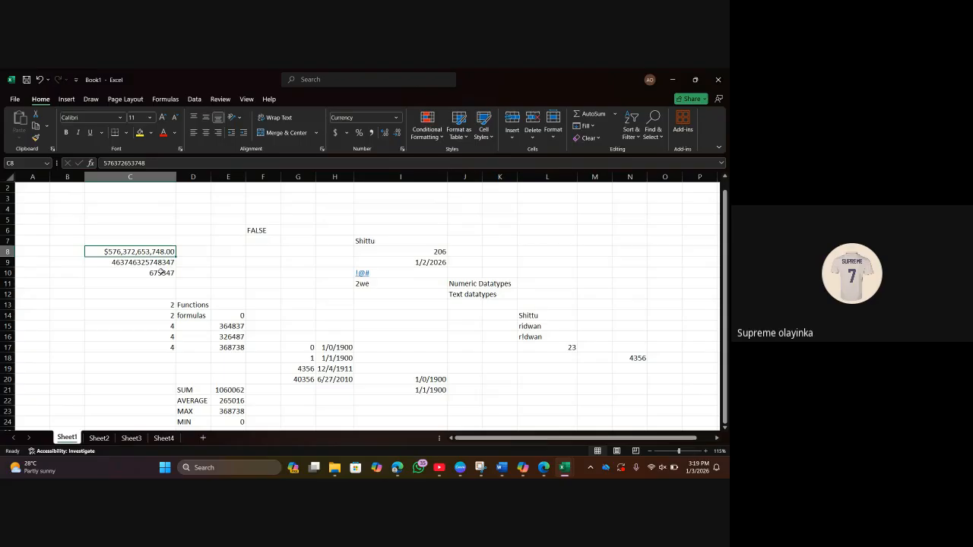
Apply the Currency format to cells C8 to C10 and remove both of their decimal places.
drag(129, 251, 129, 273)
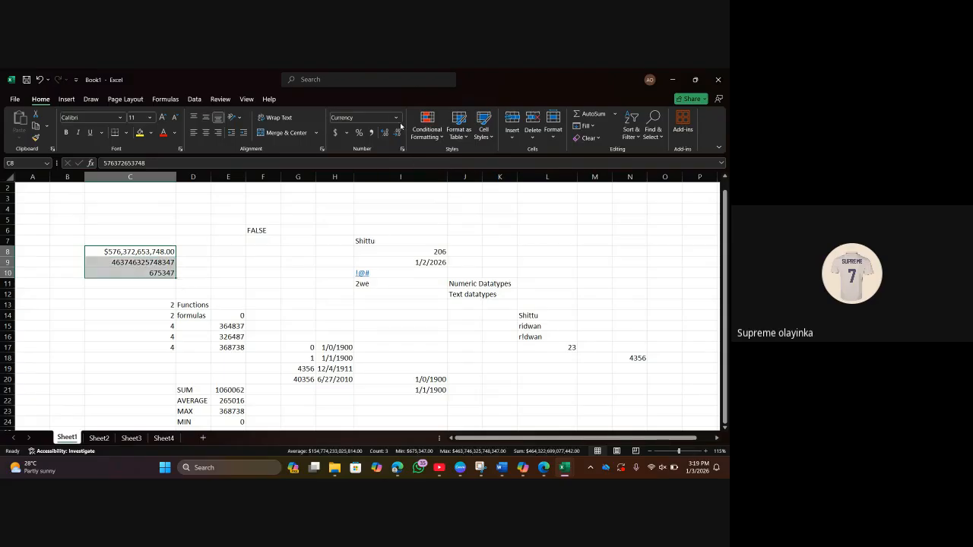
click(396, 118)
click(372, 181)
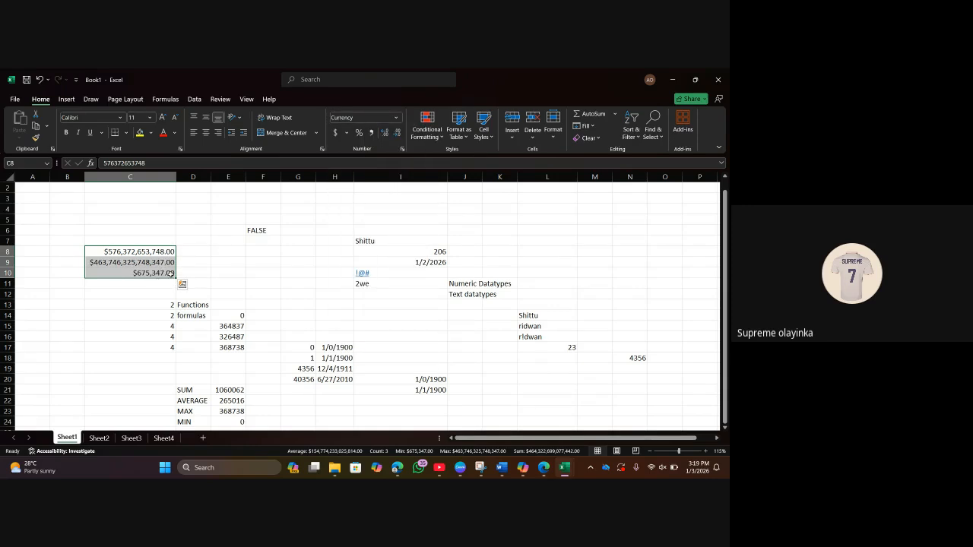
click(396, 134)
click(396, 133)
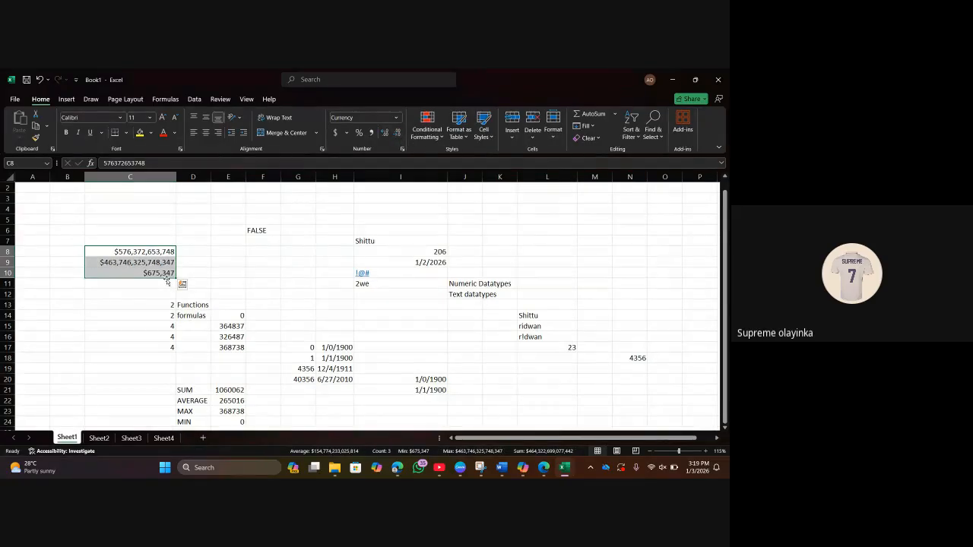
click(128, 312)
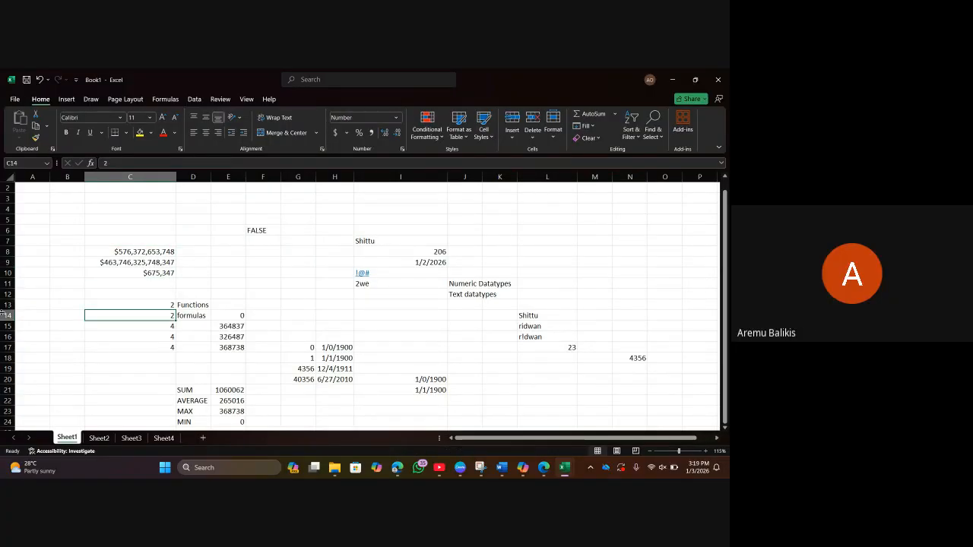
Enter the column headers ID, Name and Department in cells A5 to C5 of Sheet2.
click(99, 438)
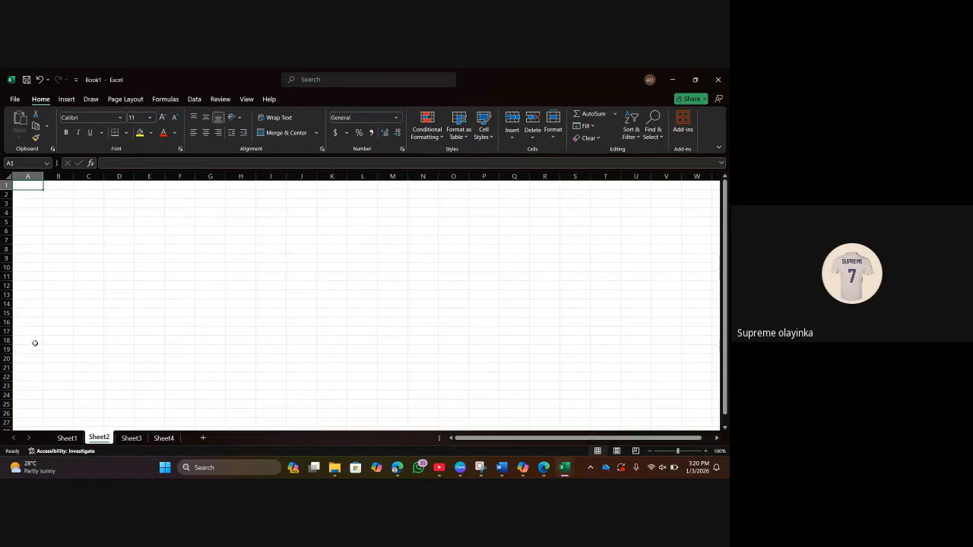
click(32, 223)
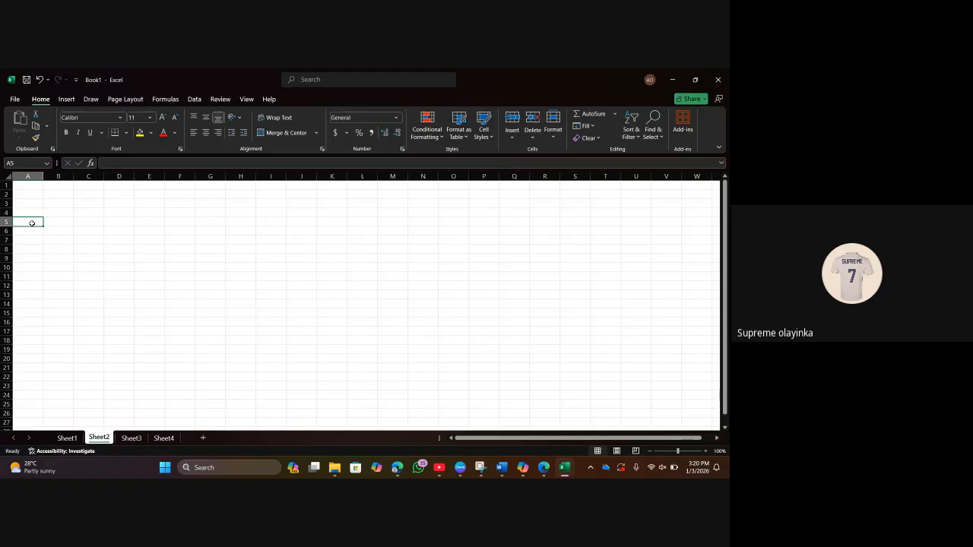
text(ID)
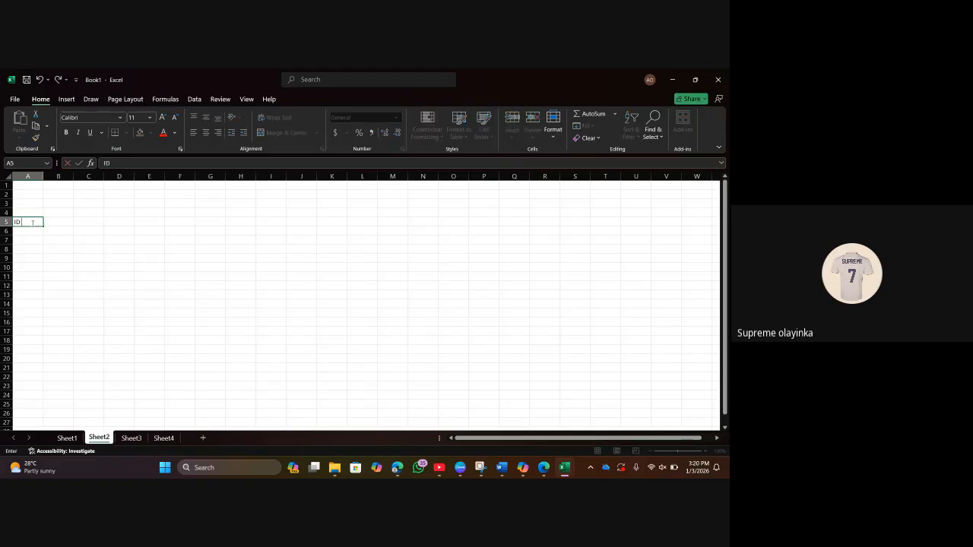
key(Tab)
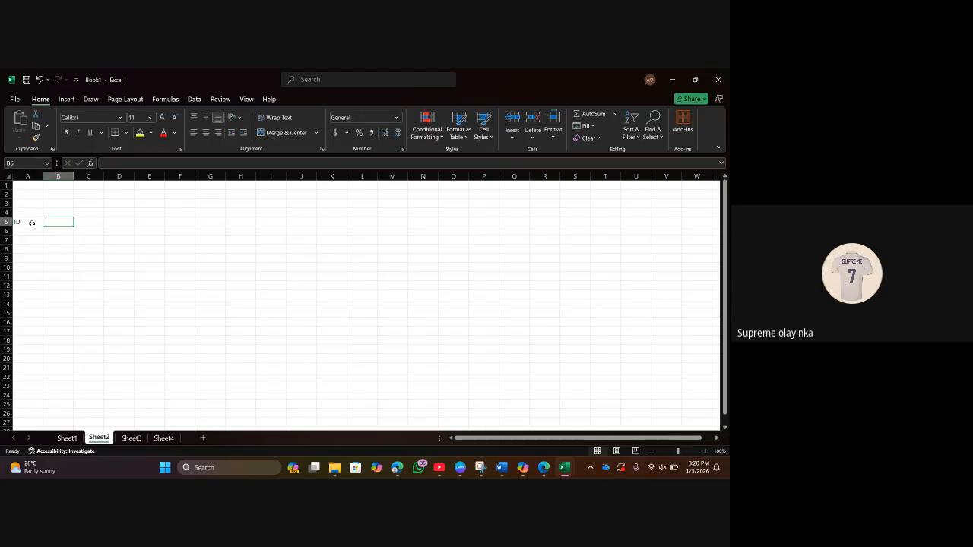
text(Name)
key(Tab)
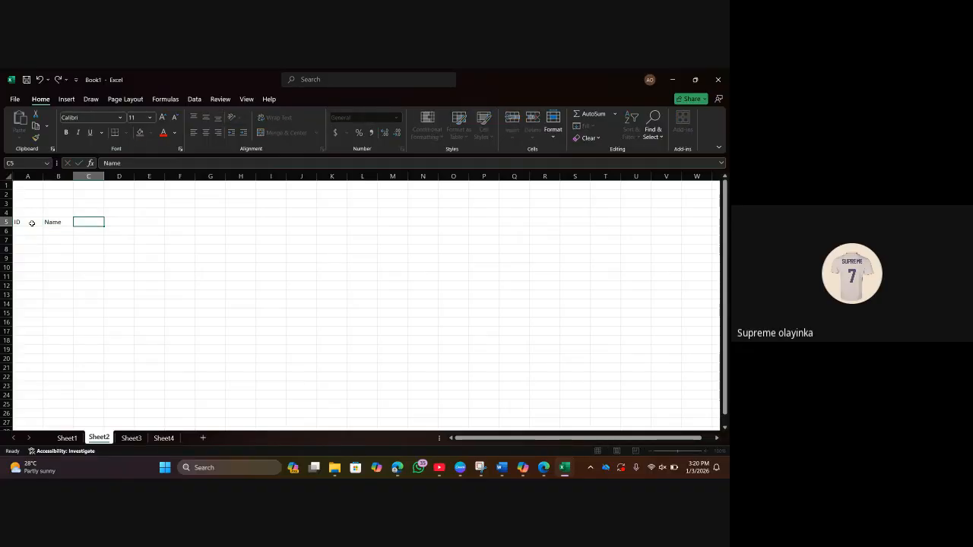
text(Department)
key(Tab)
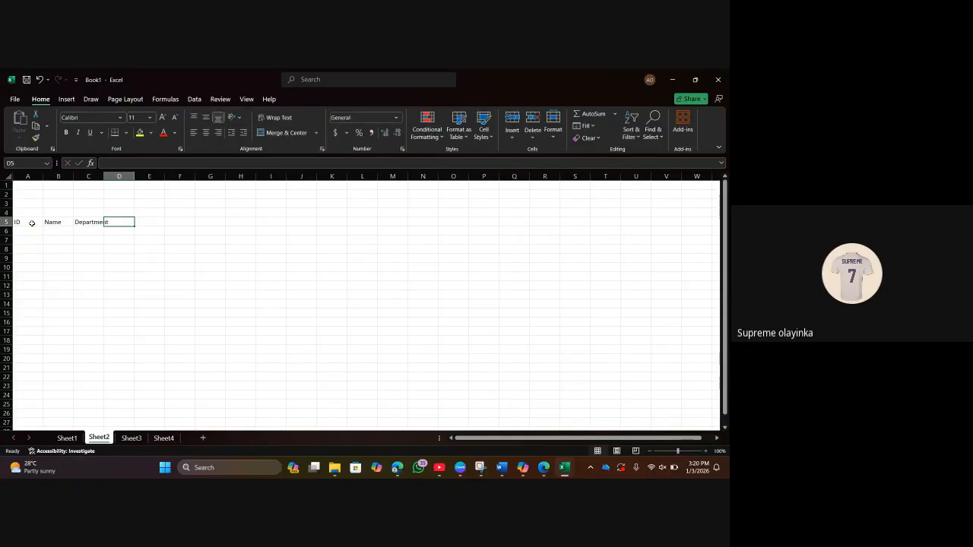
Add the column header Salary in cell D5, correcting its spelling.
text(Salry)
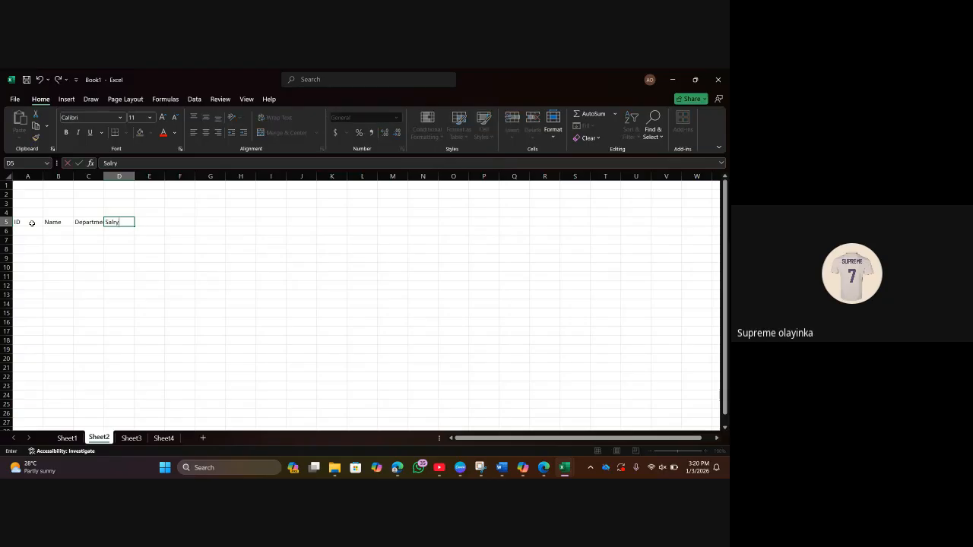
key(Tab)
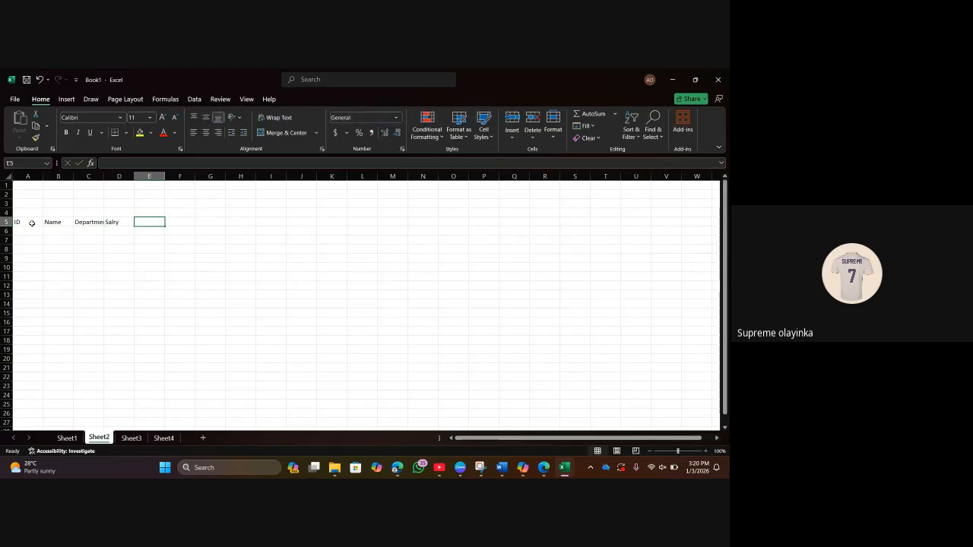
key(Left)
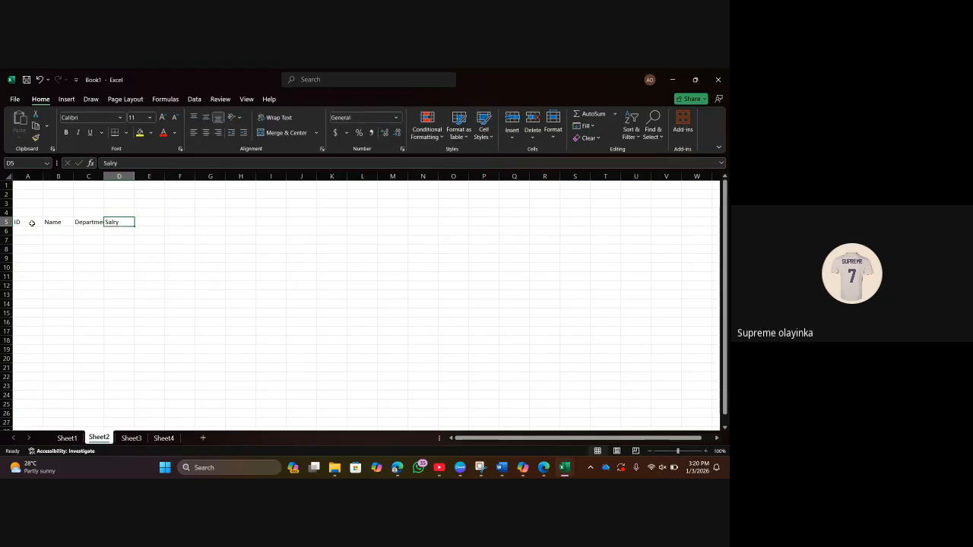
text(Salar)
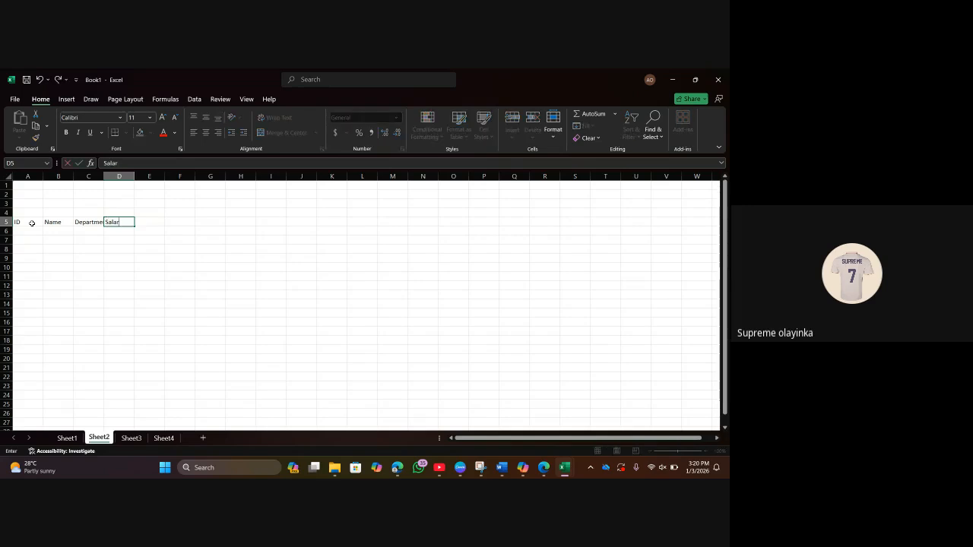
text(y)
key(Tab)
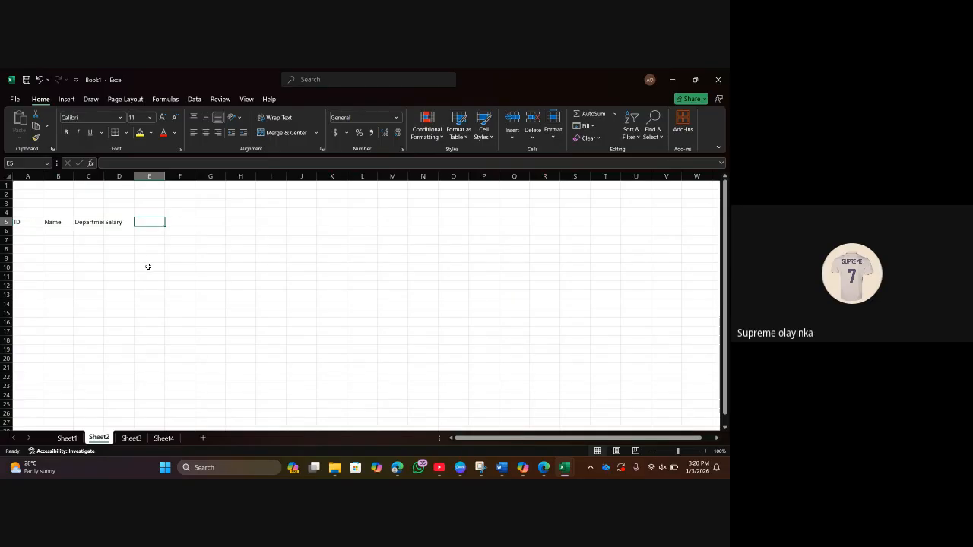
Add the column headers Hire Date in cell E5 and Yrs of experience in cell F5.
text(Jo)
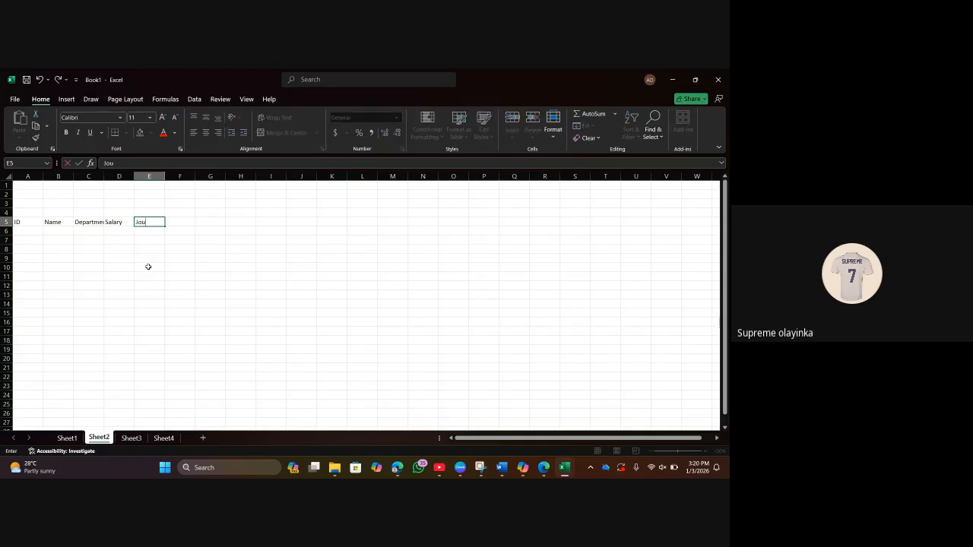
text(u)
key(BackSpace)
key(BackSpace)
text(Hire Date)
key(Tab)
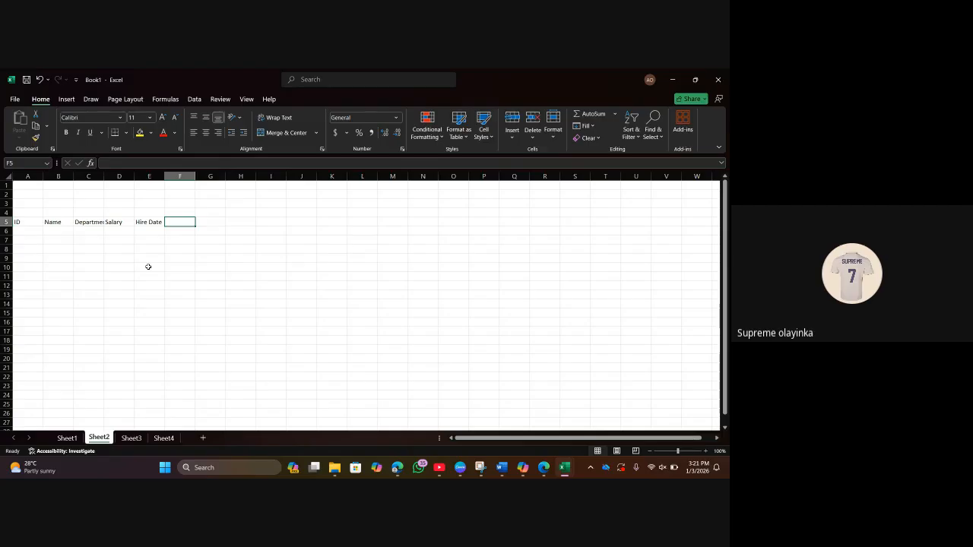
text(N)
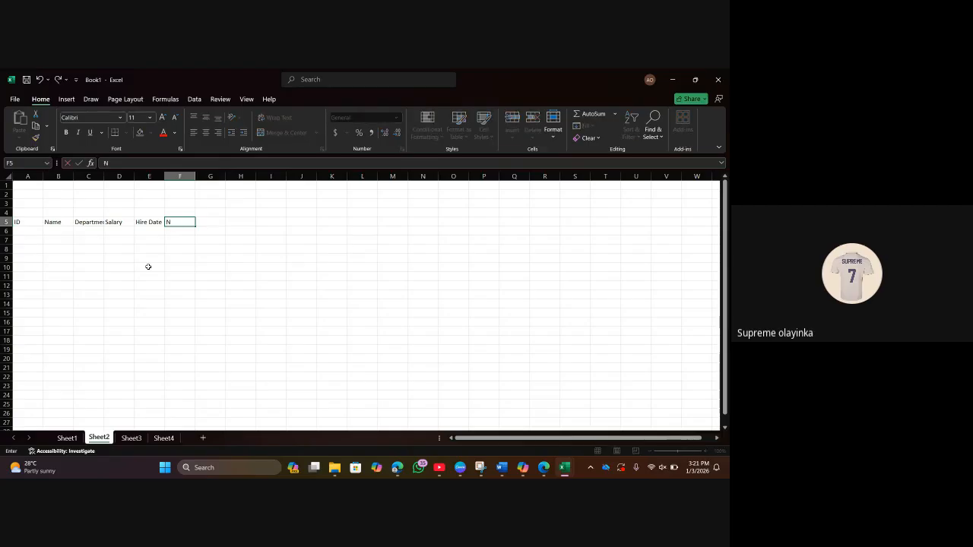
key(BackSpace)
text(Yrs of experience)
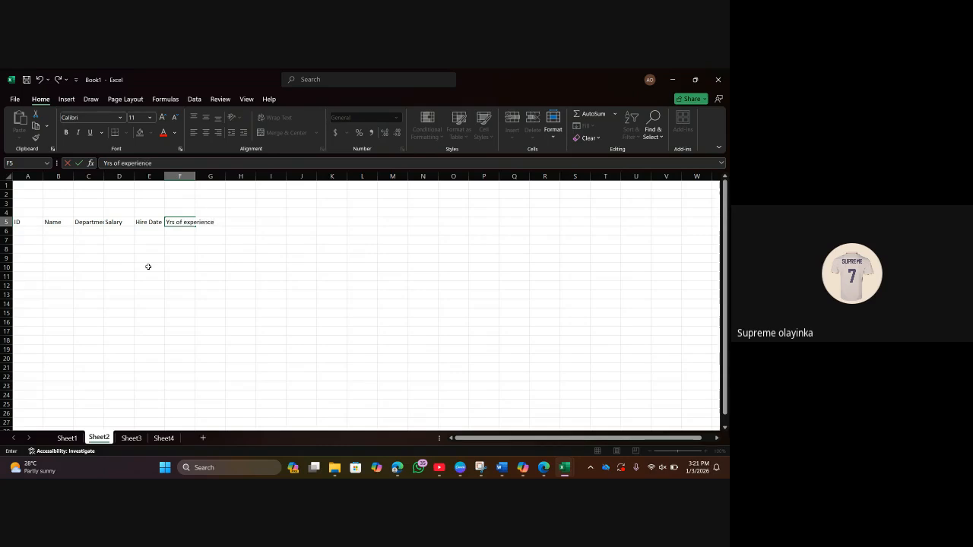
key(Left)
key(Left)
key(Left)
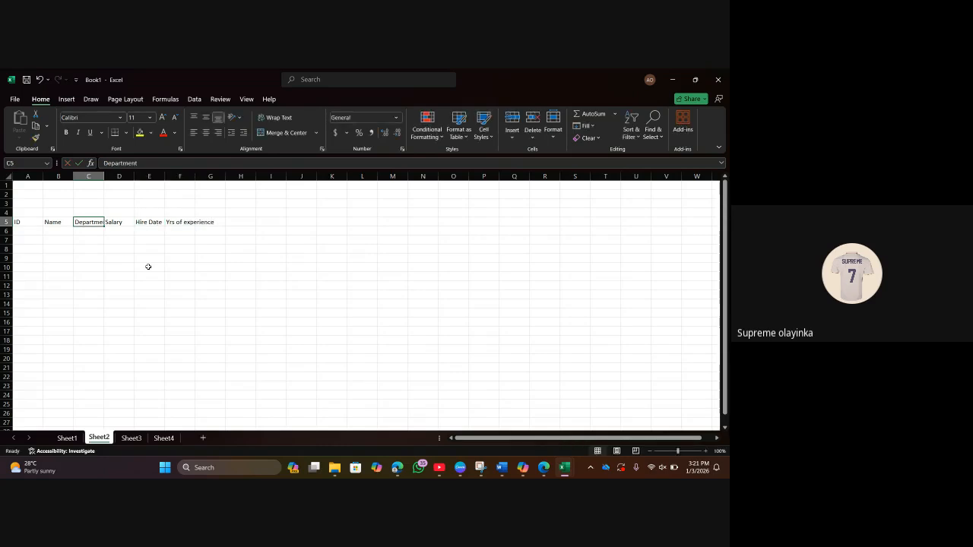
Fill cells A6 to A9 of the ID column with an ID number for each of the four records.
click(36, 231)
text(4576)
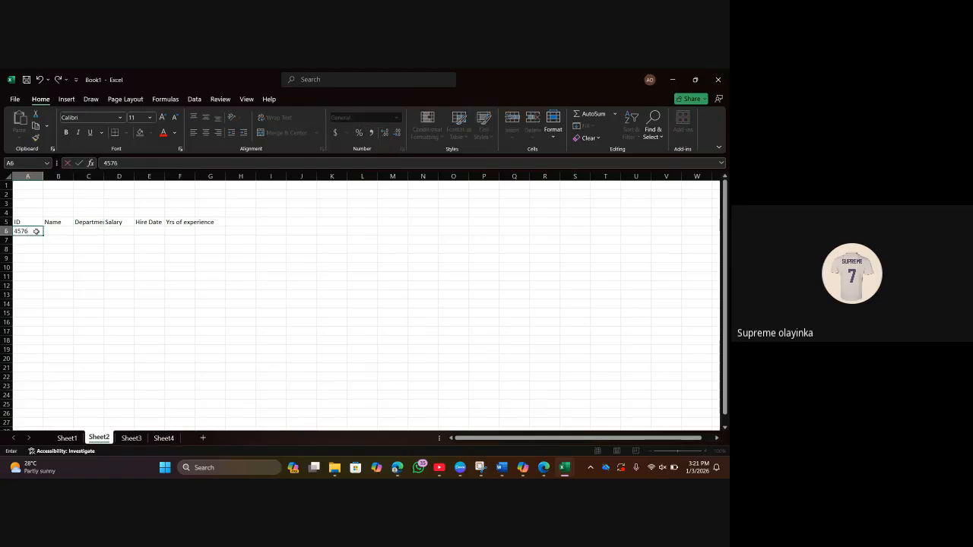
key(Return)
text(4356)
key(Return)
text(678)
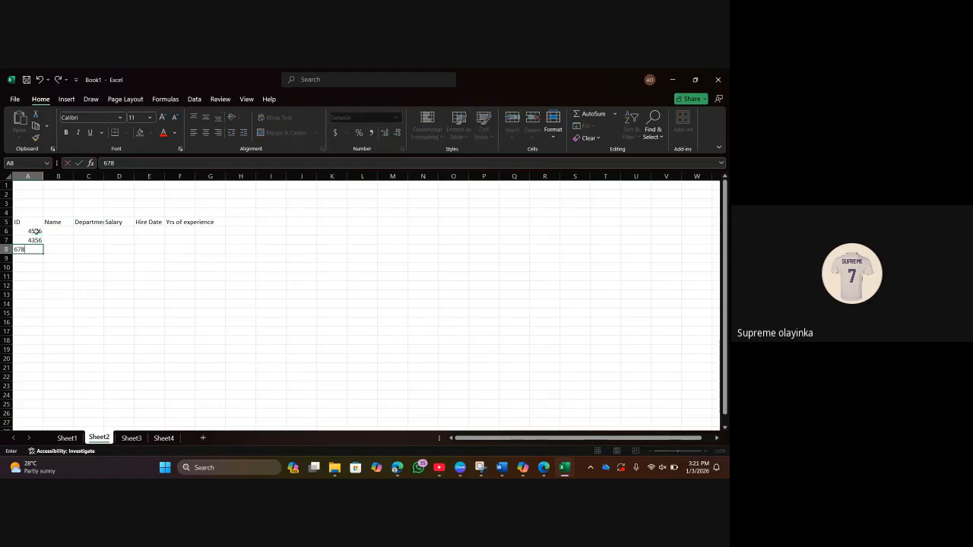
key(Return)
text(678)
key(ctrl+Return)
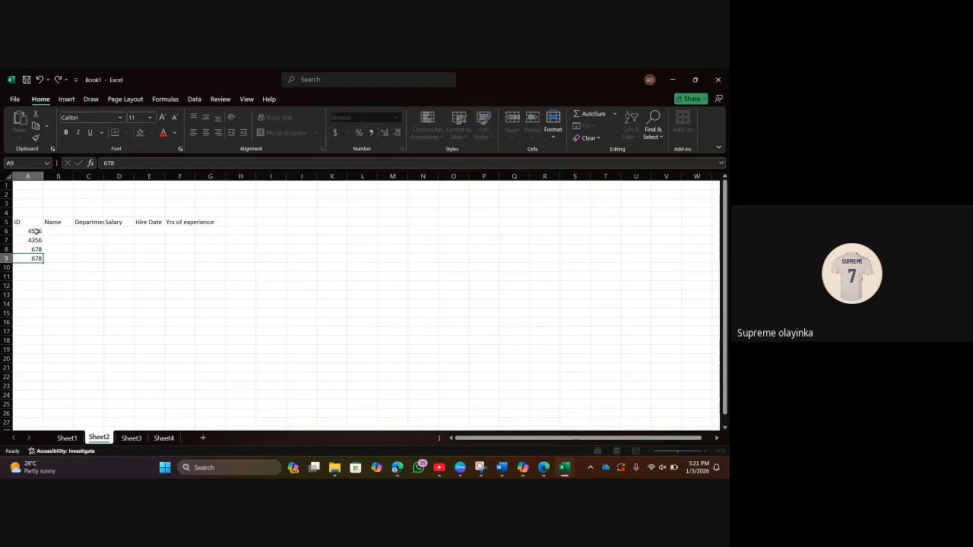
key(Return)
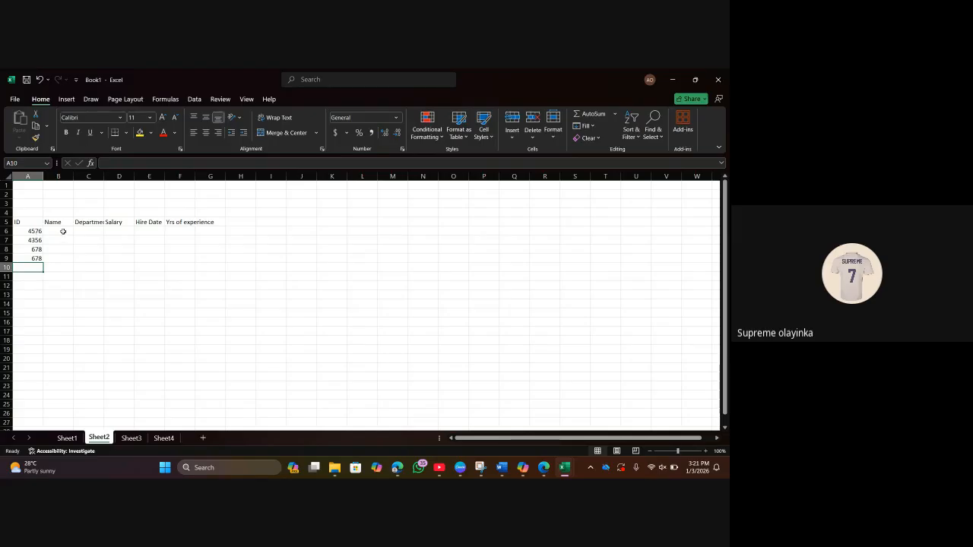
Enter a person's name for each of the four records in cells B6 to B9 of the Name column.
click(63, 231)
text(Shitt)
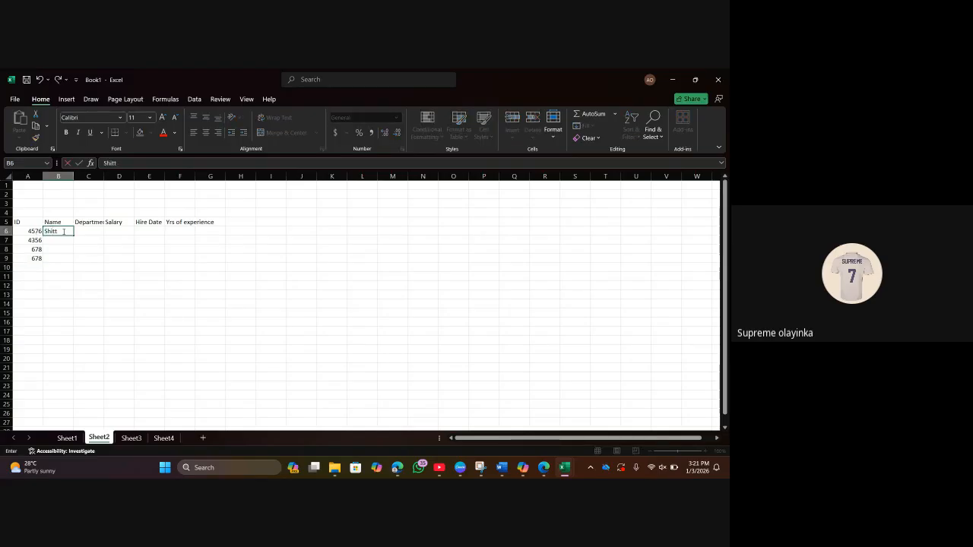
text(u)
key(Return)
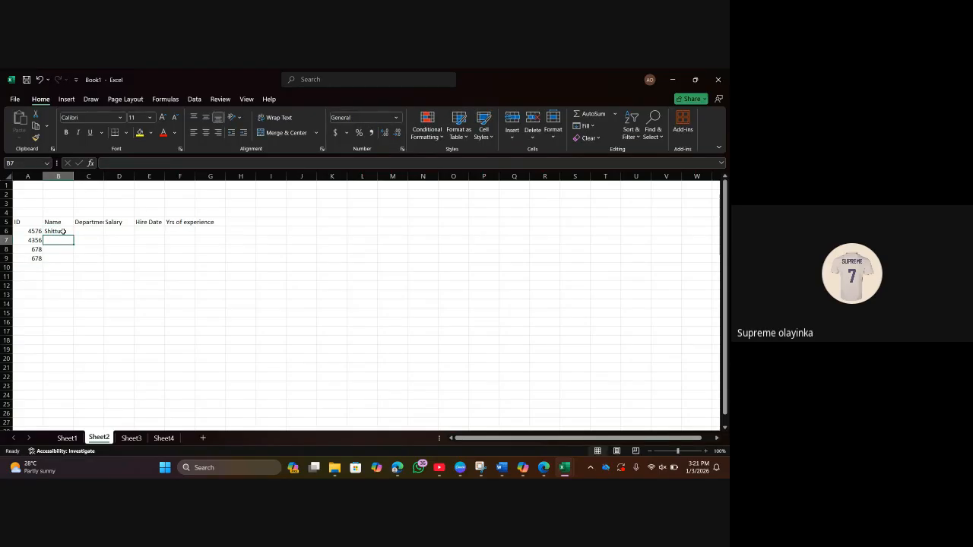
text(Alimi)
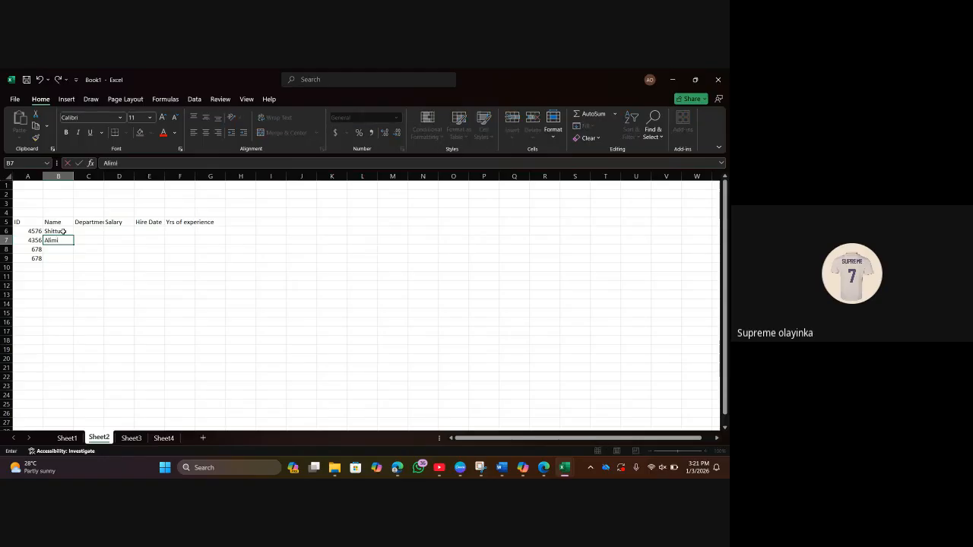
key(Return)
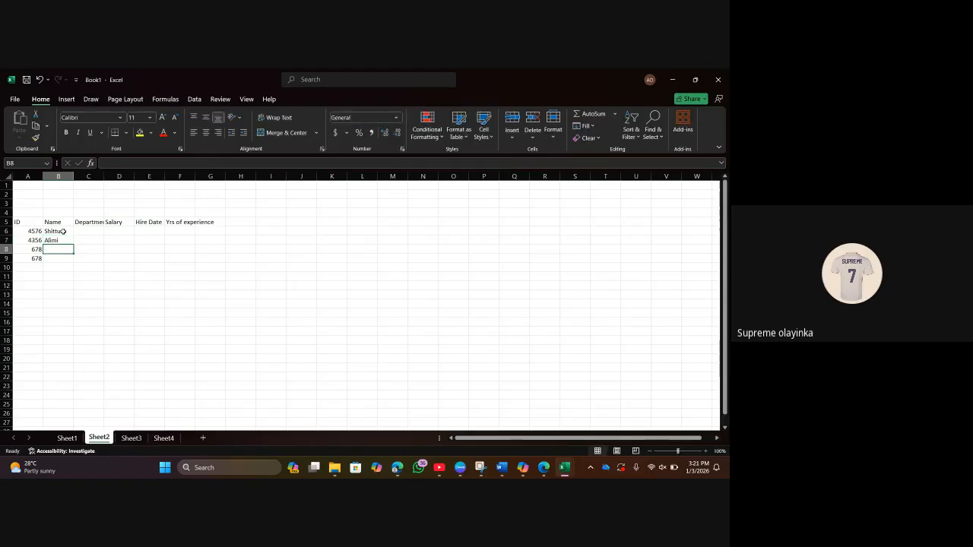
text(F)
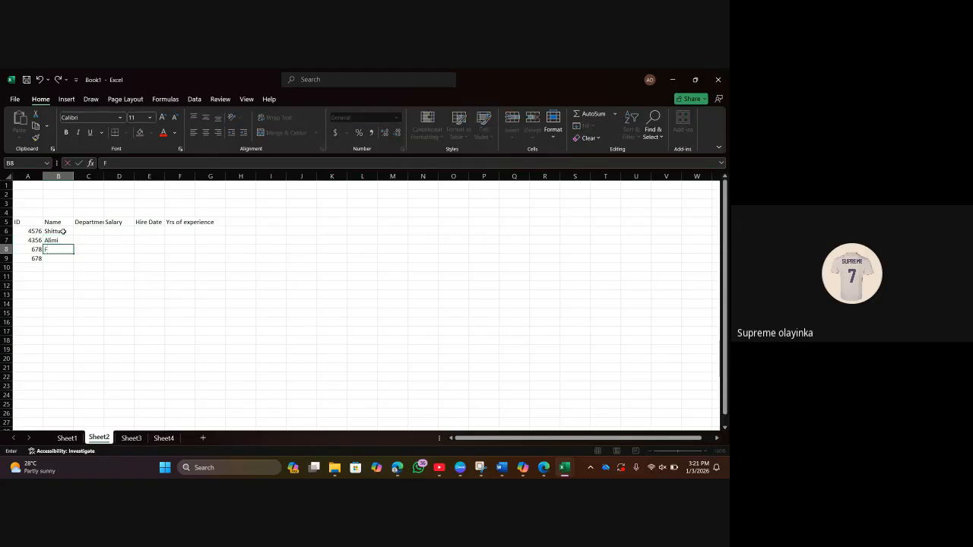
text(arouk)
key(Return)
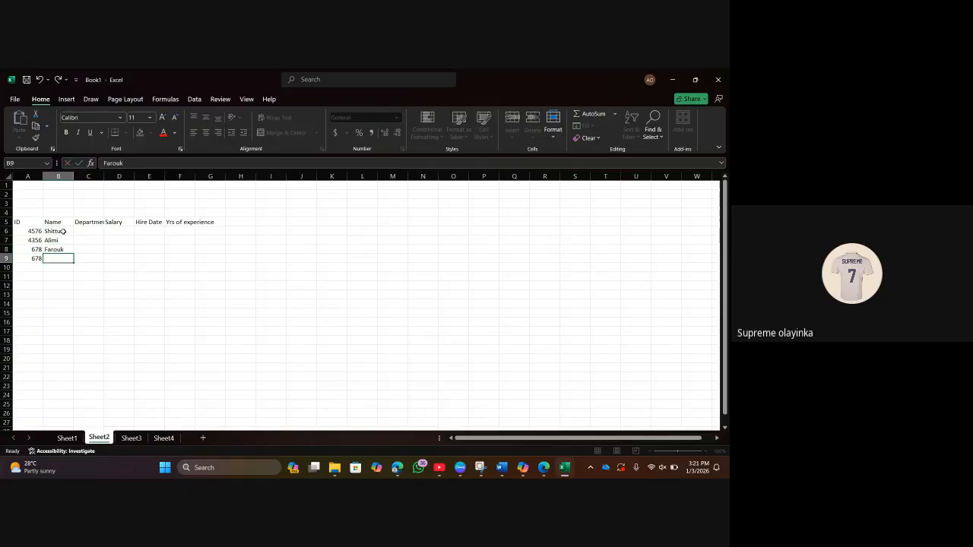
text(ajokw)
key(BackSpace)
key(BackSpace)
key(BackSpace)
key(BackSpace)
text(Ajoke)
click(83, 228)
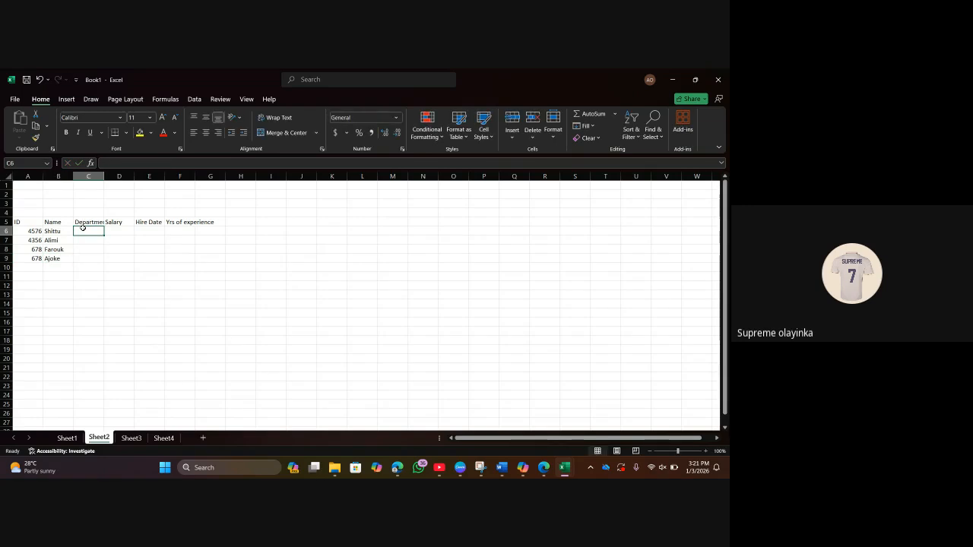
Fill the Department column in cells C6 to C9 with Hr, Engineering, Engineering and Finance.
text(Hr)
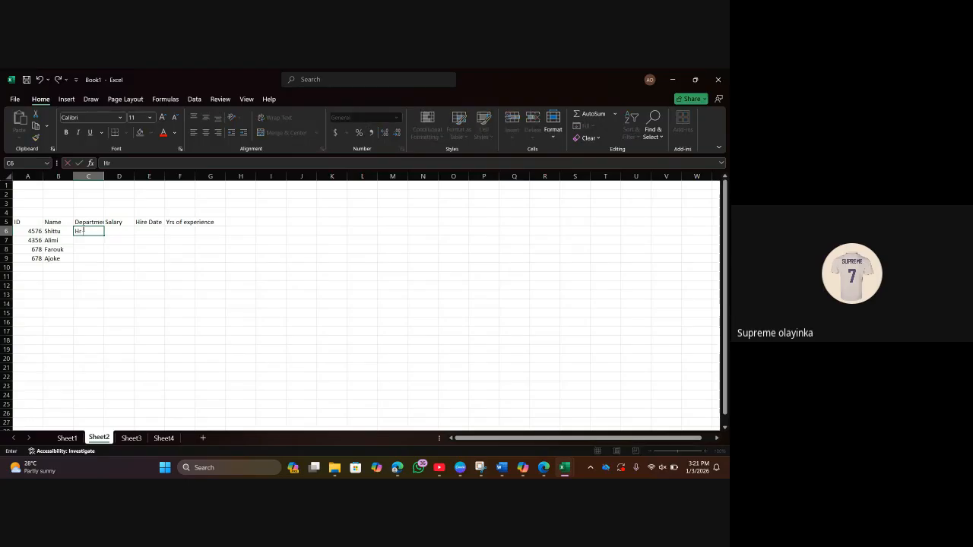
key(Return)
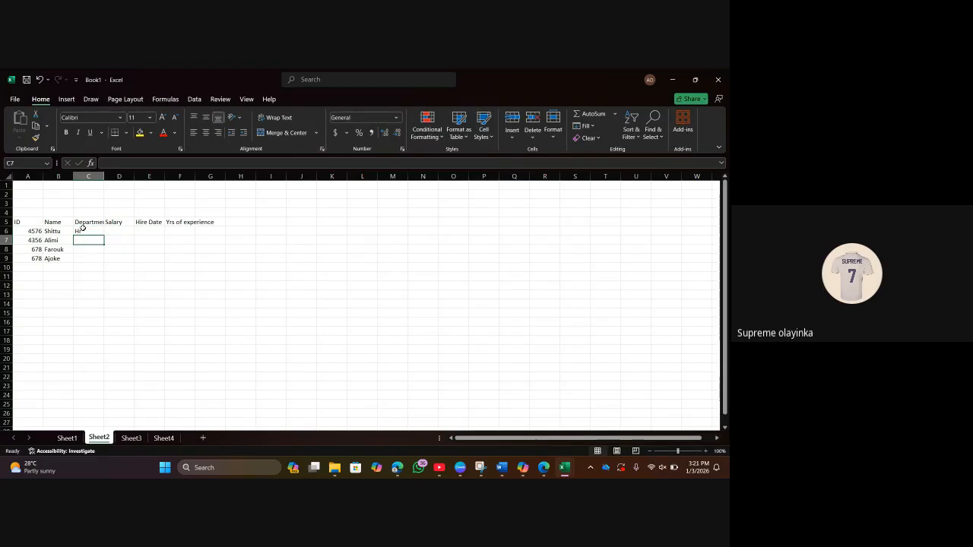
text(Eng)
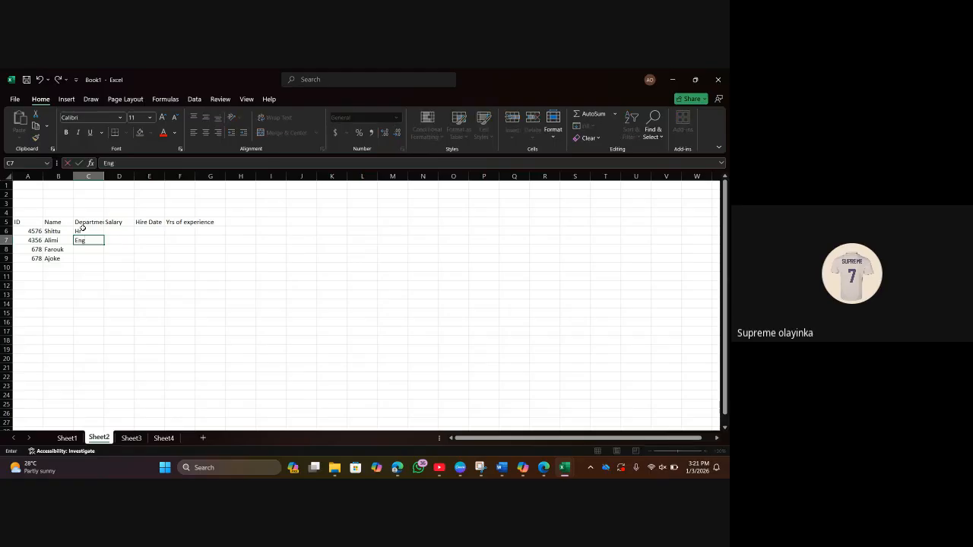
text(ineering)
key(Return)
text(Eng)
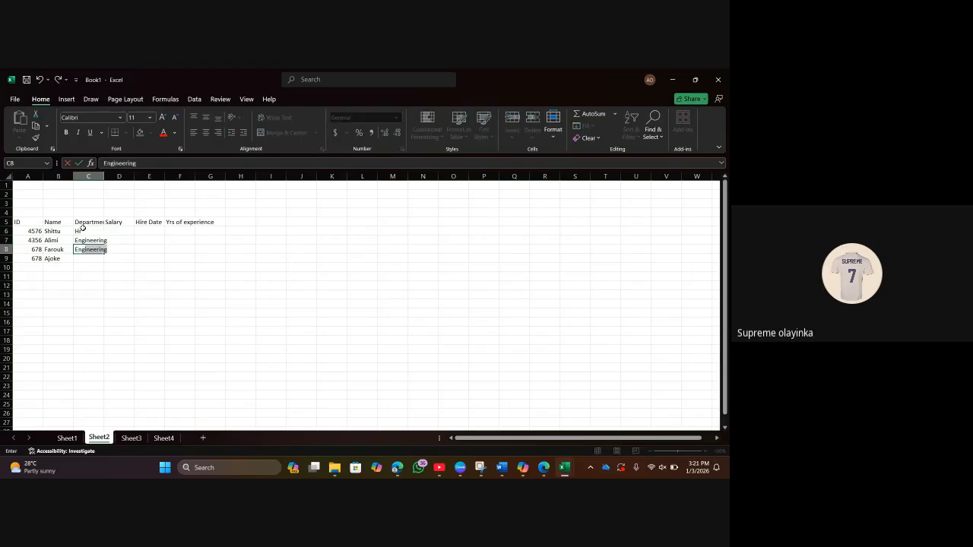
text(in)
key(Return)
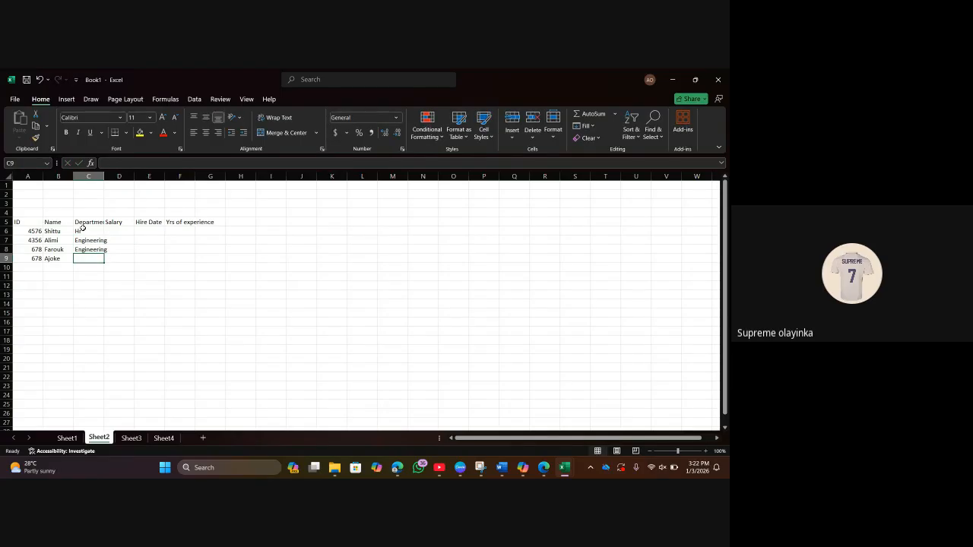
text(Fin)
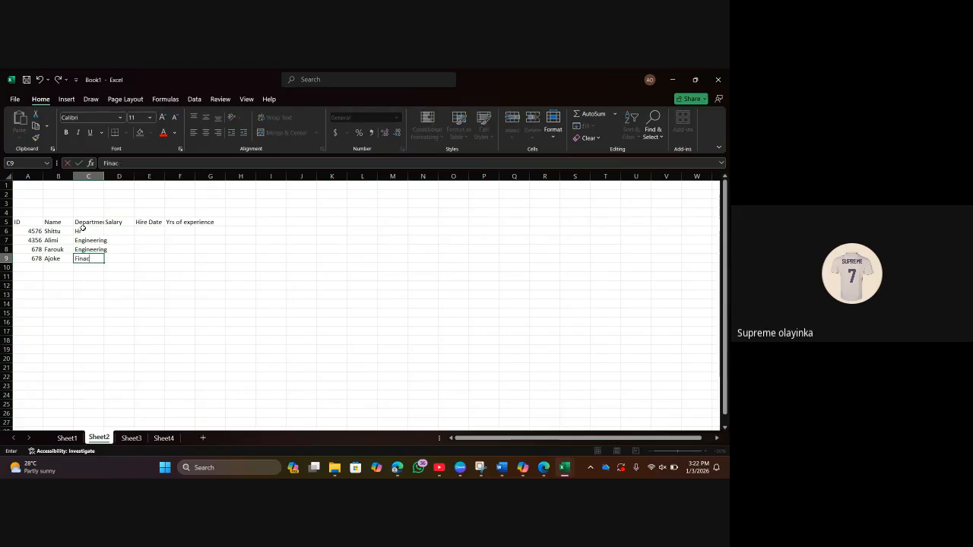
text(ance)
Enter the salaries 43565, 65467, 4356 and 55665 in cells D6 to D9.
click(111, 230)
text(43565)
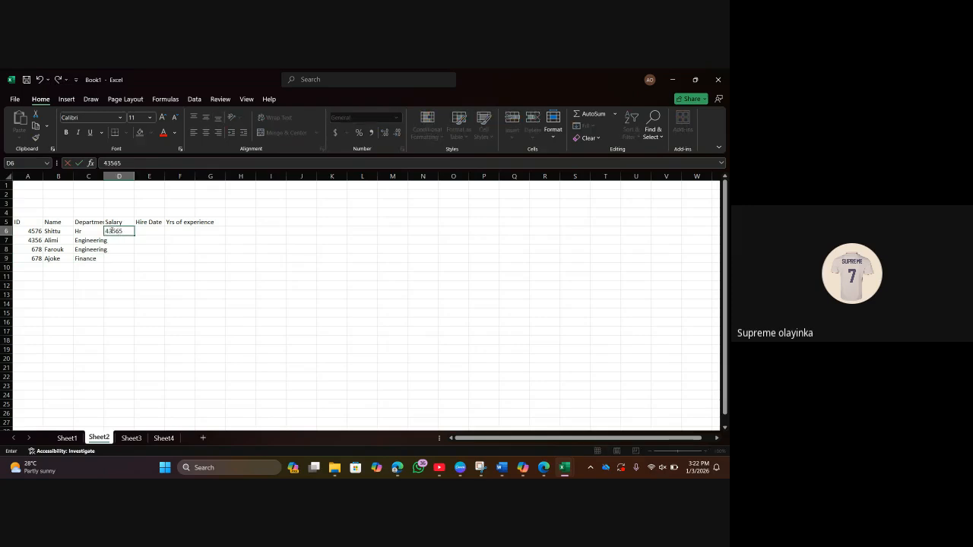
key(Return)
text(65467)
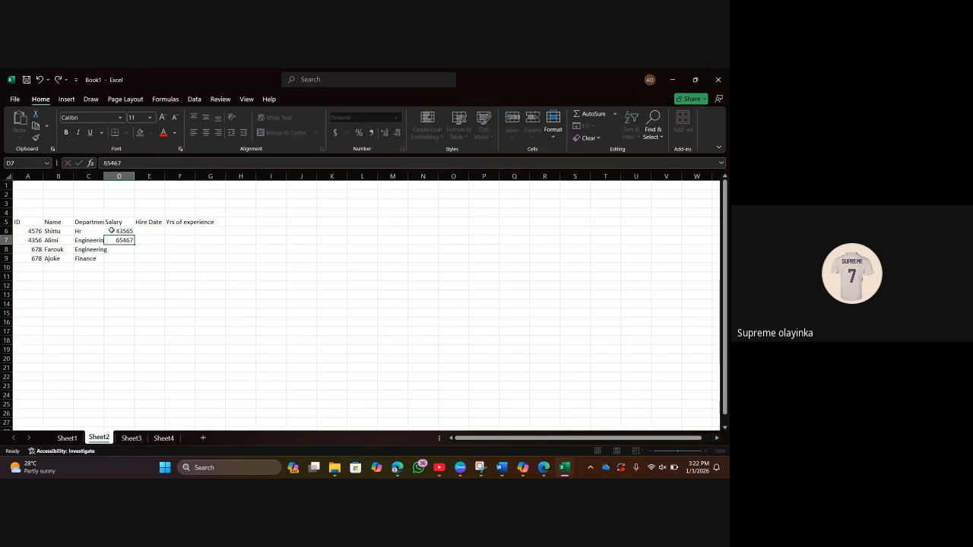
key(Return)
text(4356)
key(Return)
text(5e6)
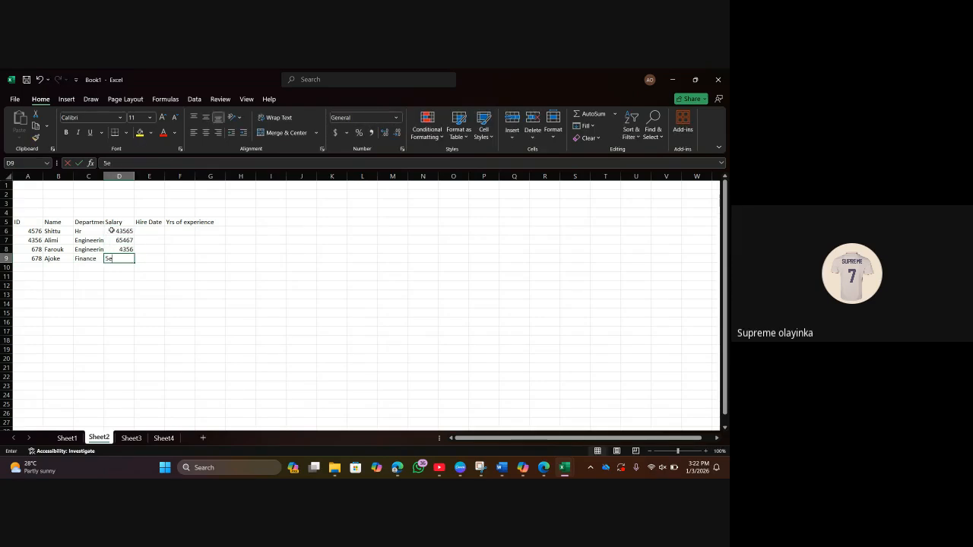
key(BackSpace)
key(BackSpace)
text(56)
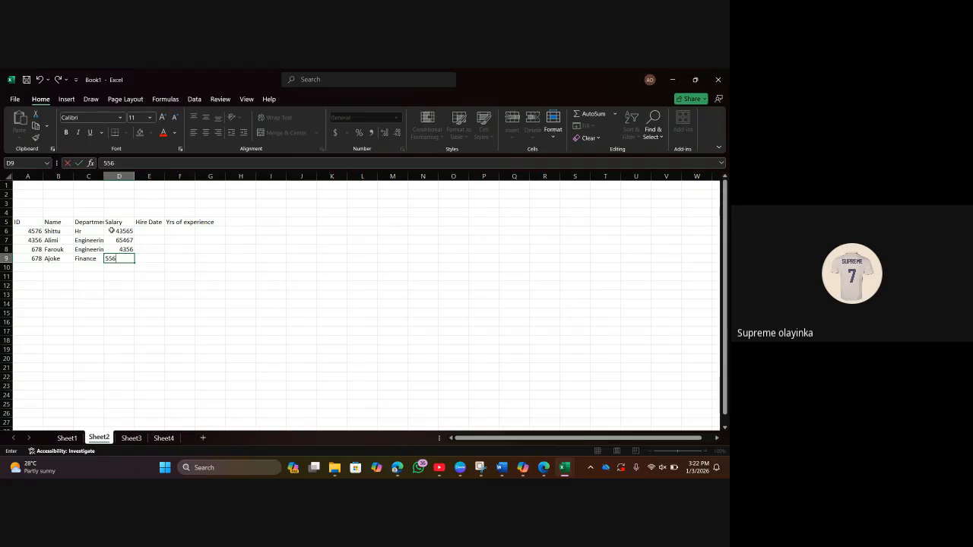
text(65)
key(Return)
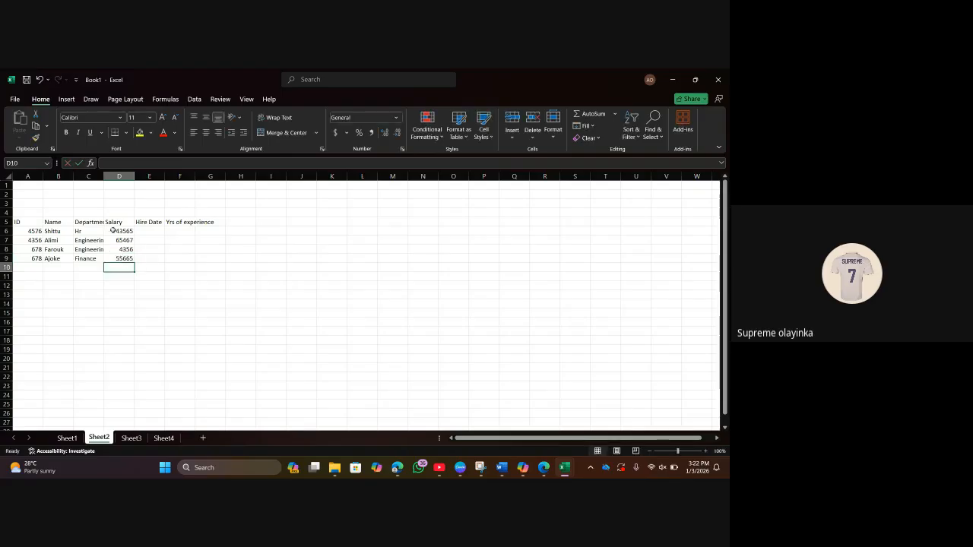
Enter the hire dates 1/1/2024, 1/1/2023, 1/1/2025 and 1/1/2024 in cells E6 to E9.
click(142, 231)
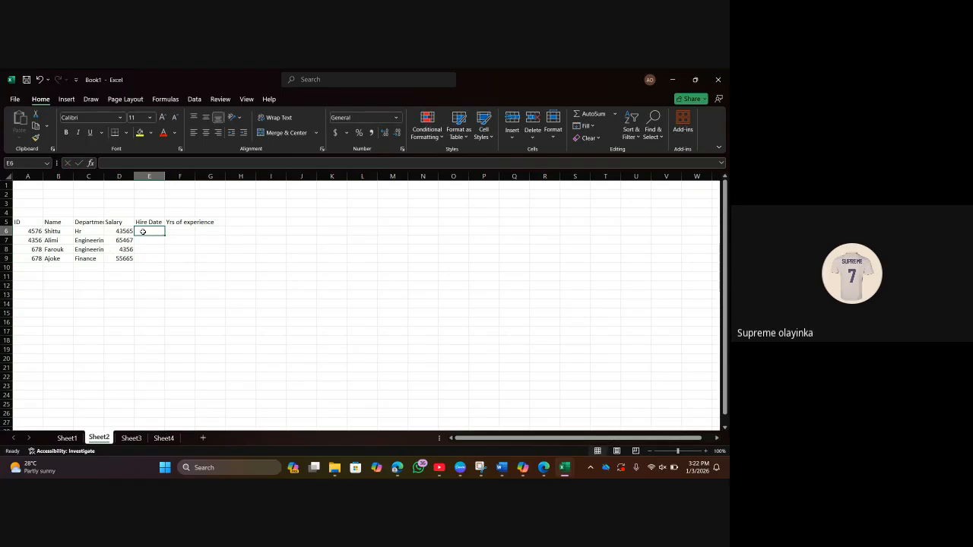
text(1/1/)
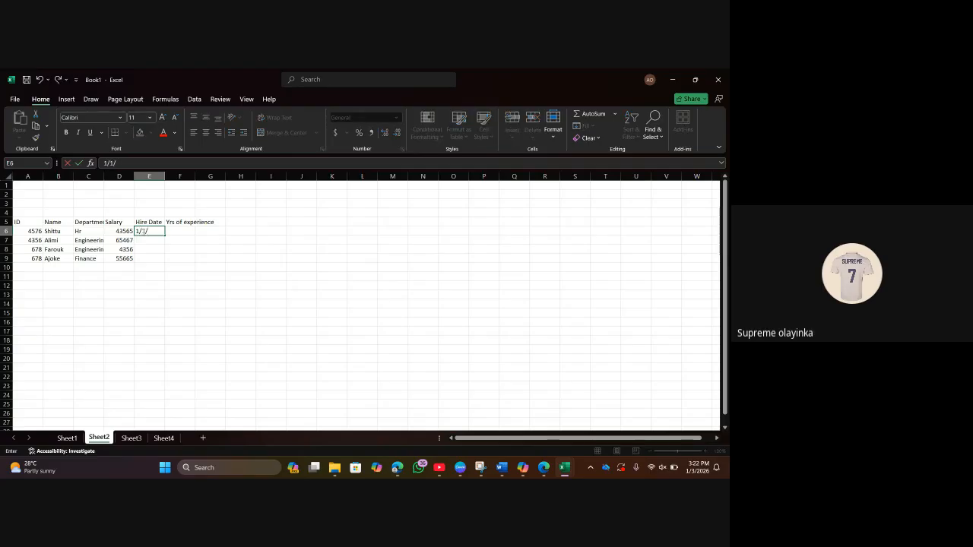
text(2024)
key(Return)
text(1)
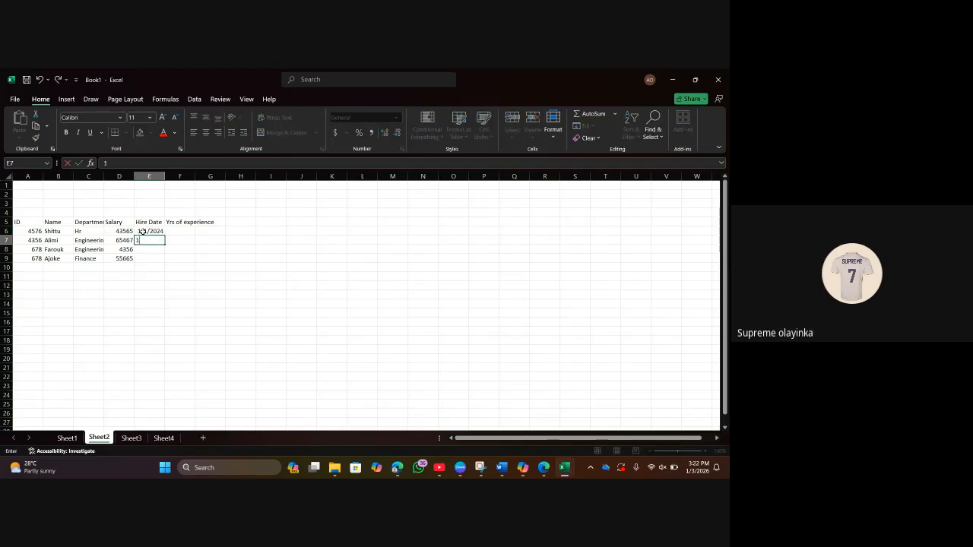
text(/1/)
text(2023)
key(Return)
text(1/1/)
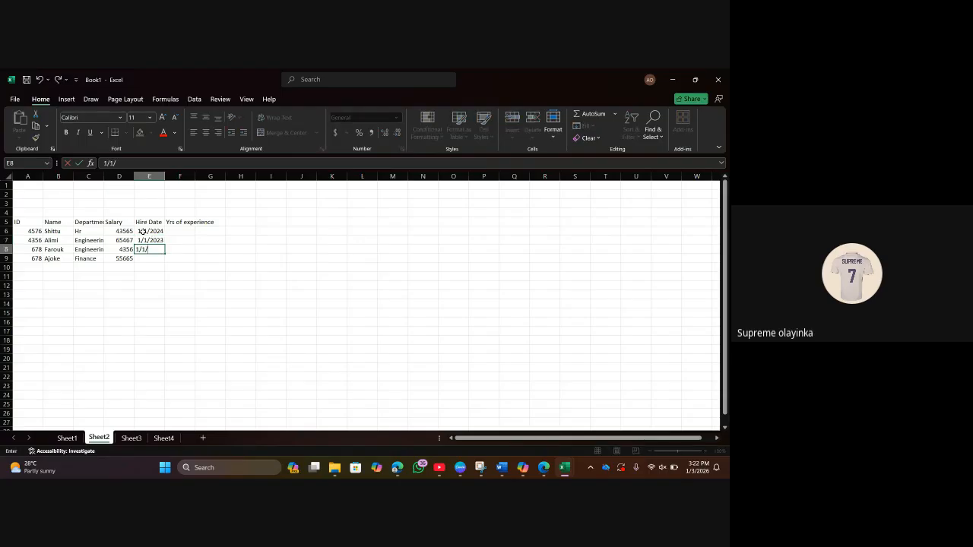
text(2025)
key(Return)
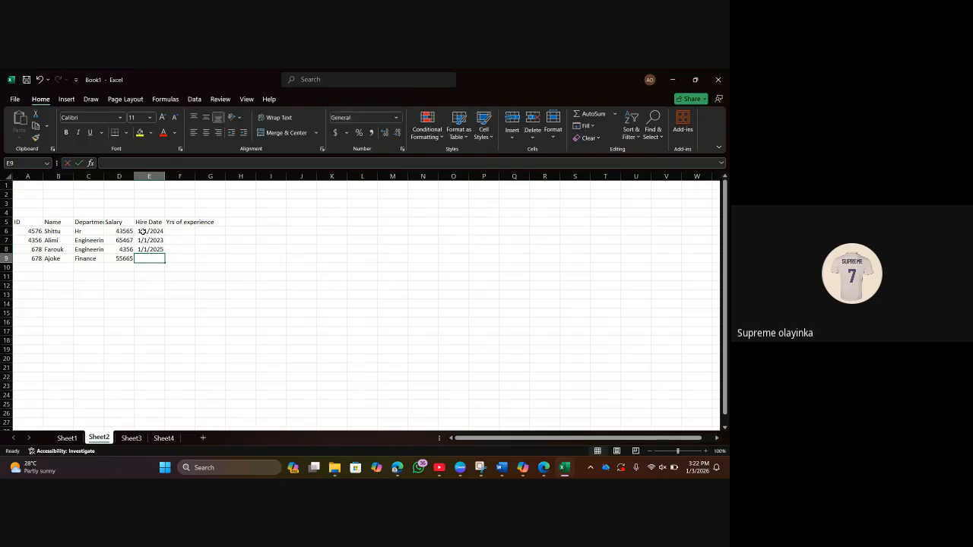
text(1/1)
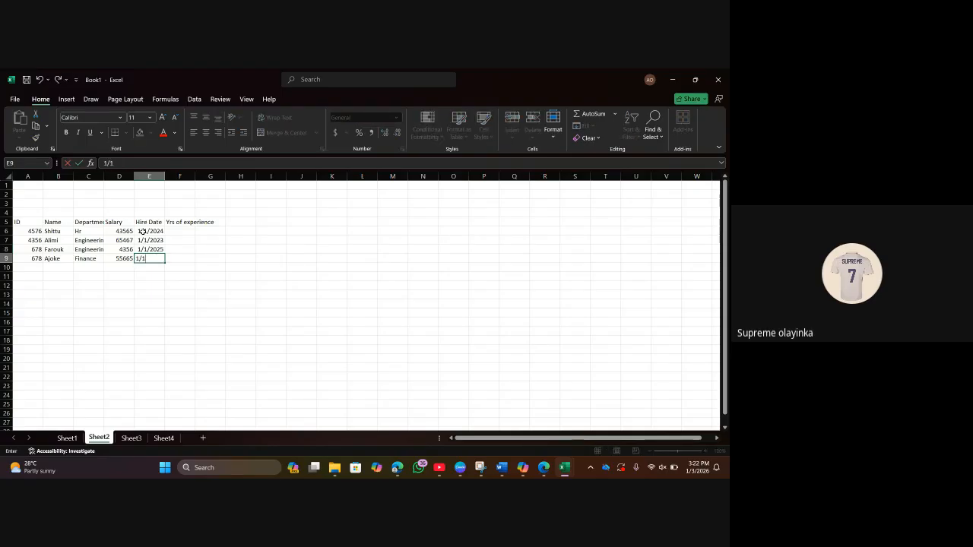
text(/24)
key(Return)
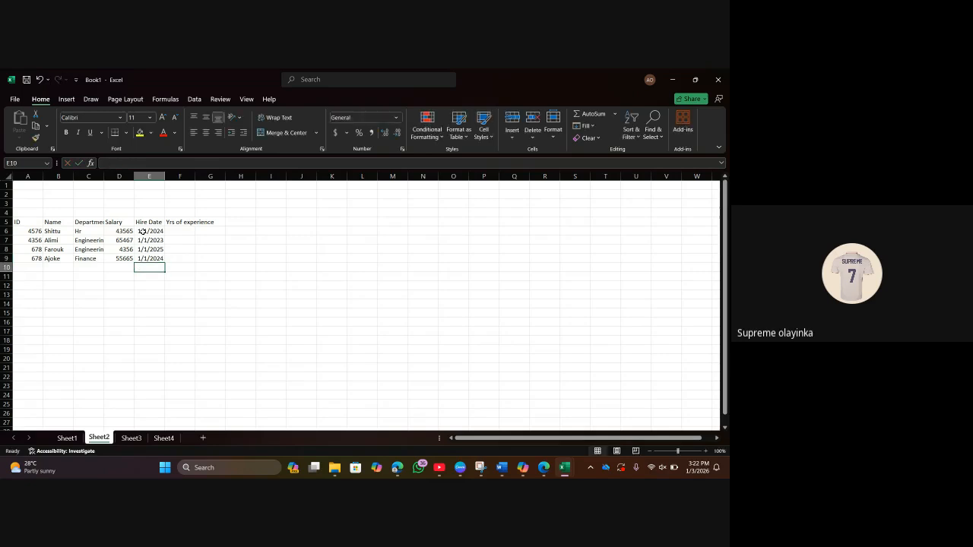
Fill the Yrs of experience column in cells F6 to F9 with 12, 12, 11 and 13.
click(185, 228)
text(2)
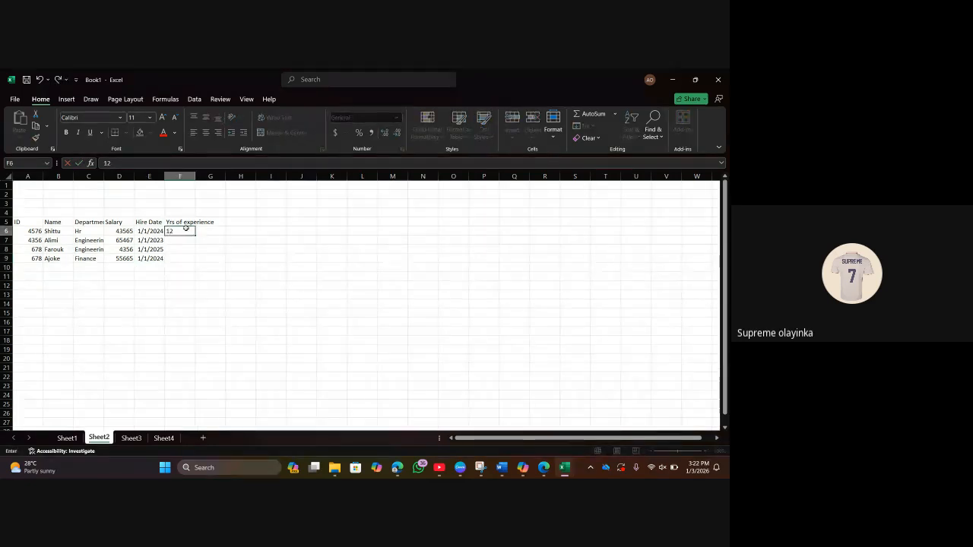
key(Return)
text(1)
key(Return)
text(1)
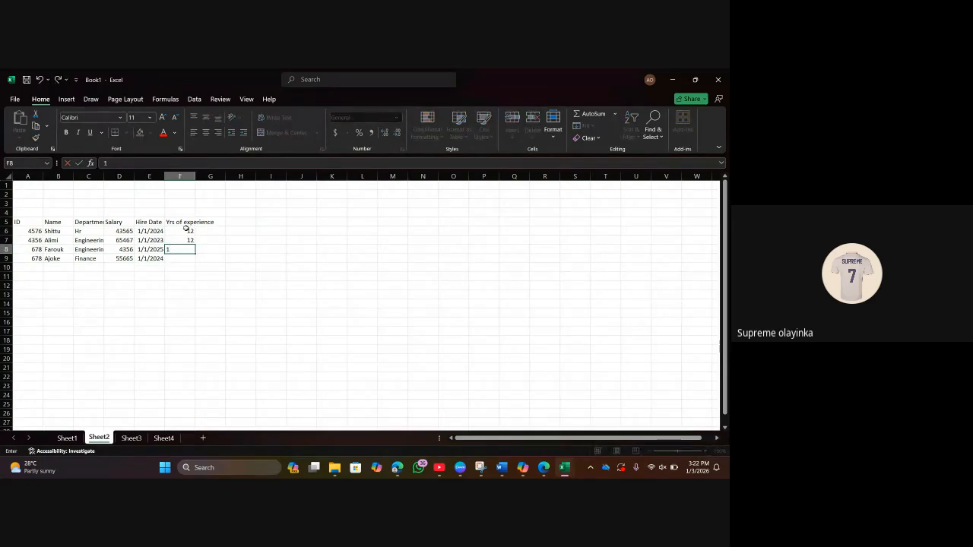
text(1)
key(Return)
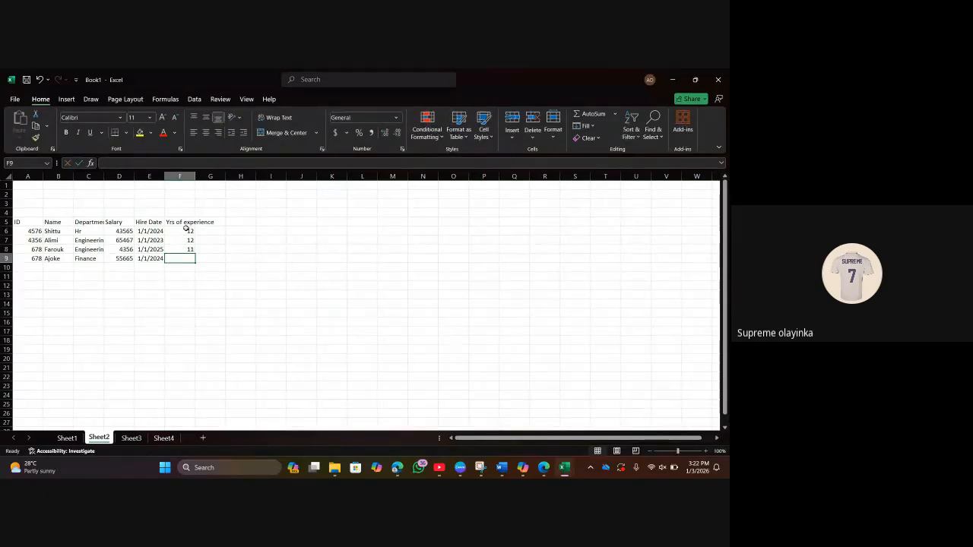
text(13)
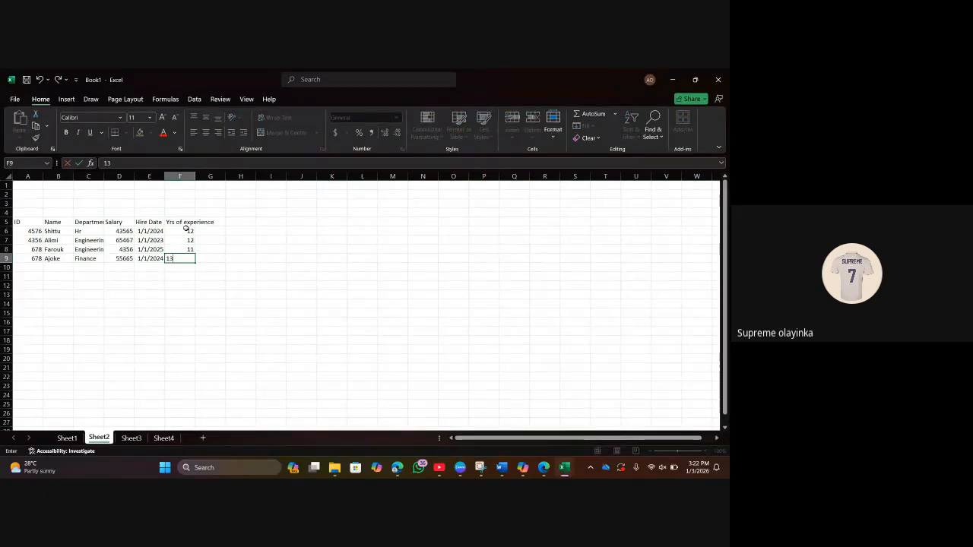
click(202, 263)
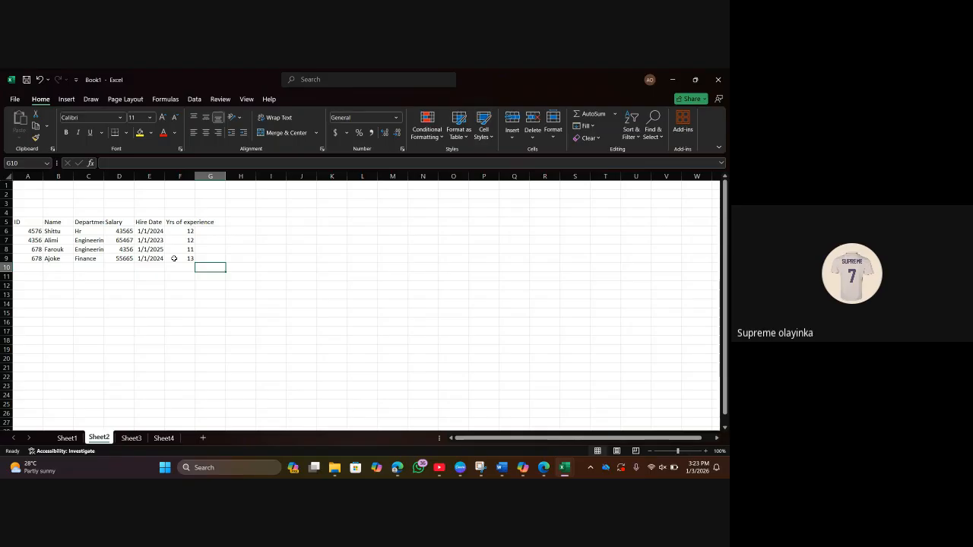
Try the Accounting and Currency number formats on the first ID in cell A6, and undo both format changes.
click(34, 230)
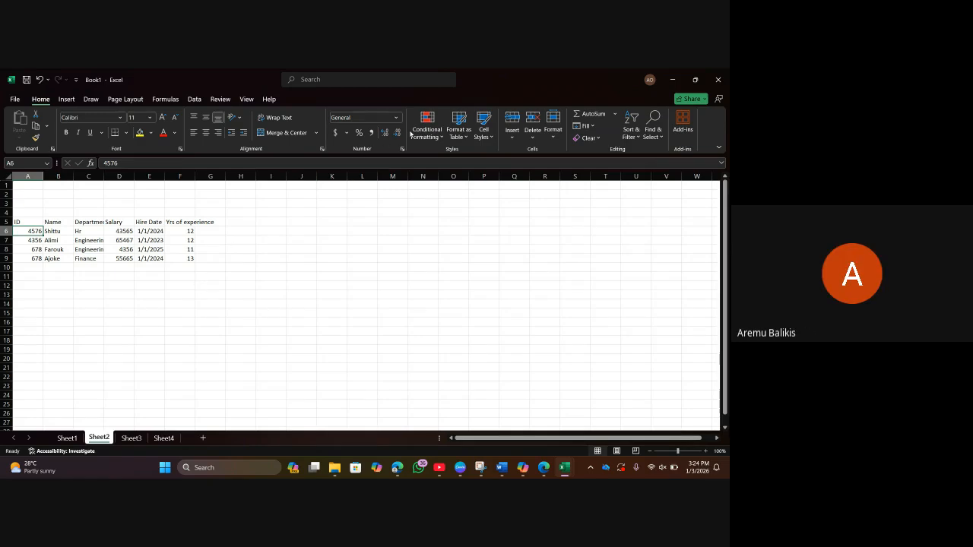
click(397, 118)
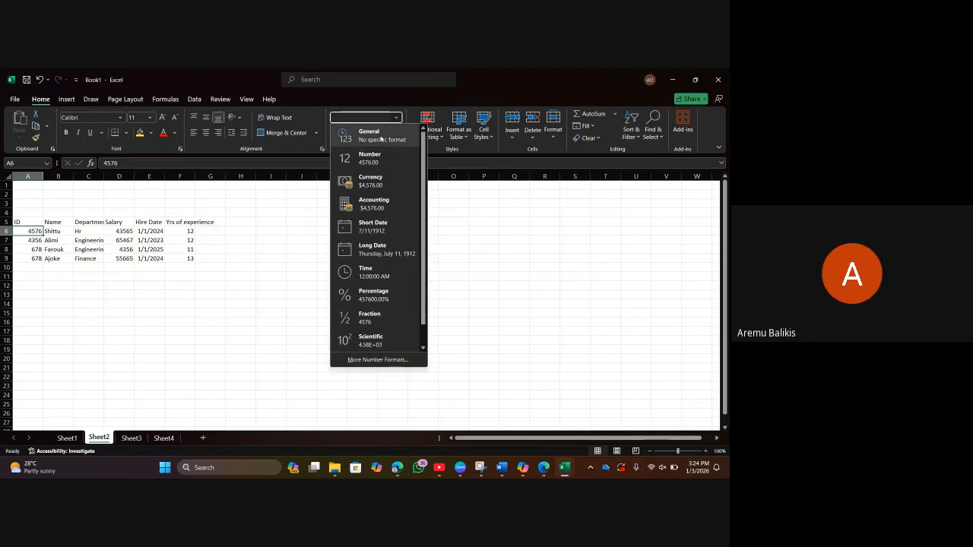
click(371, 203)
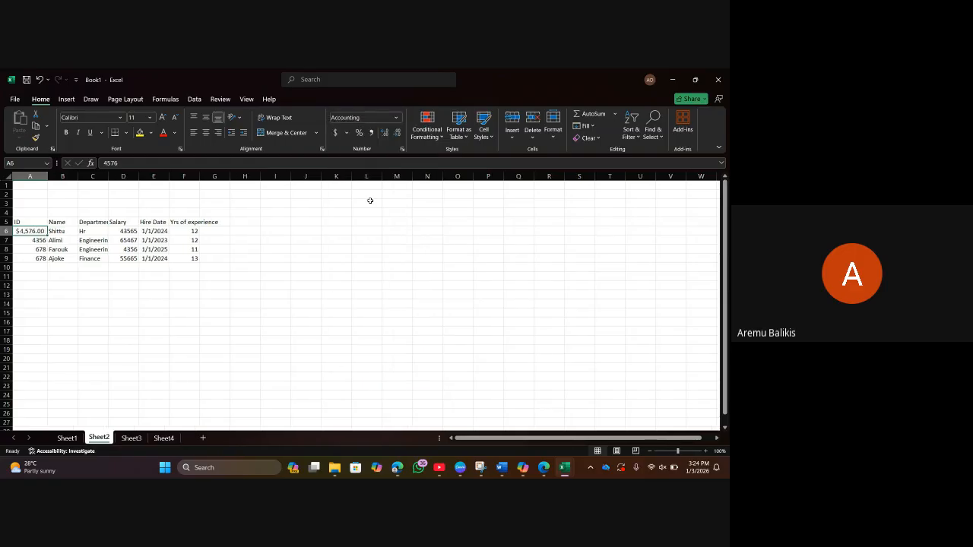
click(396, 117)
click(373, 180)
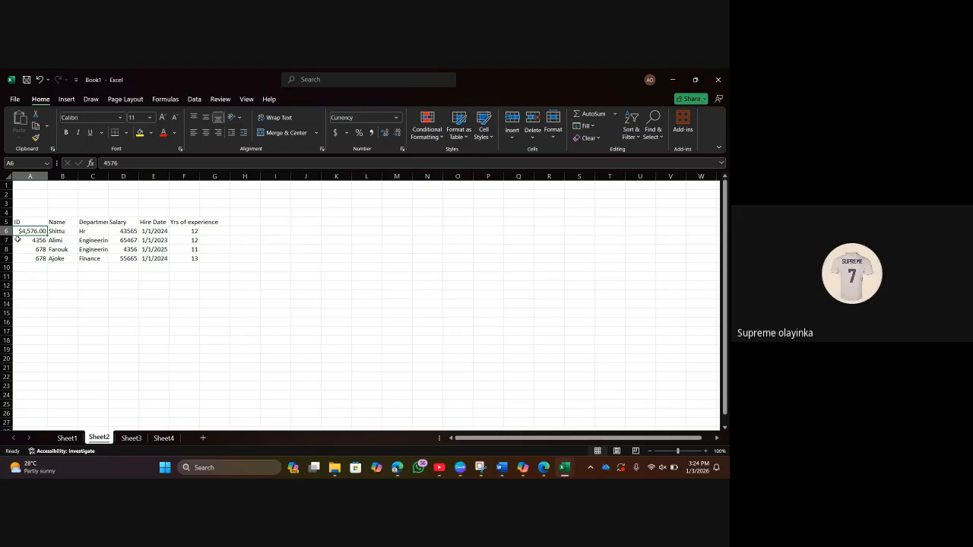
key(ctrl+z)
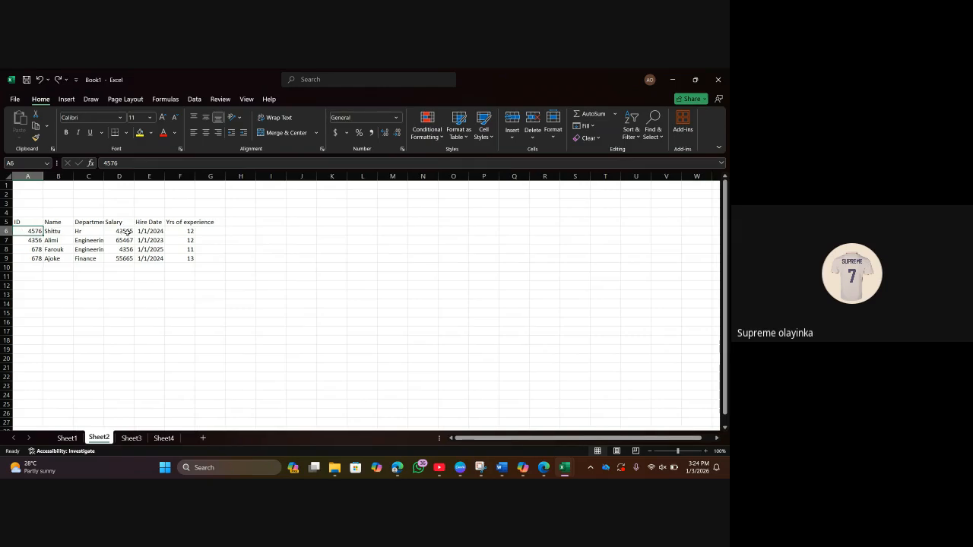
Format the salaries in cells D6 to D9 as Accounting with no decimal places.
drag(127, 232, 123, 259)
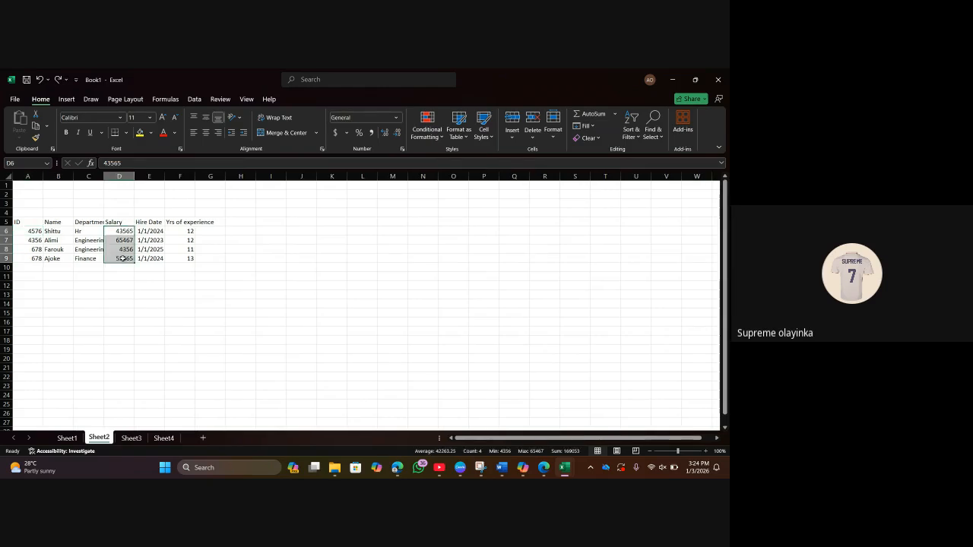
click(396, 117)
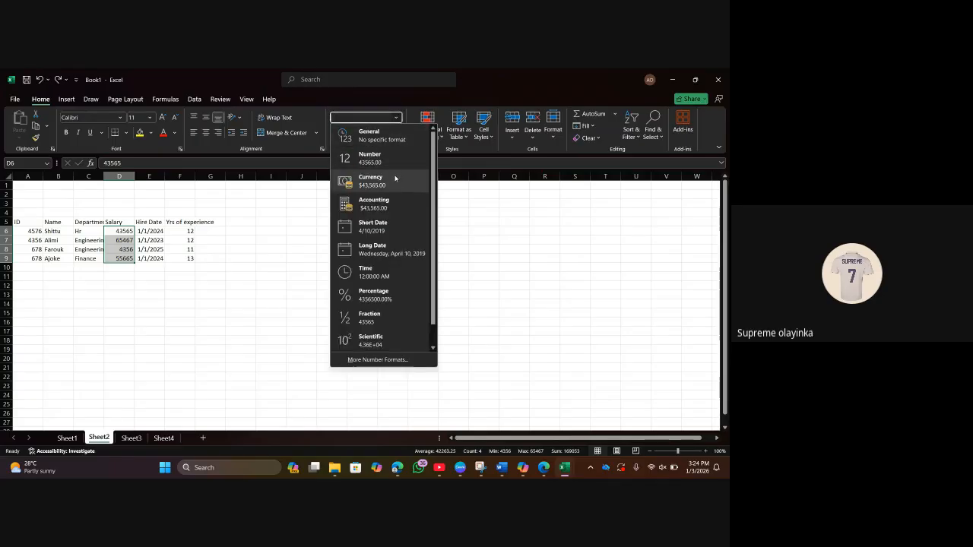
click(391, 199)
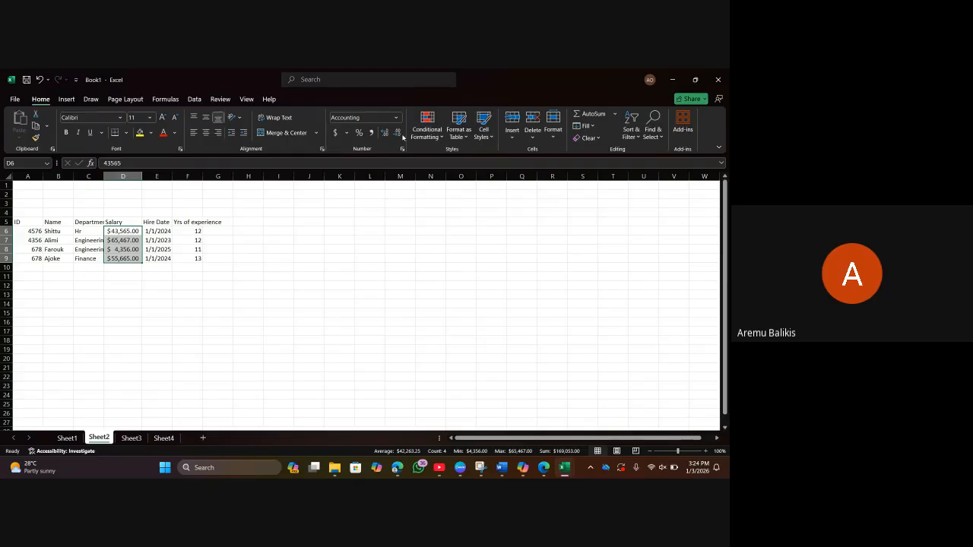
click(397, 133)
click(397, 133)
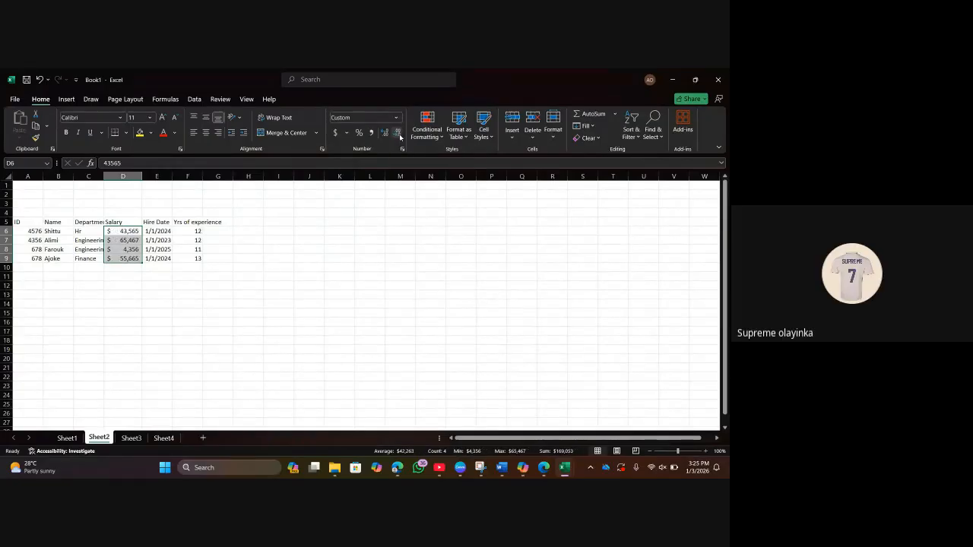
click(265, 286)
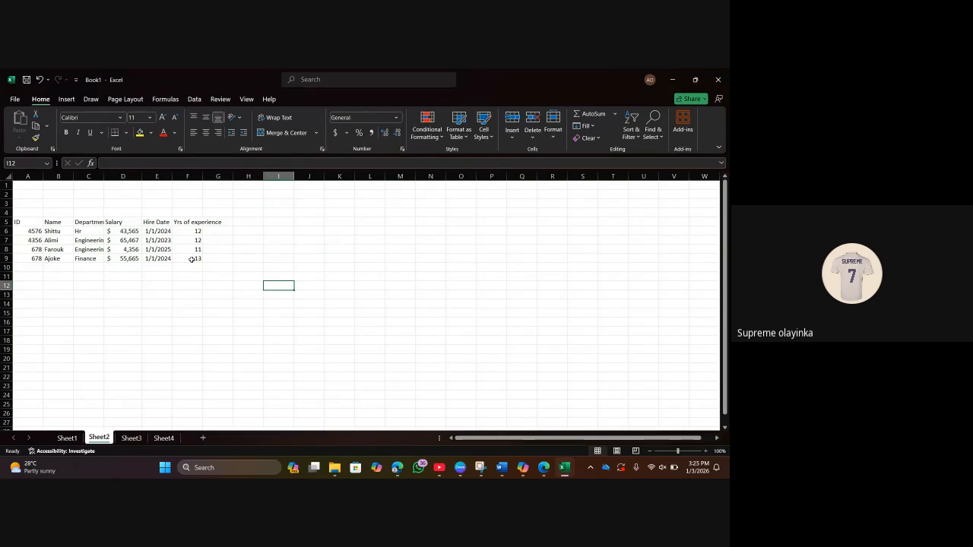
Convert the employee data in A5:F9 into a table, keeping the first row as headers.
click(98, 248)
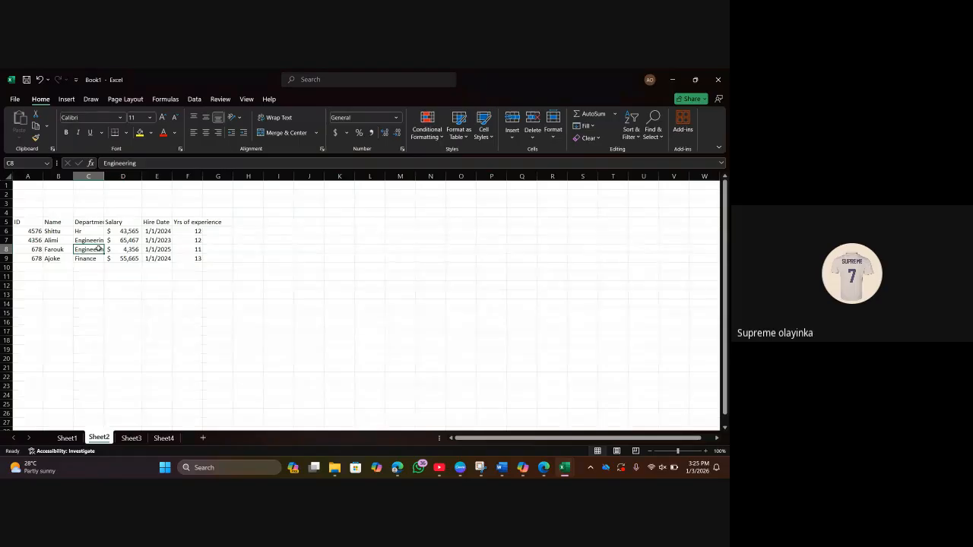
key(ctrl+t)
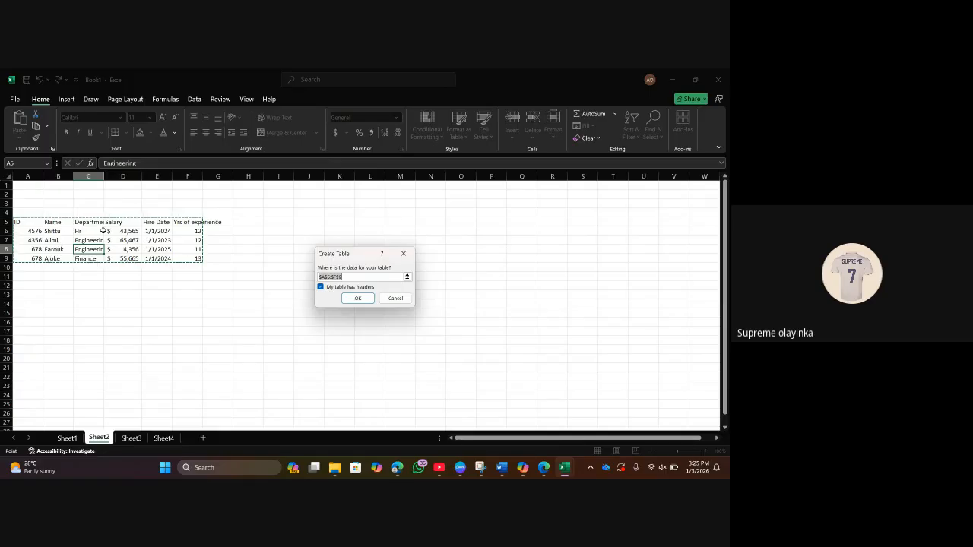
click(321, 288)
click(321, 288)
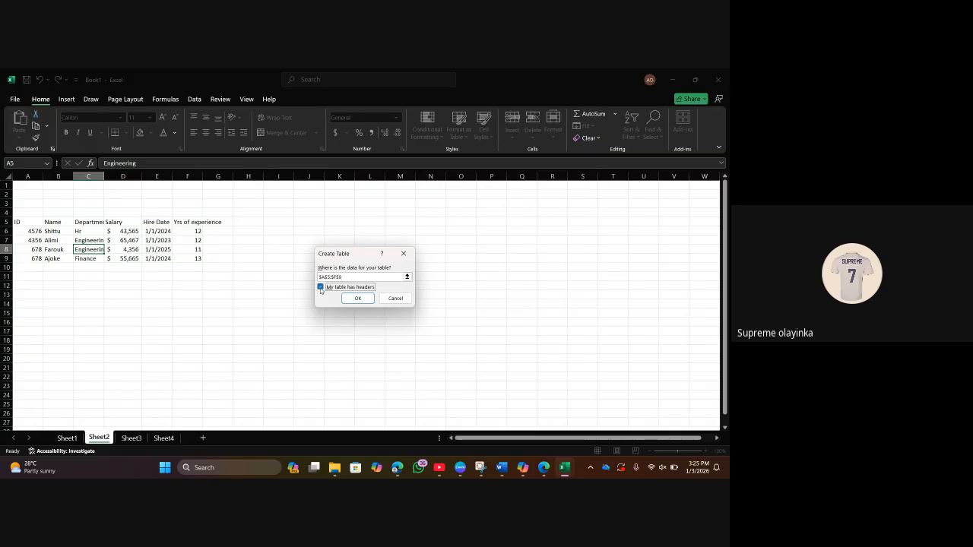
click(320, 288)
click(358, 298)
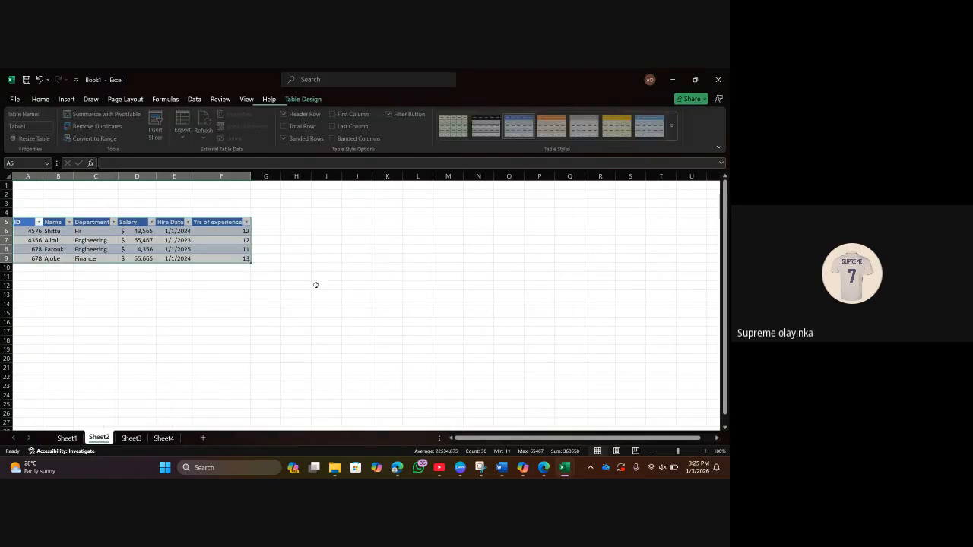
click(188, 290)
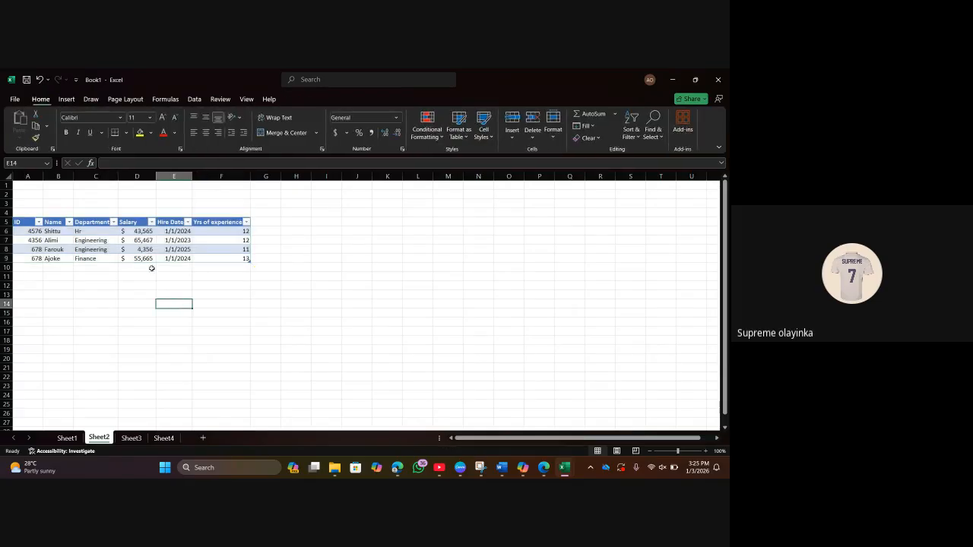
Apply a Medium table style with a black header row and grey banding to the employee table.
click(114, 238)
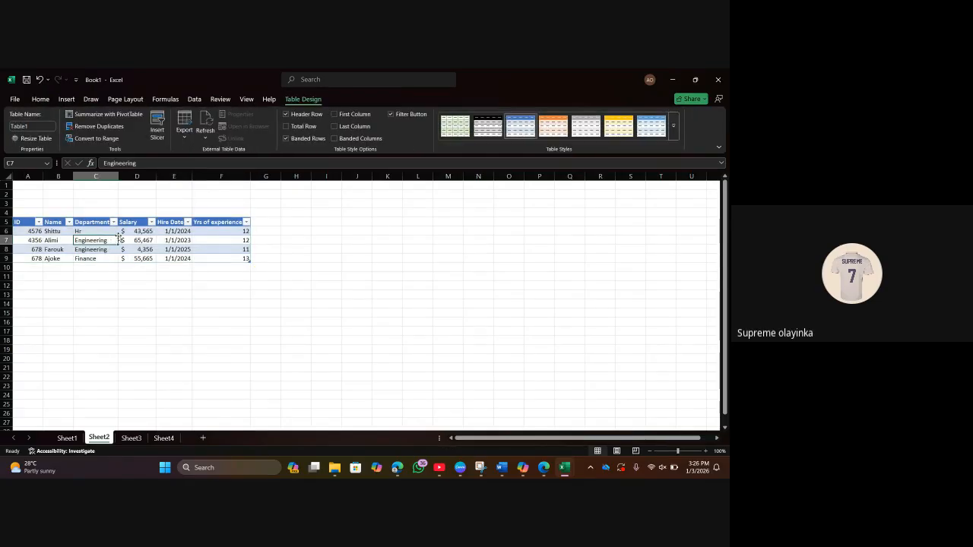
click(672, 139)
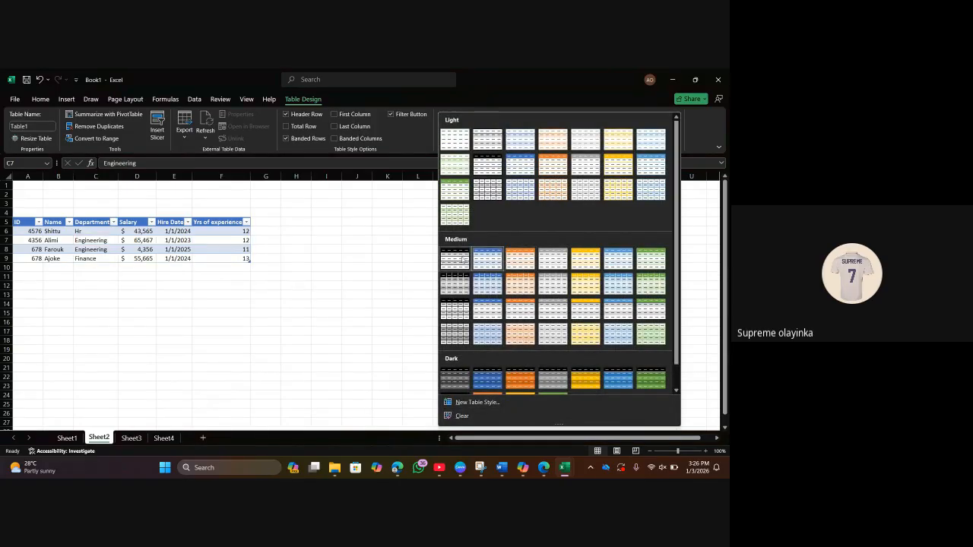
click(456, 318)
click(399, 312)
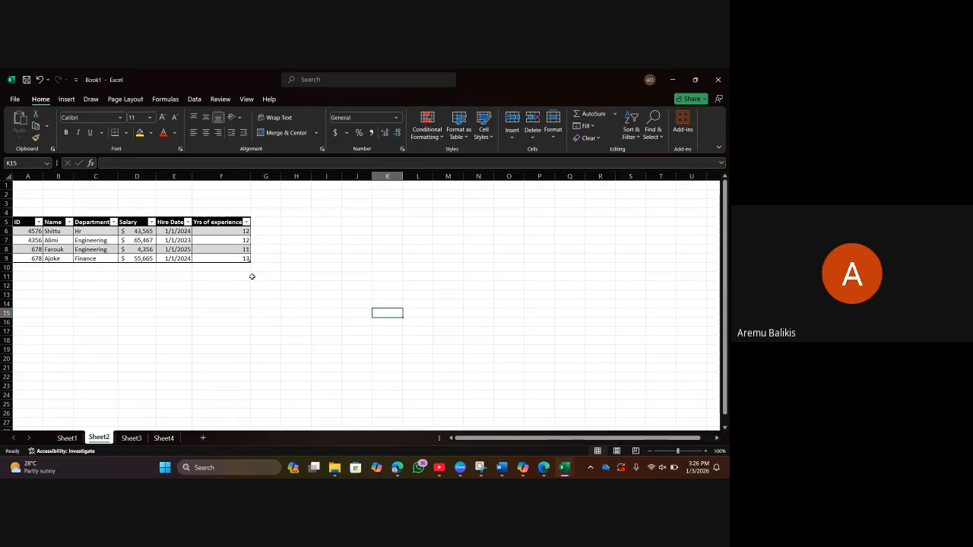
Change the employee table's style to the one with a light blue header and grey banded rows.
click(222, 231)
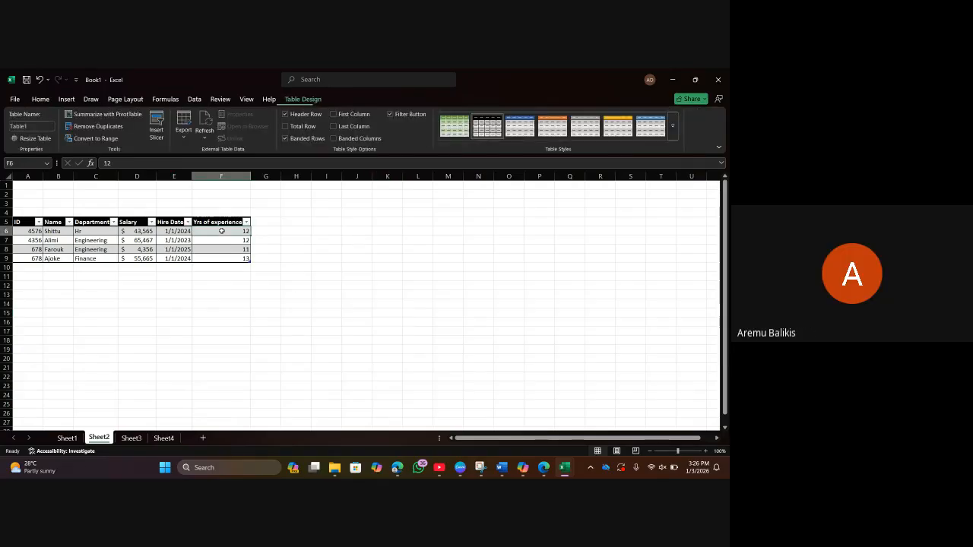
click(661, 123)
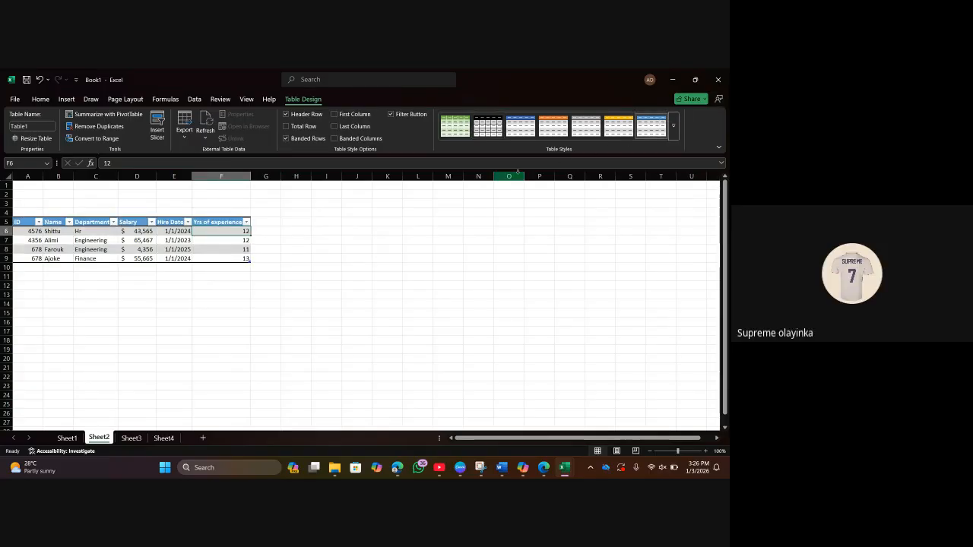
click(391, 347)
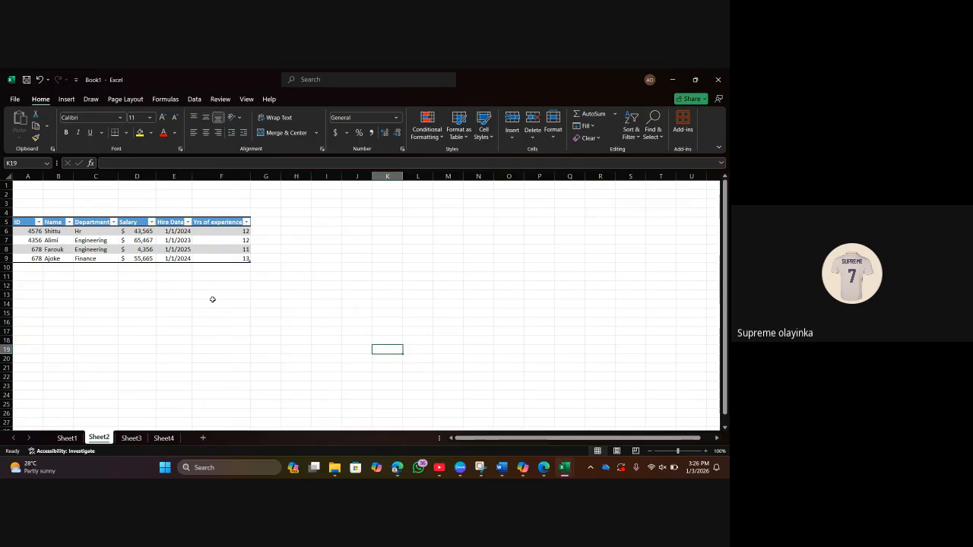
click(304, 212)
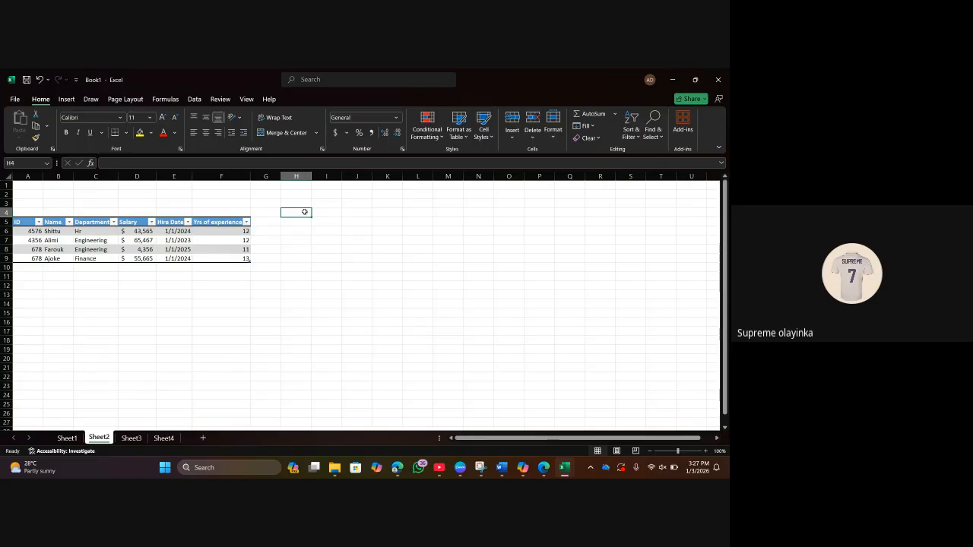
Examine the sort and filter commands available for the table's Name column.
click(50, 239)
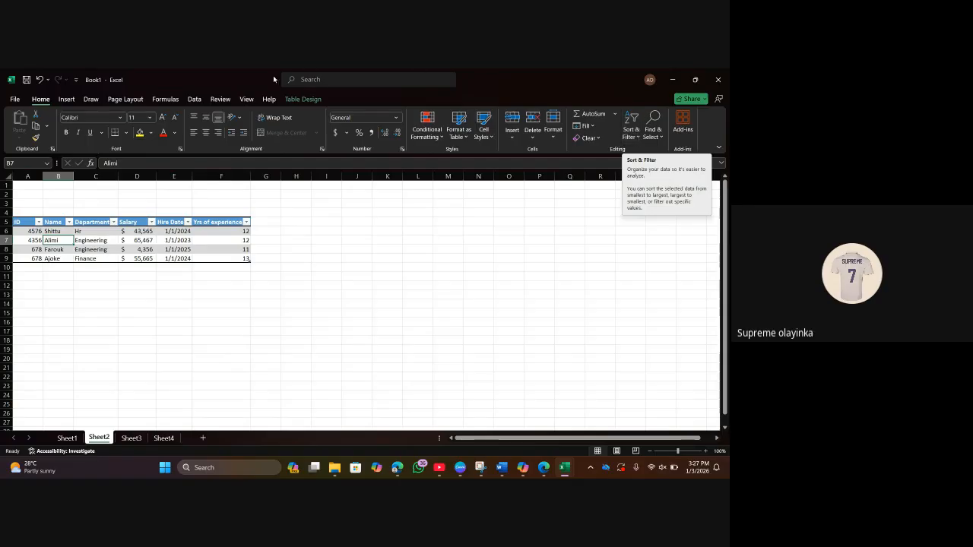
click(194, 100)
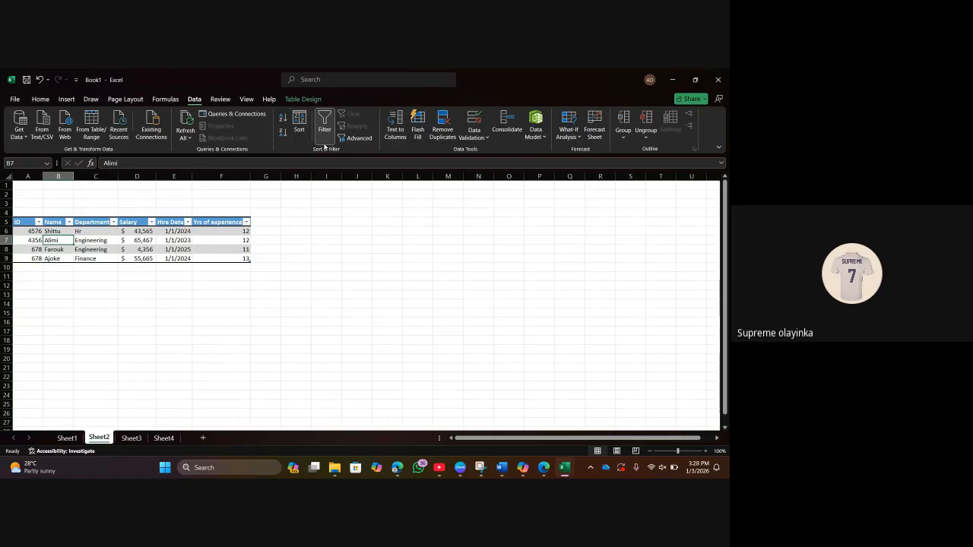
click(40, 99)
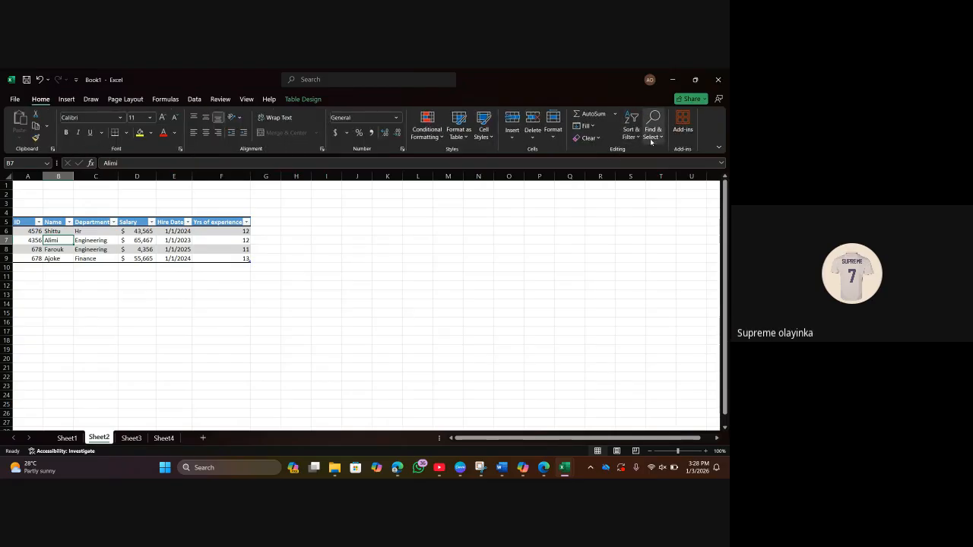
click(194, 99)
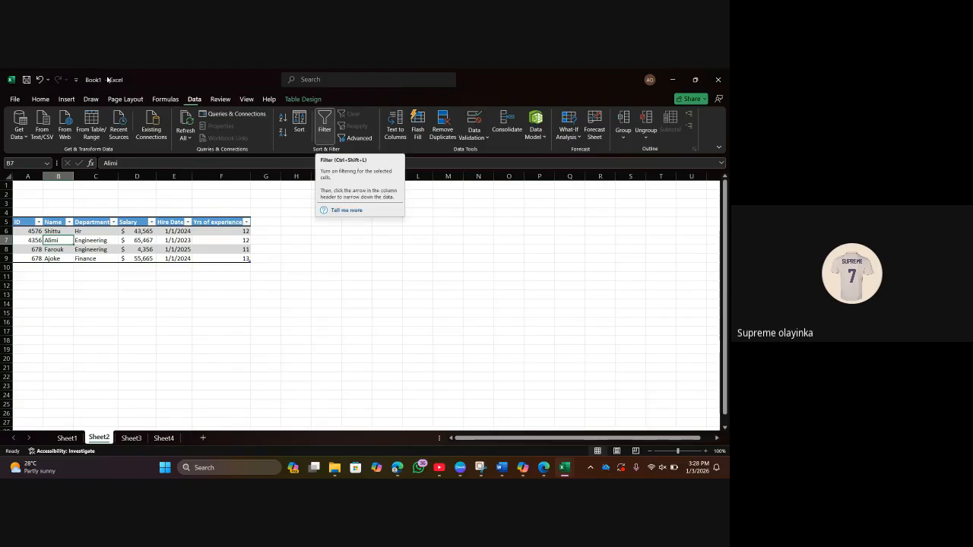
click(41, 99)
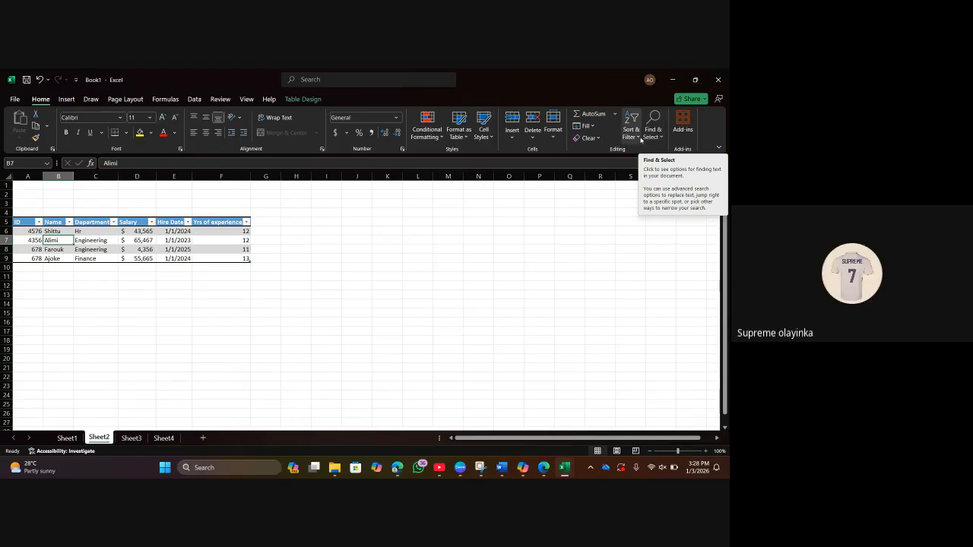
click(638, 137)
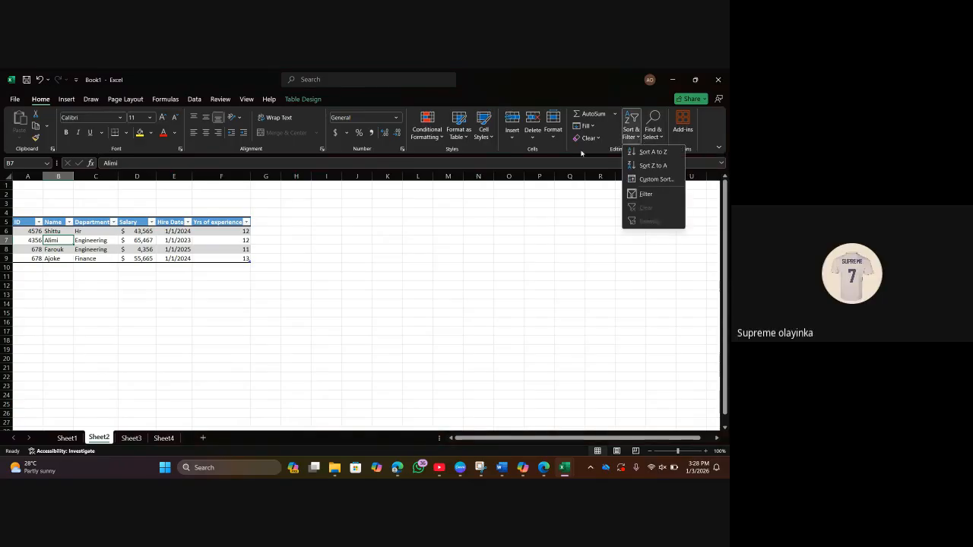
click(57, 239)
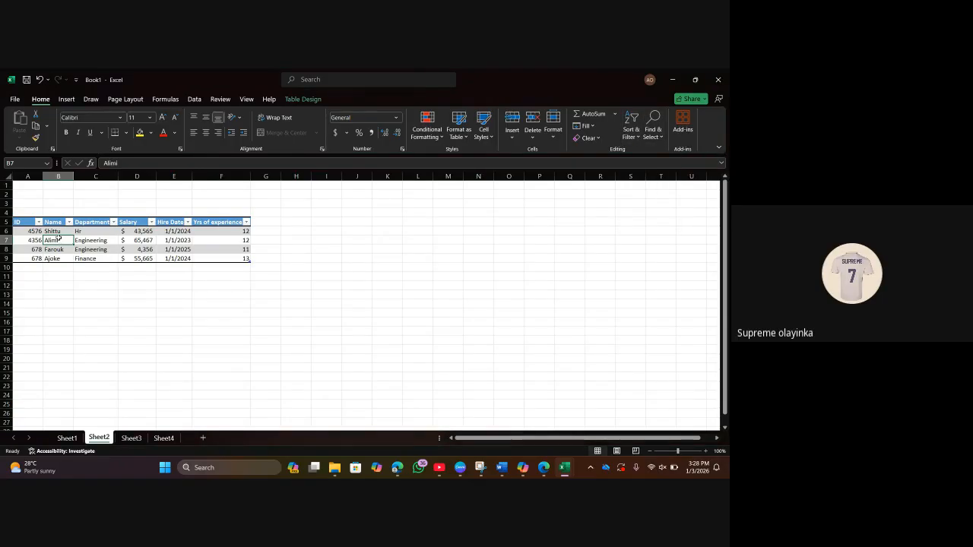
click(60, 232)
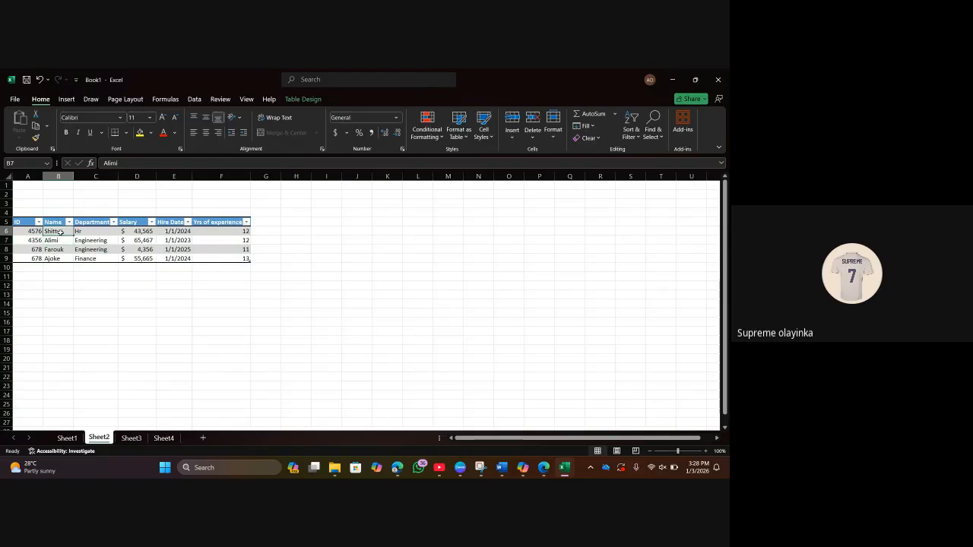
click(58, 241)
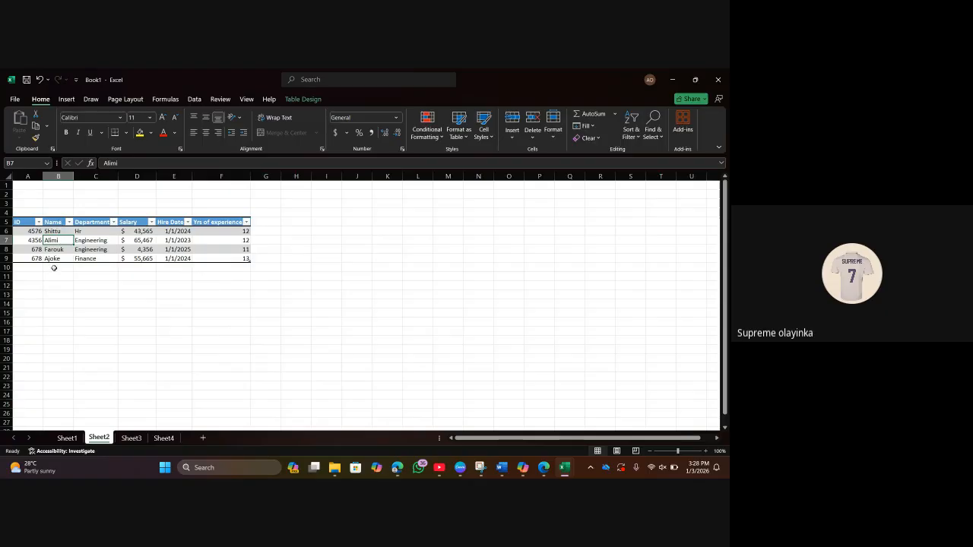
click(632, 135)
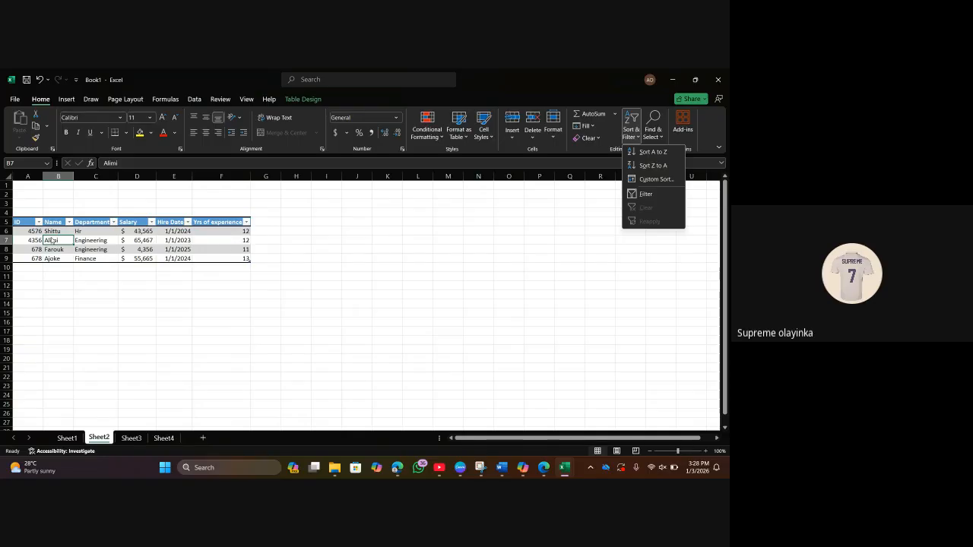
key(Escape)
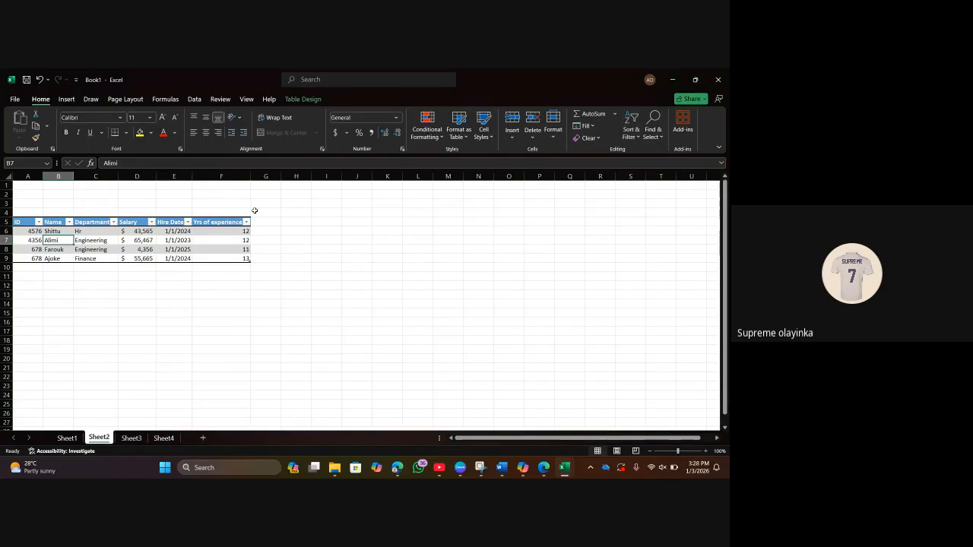
Sort the table by the Name column from A to Z, and re-sort it from Z to A.
click(631, 136)
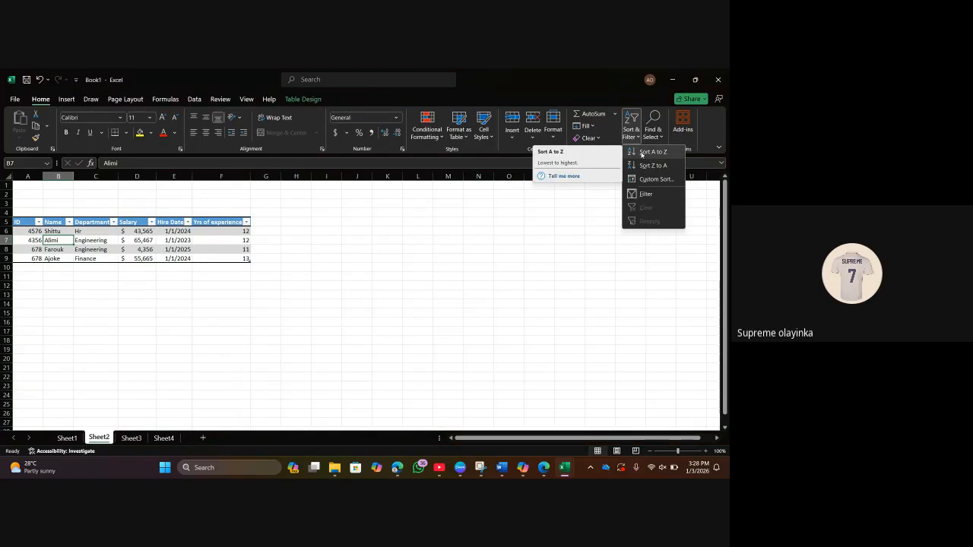
click(650, 152)
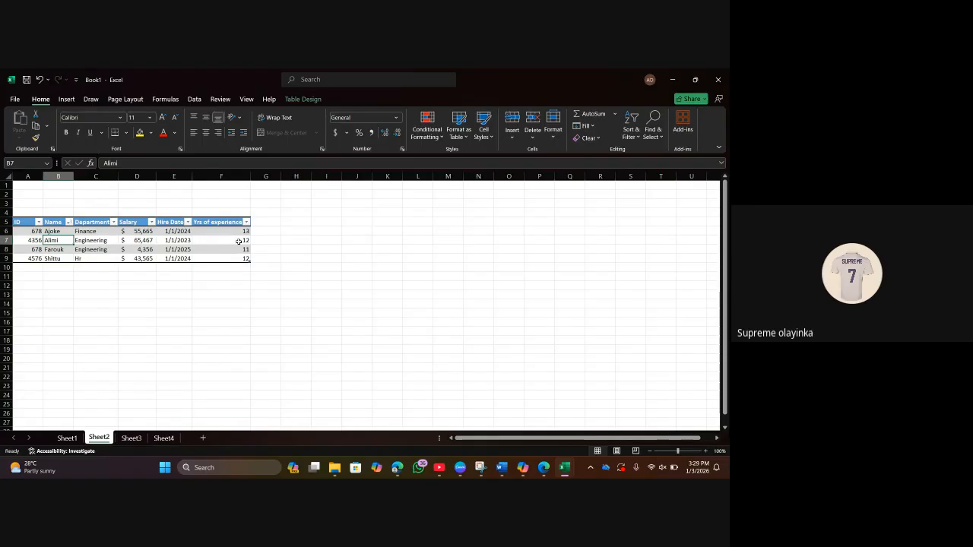
click(631, 130)
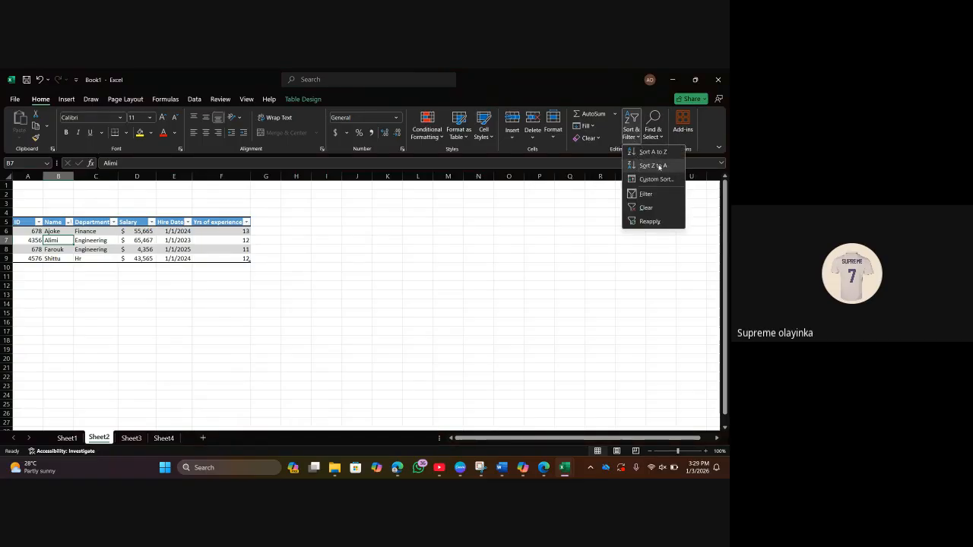
click(642, 165)
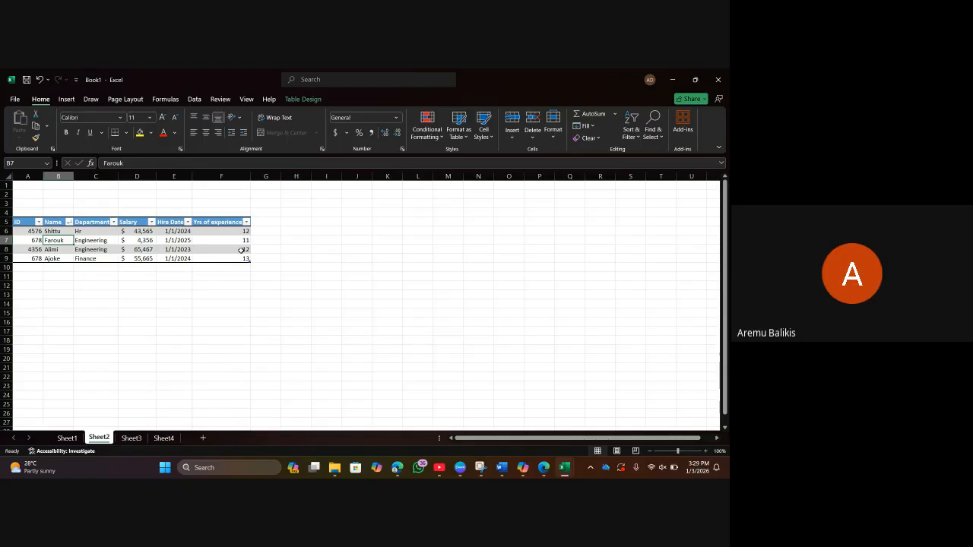
Sort the table by the Department column from A to Z, and re-sort it from Z to A.
click(84, 242)
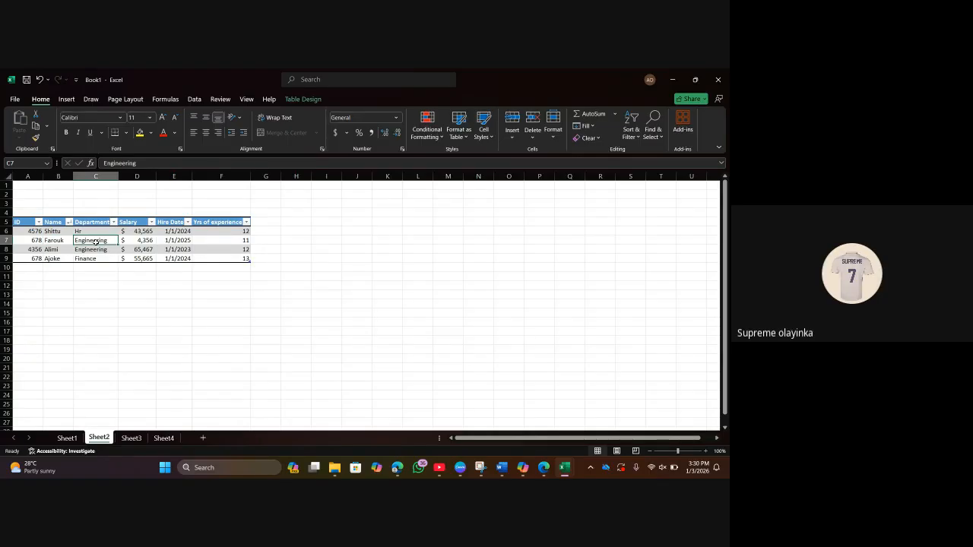
double_click(100, 241)
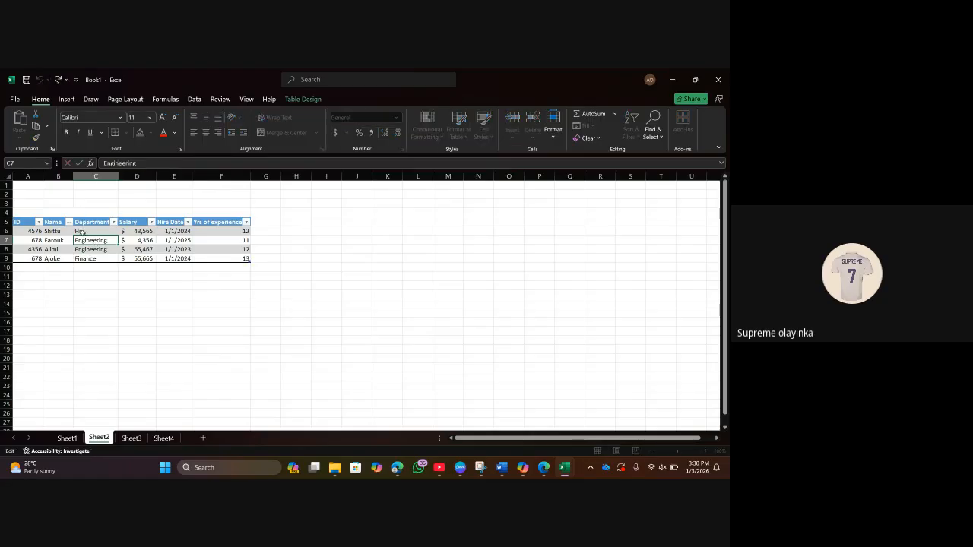
click(81, 232)
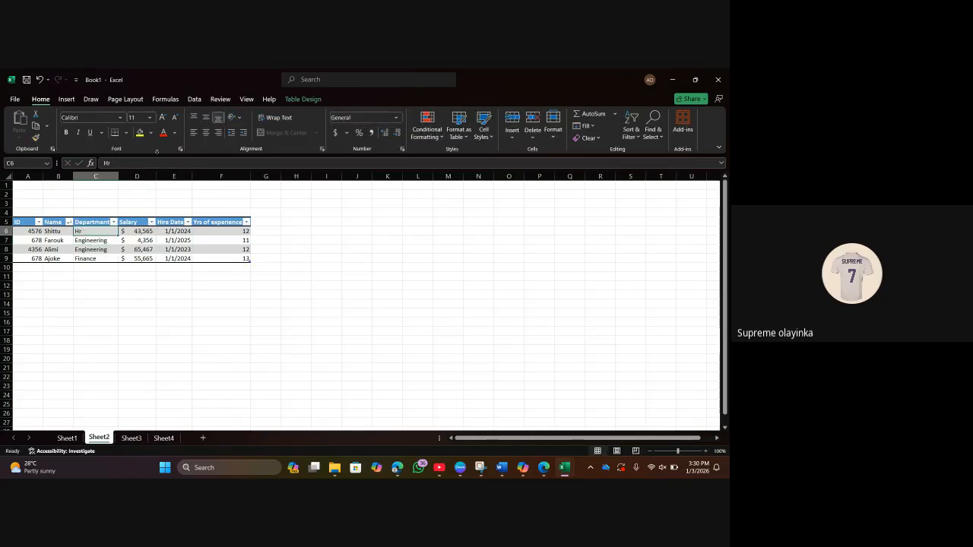
click(194, 99)
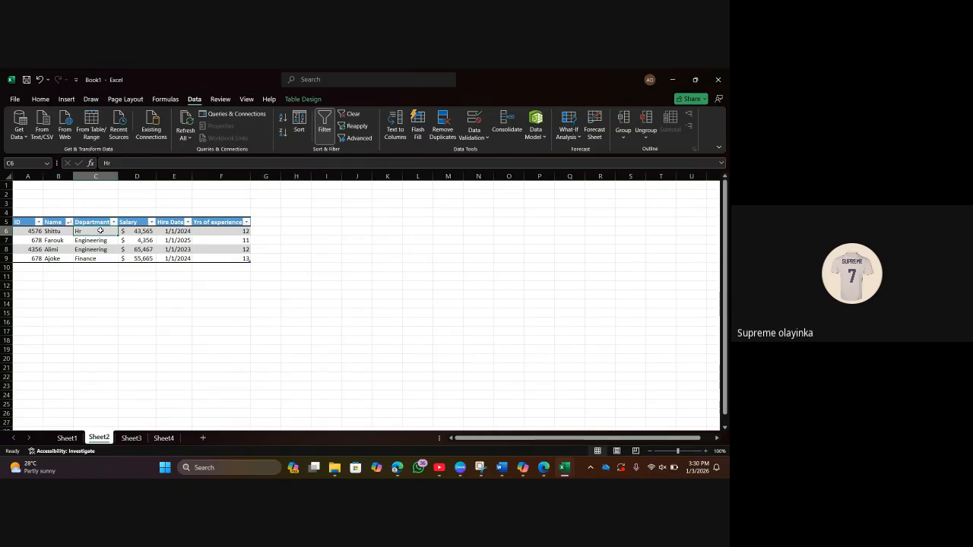
click(282, 119)
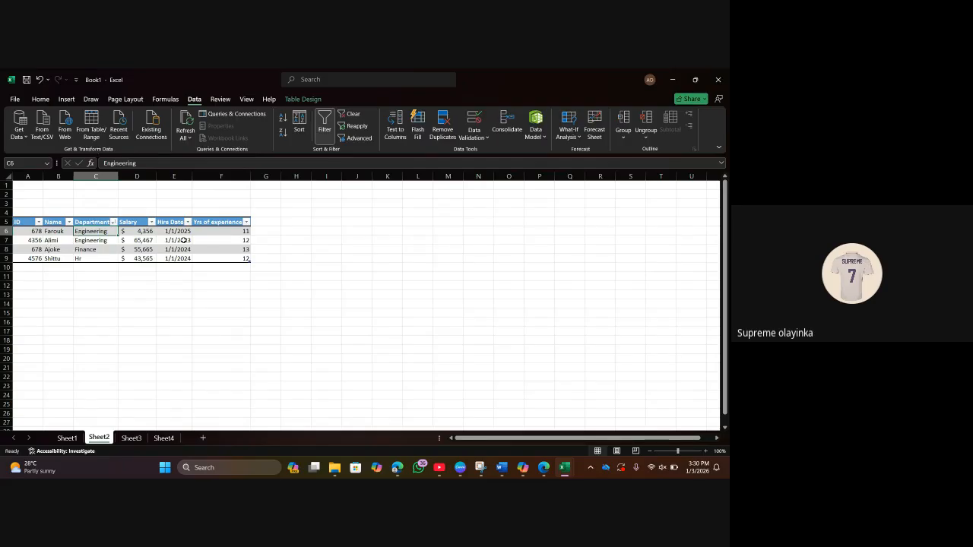
click(282, 137)
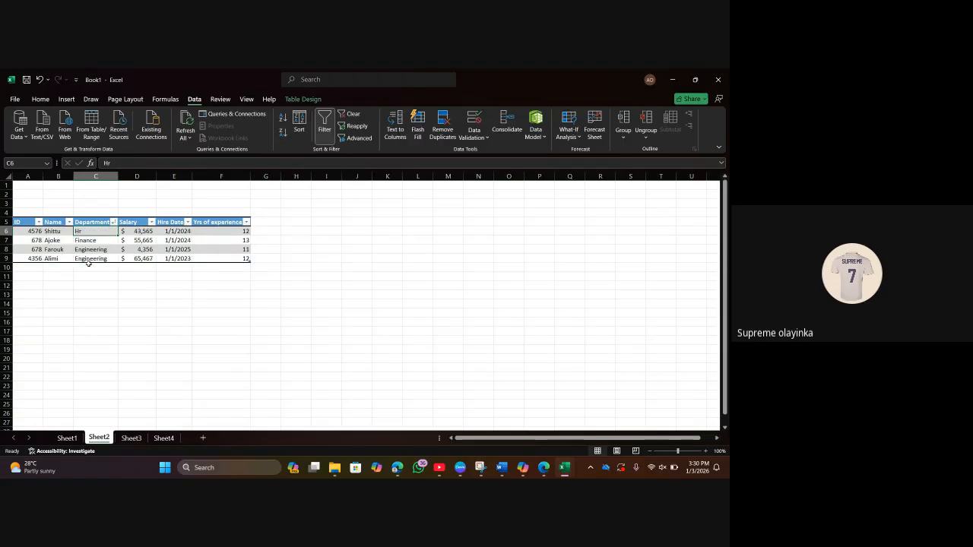
Sort the table by the Salary column from smallest to largest, re-sort it from largest to smallest, and return it to smallest to largest.
click(129, 240)
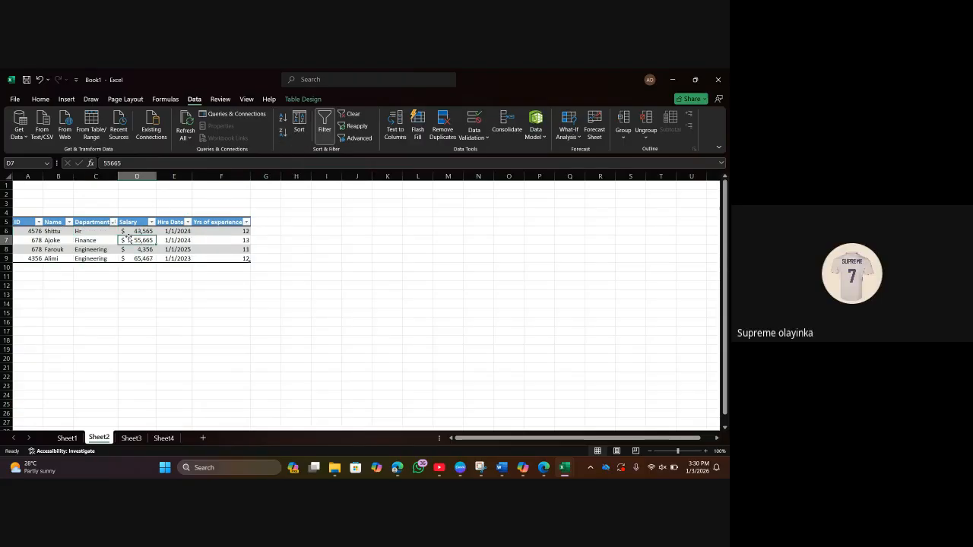
click(42, 99)
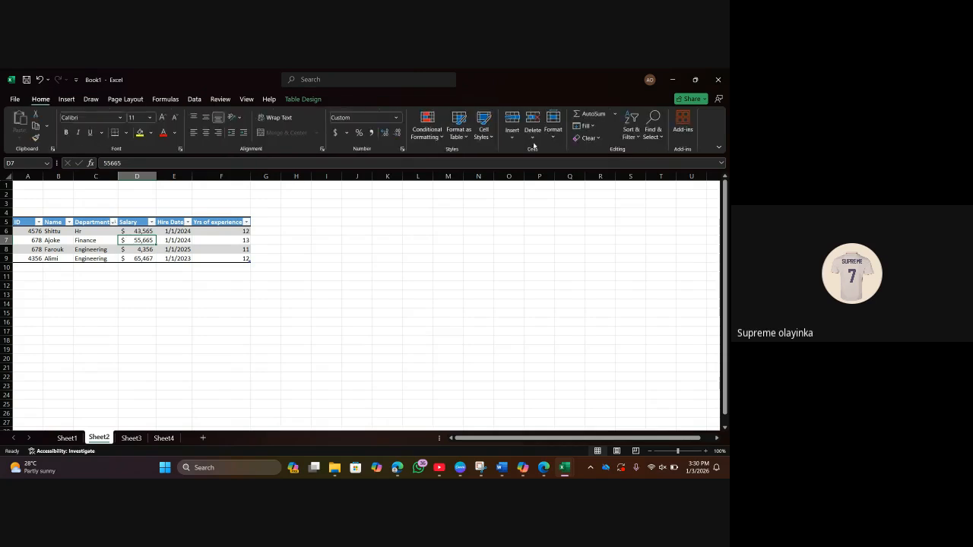
click(631, 136)
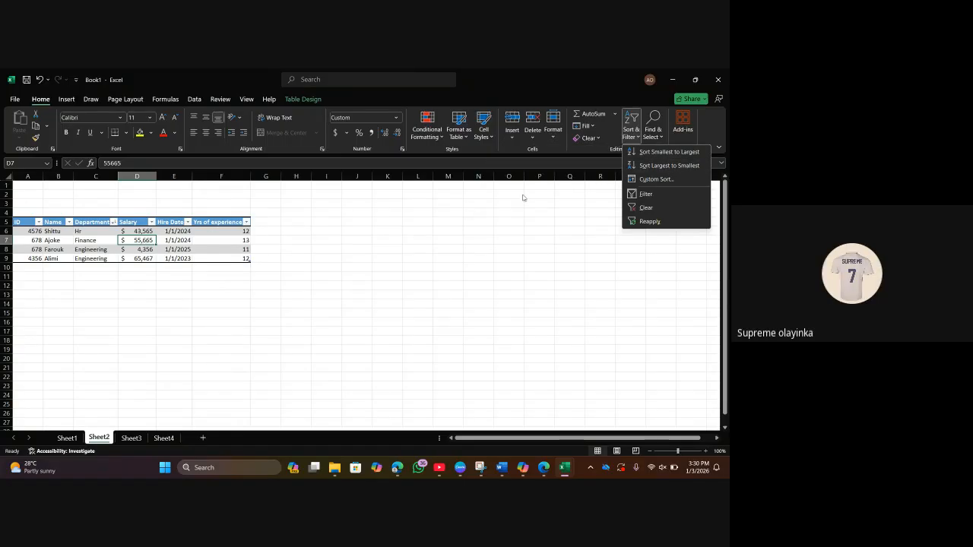
click(686, 156)
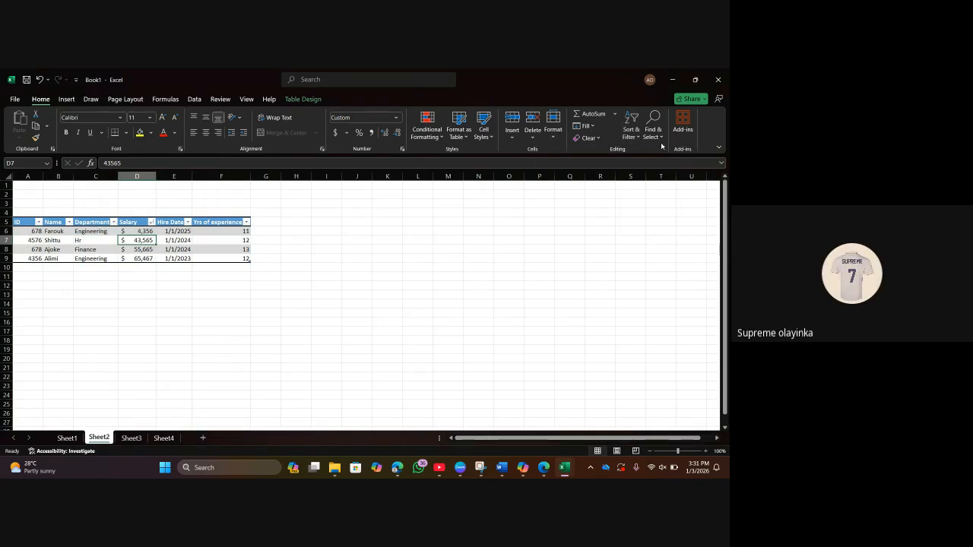
click(655, 139)
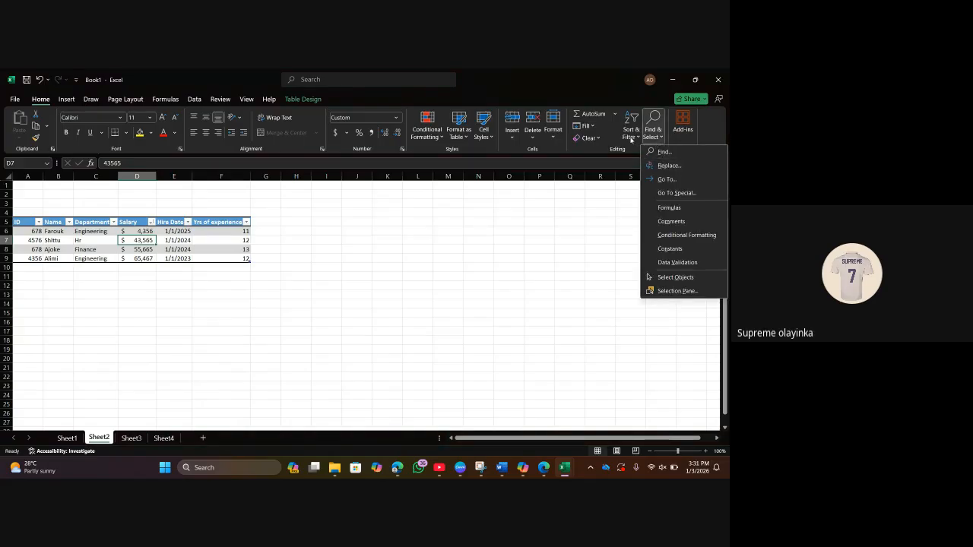
click(630, 136)
click(651, 168)
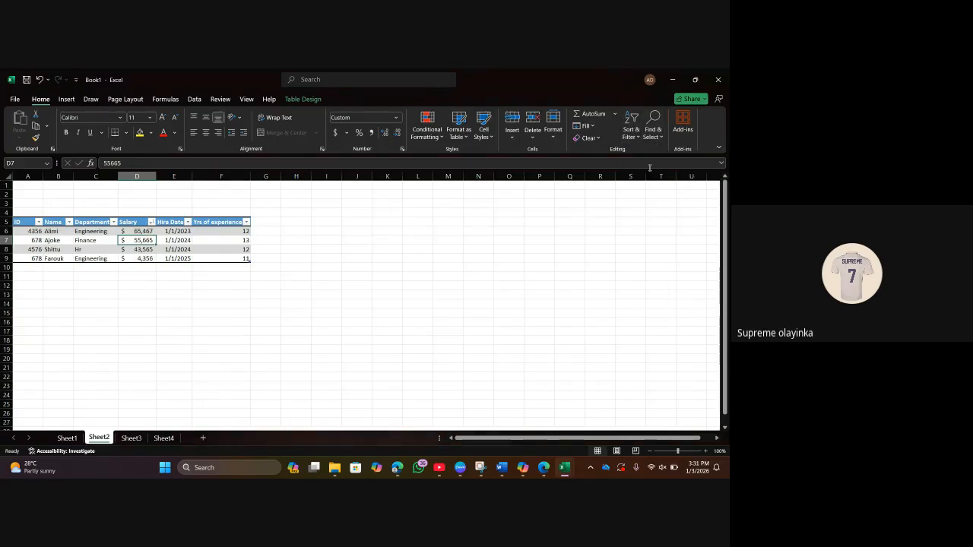
click(196, 99)
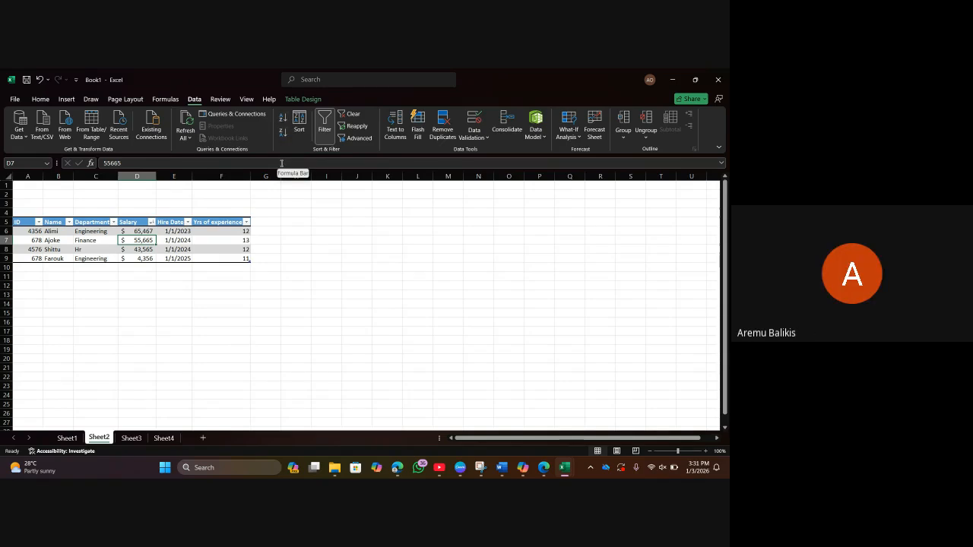
click(284, 117)
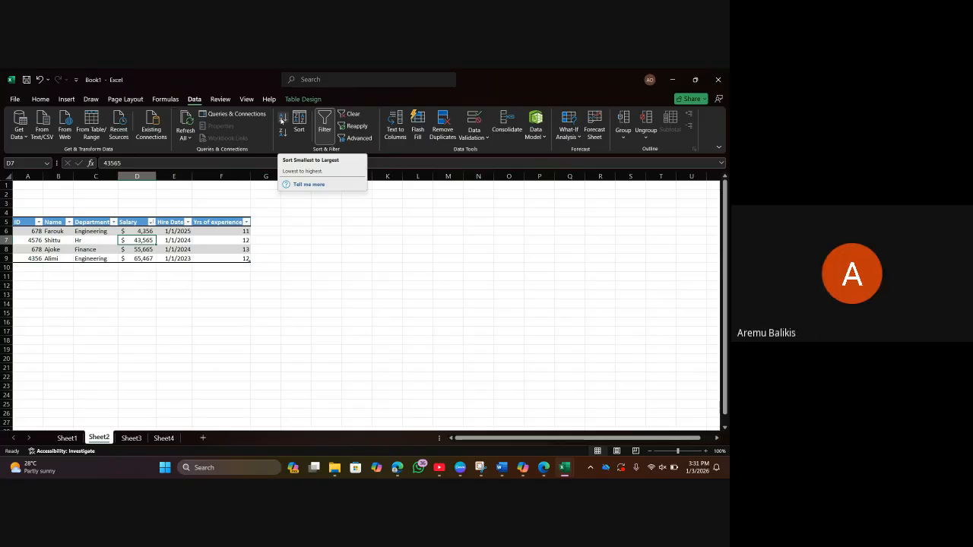
Sort the table by the Hire Date column from oldest to newest, and re-sort it from newest to oldest.
click(172, 230)
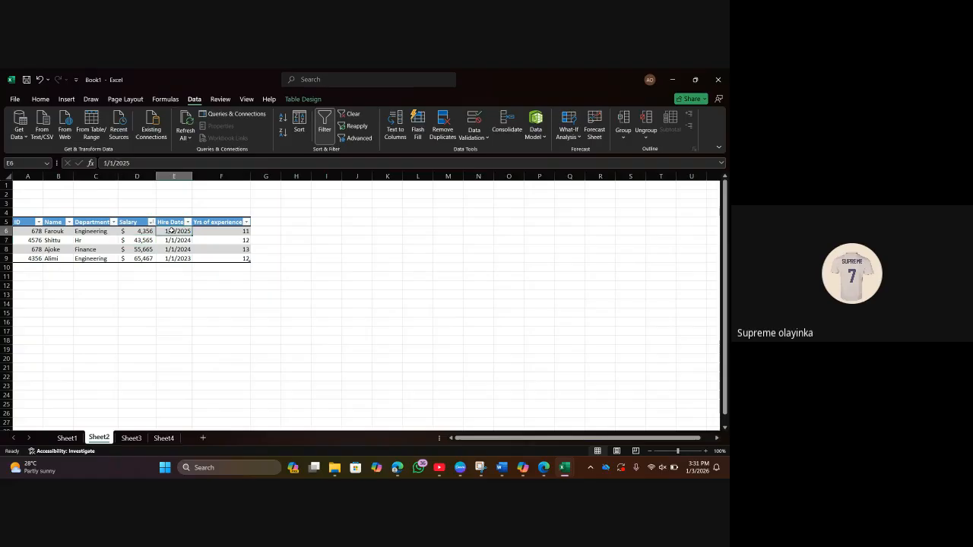
click(40, 98)
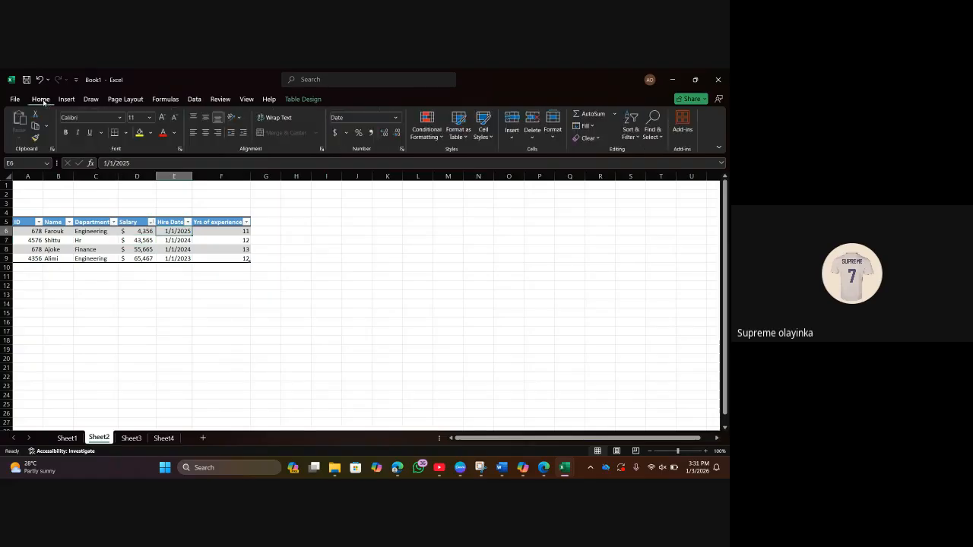
click(631, 129)
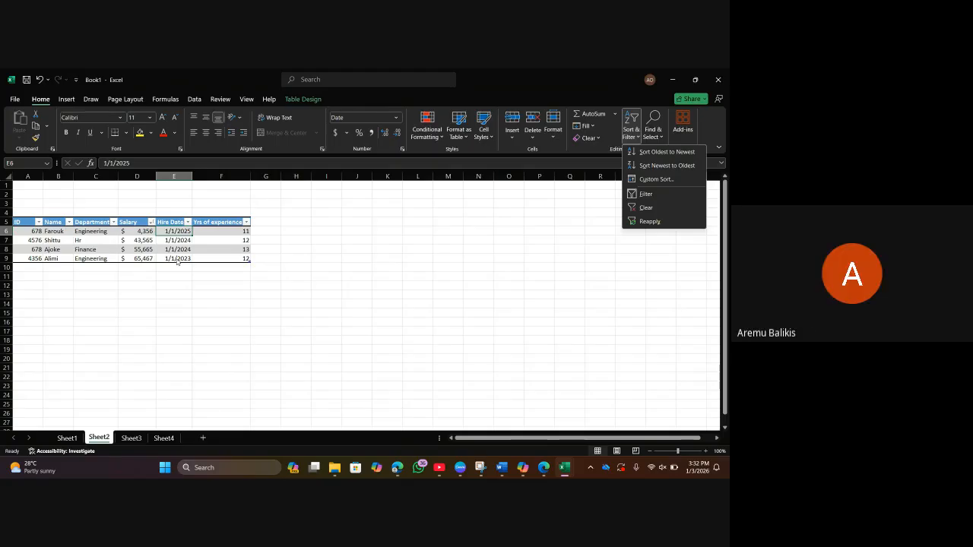
click(647, 155)
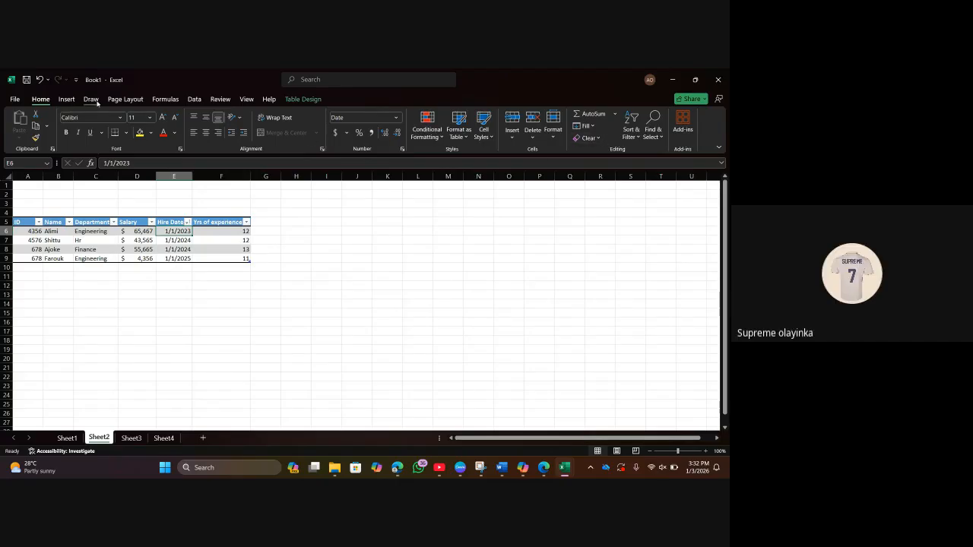
click(191, 100)
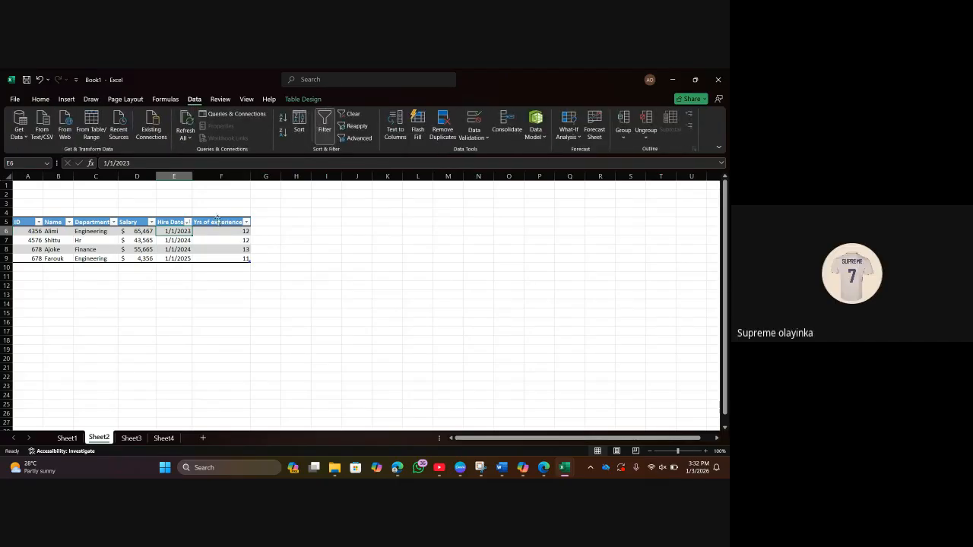
click(282, 132)
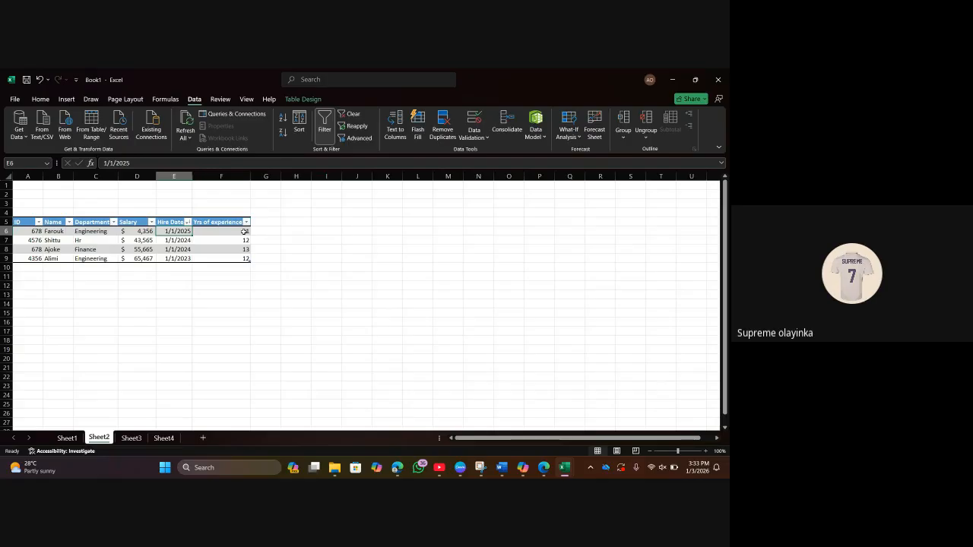
Extend the table with four new rows by entering a four-digit employee ID in each of cells A10 to A13.
click(29, 268)
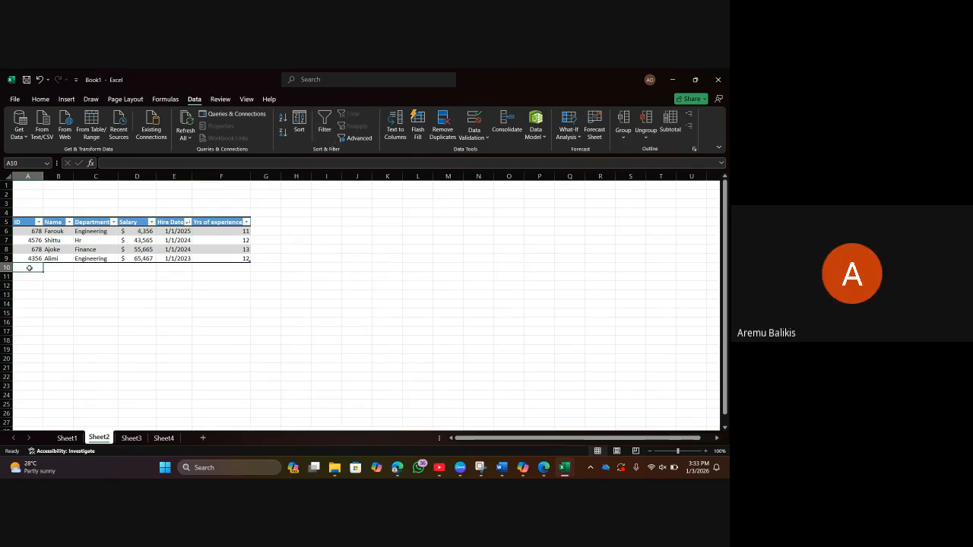
text(3322)
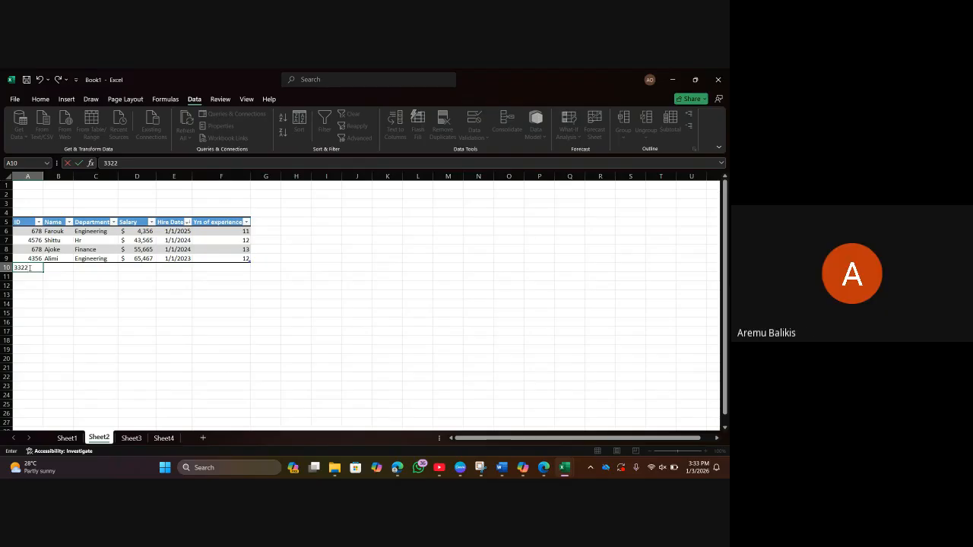
key(Return)
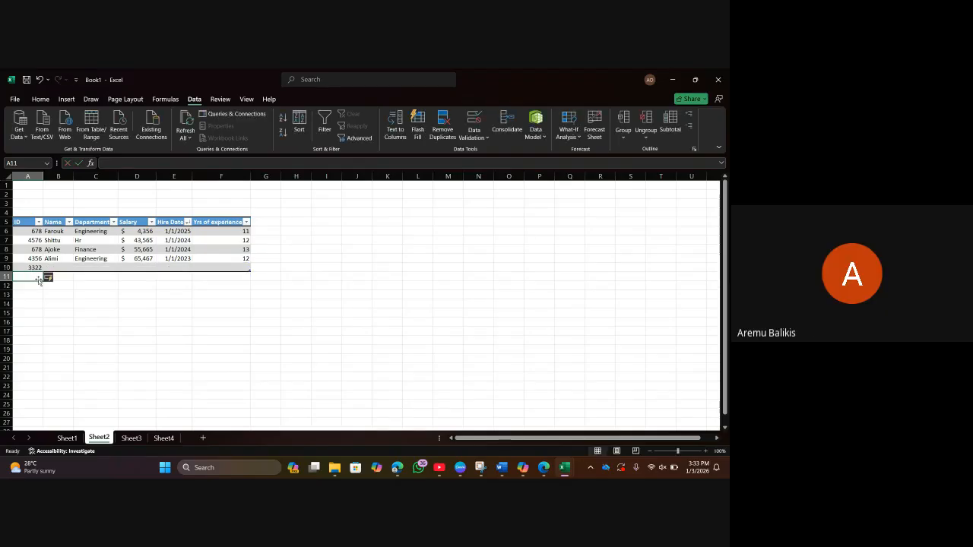
text(2343)
key(Return)
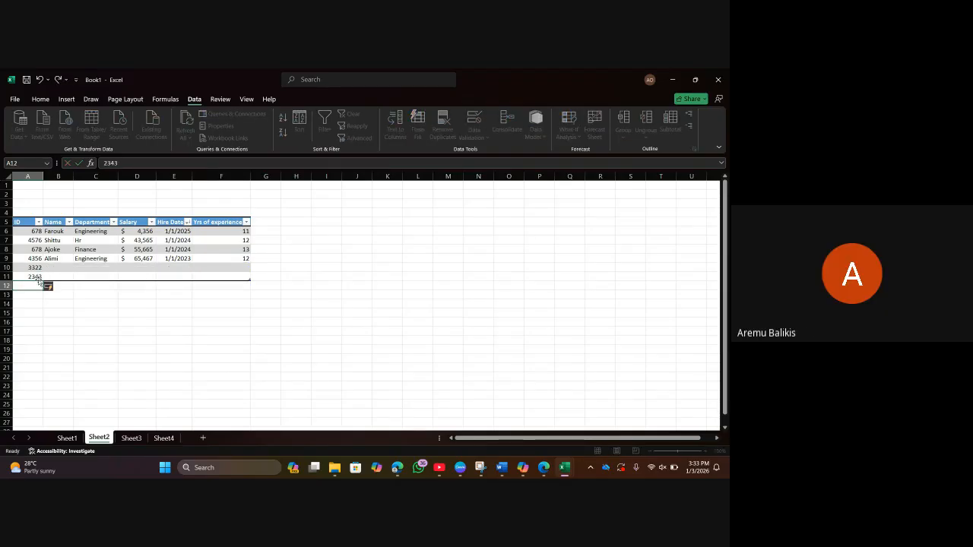
text(3434)
key(Return)
text(1234)
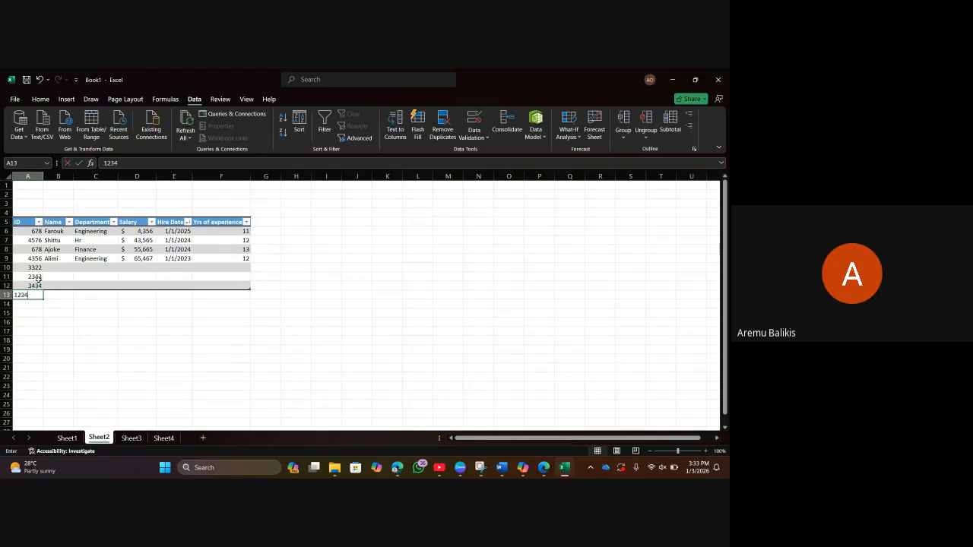
key(Return)
Enter an employee's first name for each of the four new rows in cells B10 to B13.
click(56, 266)
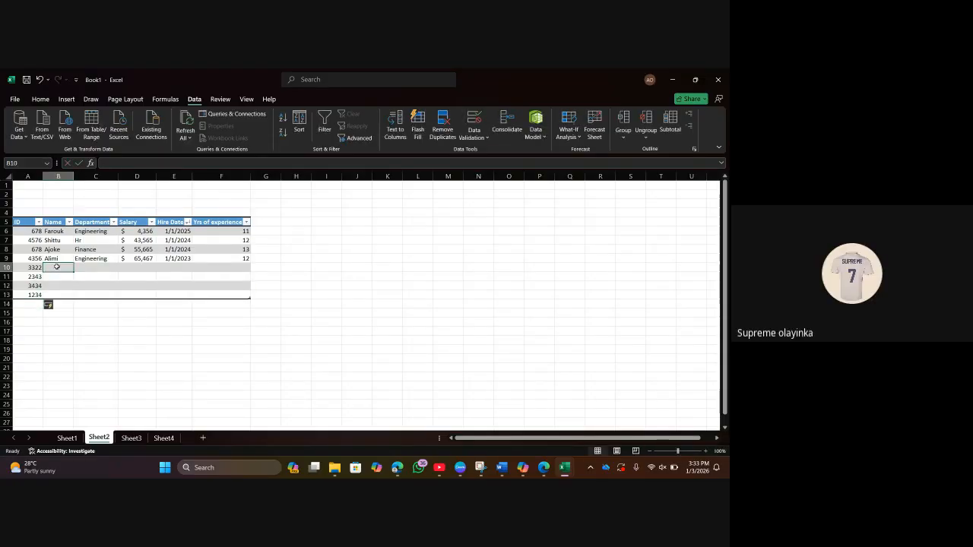
text(Dami)
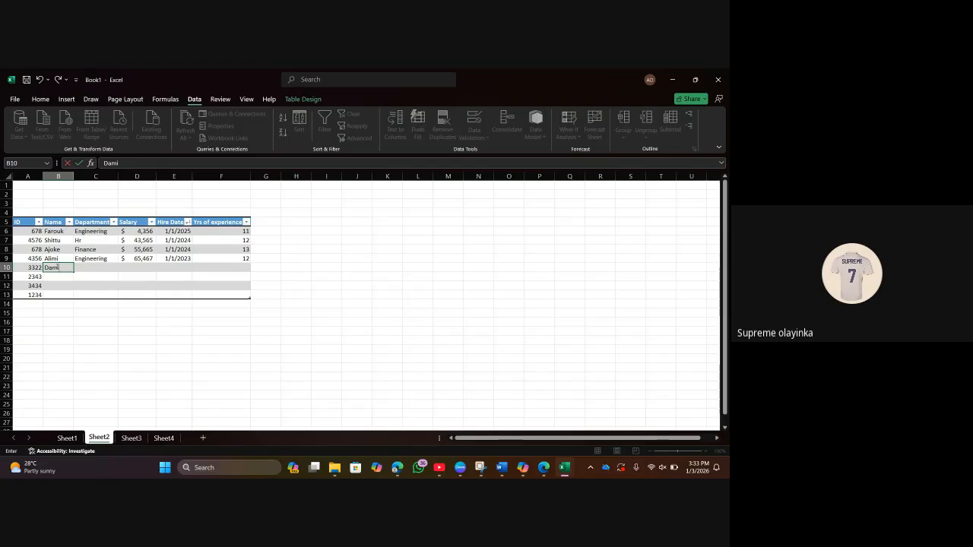
key(Return)
text(Clinton)
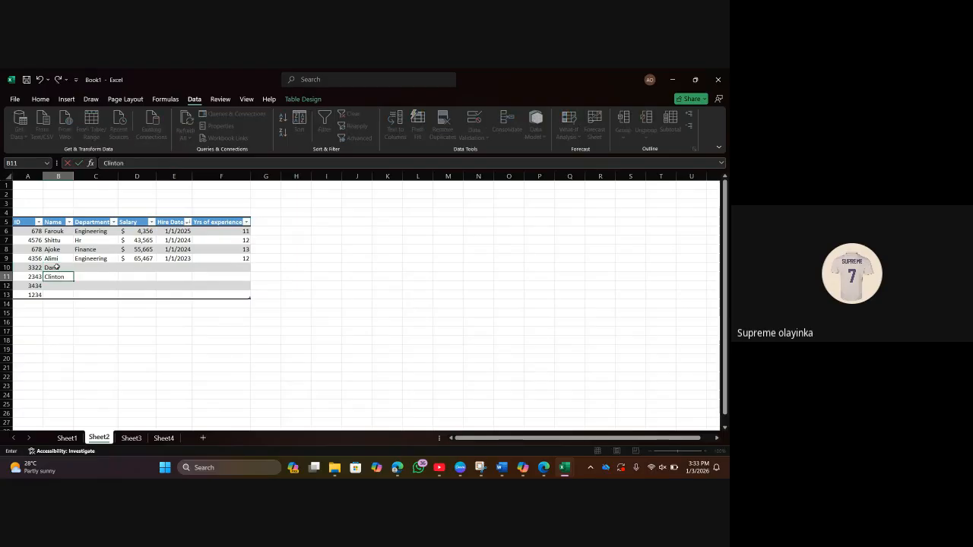
key(Return)
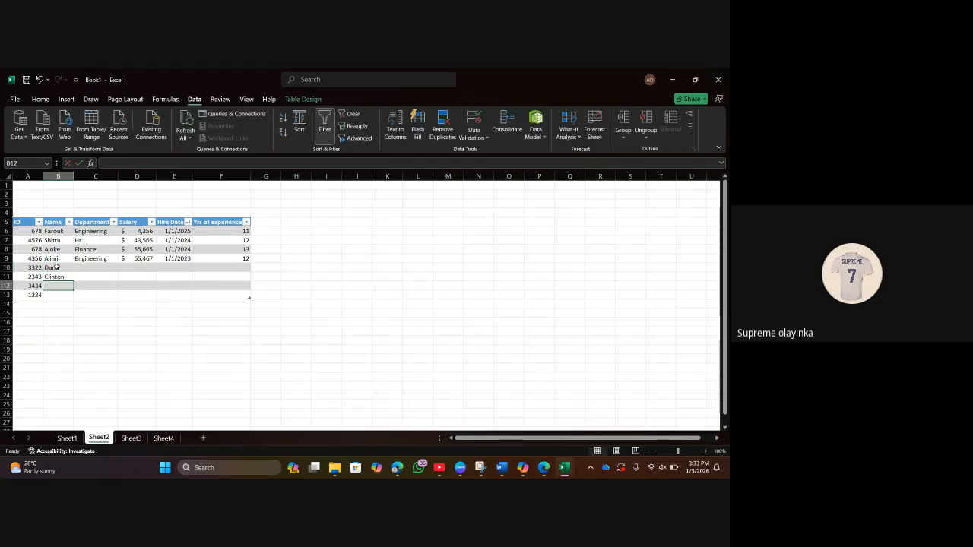
text(Fi)
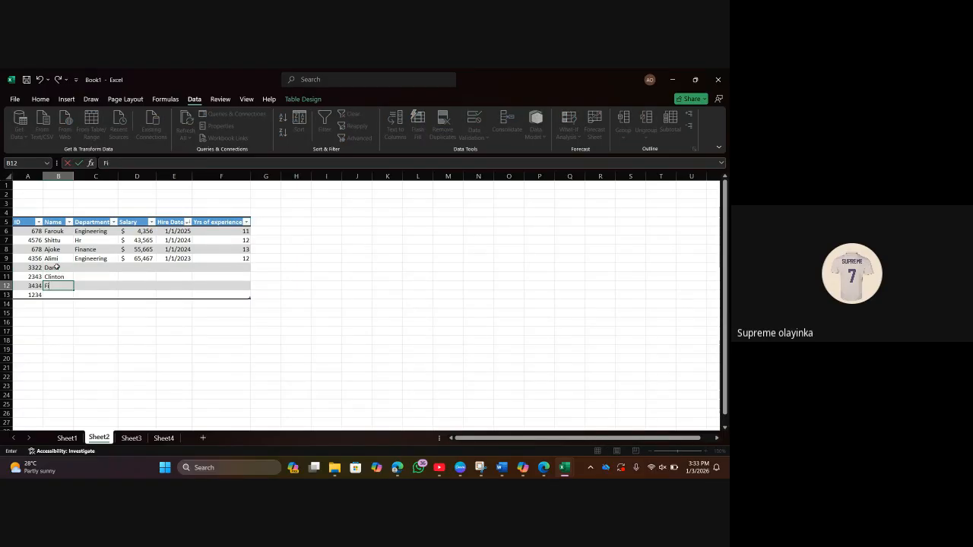
text(am)
key(Return)
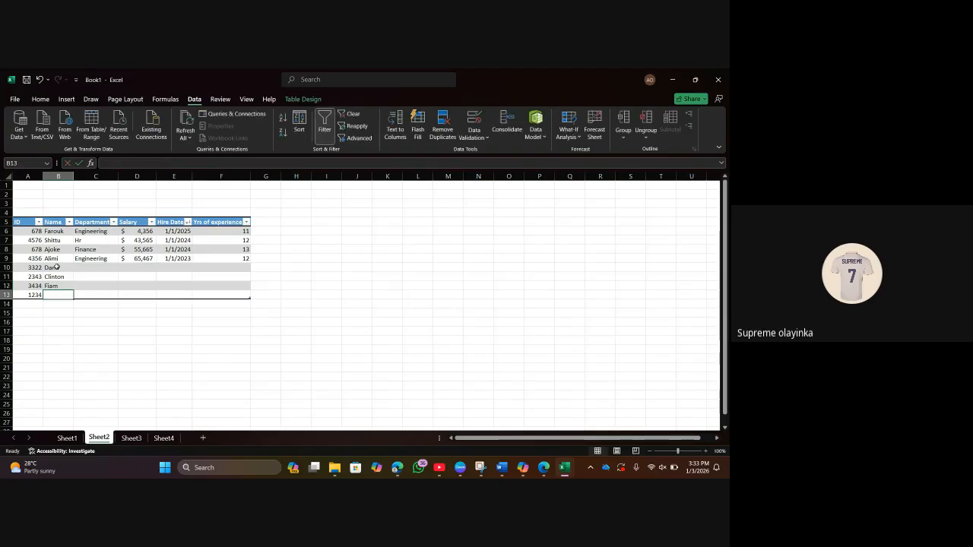
text(Liam)
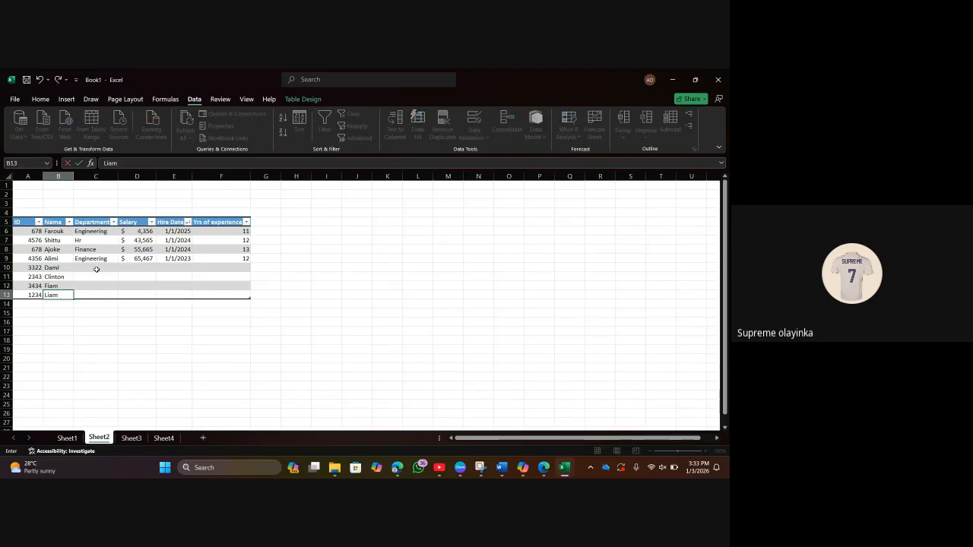
Fill the Department cells C10 to C13 with Engineering, Finance, Hr and Finance.
click(97, 270)
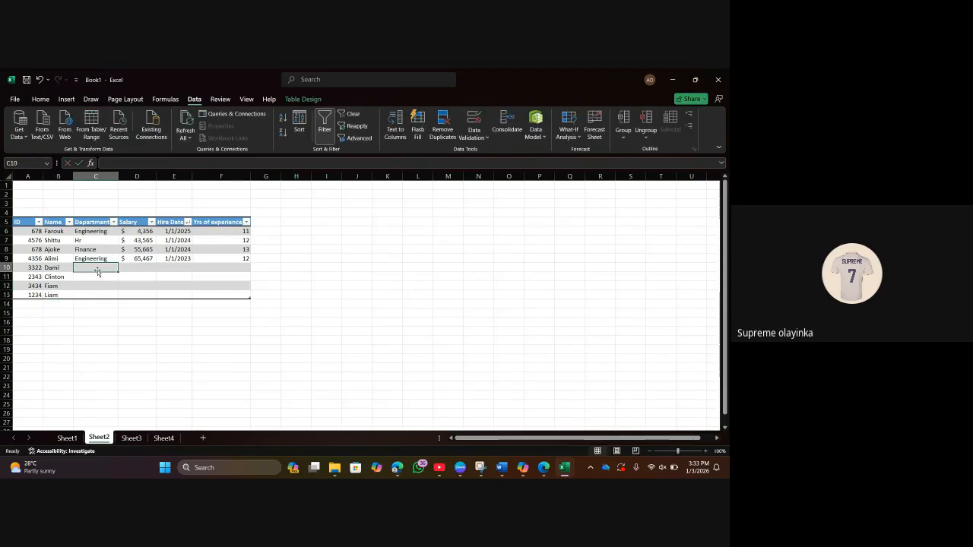
text(Engineering)
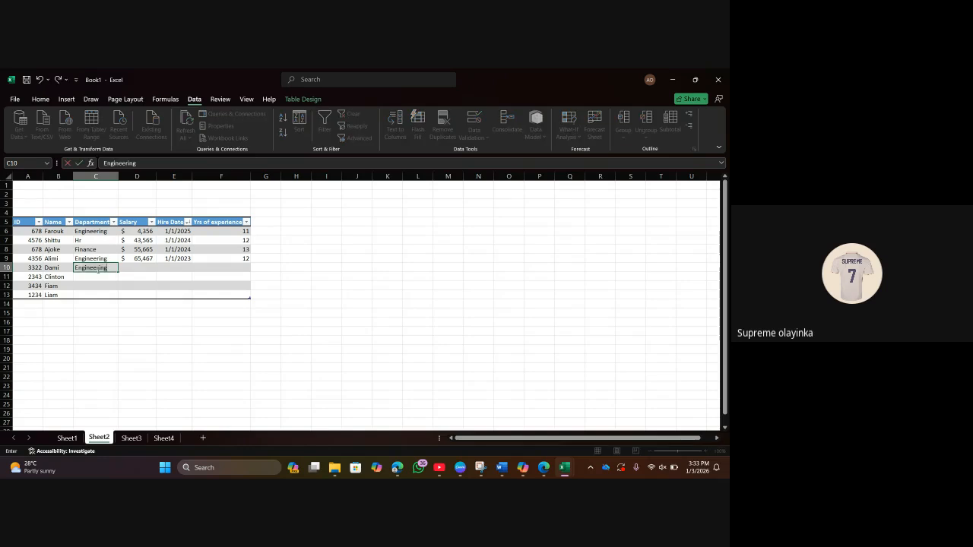
key(Return)
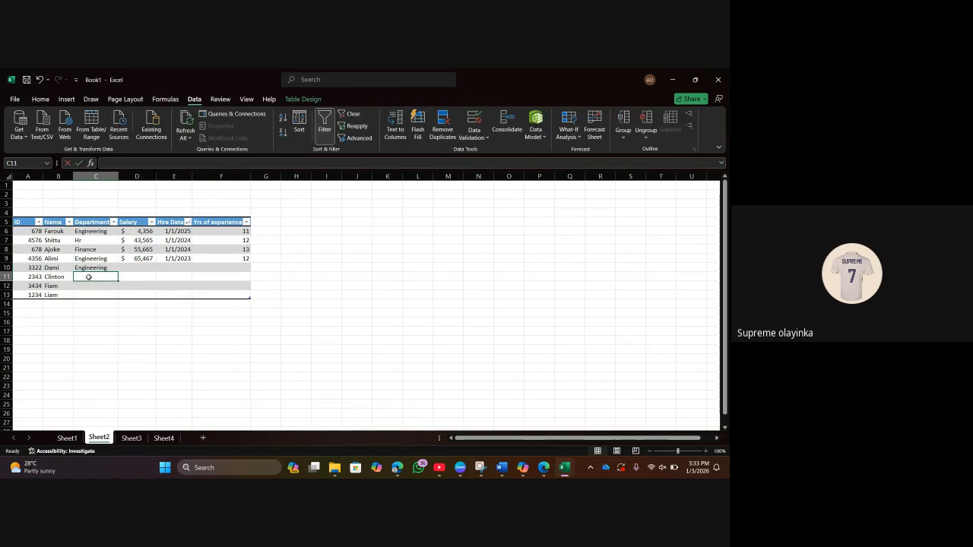
text(Finance)
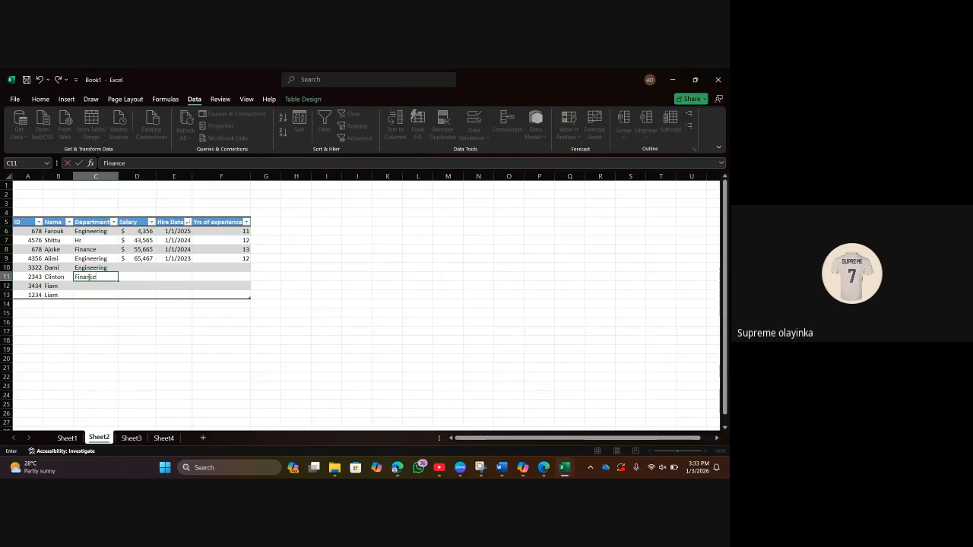
key(Return)
text(H)
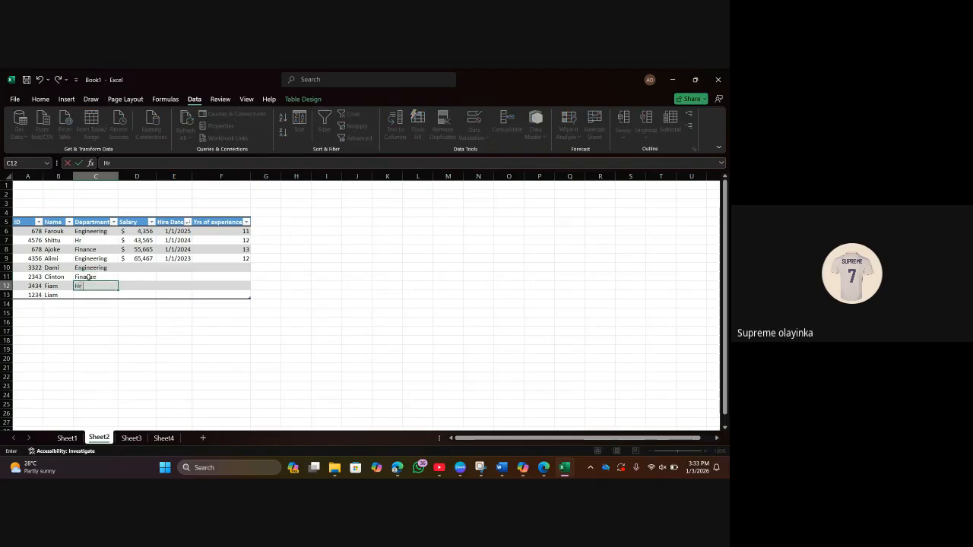
text(Rr)
key(Return)
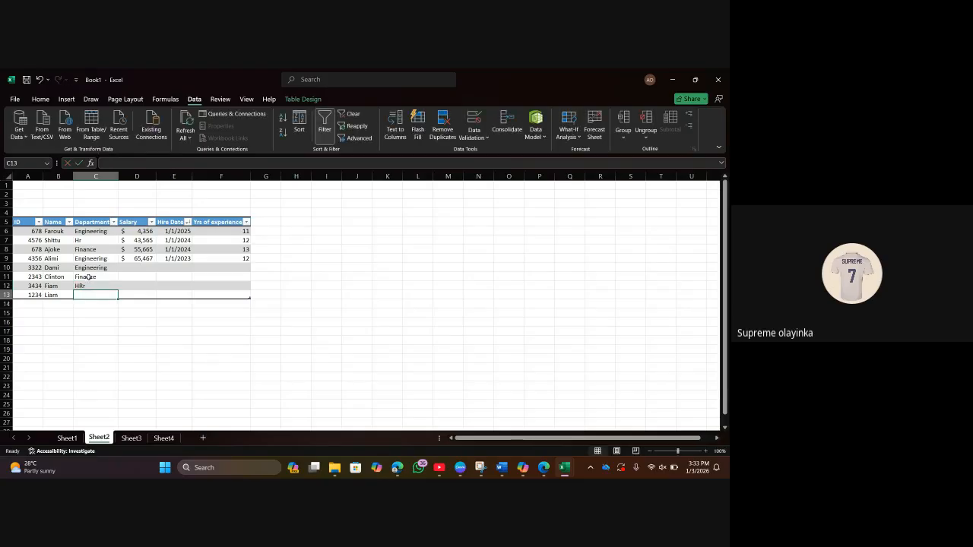
click(92, 283)
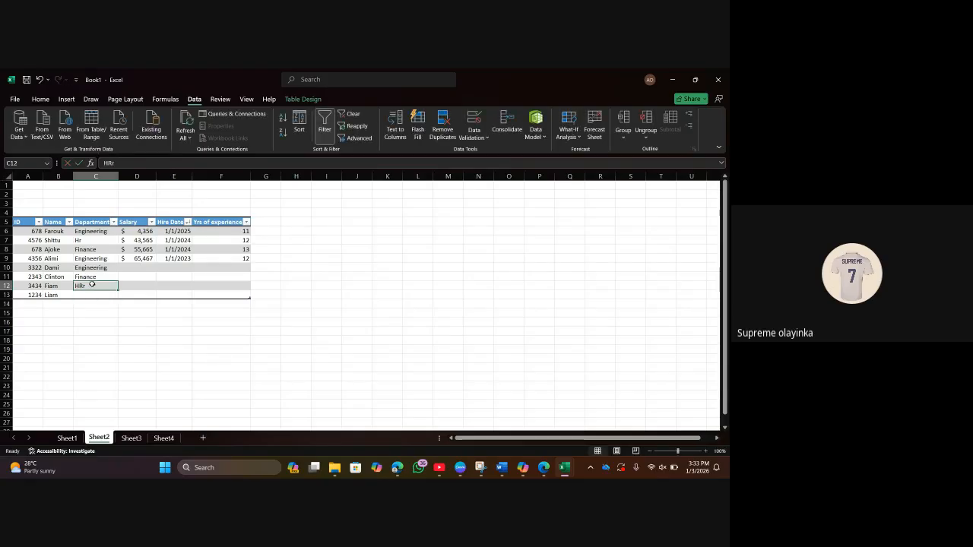
text(H)
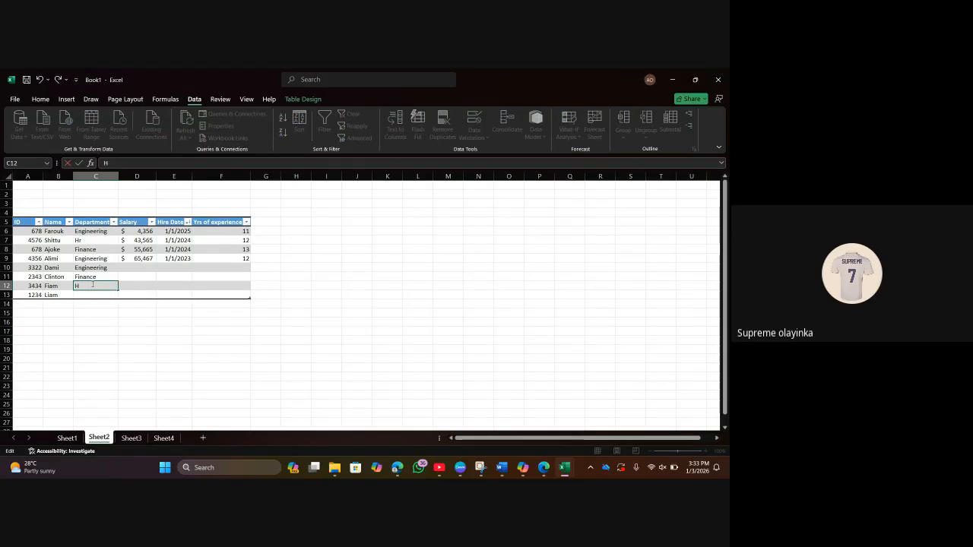
text(r)
click(90, 296)
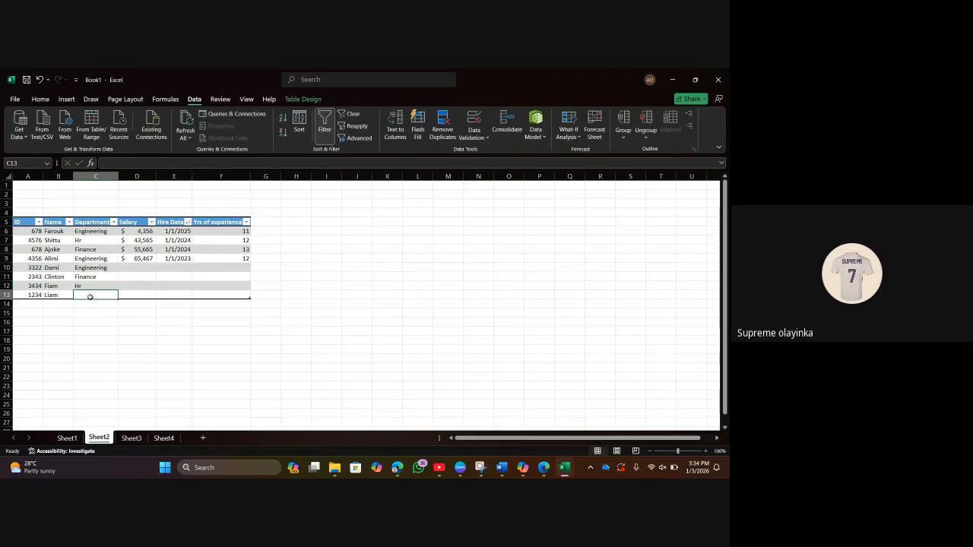
text(finance)
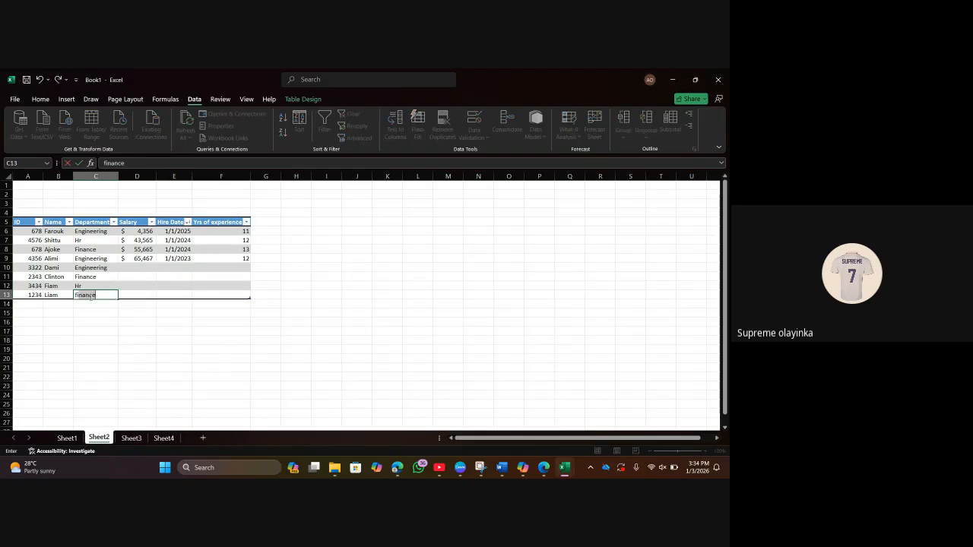
key(Tab)
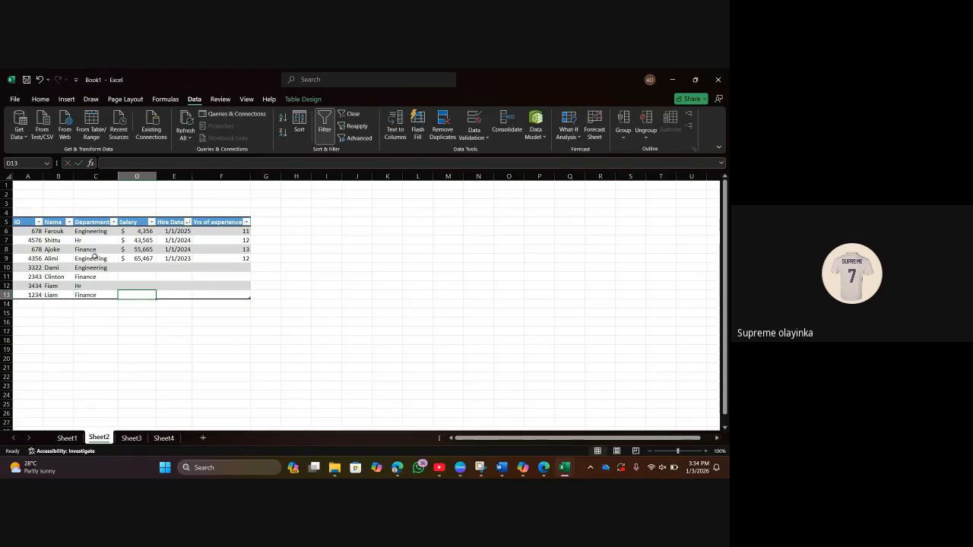
Enter the salaries 654657, 54467, 5467 and 576778 in cells D10 to D13.
click(128, 267)
text(654657)
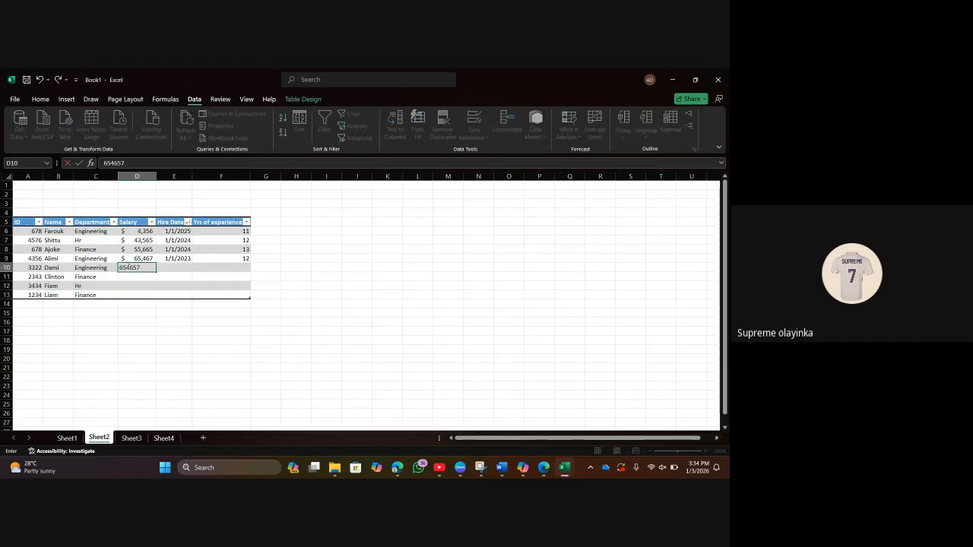
key(Return)
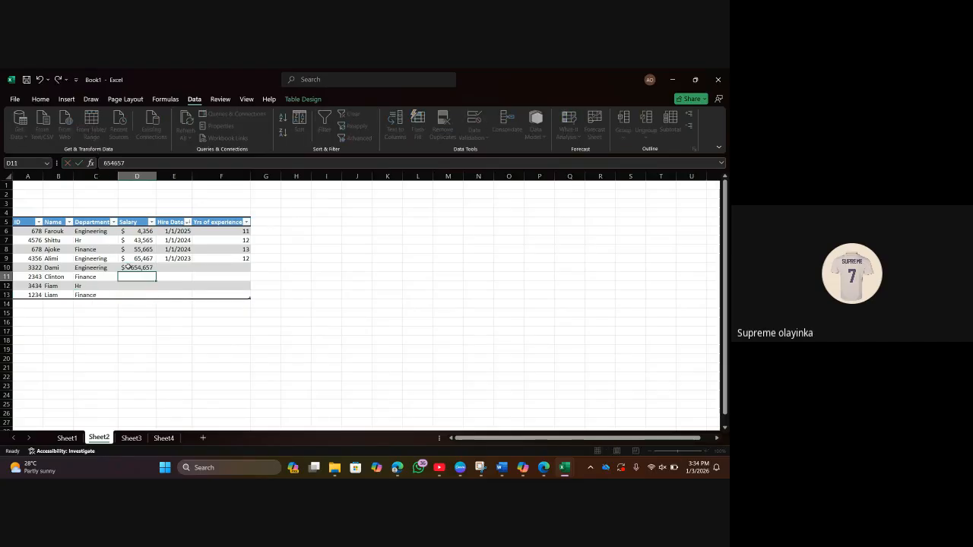
text(54467)
key(Return)
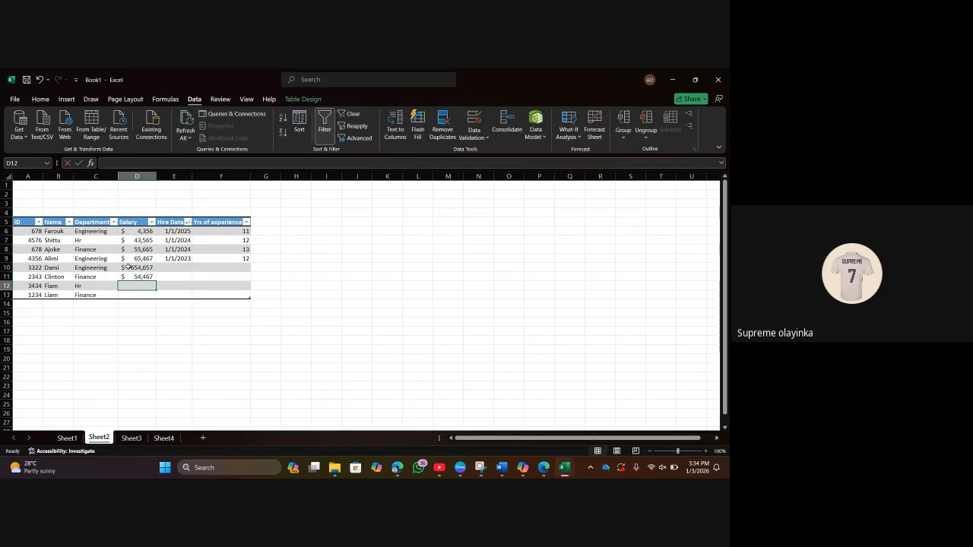
text(5467)
key(Return)
text(576778)
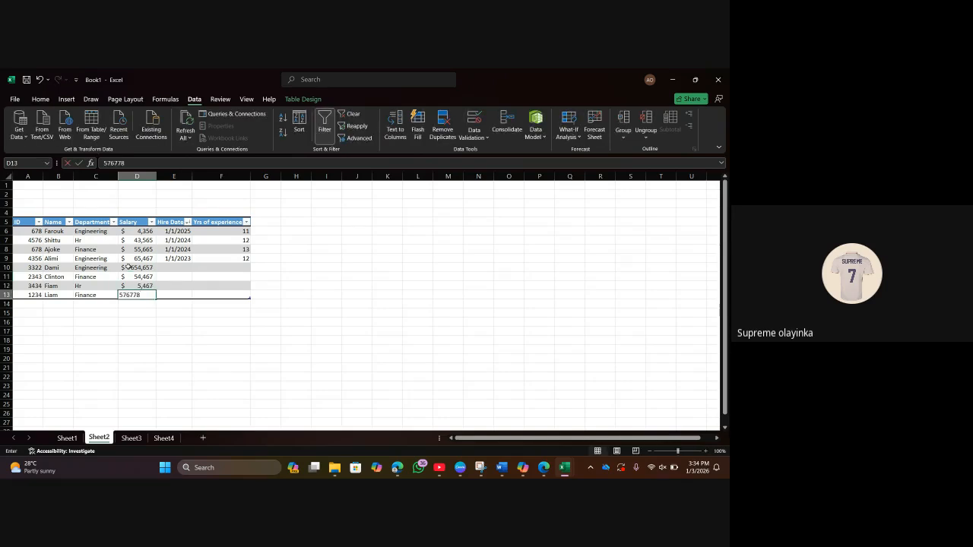
key(Return)
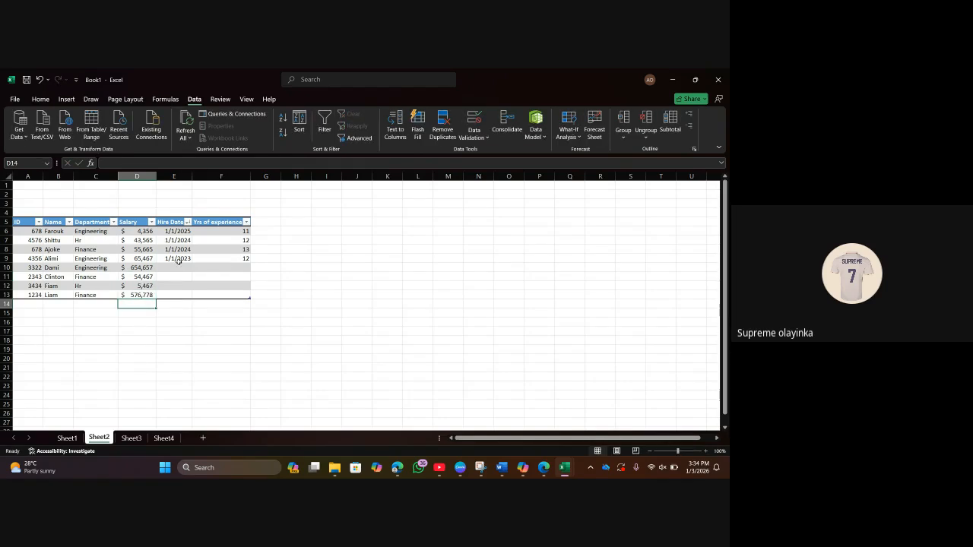
Fill the Hire Date cells E10 to E13 by copying the dates from E6 to E9 in the same order.
click(180, 232)
drag(179, 232, 179, 241)
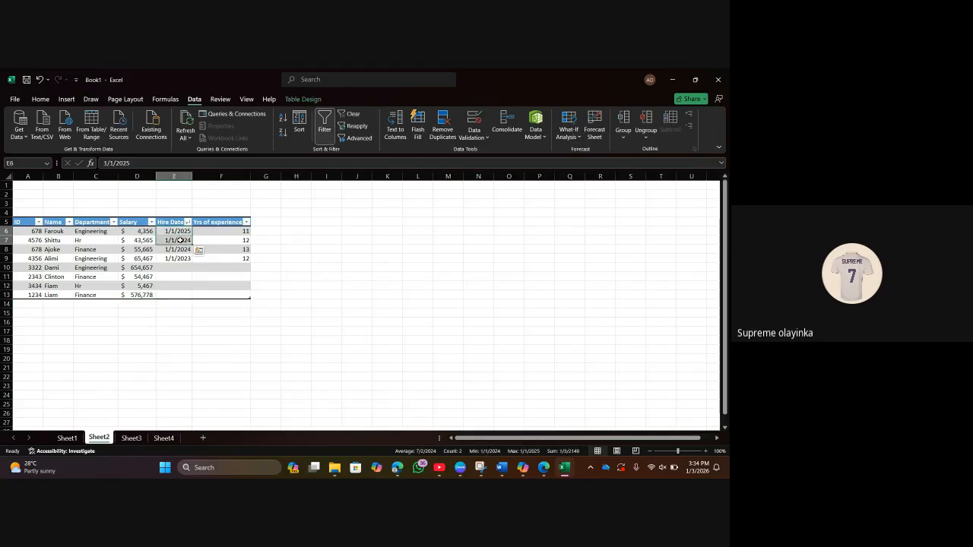
key(ctrl+c)
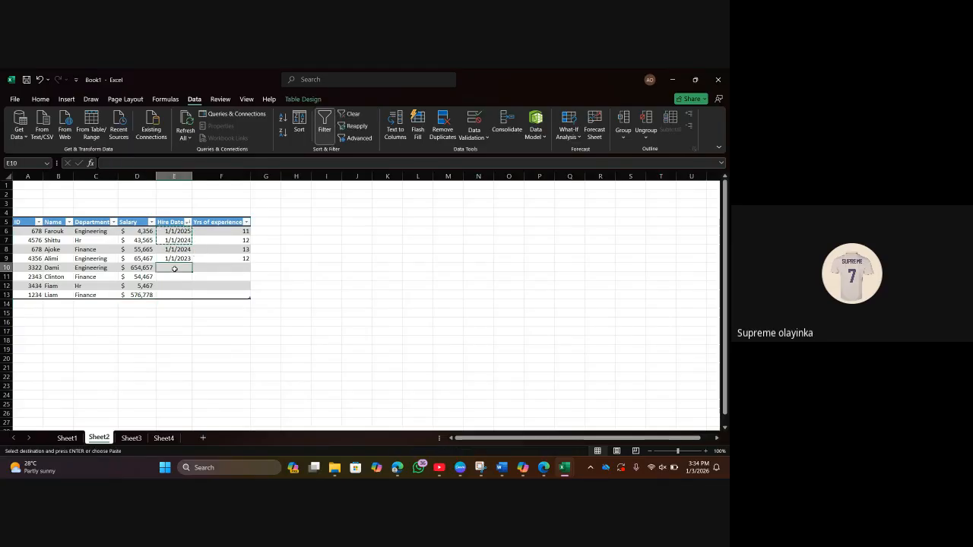
click(174, 268)
key(ctrl+v)
click(182, 247)
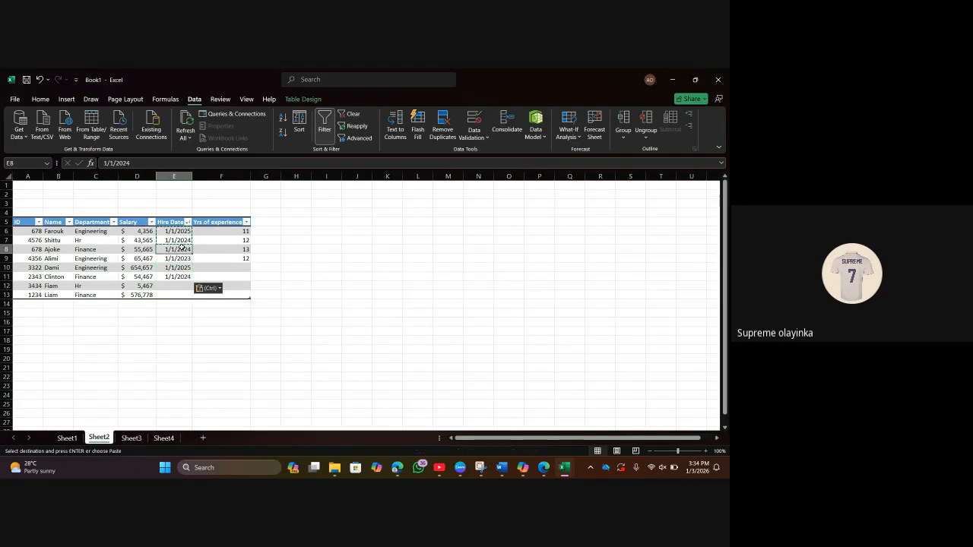
key(ctrl+c)
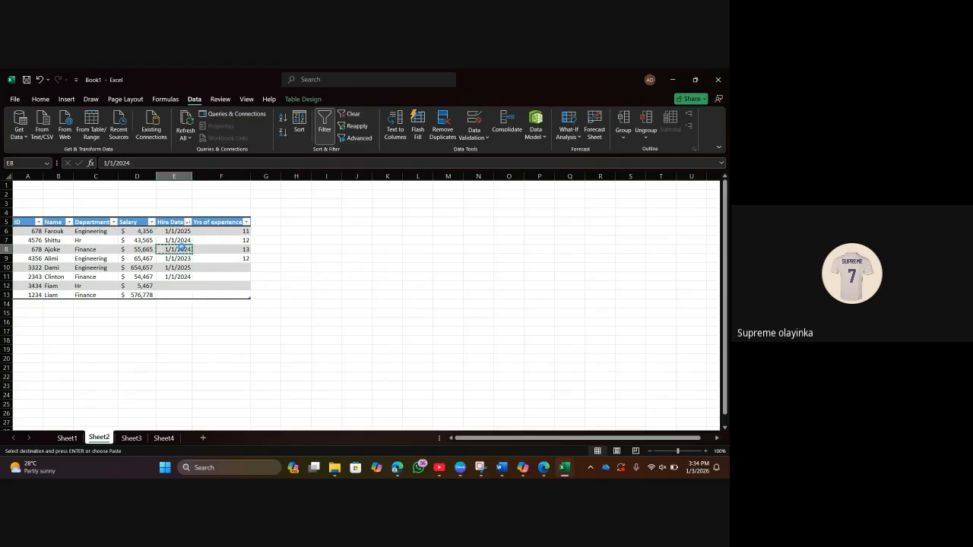
click(177, 285)
key(ctrl+v)
click(181, 258)
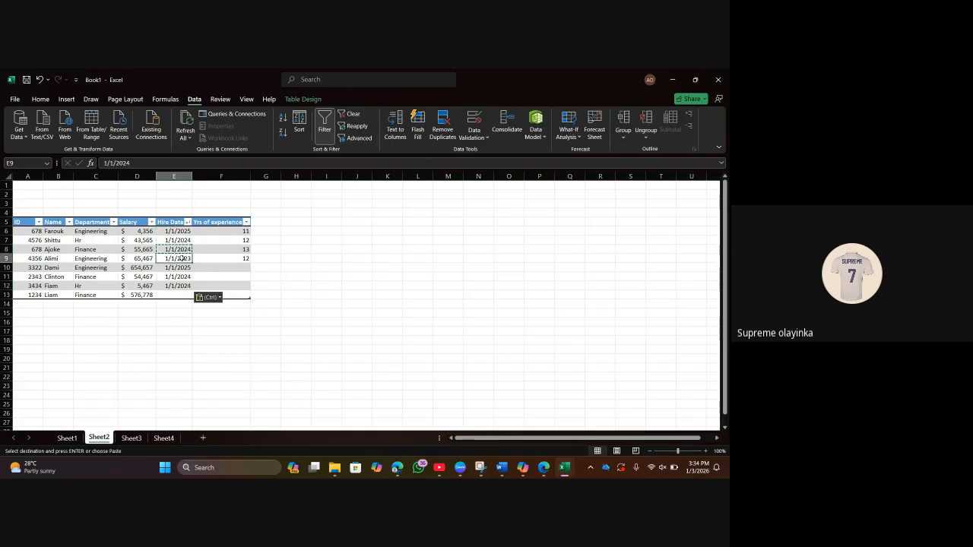
key(ctrl+c)
click(176, 295)
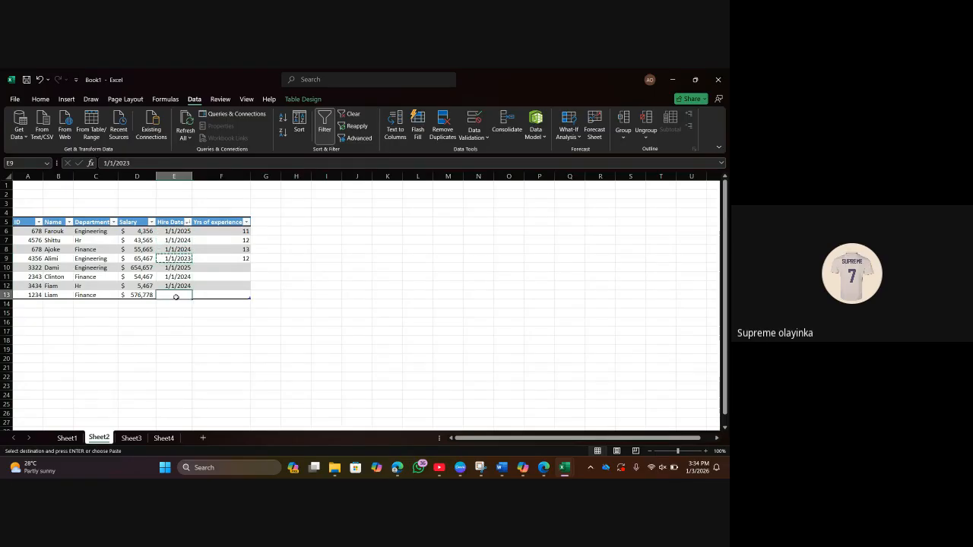
key(ctrl+v)
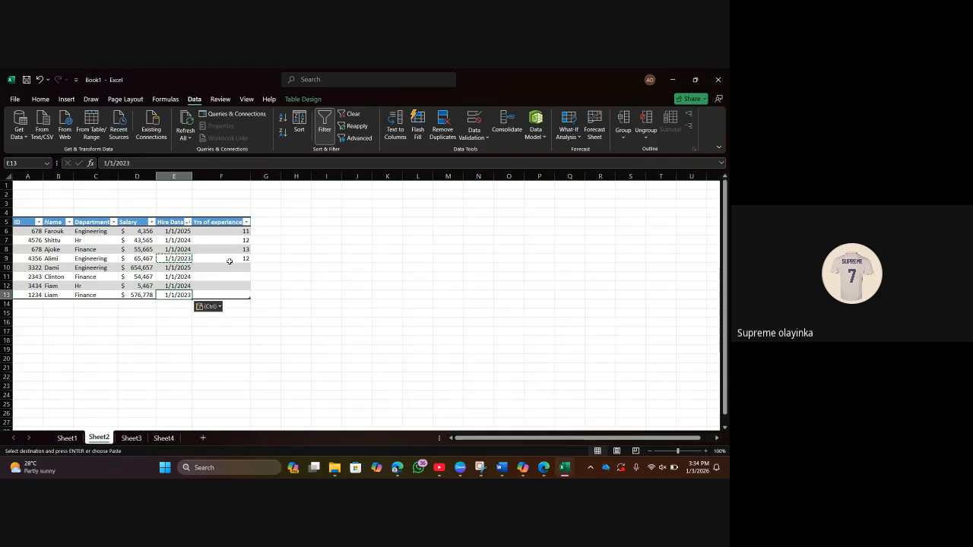
Enter 22 years of experience in F10 and copy the values of F6 to F8 into F11 to F13.
click(230, 265)
text(2)
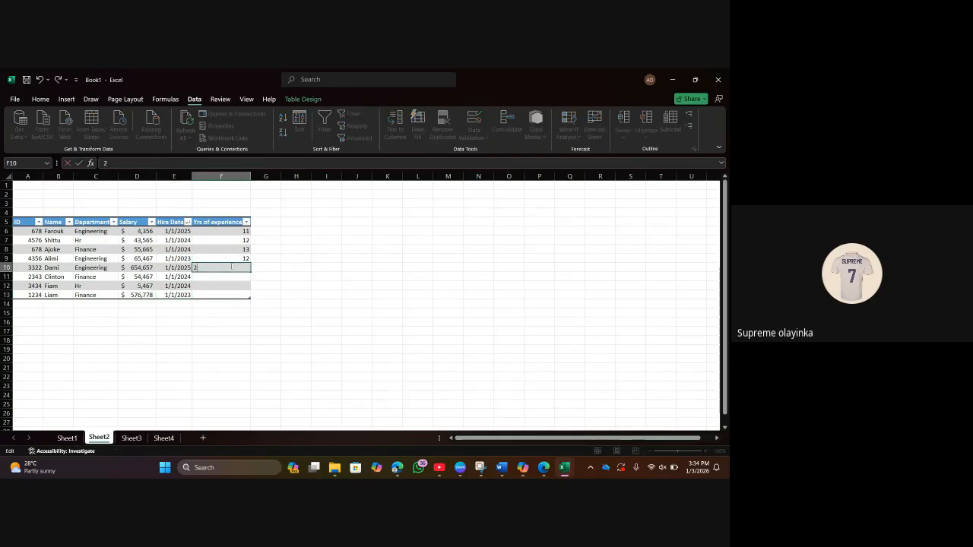
text(2)
key(Return)
mouse_move(239, 231)
mouse_down()
mouse_move(235, 254)
mouse_move(247, 262)
mouse_move(237, 249)
mouse_up()
click(266, 249)
key(ctrl+c)
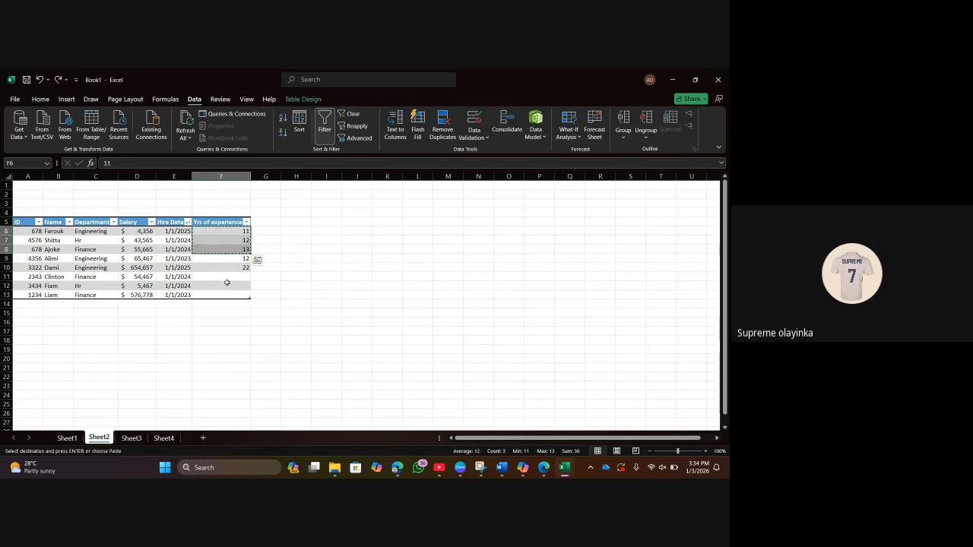
click(226, 276)
key(ctrl+v)
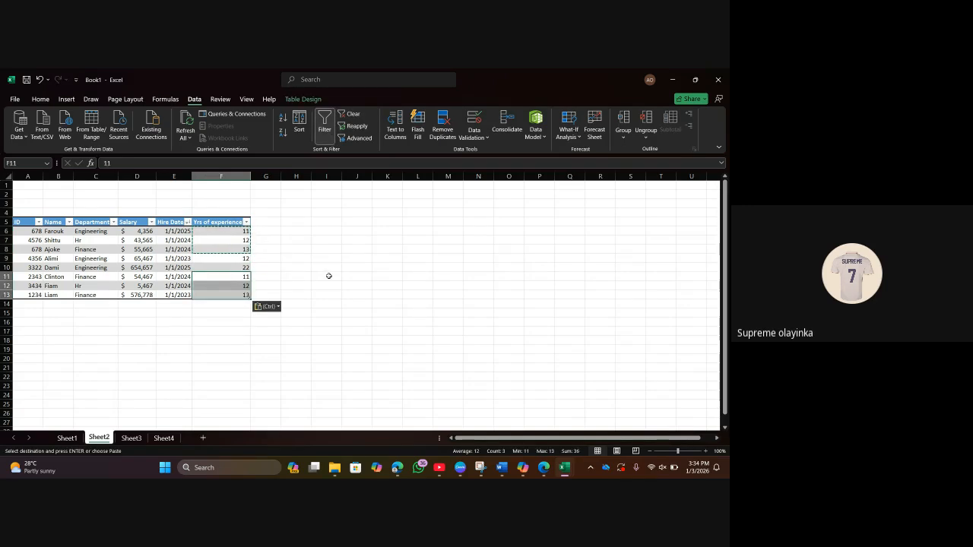
click(327, 276)
text(')
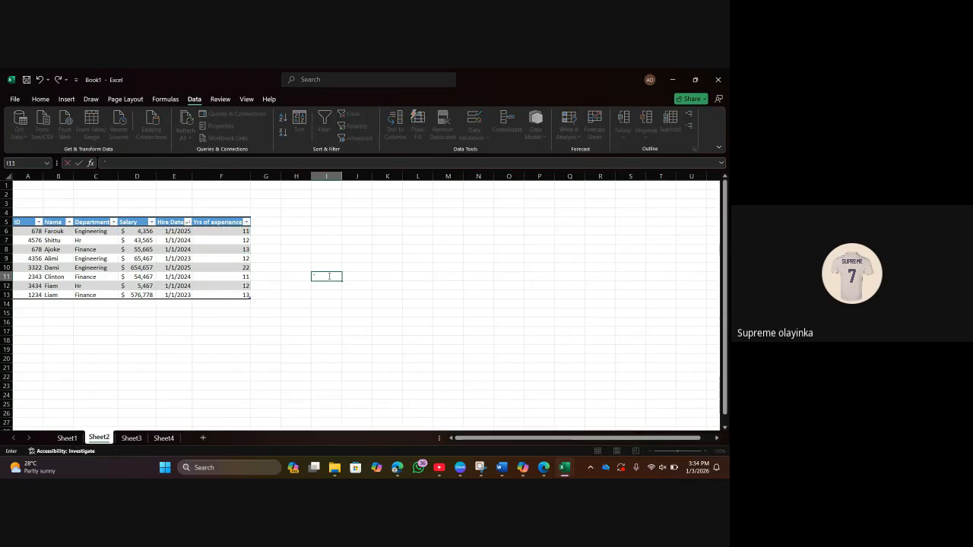
click(265, 257)
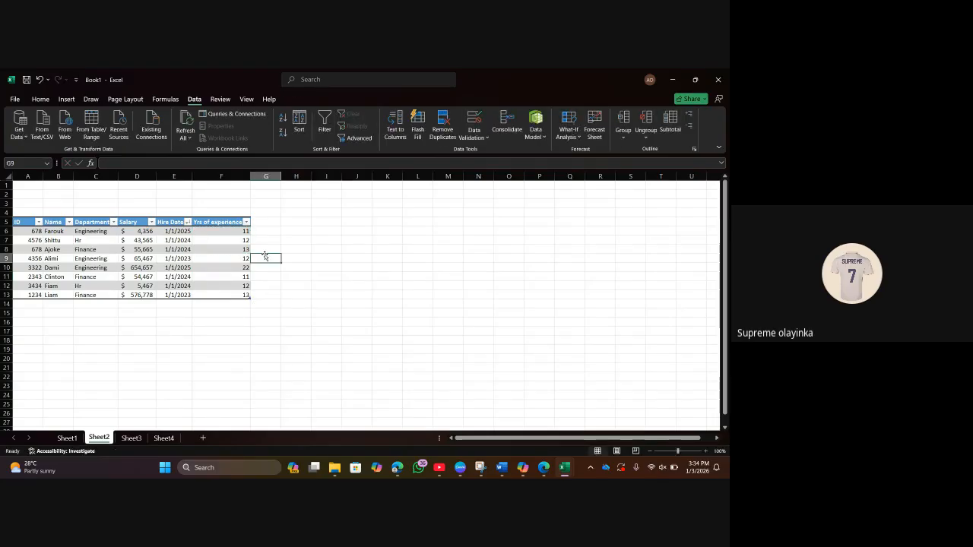
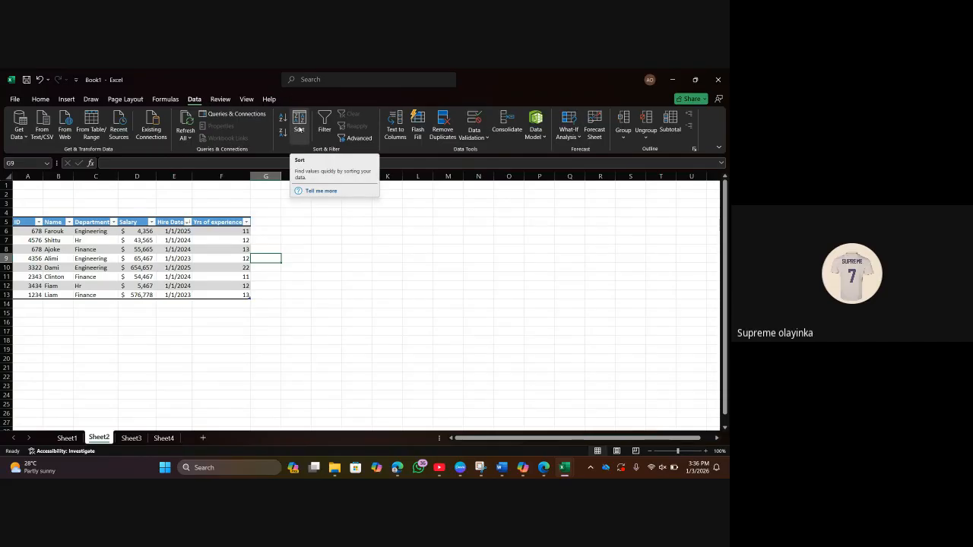
Open the custom sort for the employee table and set its first level to Name, ordered A to Z.
click(299, 130)
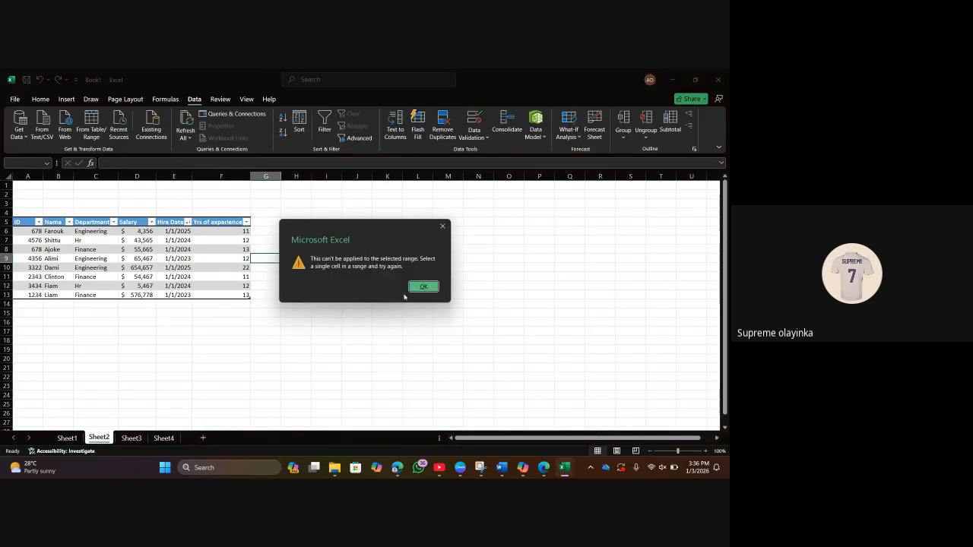
click(442, 225)
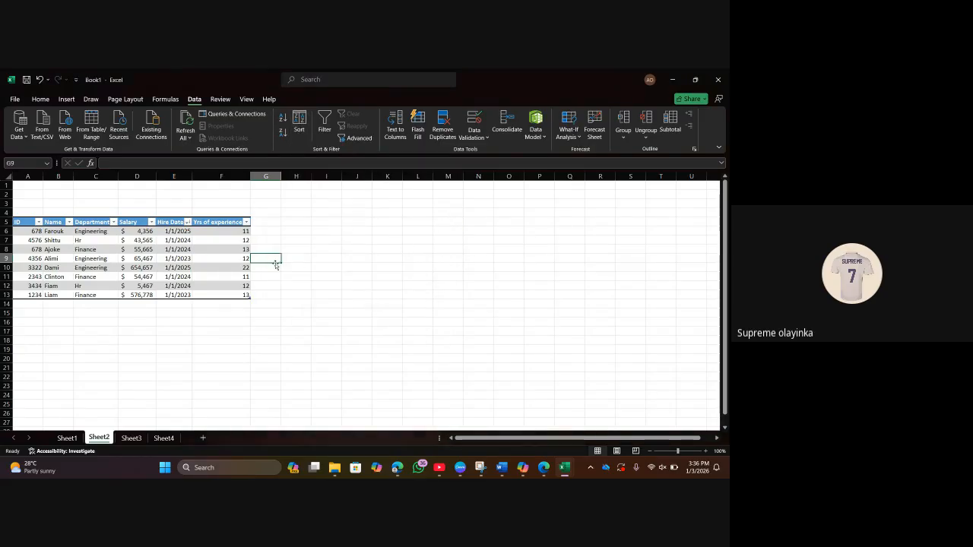
click(54, 238)
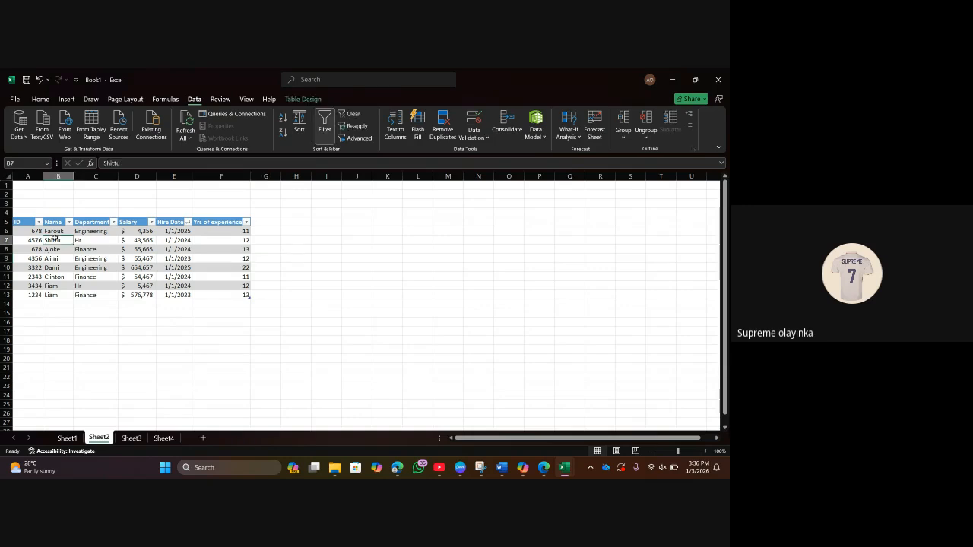
click(300, 122)
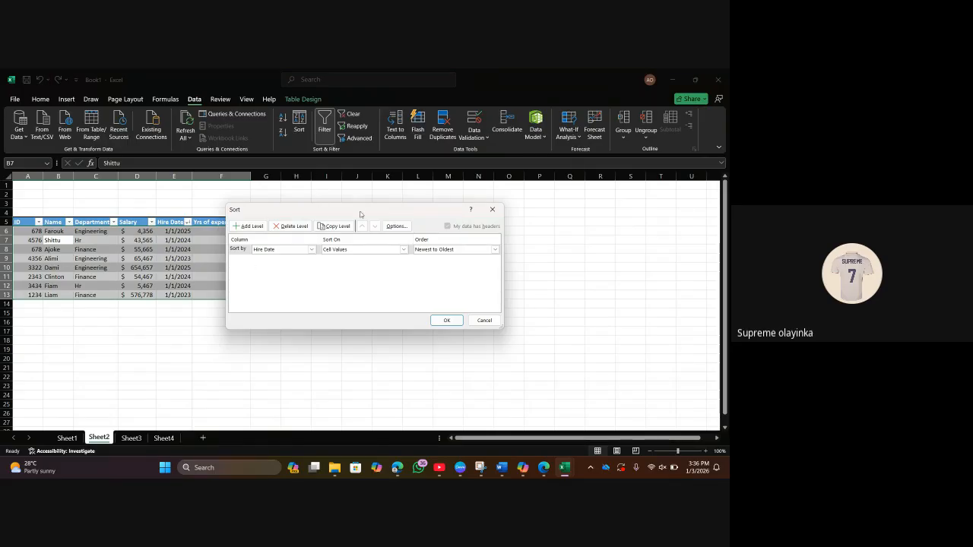
drag(362, 211, 450, 199)
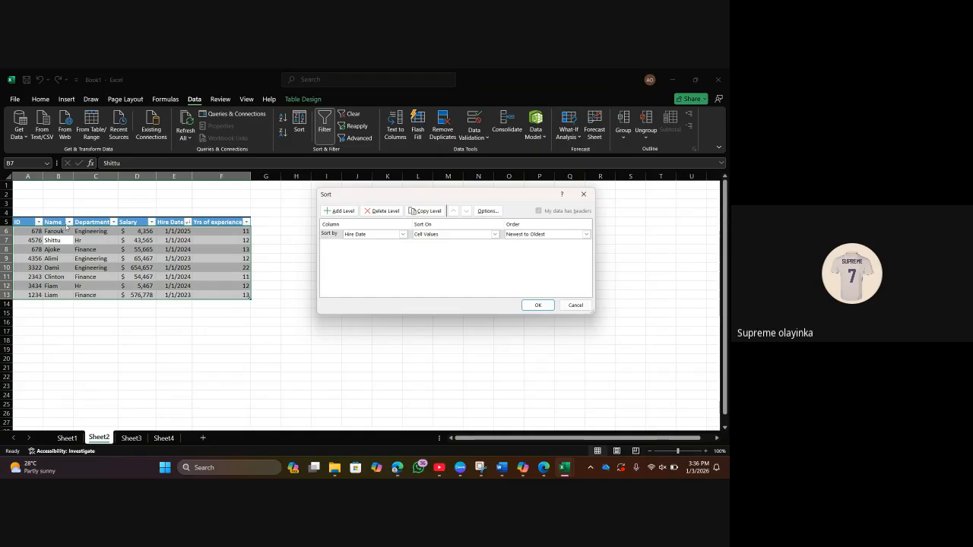
click(402, 235)
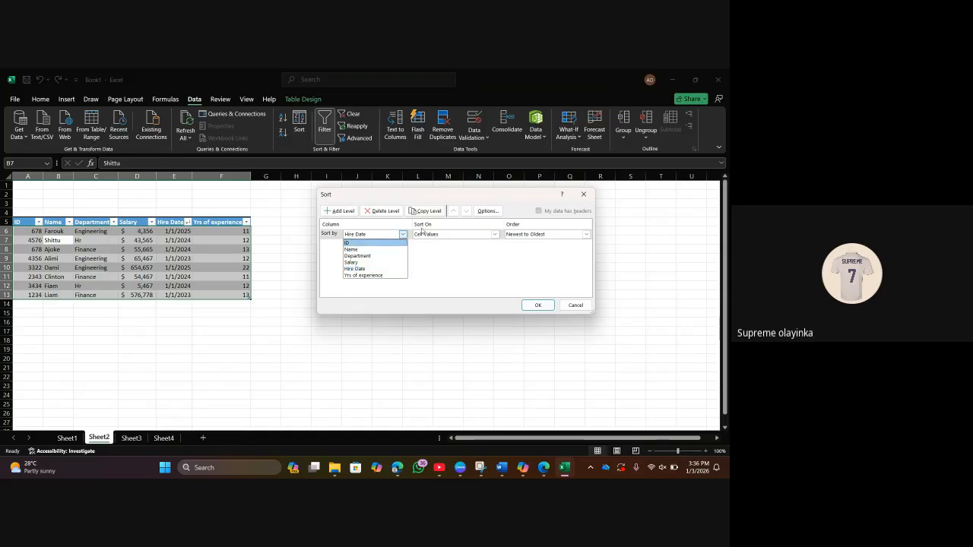
click(403, 235)
click(403, 234)
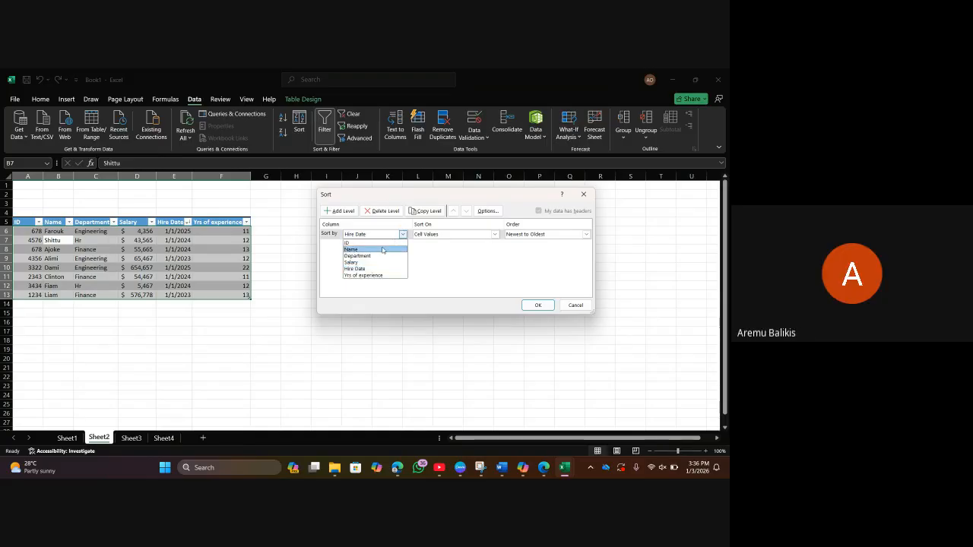
key(Escape)
key(n)
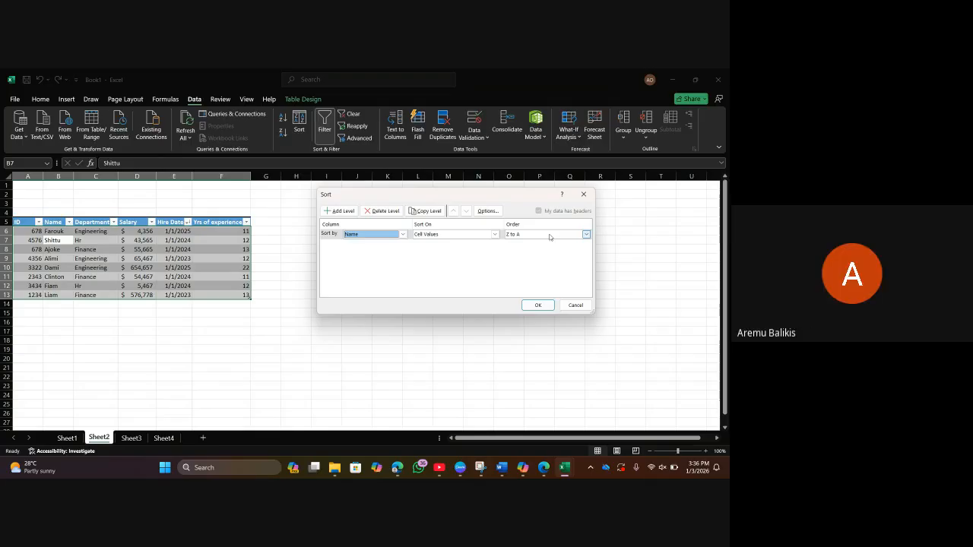
click(585, 235)
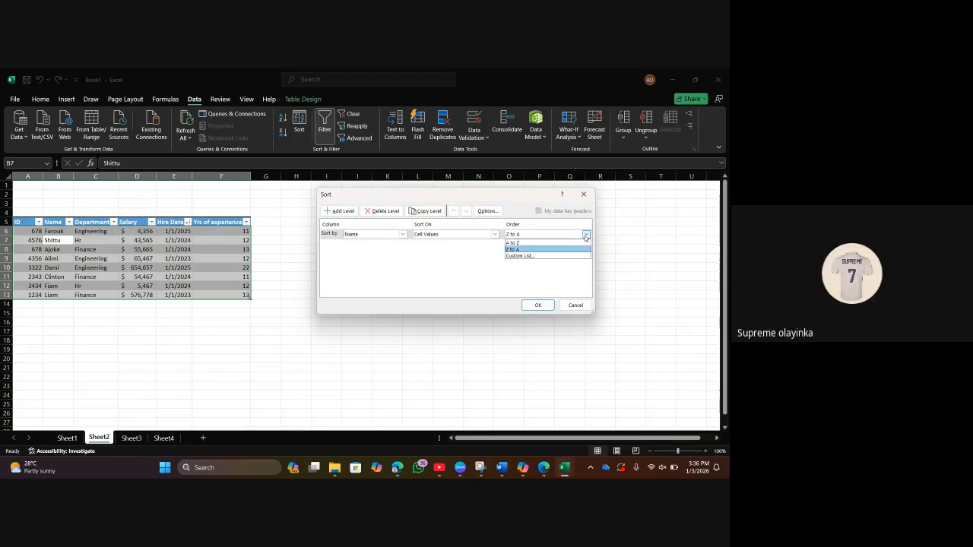
click(577, 244)
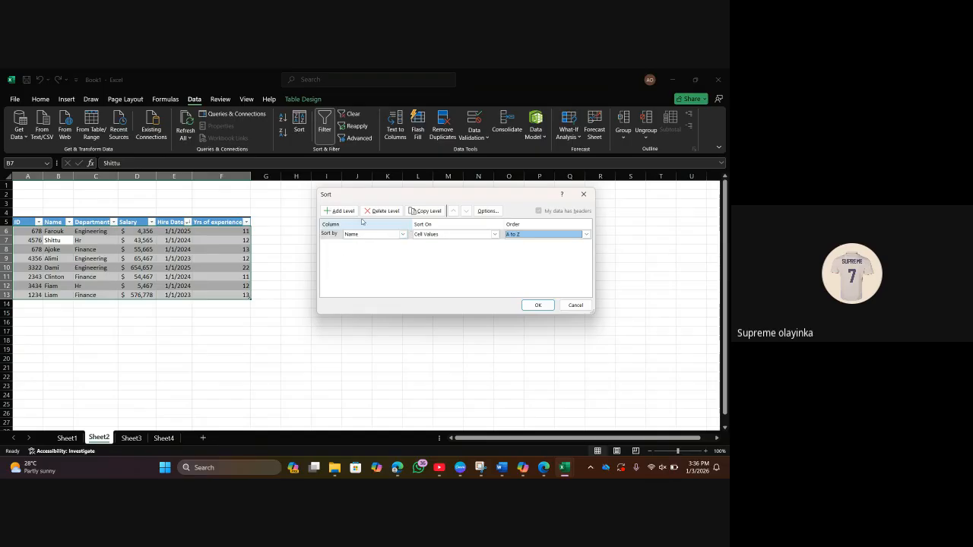
Add a second sort level by Department, A to Z, and apply the custom sort to the table.
click(326, 212)
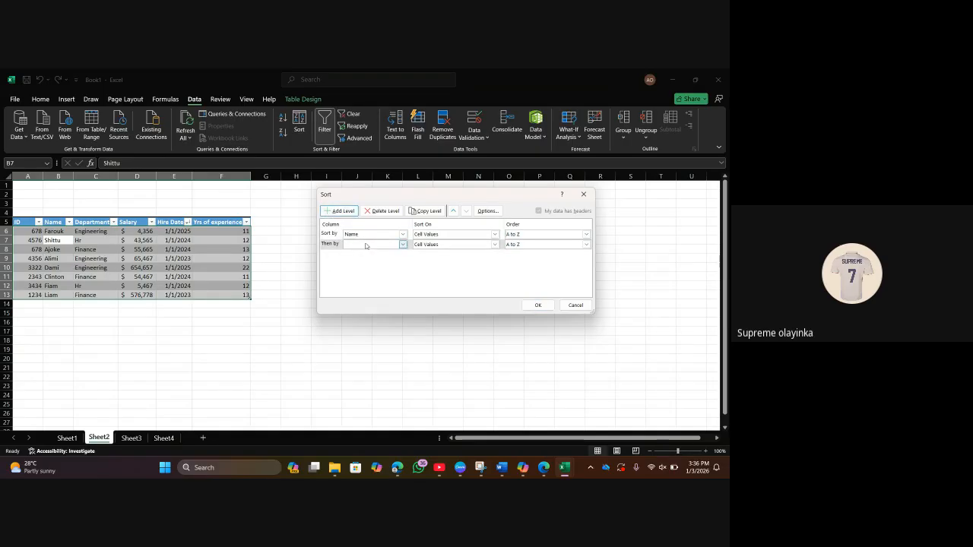
click(403, 244)
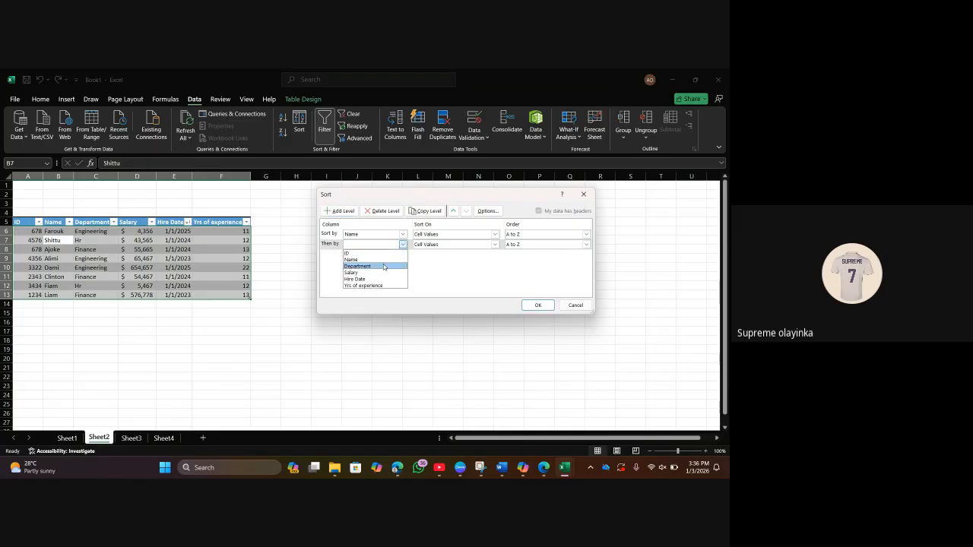
click(382, 266)
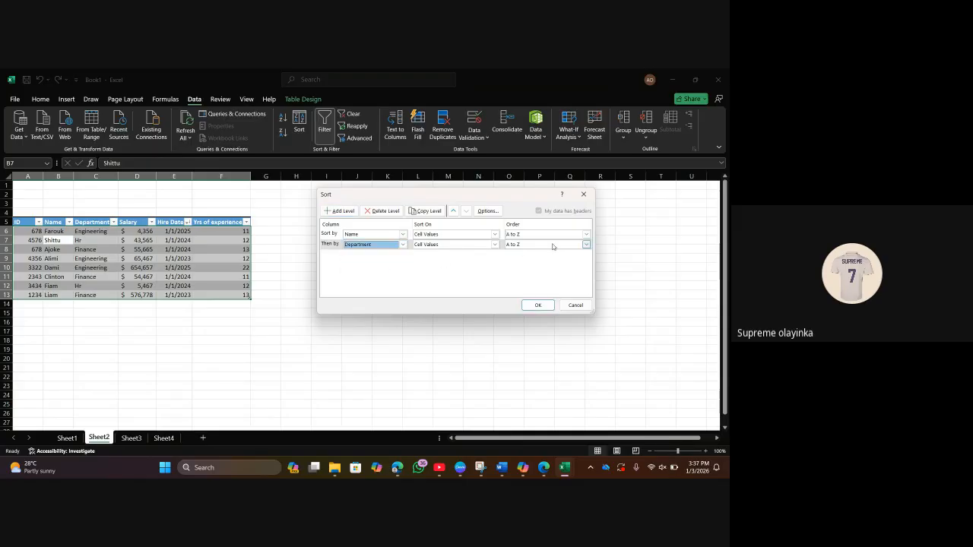
click(537, 305)
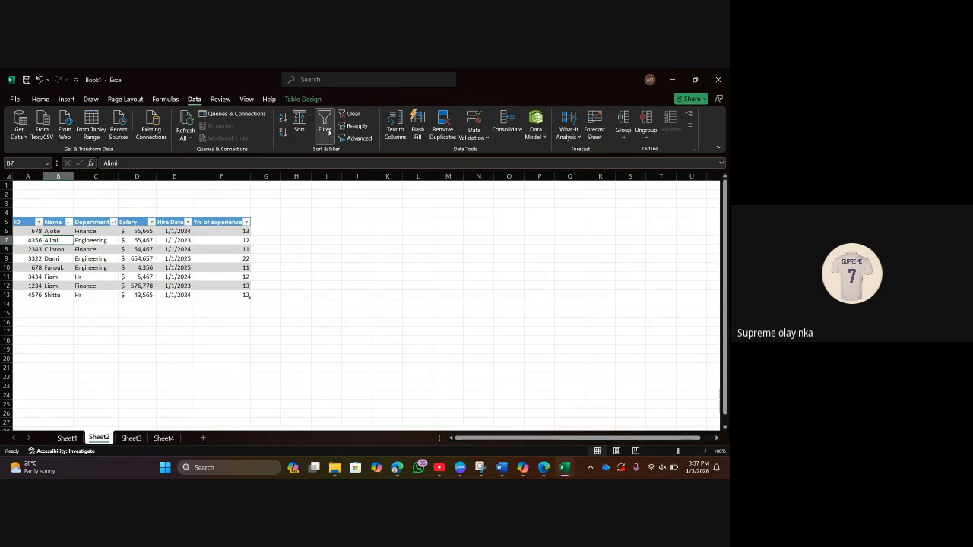
Sort the employee table again with Department as the first level and Name as the second, both A to Z.
click(301, 127)
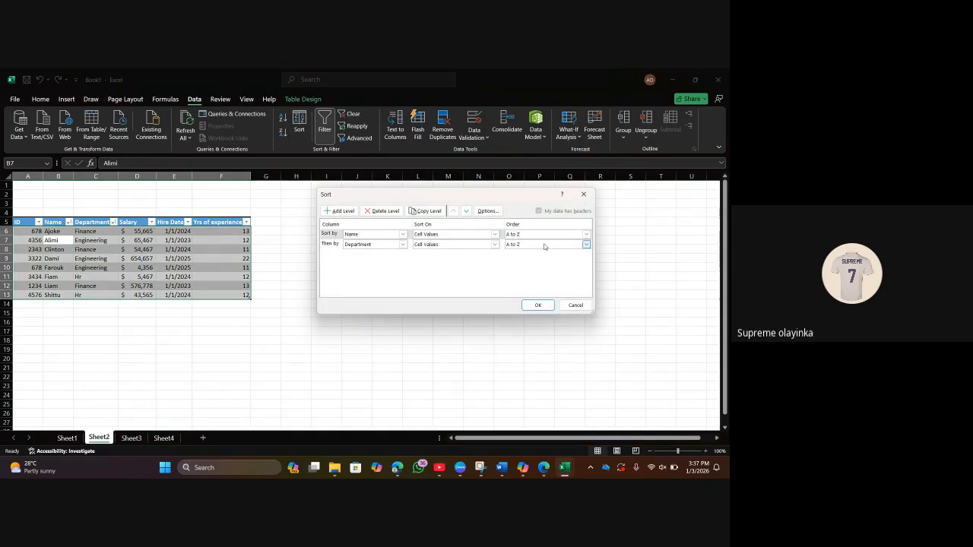
click(586, 245)
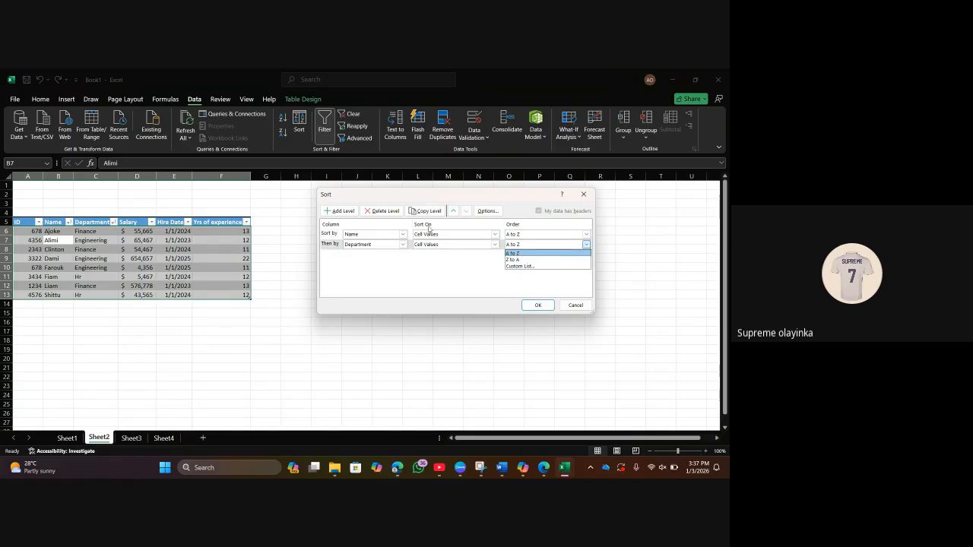
click(401, 235)
click(401, 235)
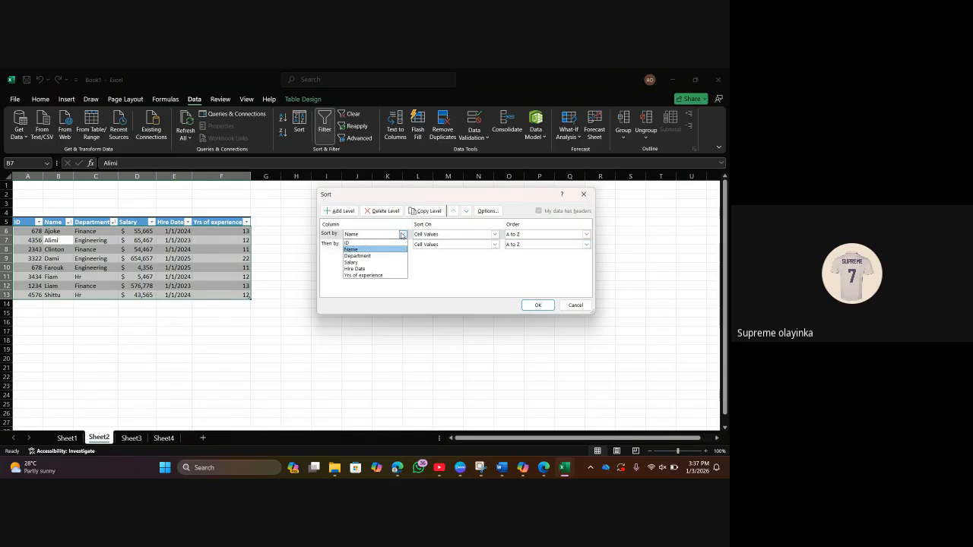
click(400, 256)
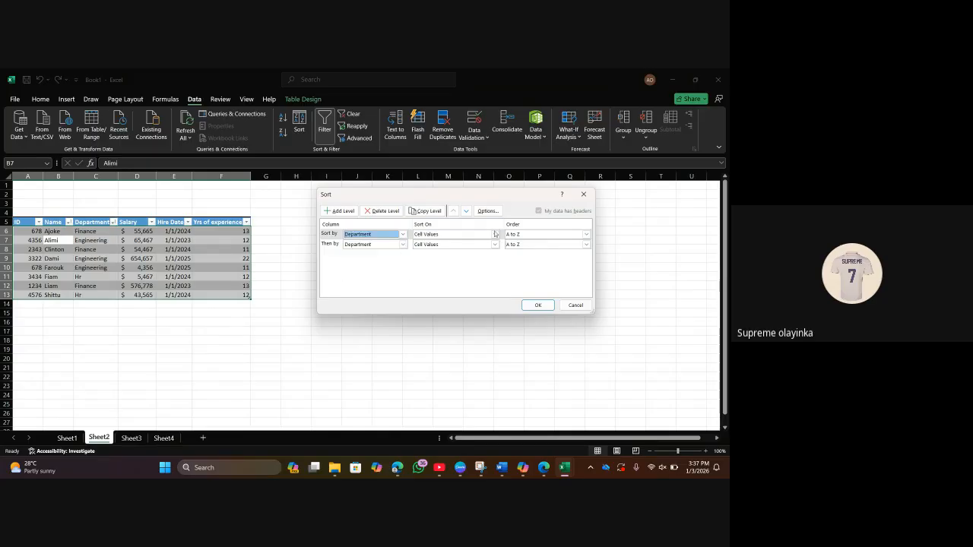
click(403, 245)
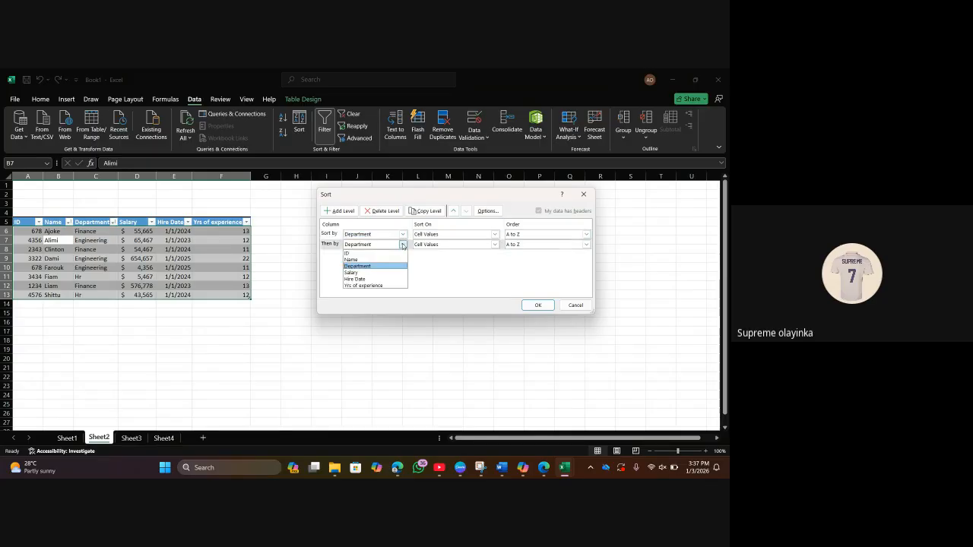
click(386, 259)
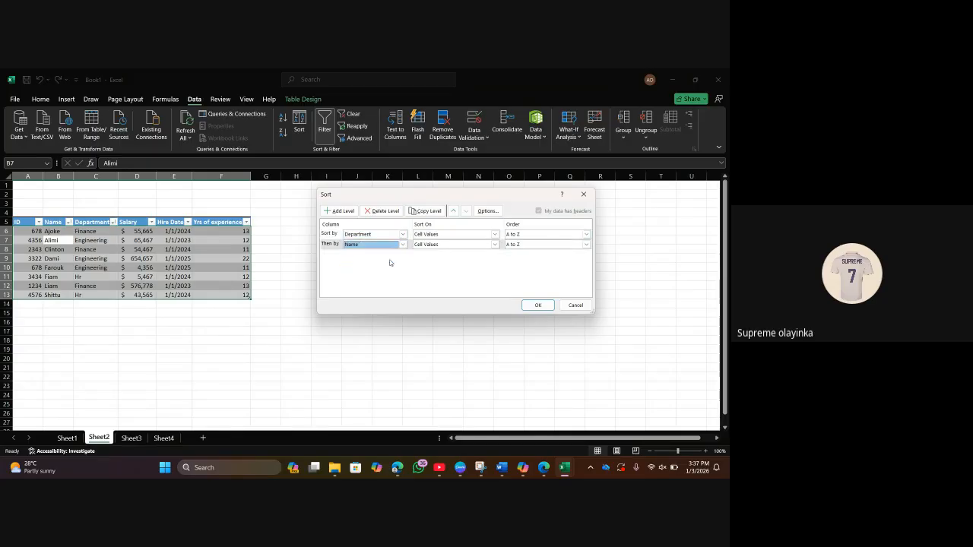
click(537, 305)
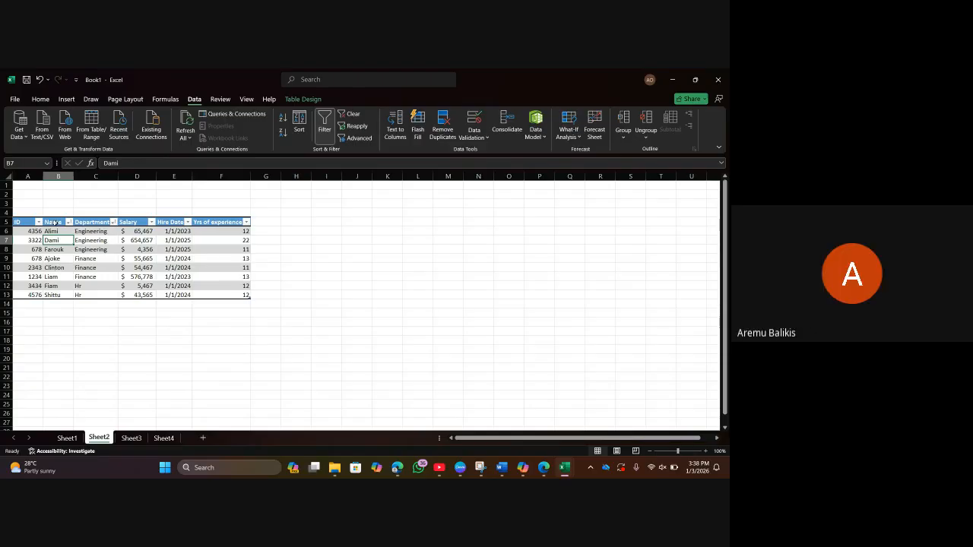
Copy the whole employee table including headers to H5 and widen the copy's Salary column to fit its values.
click(25, 219)
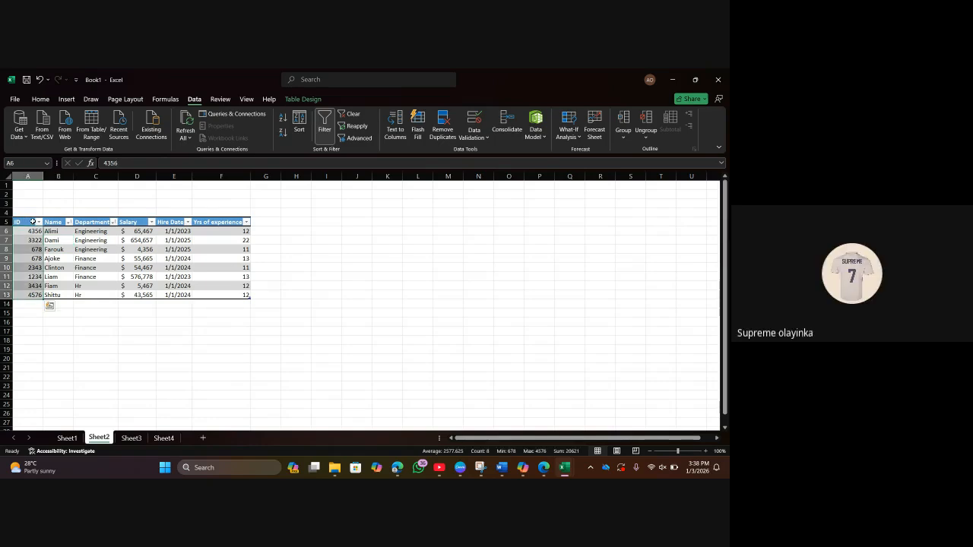
drag(30, 221, 240, 295)
key(ctrl+c)
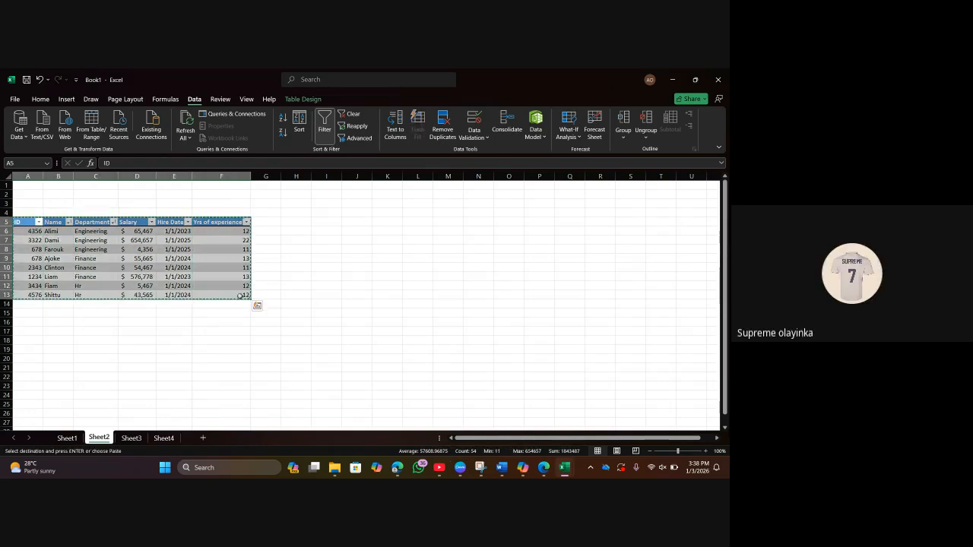
click(297, 217)
key(ctrl+v)
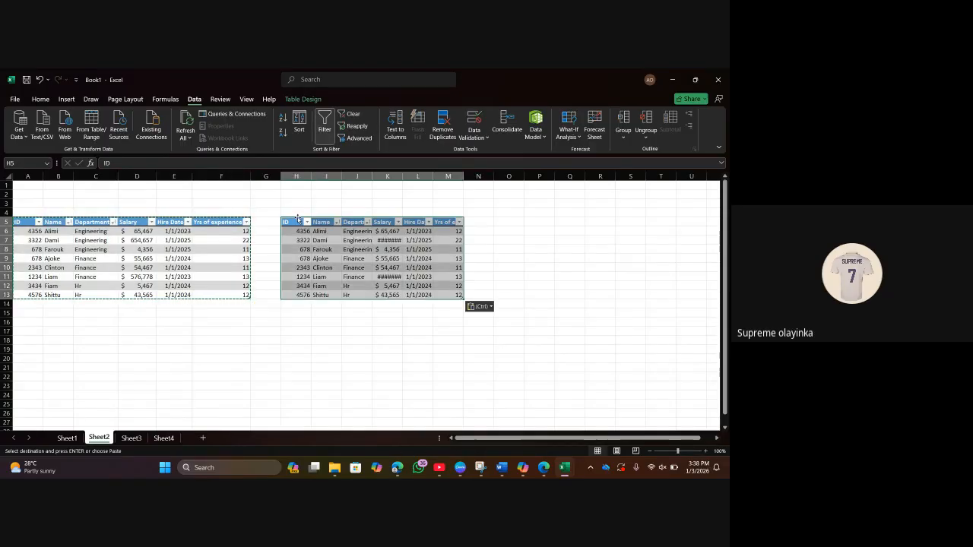
click(488, 256)
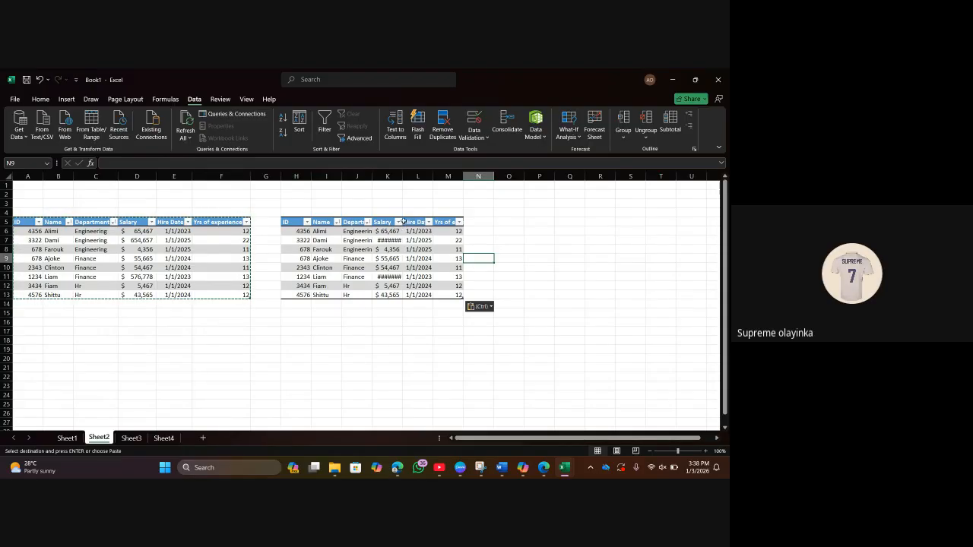
drag(402, 176, 418, 177)
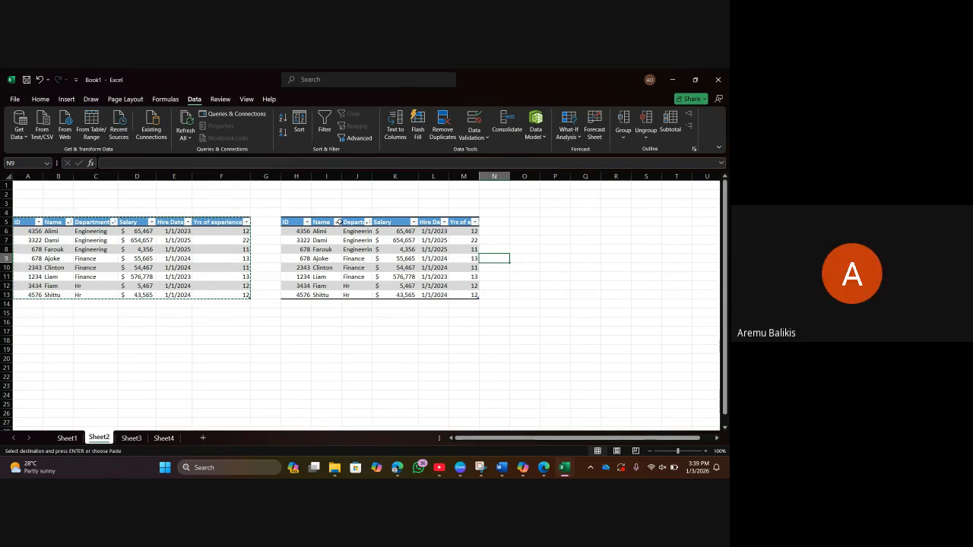
Open the custom sort for the copied employee table at H5 and delete its second level, Name.
click(359, 233)
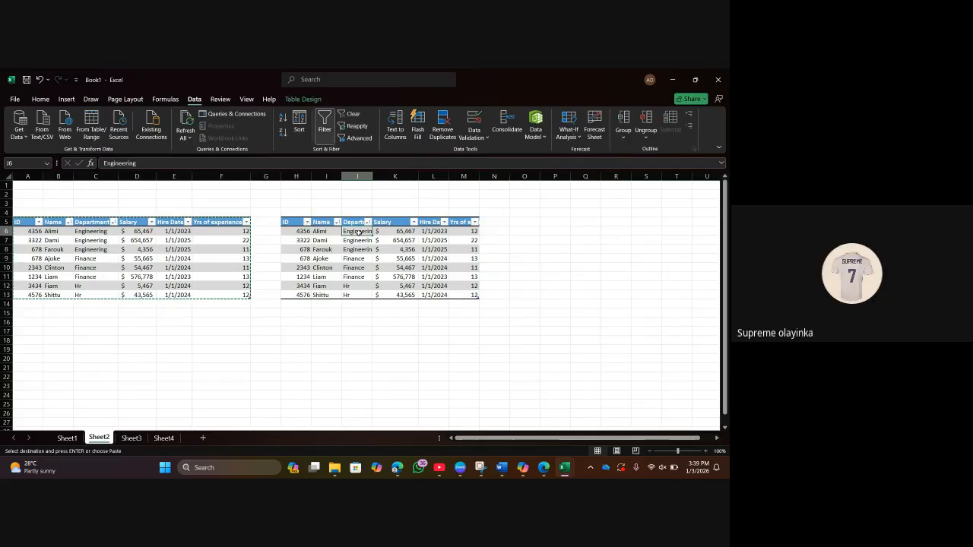
click(299, 125)
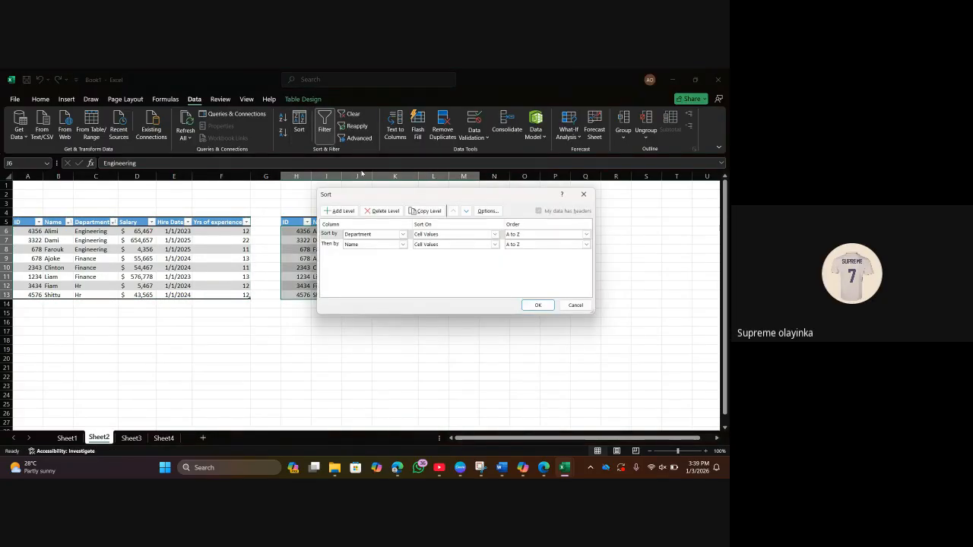
drag(414, 194, 504, 100)
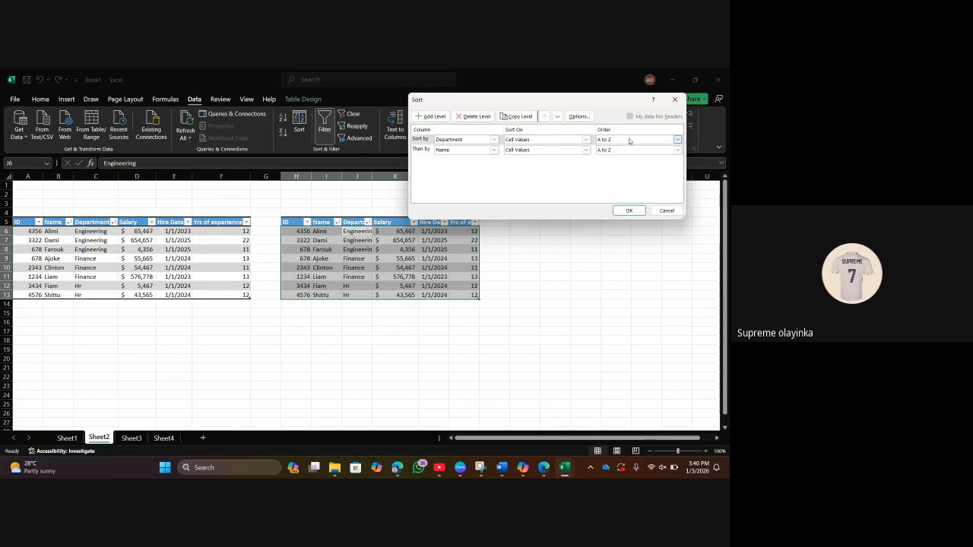
click(493, 151)
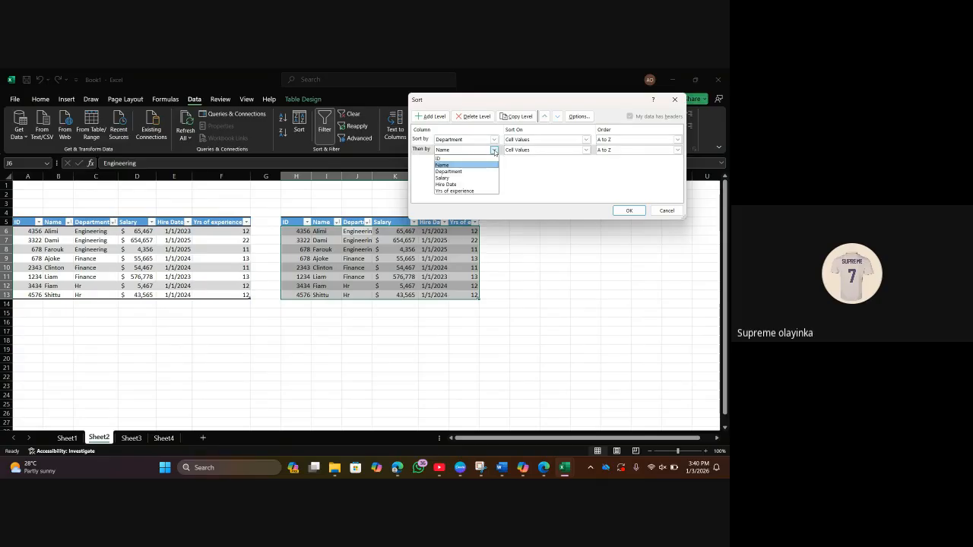
click(494, 151)
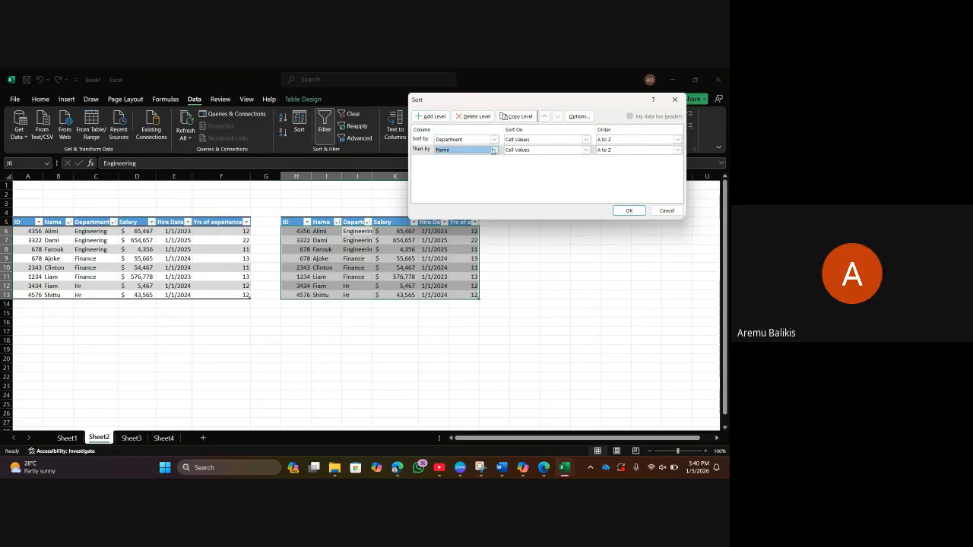
click(477, 117)
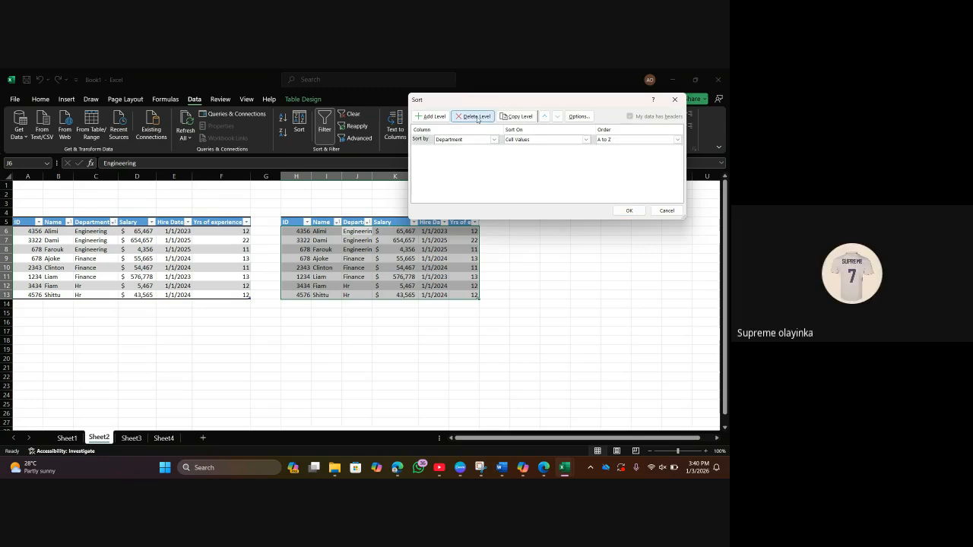
Add Salary as the second sort level, Largest to Smallest, and apply the sort to the copied table.
click(430, 117)
click(493, 150)
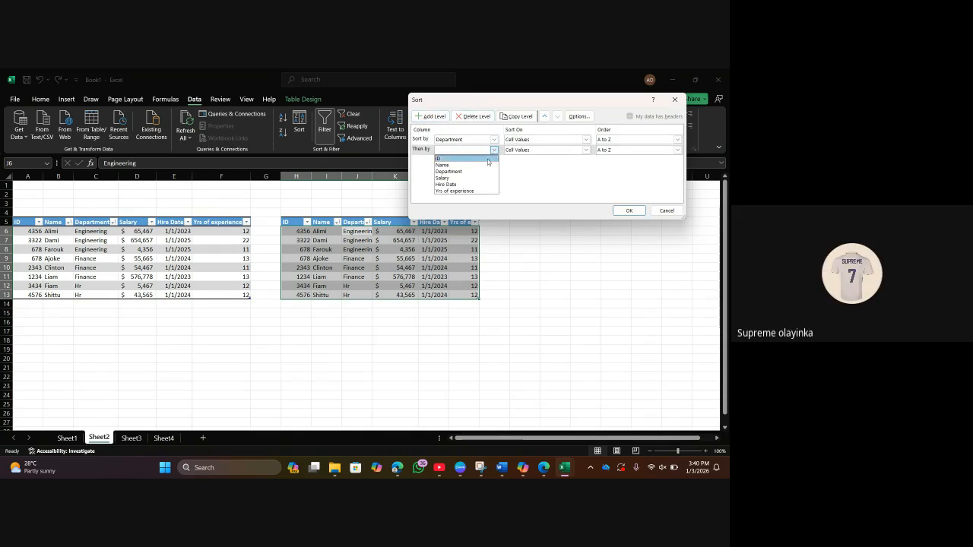
click(472, 179)
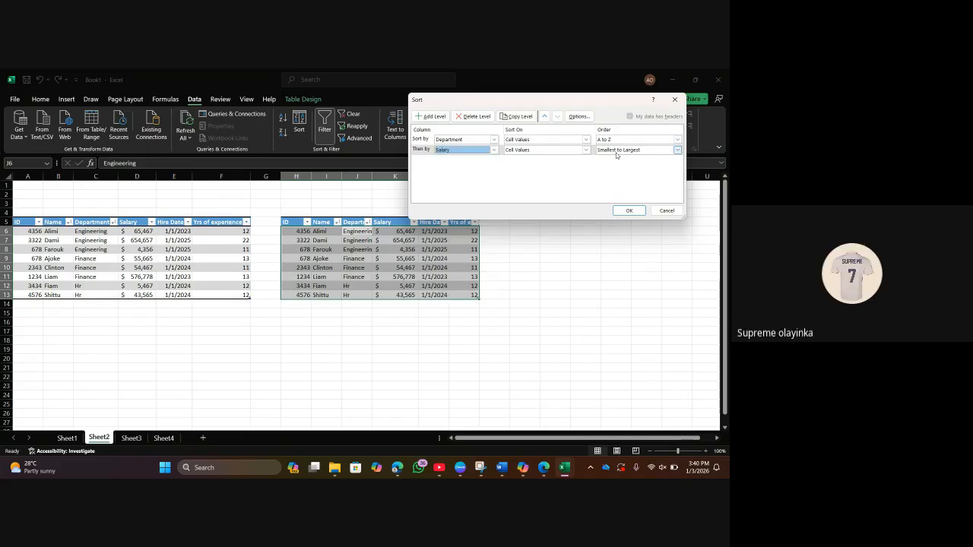
click(677, 152)
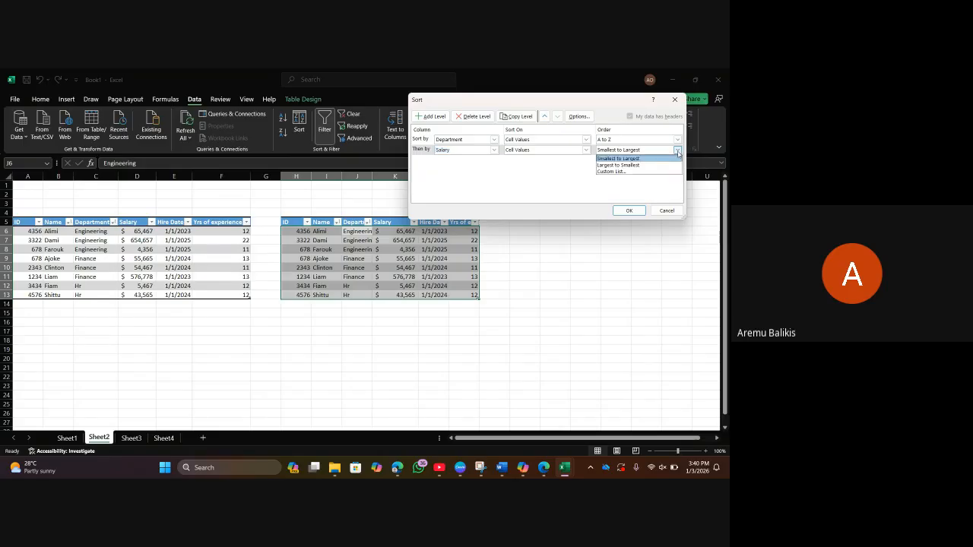
click(668, 164)
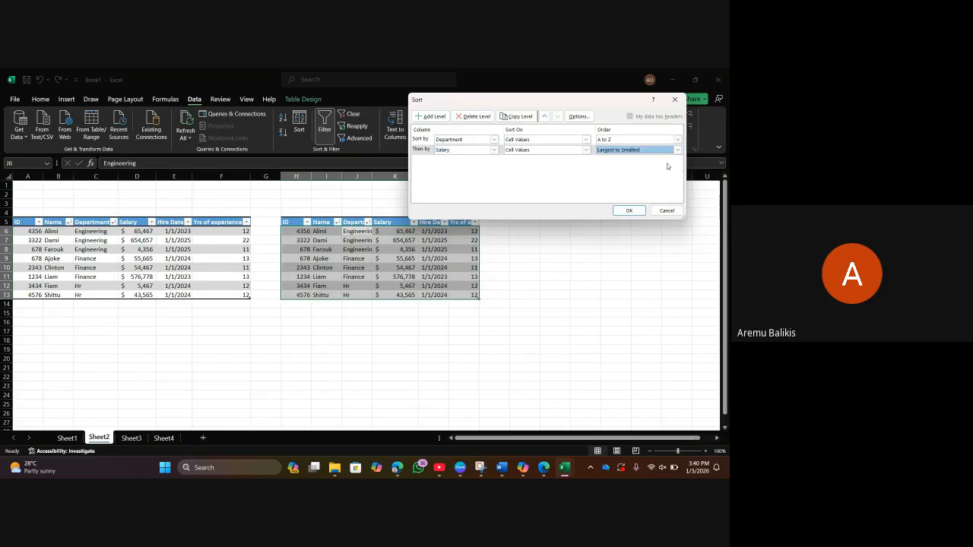
click(629, 210)
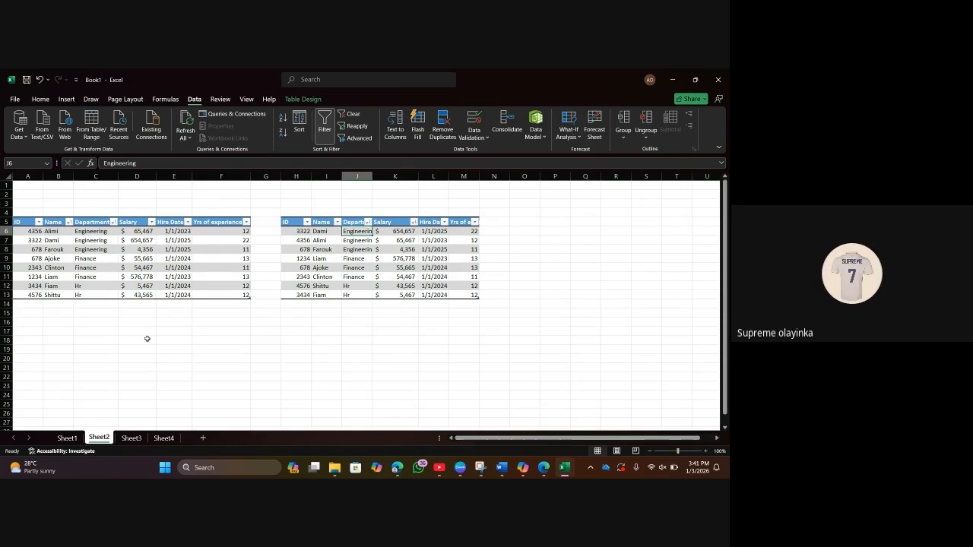
Try to turn on filtering with the empty cell B16 selected.
click(66, 322)
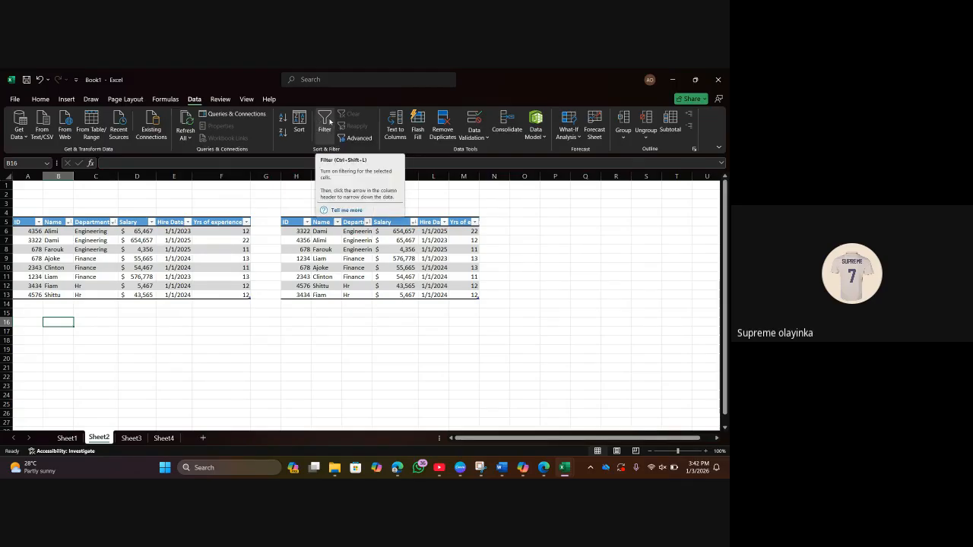
click(41, 99)
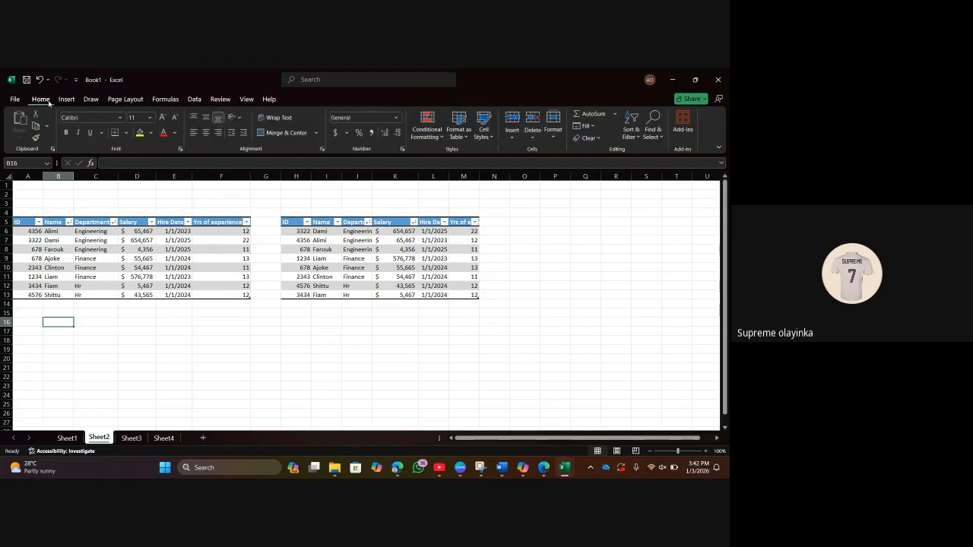
click(633, 134)
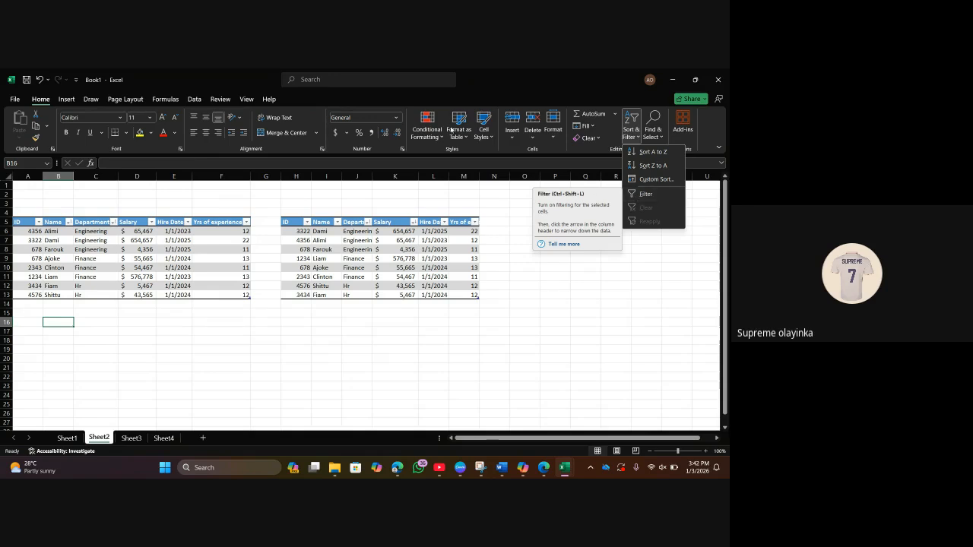
click(193, 99)
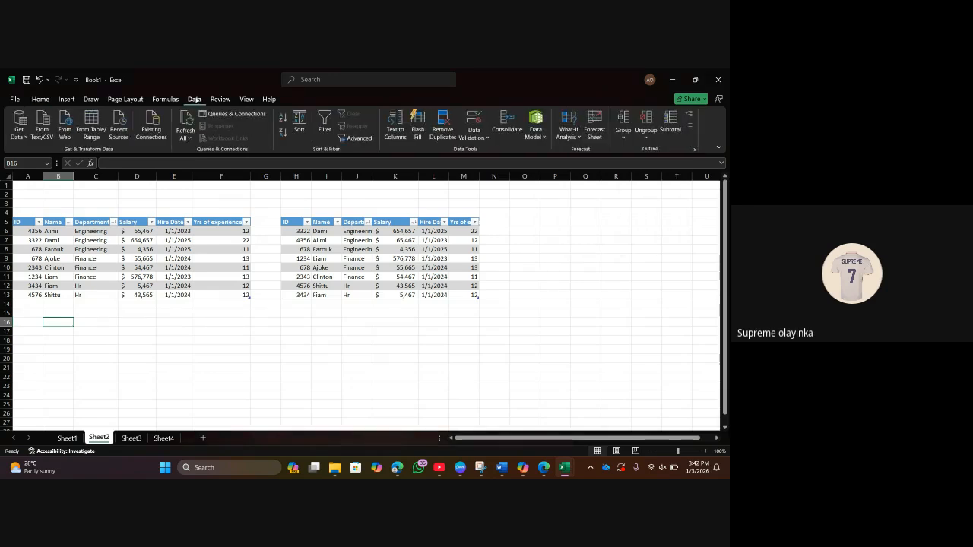
click(325, 122)
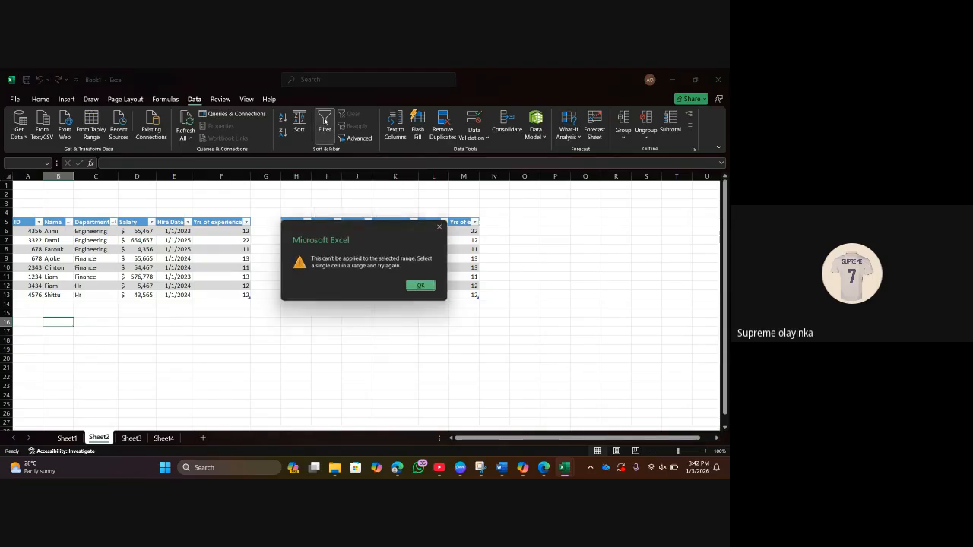
click(423, 287)
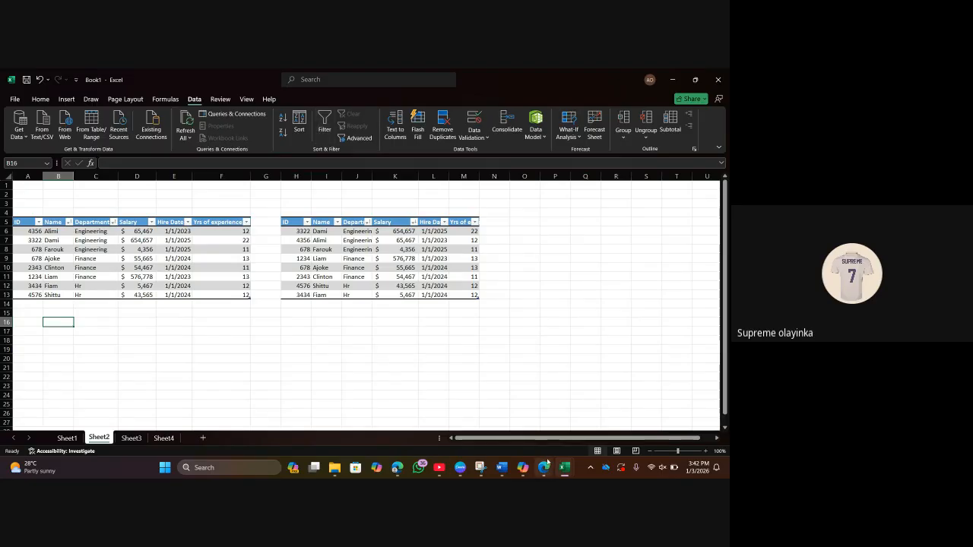
Switch to the global_unemployment_REAL_skewed_15750 workbook and turn on filtering for its dataset's header row.
mouse_move(558, 470)
click(614, 419)
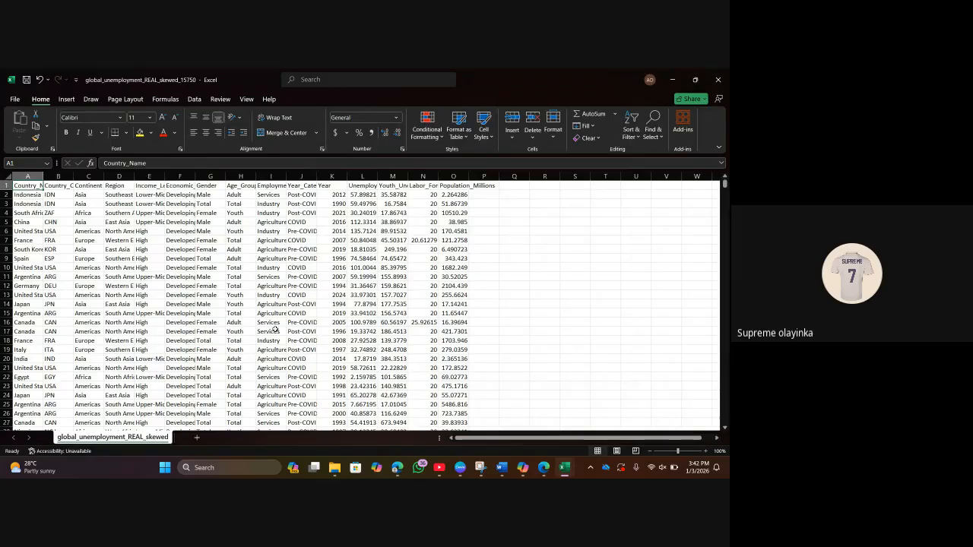
click(165, 313)
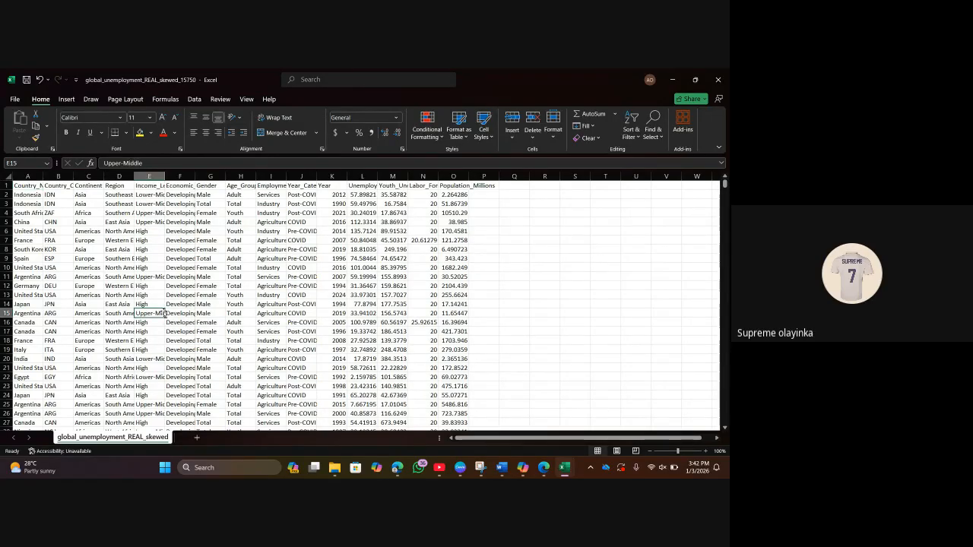
click(194, 99)
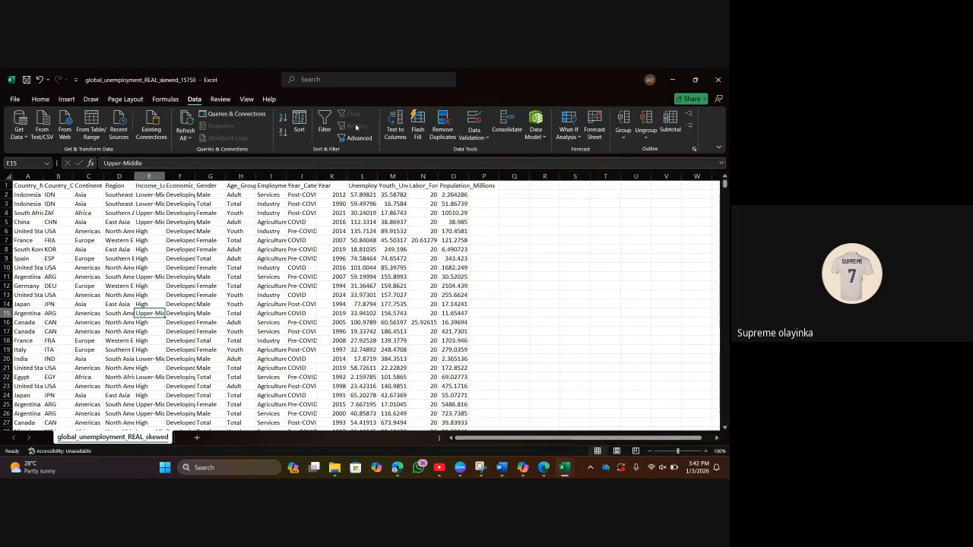
click(324, 125)
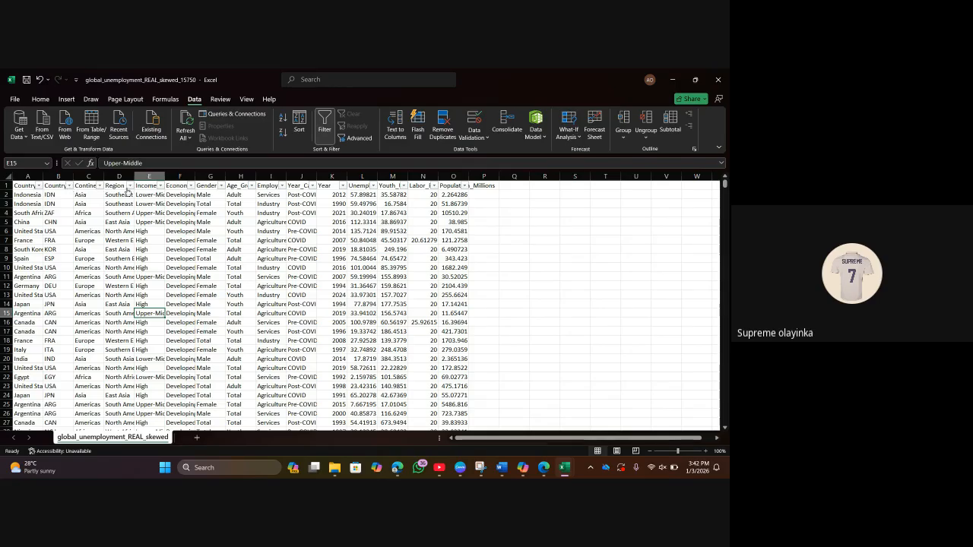
Return to Book1 and filter the first employee table's Department column to show only Engineering.
mouse_move(565, 472)
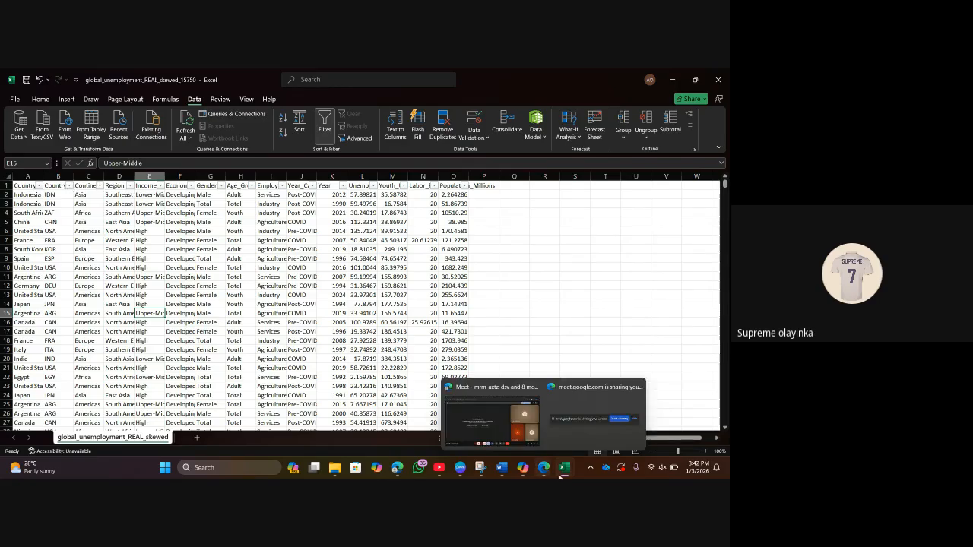
click(513, 417)
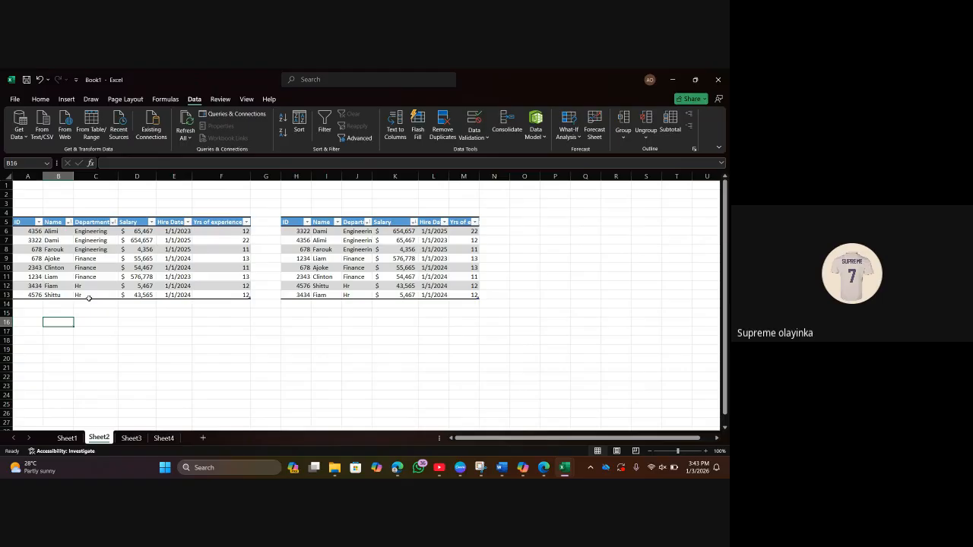
click(113, 222)
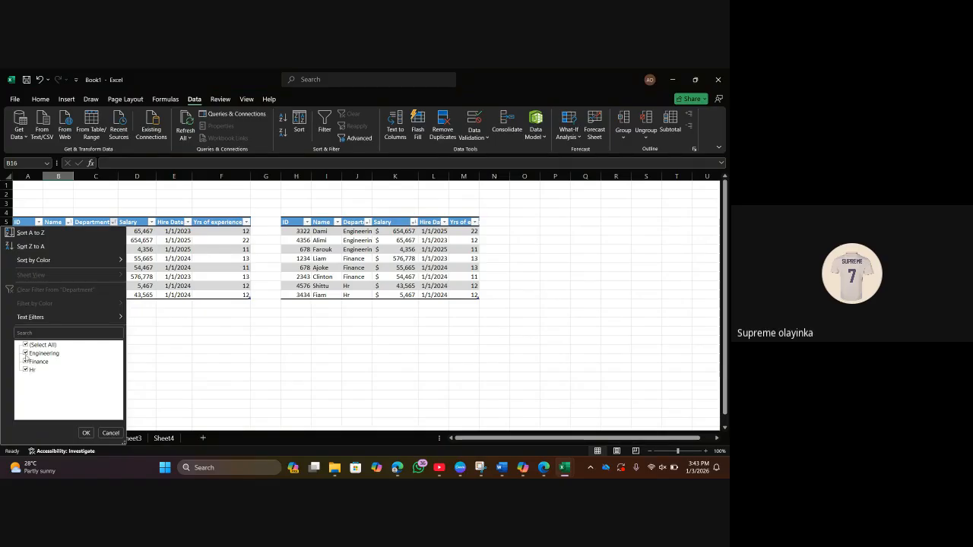
click(26, 362)
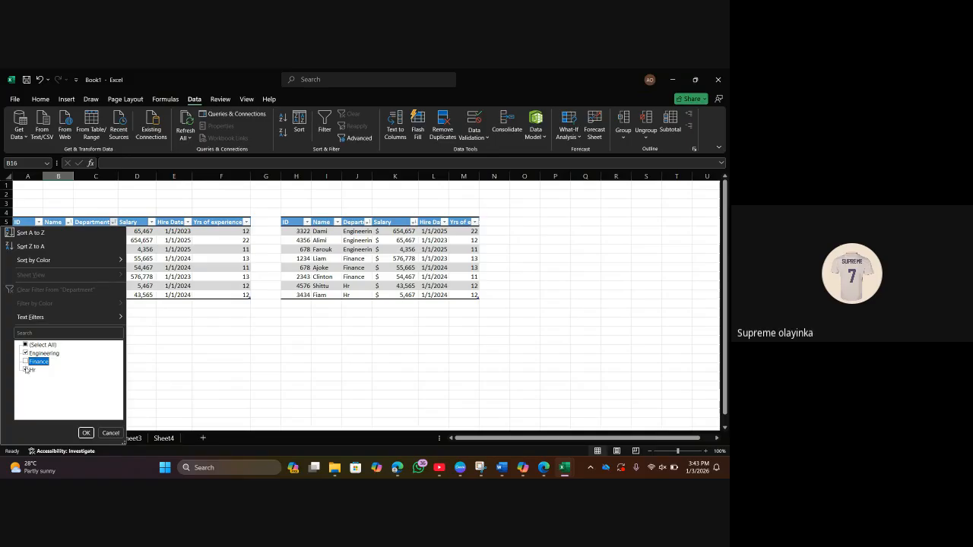
click(26, 370)
click(26, 345)
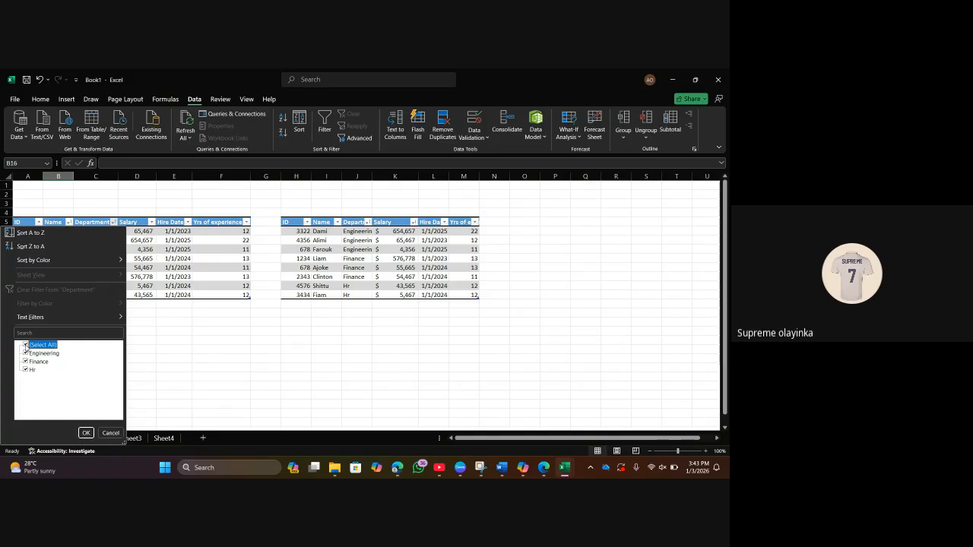
click(26, 345)
click(25, 353)
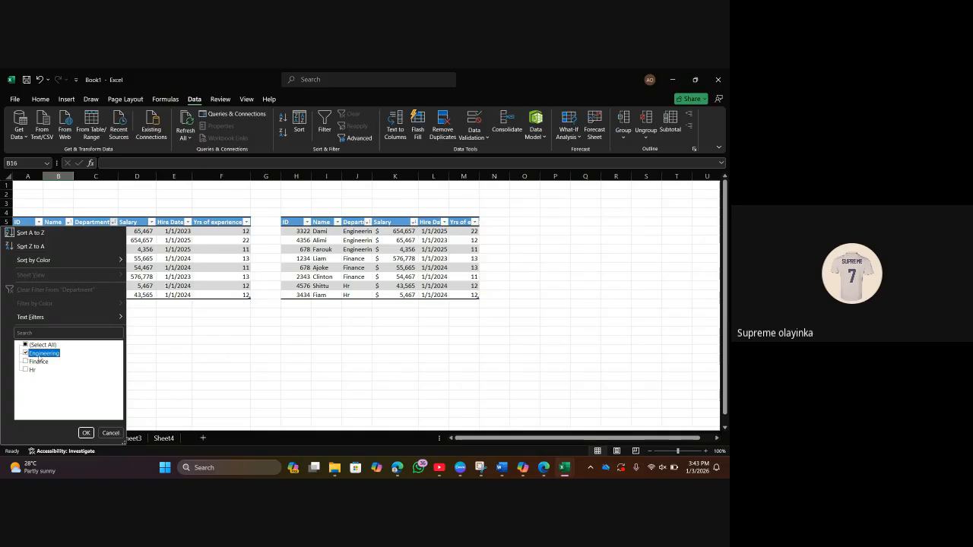
click(84, 435)
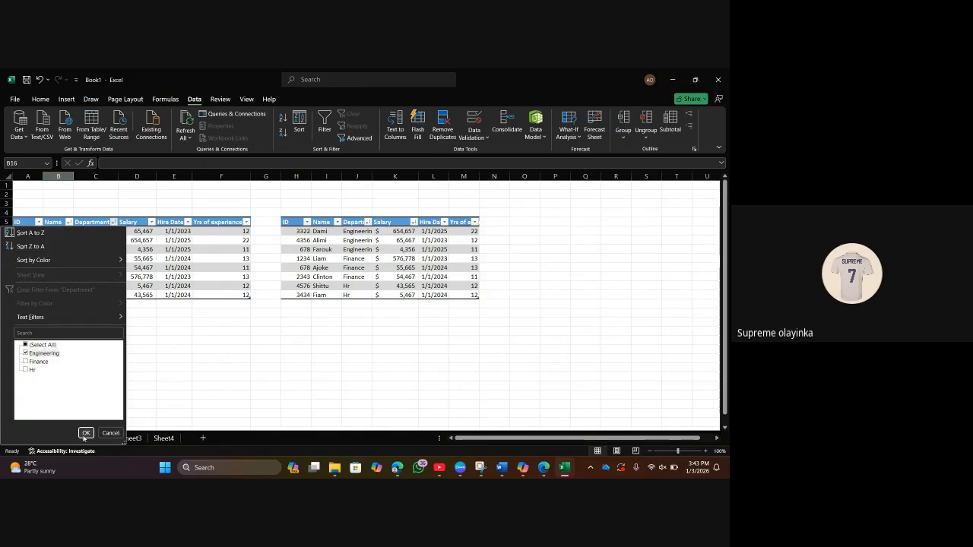
click(85, 433)
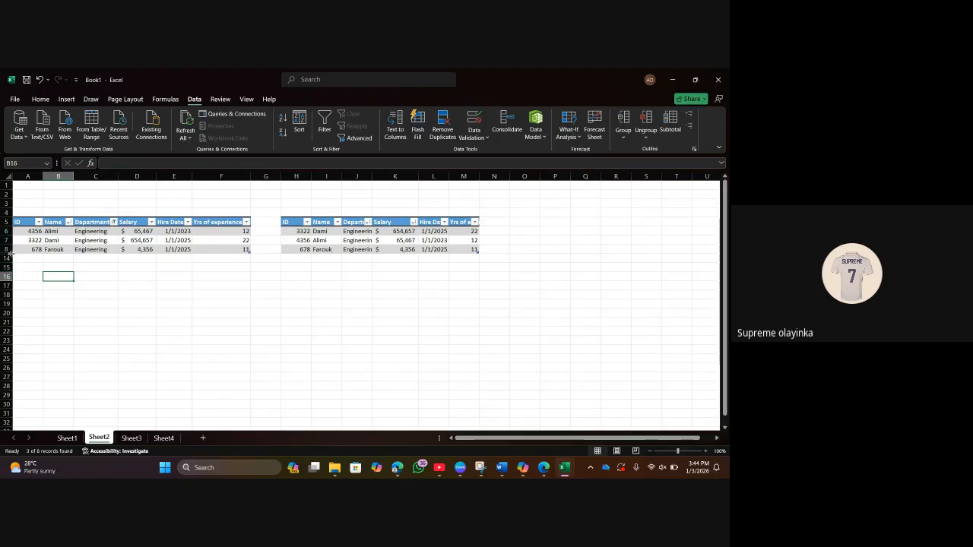
Try to reveal the filtered-out rows below row 8 by enlarging their row heights.
drag(10, 254, 20, 301)
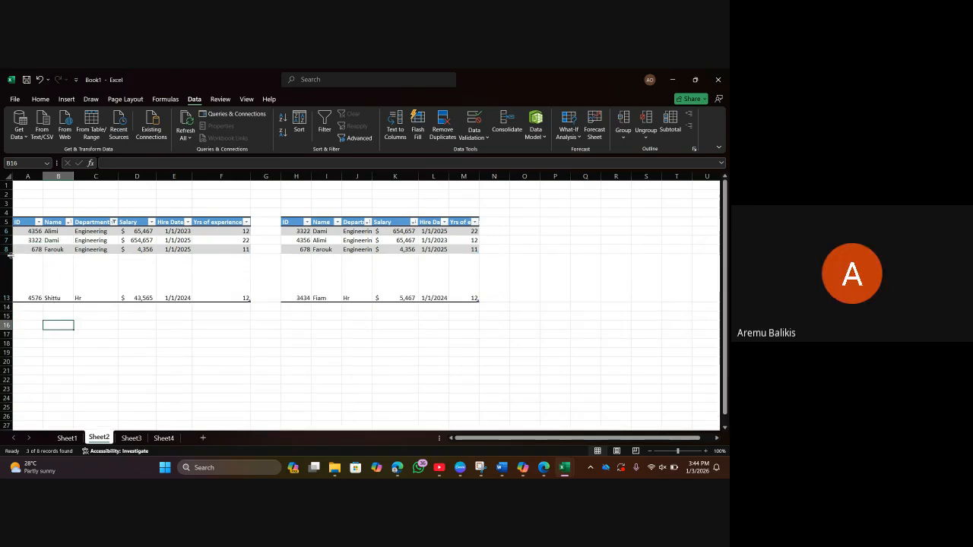
drag(10, 254, 10, 281)
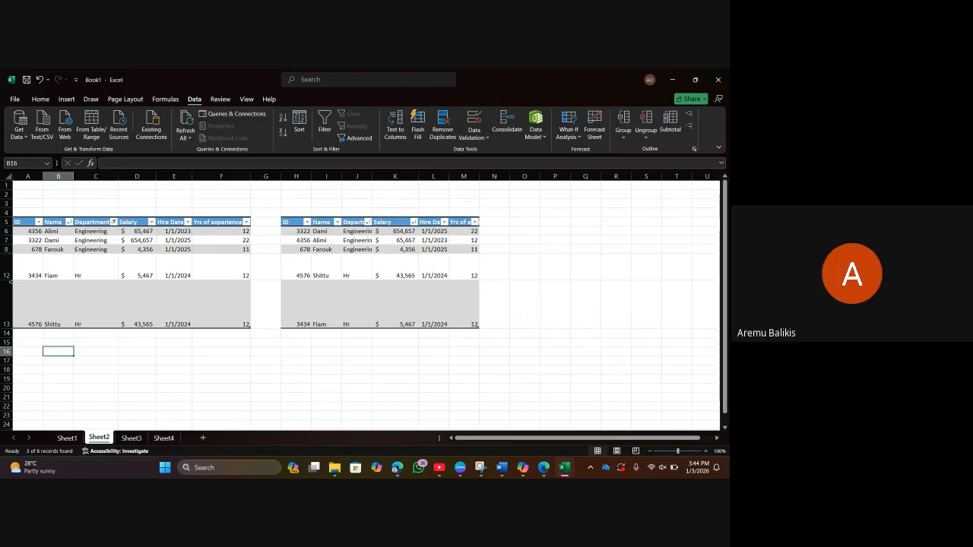
drag(11, 280, 13, 255)
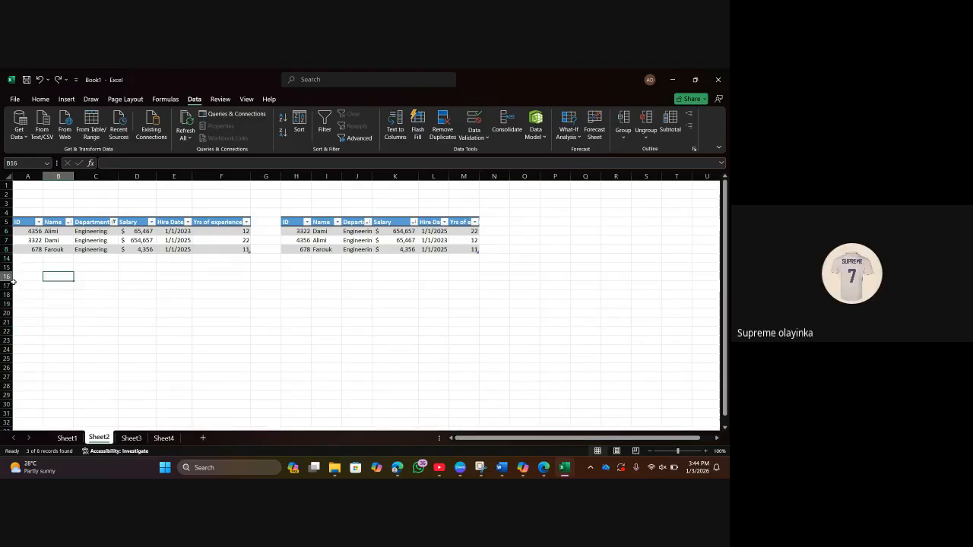
Add Finance to the first employee table's Department filter alongside Engineering.
click(114, 222)
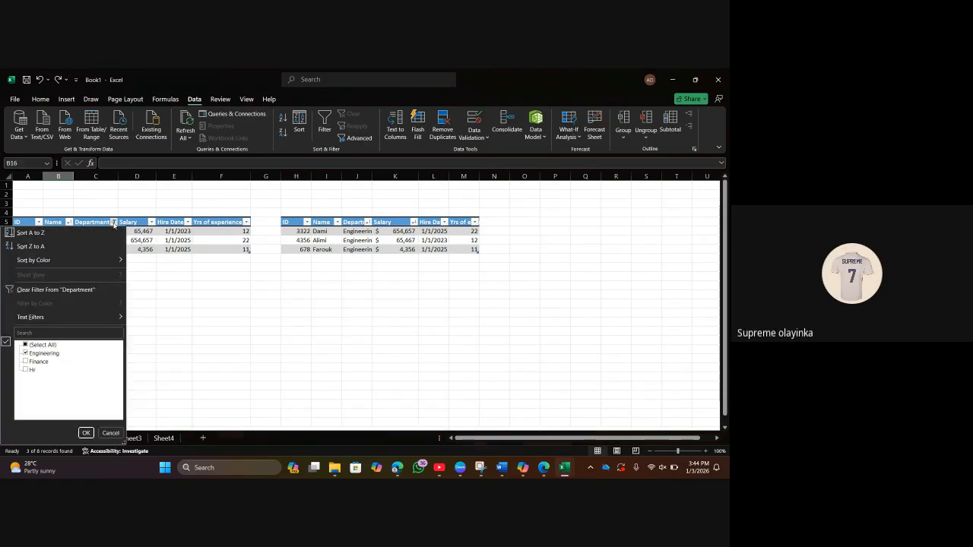
click(26, 362)
click(85, 433)
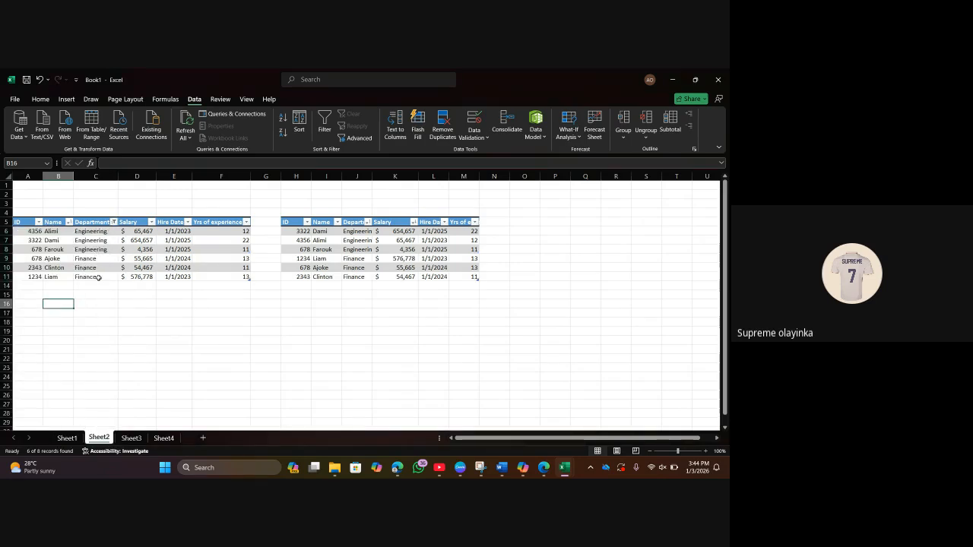
Filter the first employee table's Salary column to show only $576,778 and $654,657, keeping the Engineering and Finance department filter.
click(113, 222)
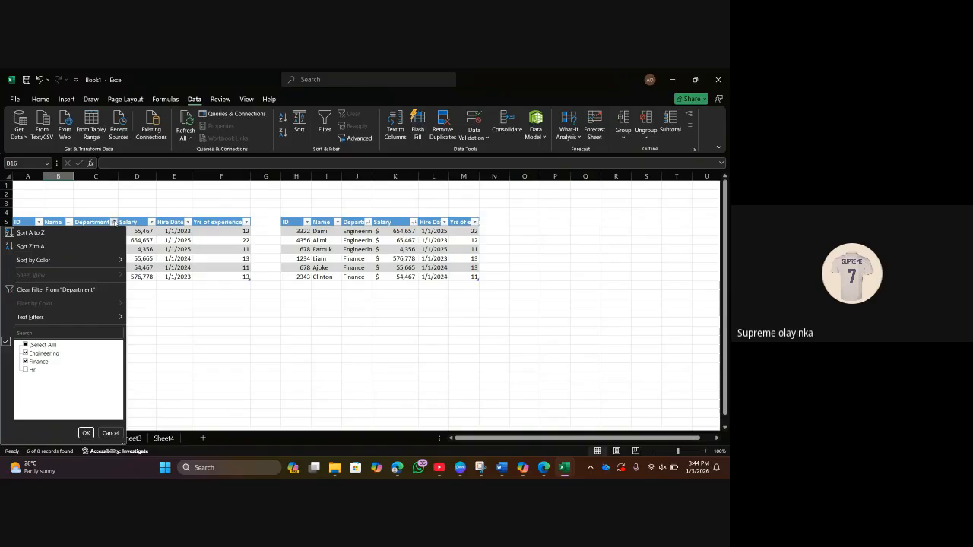
click(86, 433)
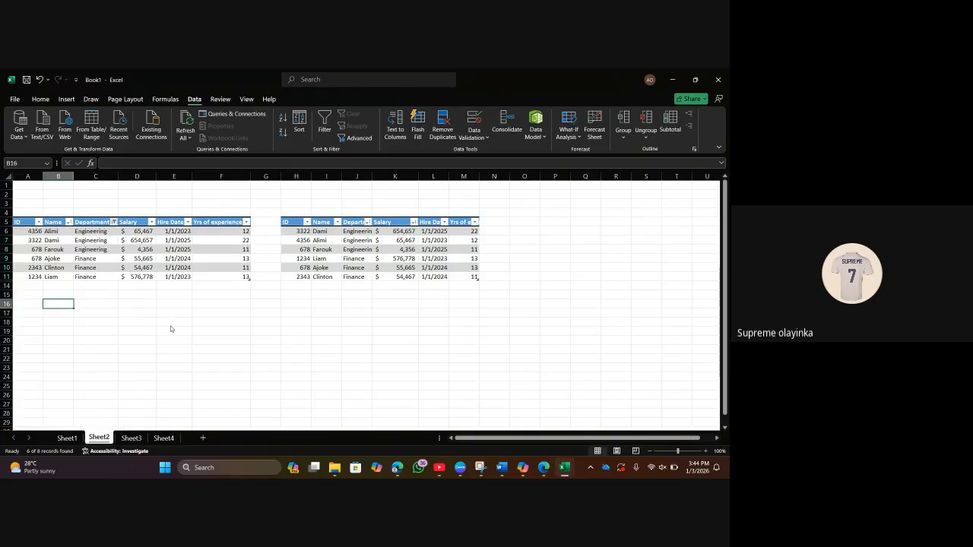
click(151, 222)
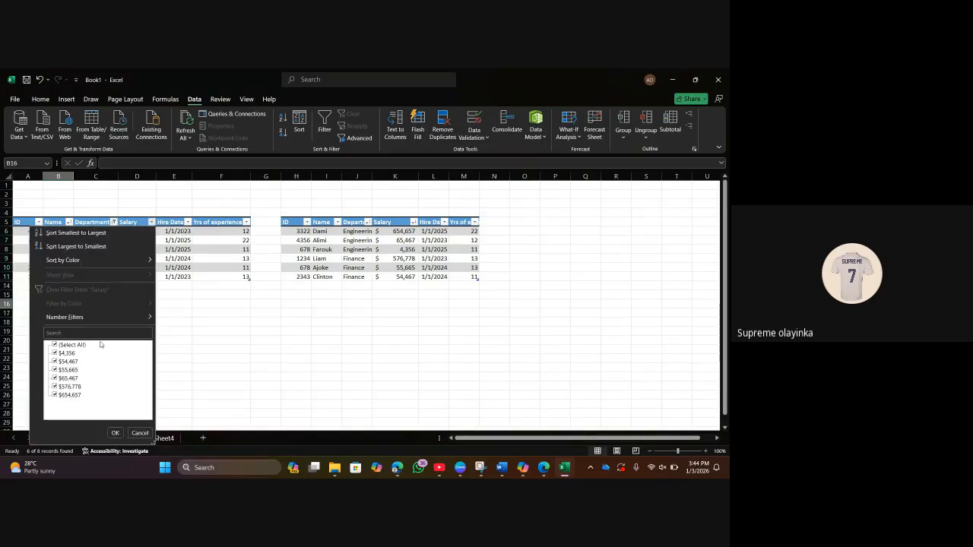
click(54, 346)
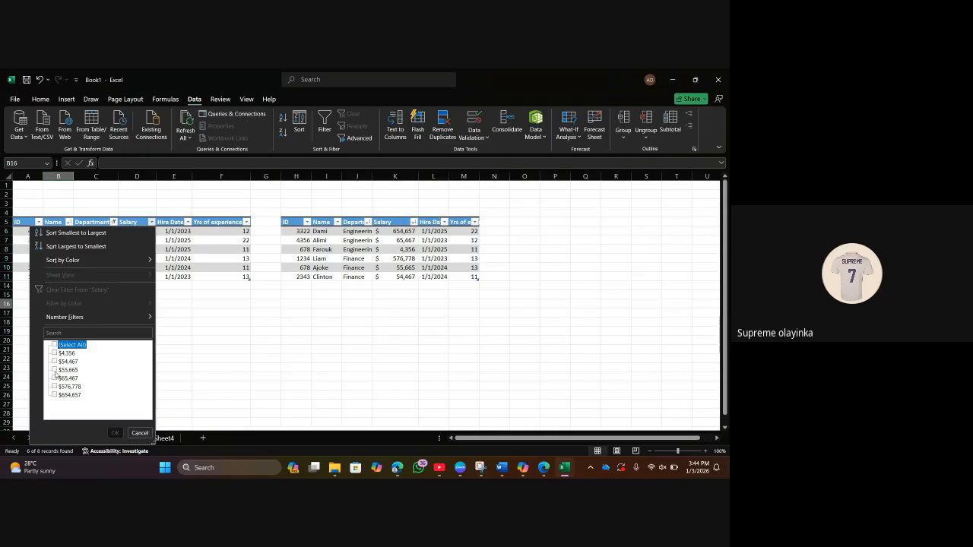
click(54, 370)
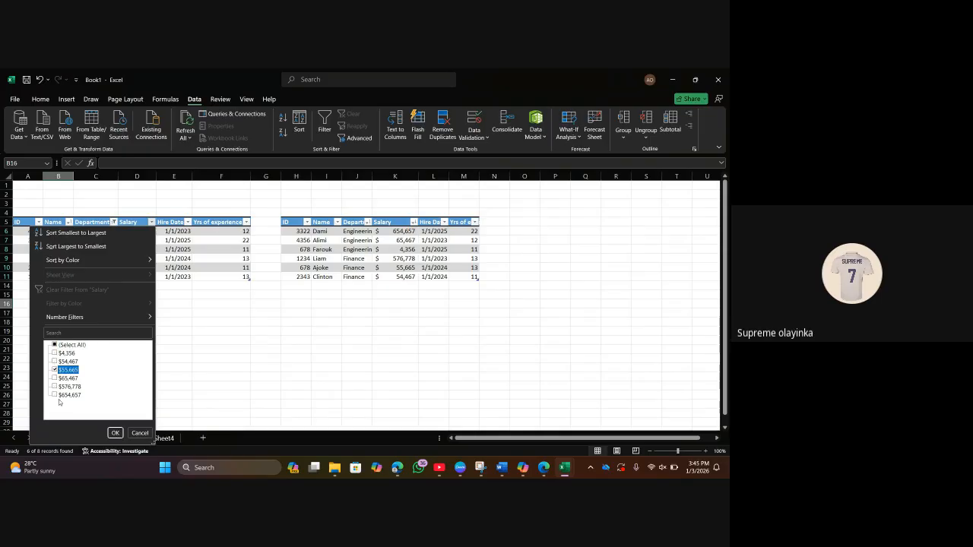
click(55, 396)
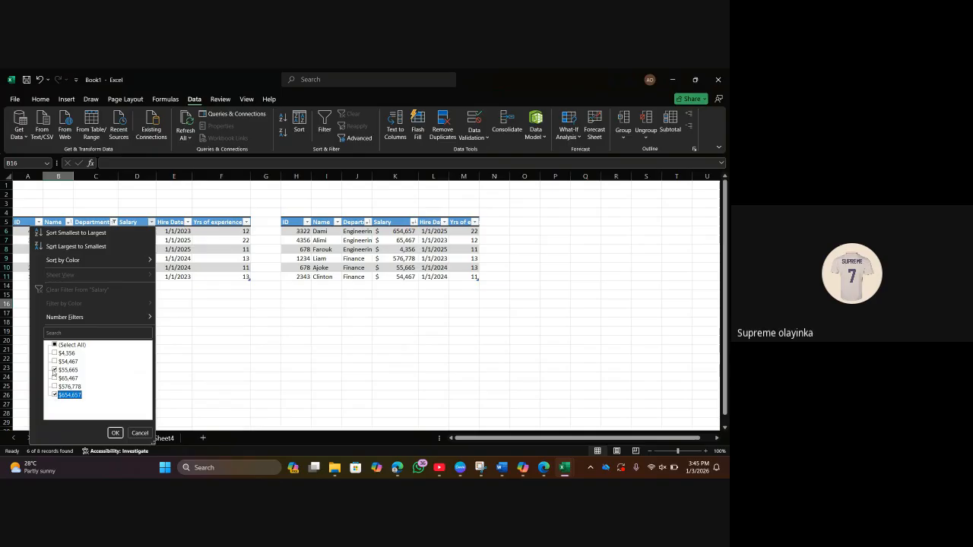
click(55, 370)
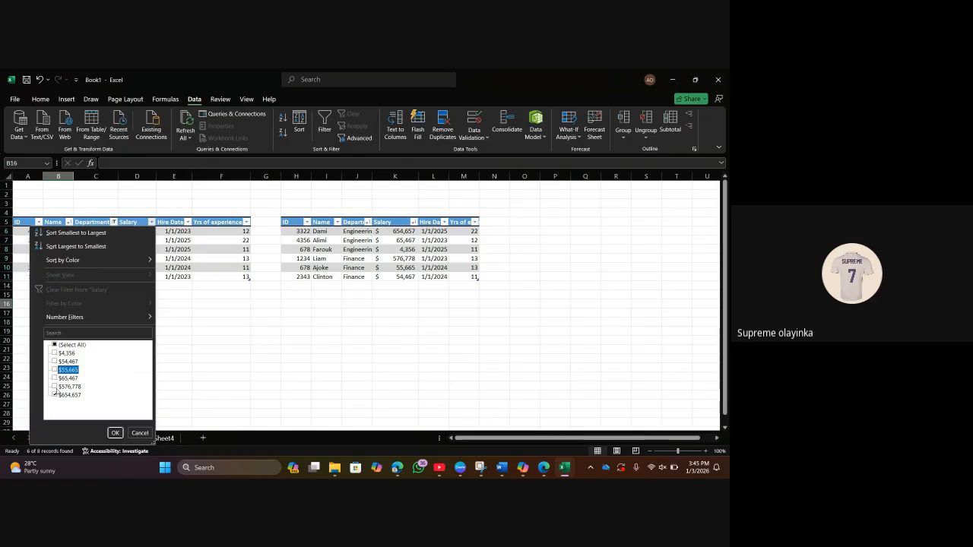
click(56, 387)
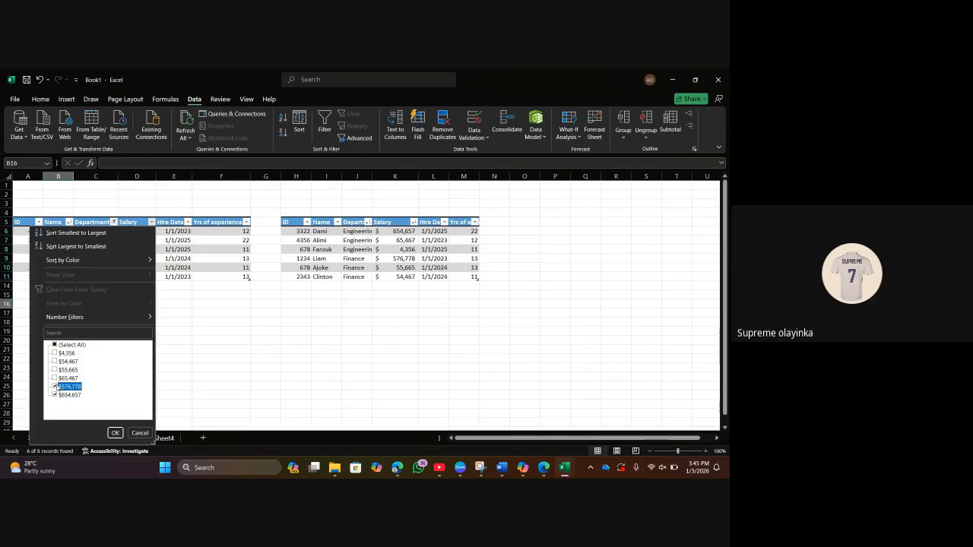
click(115, 434)
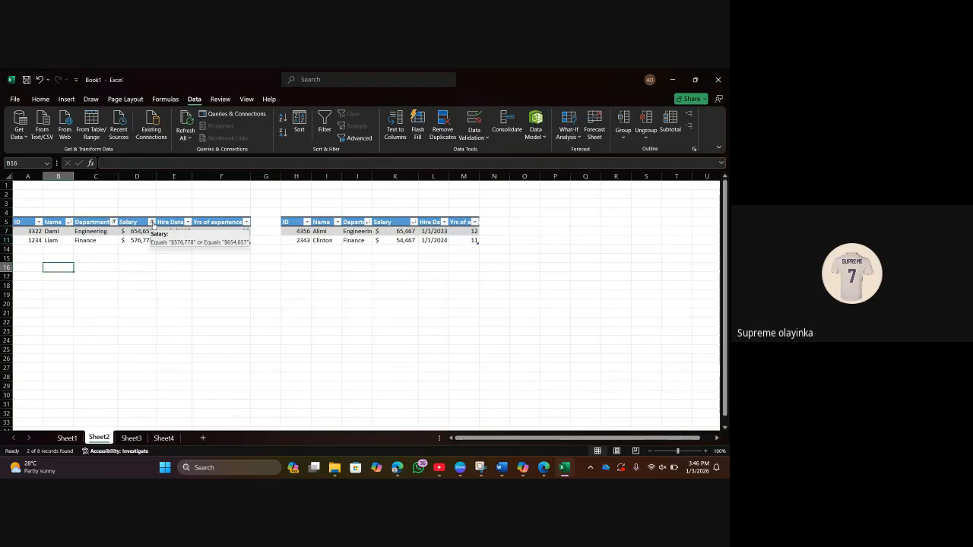
click(151, 222)
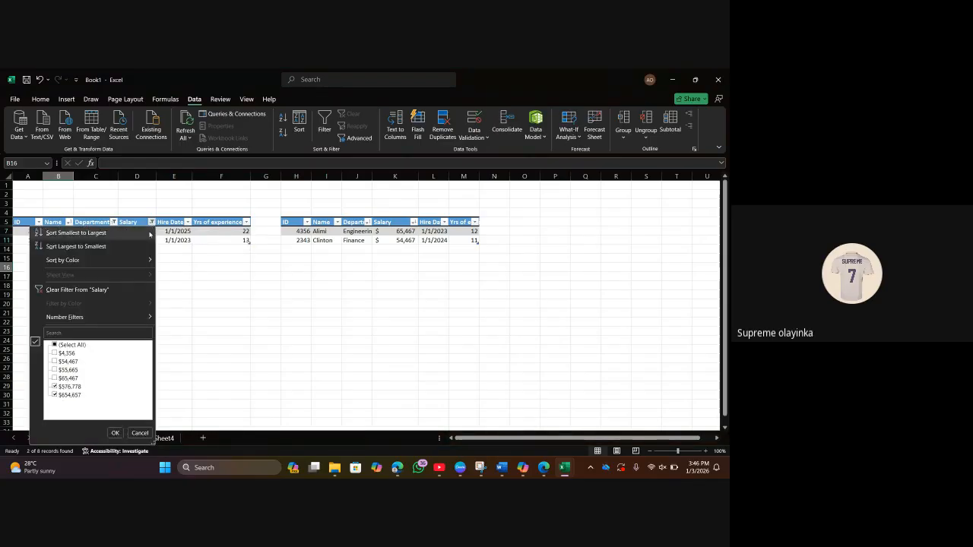
click(187, 313)
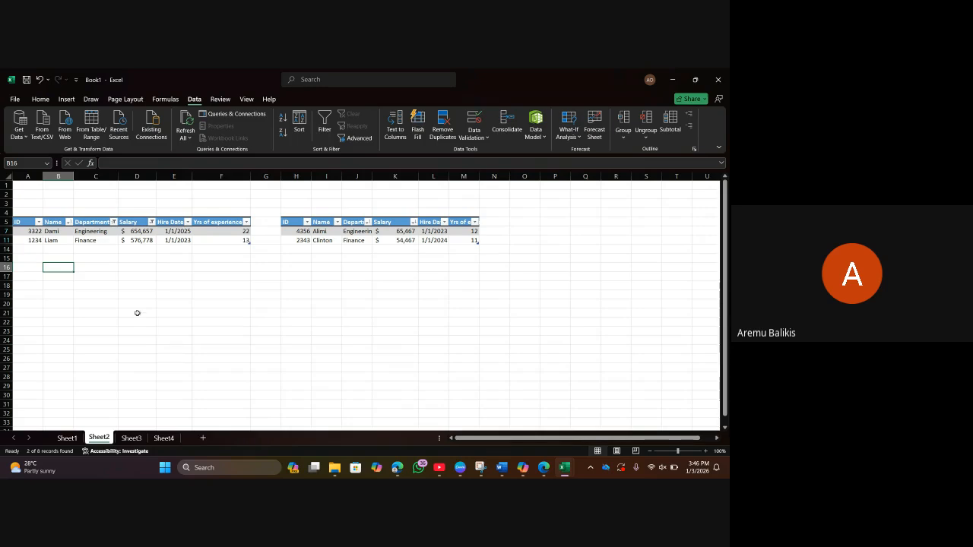
click(114, 222)
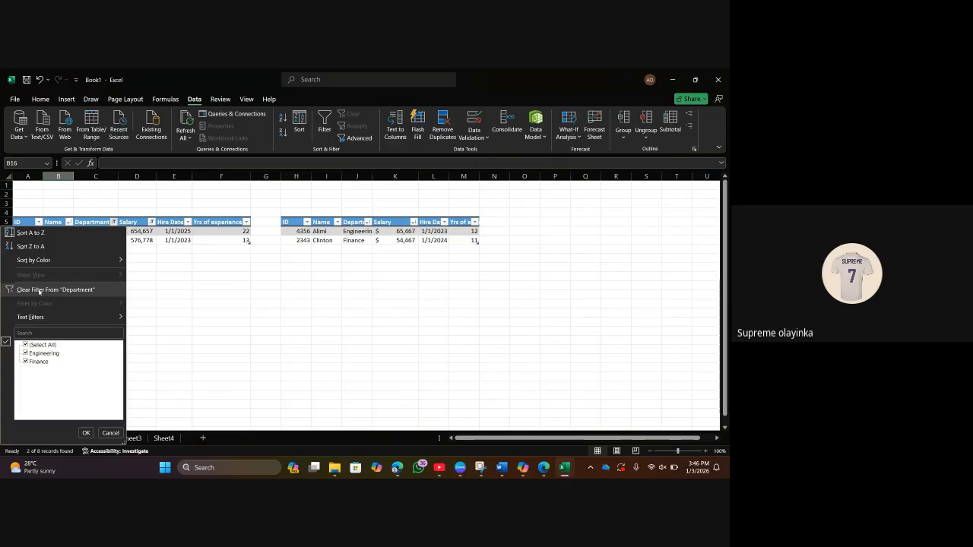
click(177, 282)
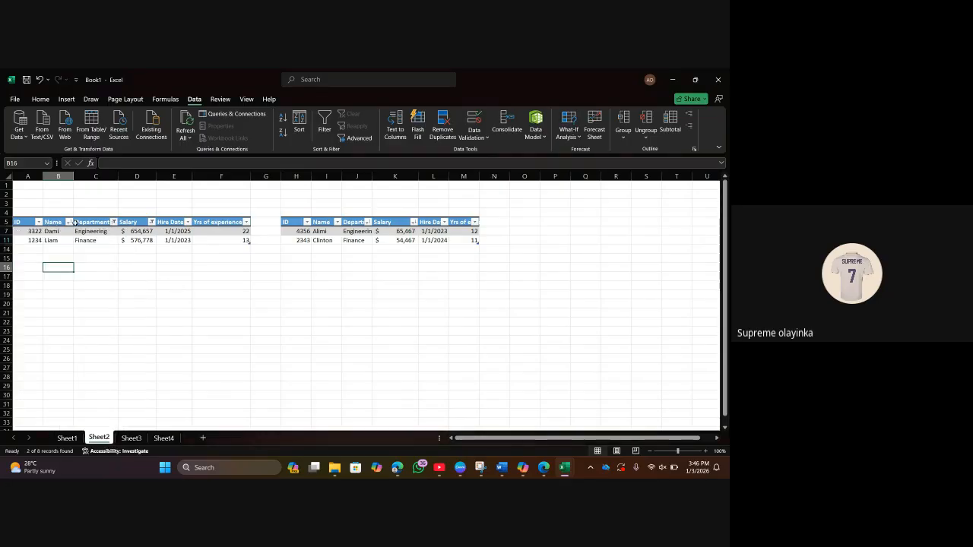
click(69, 222)
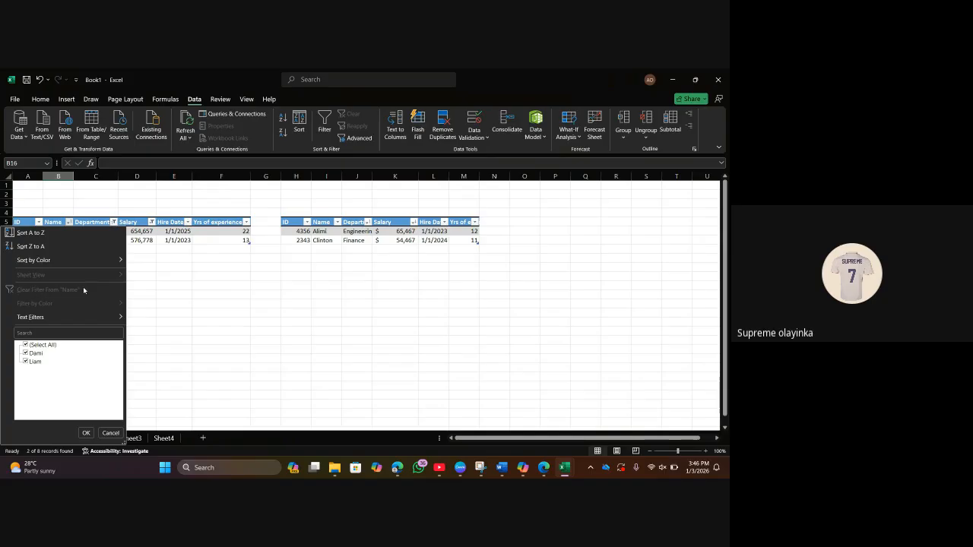
click(165, 269)
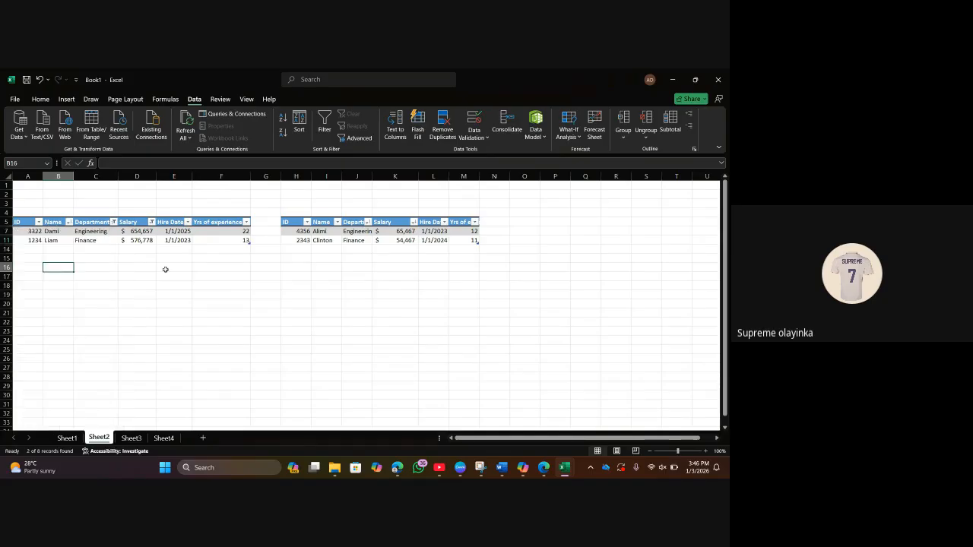
Clear the Department and Salary filters from the first employee table.
click(114, 222)
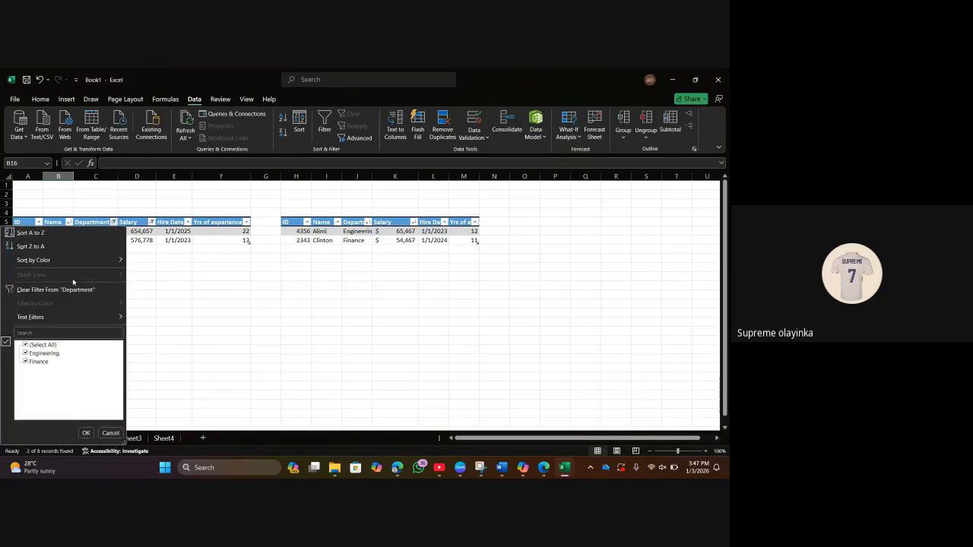
click(41, 291)
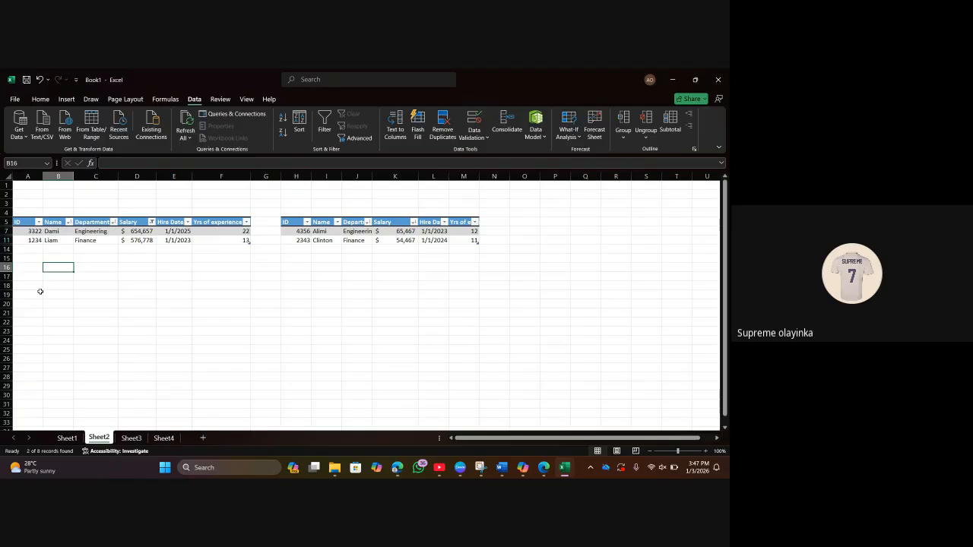
click(152, 222)
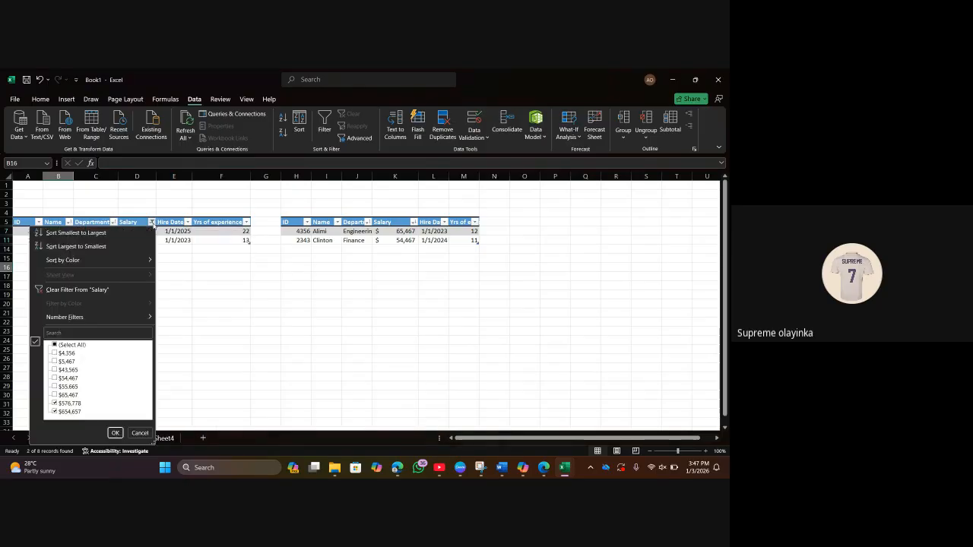
click(86, 289)
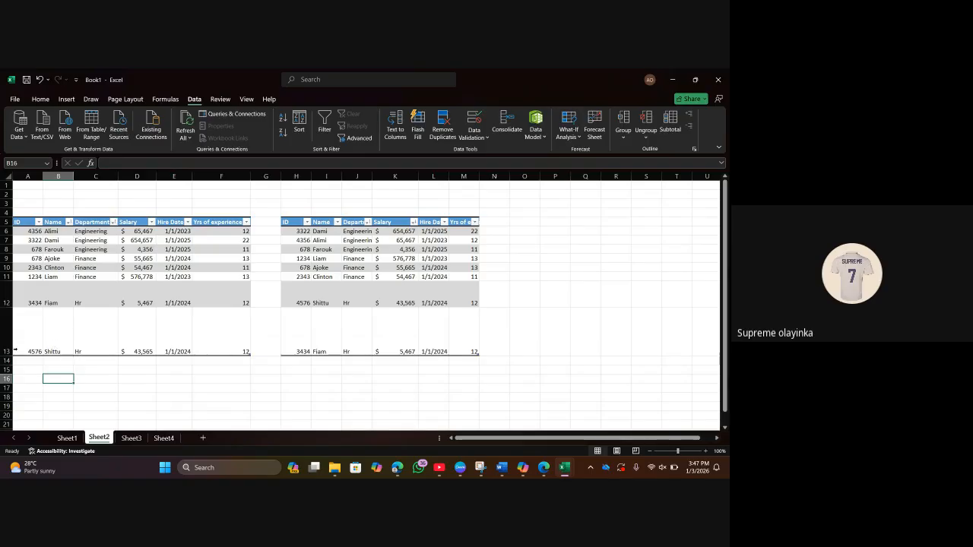
Reduce the heights of the enlarged rows 12 and 13 to roughly match the other table rows.
drag(11, 355, 11, 293)
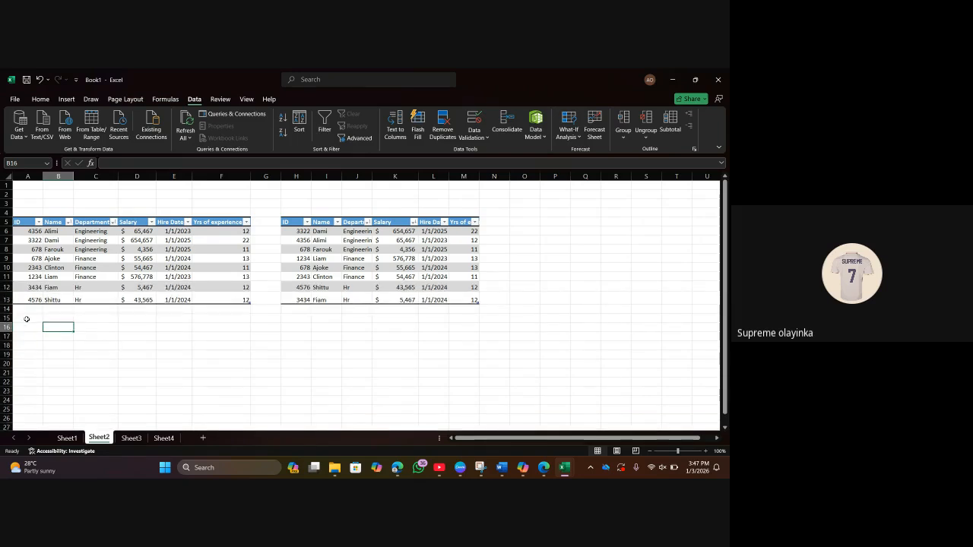
drag(10, 304, 11, 300)
click(168, 373)
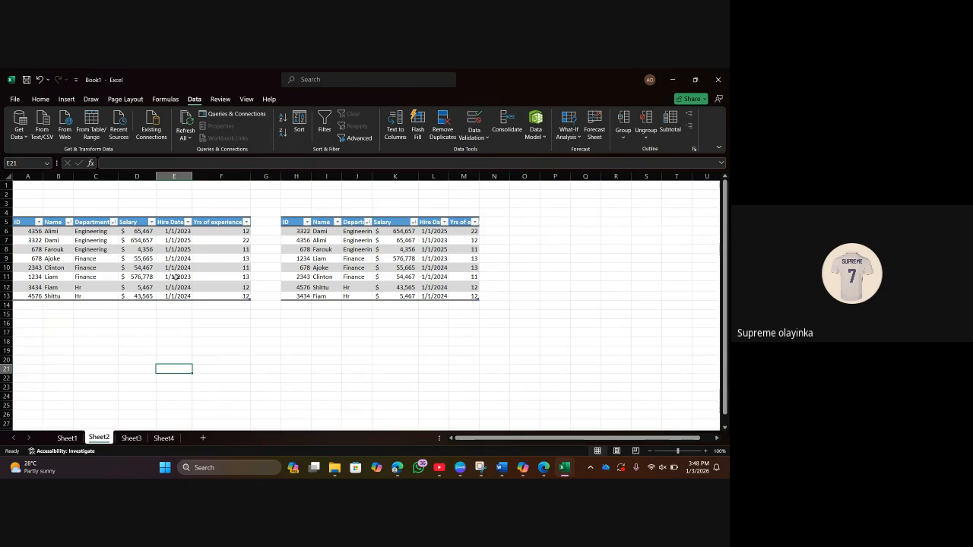
Apply a number filter to the first employee table's Salary column showing only salaries less than 50000.
click(151, 222)
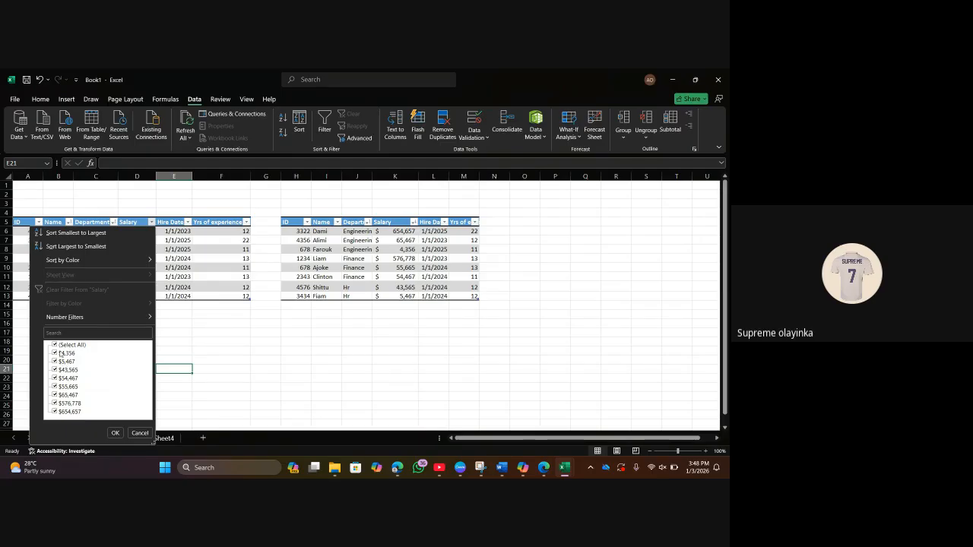
mouse_move(76, 319)
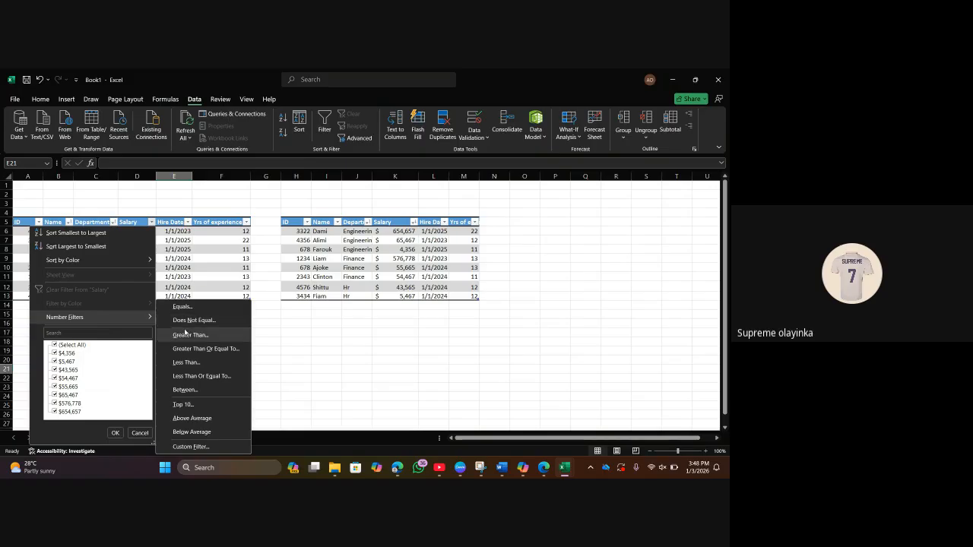
click(182, 363)
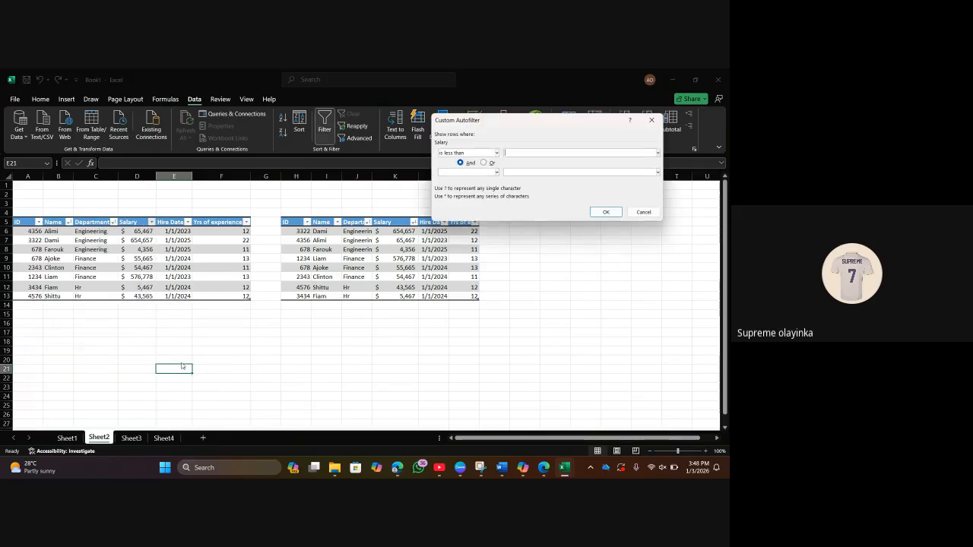
click(505, 153)
text(50000)
click(617, 208)
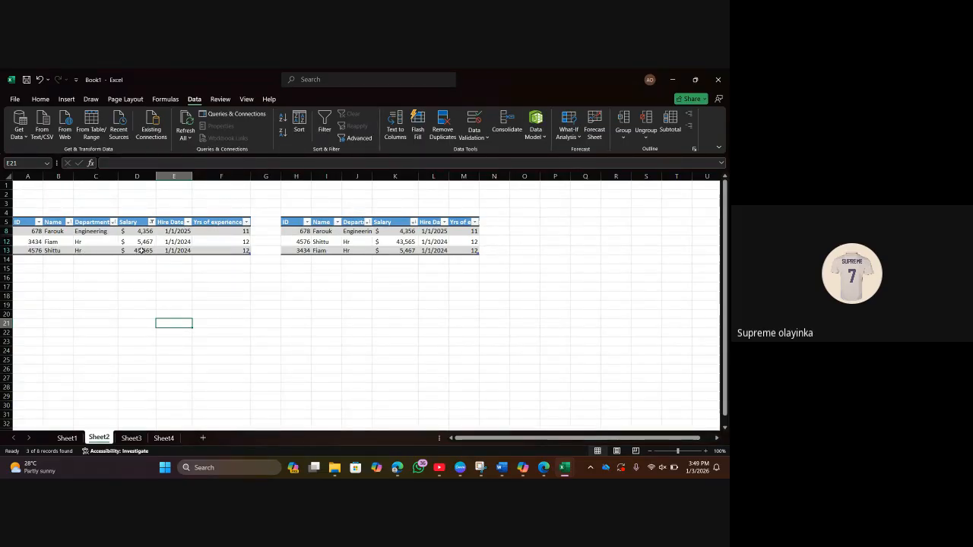
Highlight the filtered employees' cells in the first table's Name column with a yellow fill.
drag(50, 234, 50, 248)
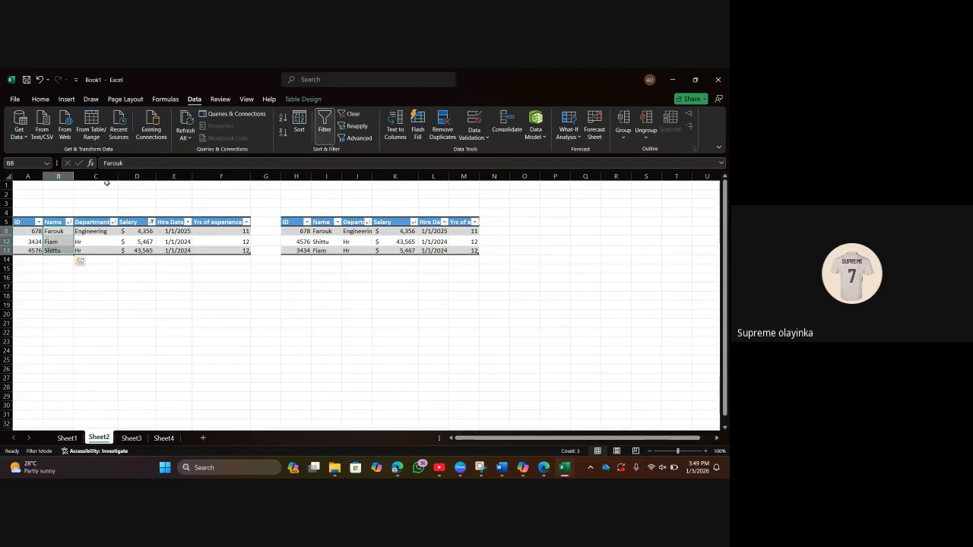
click(41, 99)
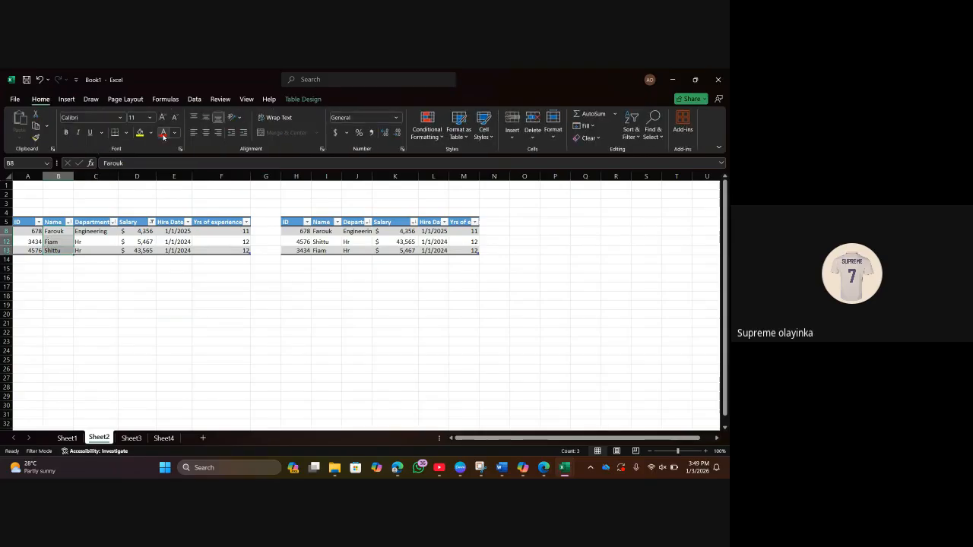
click(144, 136)
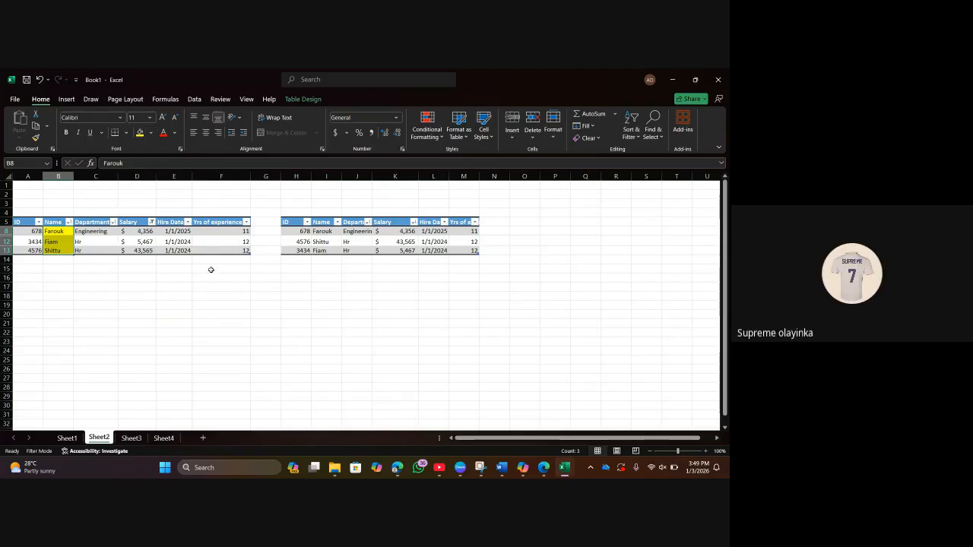
Open the filter options for the first employee table's Salary column.
click(151, 221)
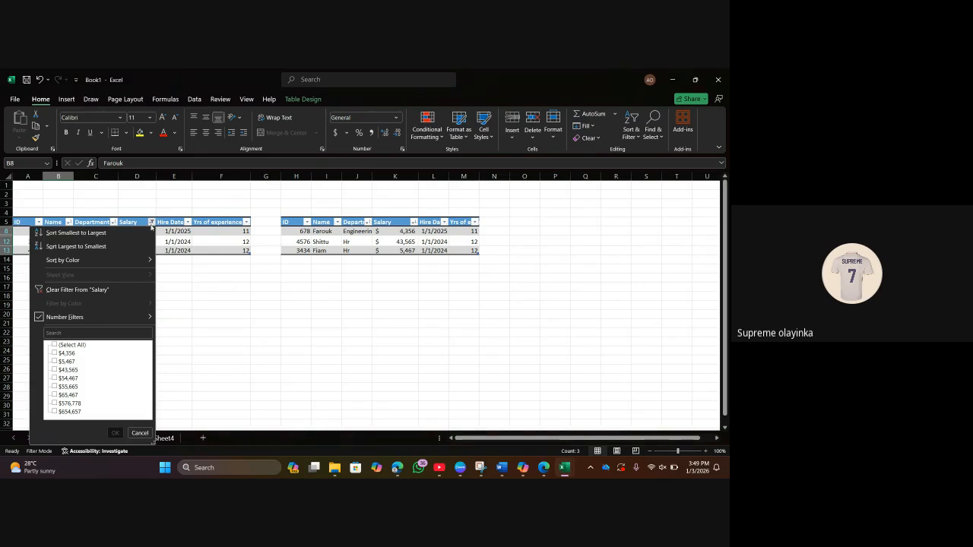
Clear the Salary filter from the first employee table.
click(83, 287)
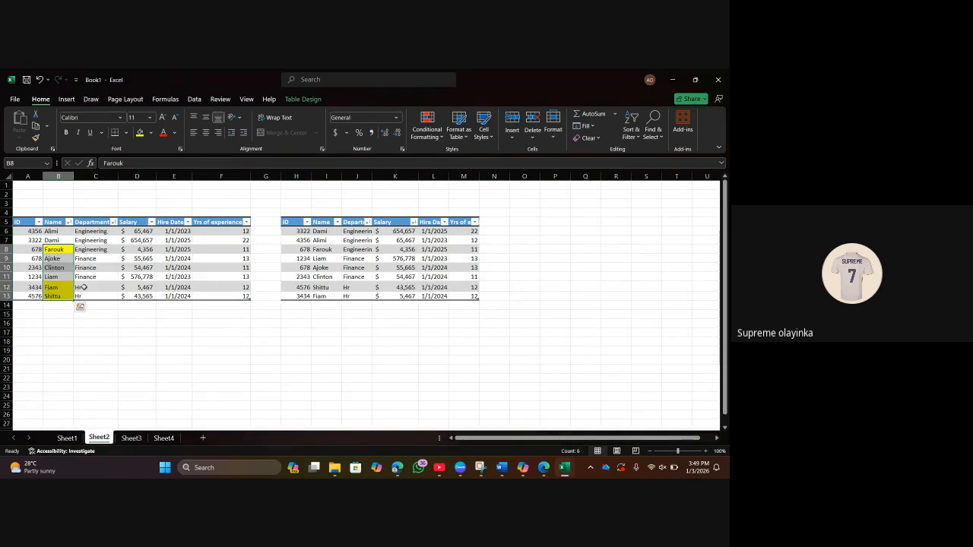
click(540, 333)
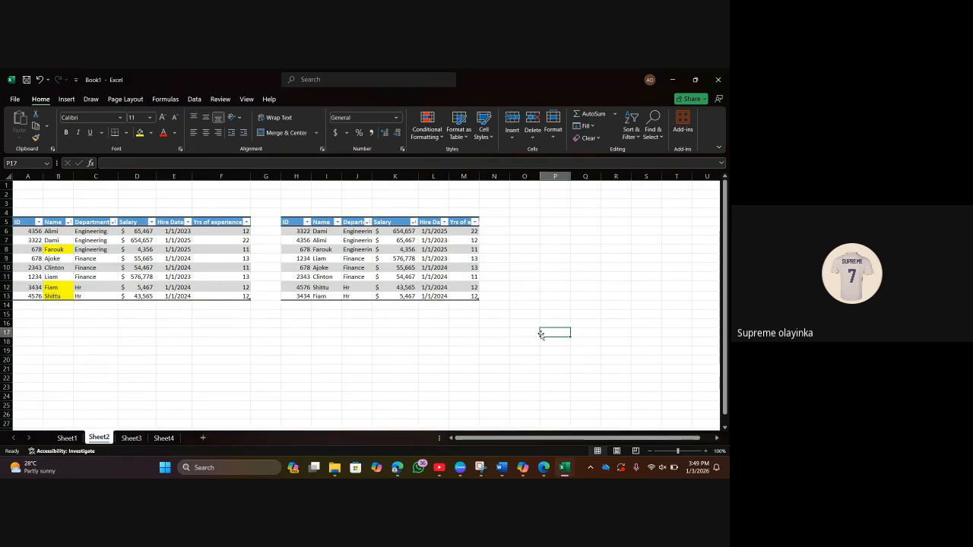
click(616, 303)
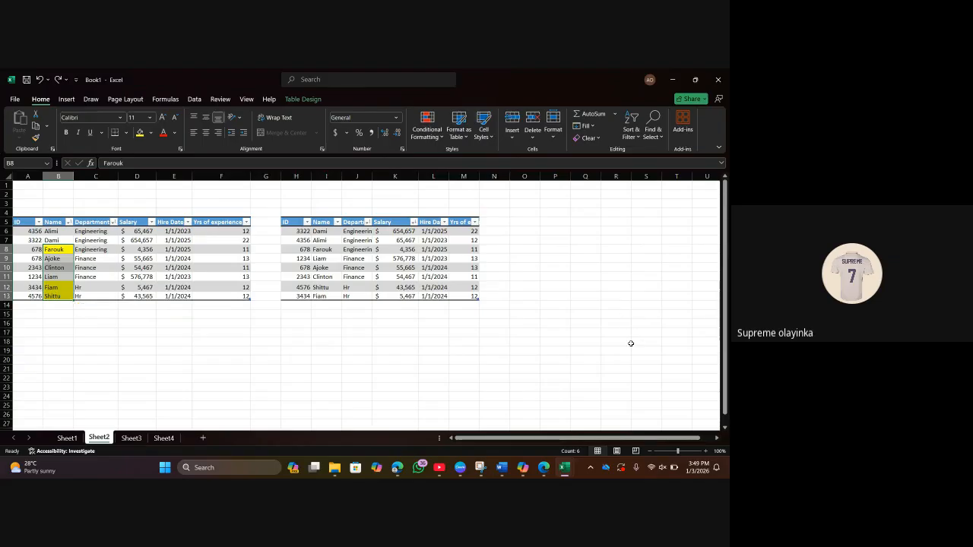
click(492, 378)
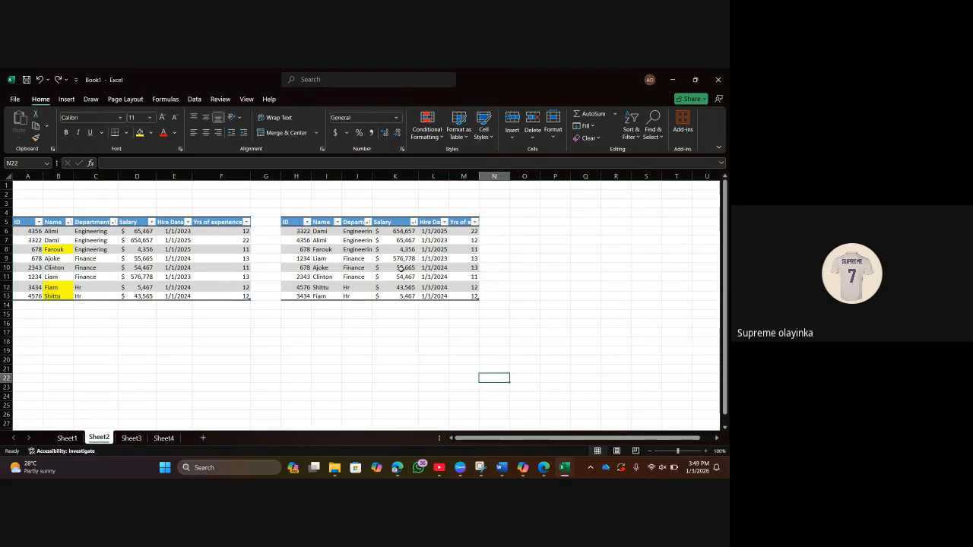
Filter the second table's Salary column to the top 5 items with the Top 10 number filter.
click(358, 286)
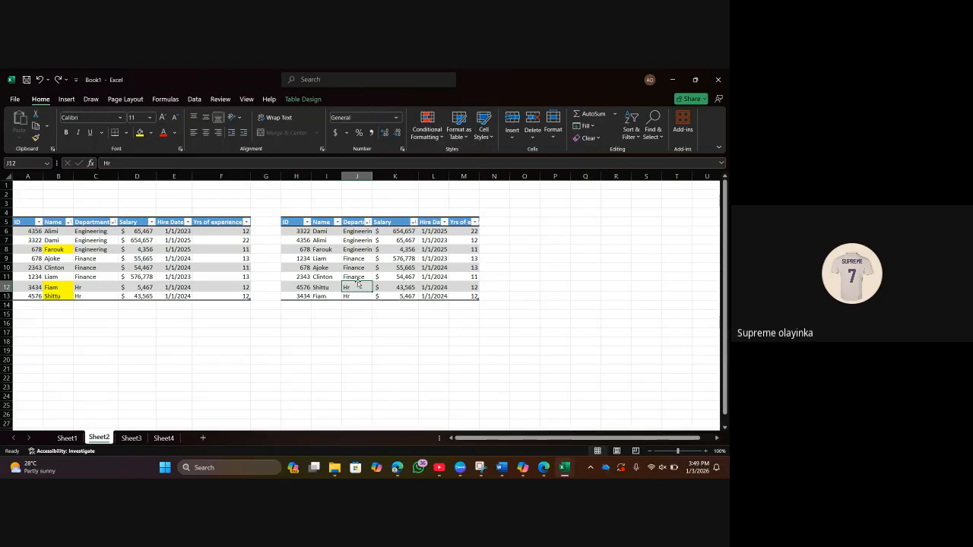
double_click(403, 286)
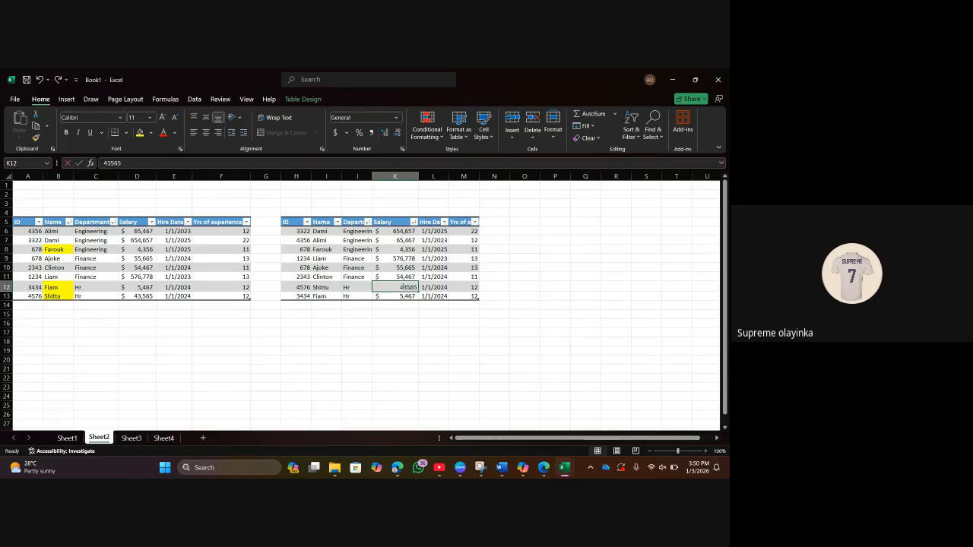
click(413, 221)
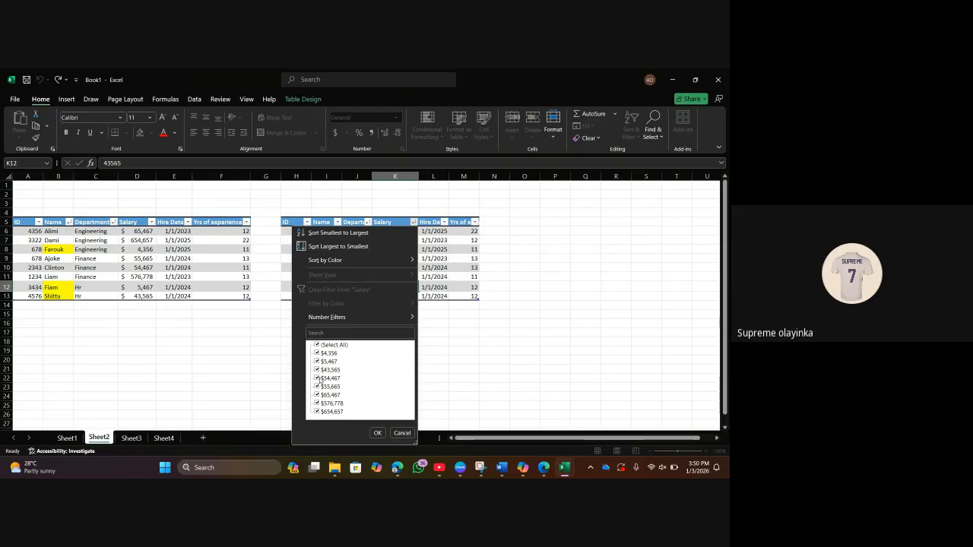
mouse_move(342, 323)
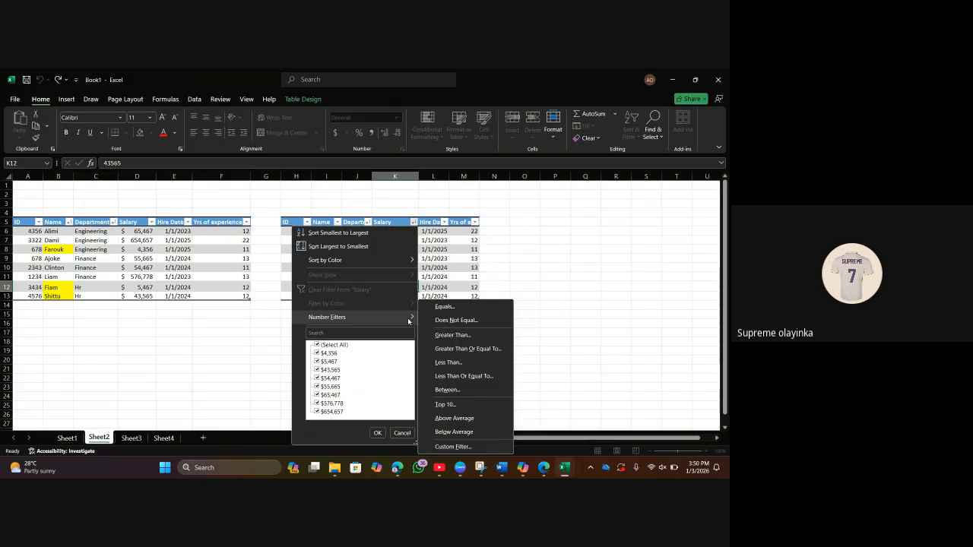
click(447, 405)
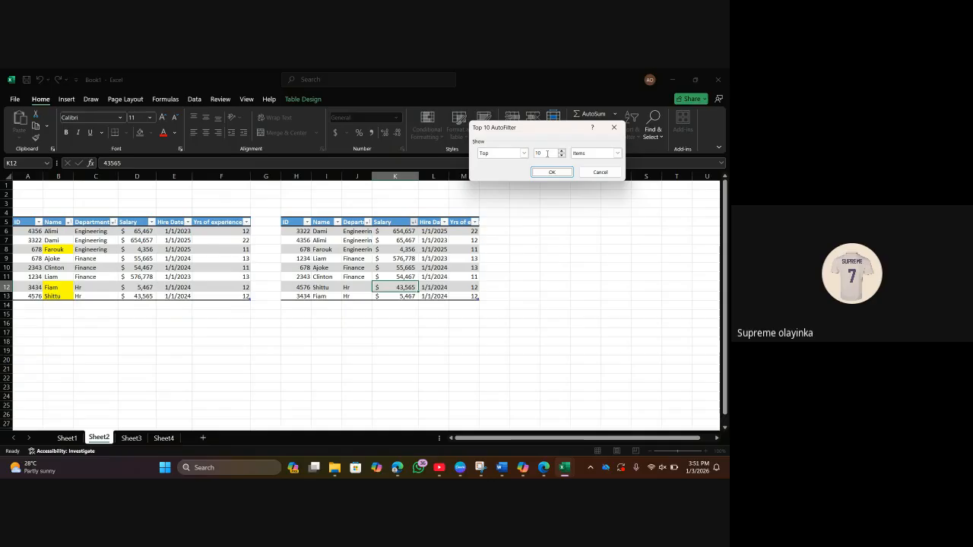
drag(546, 153, 534, 157)
click(552, 171)
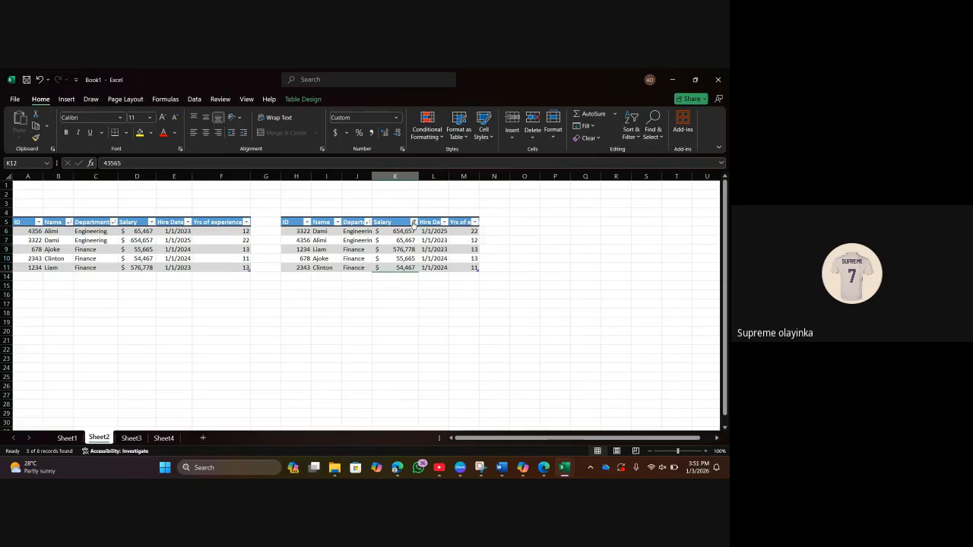
Filter the second table's Salary column to values less than 50000.
click(414, 221)
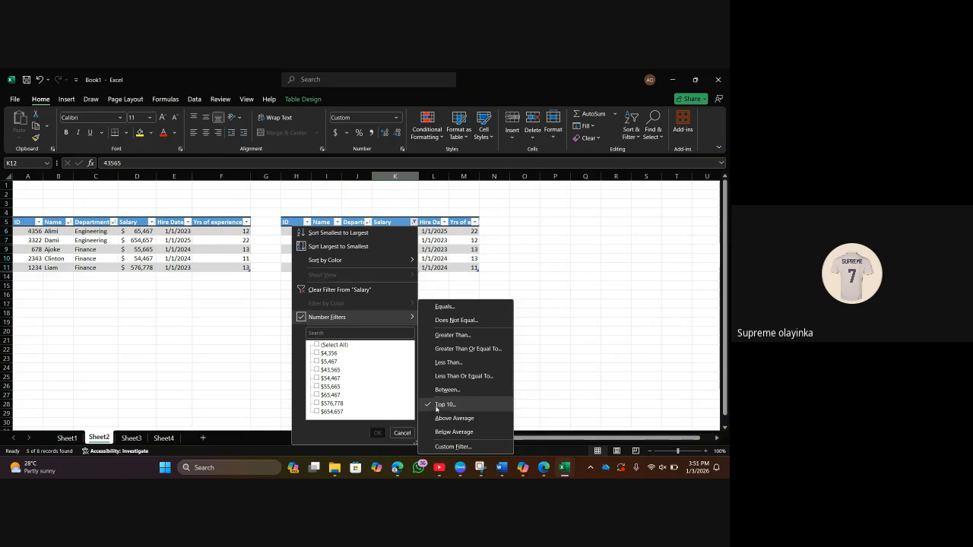
click(453, 363)
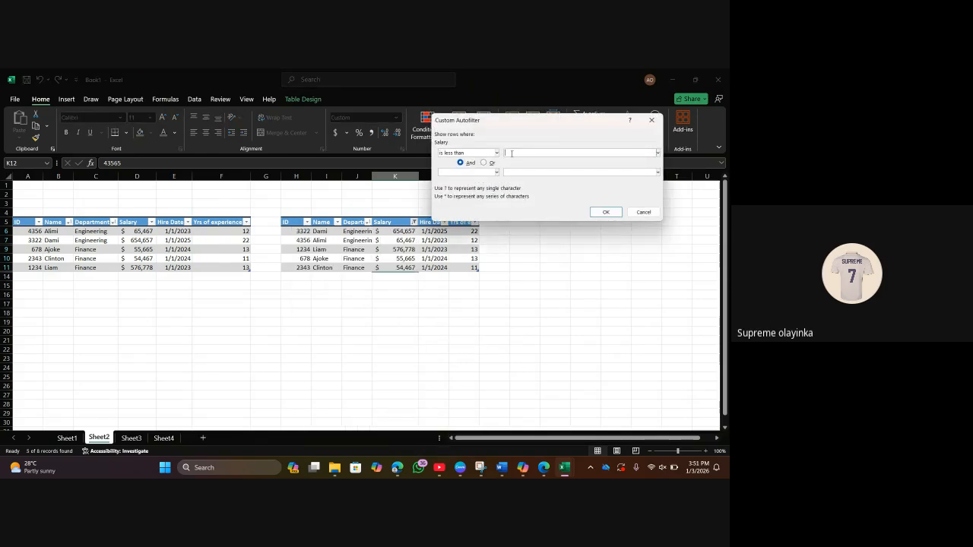
text(50)
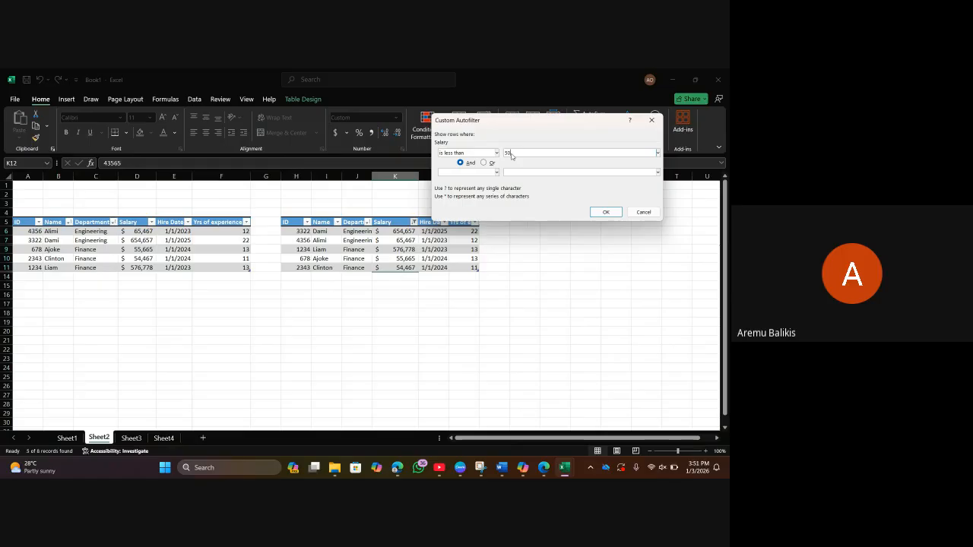
text(000)
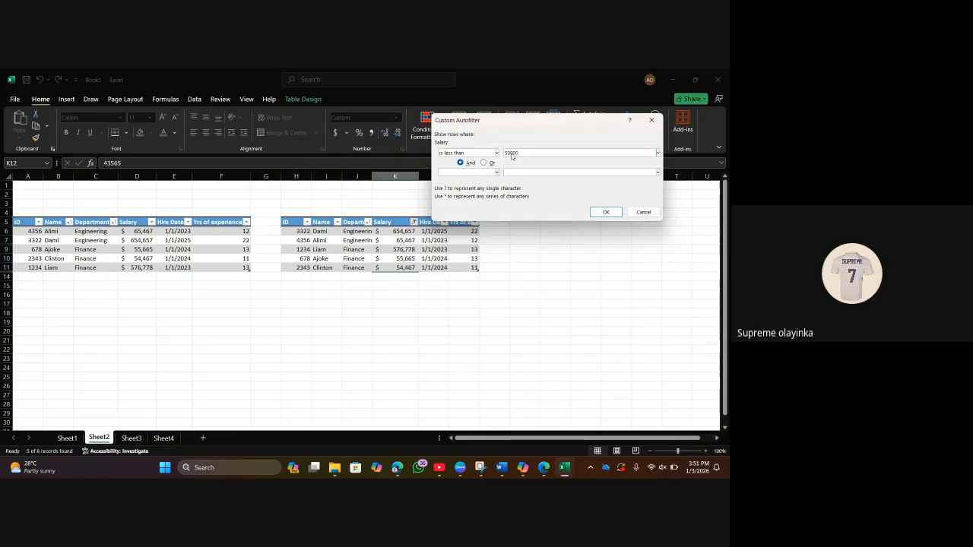
click(607, 212)
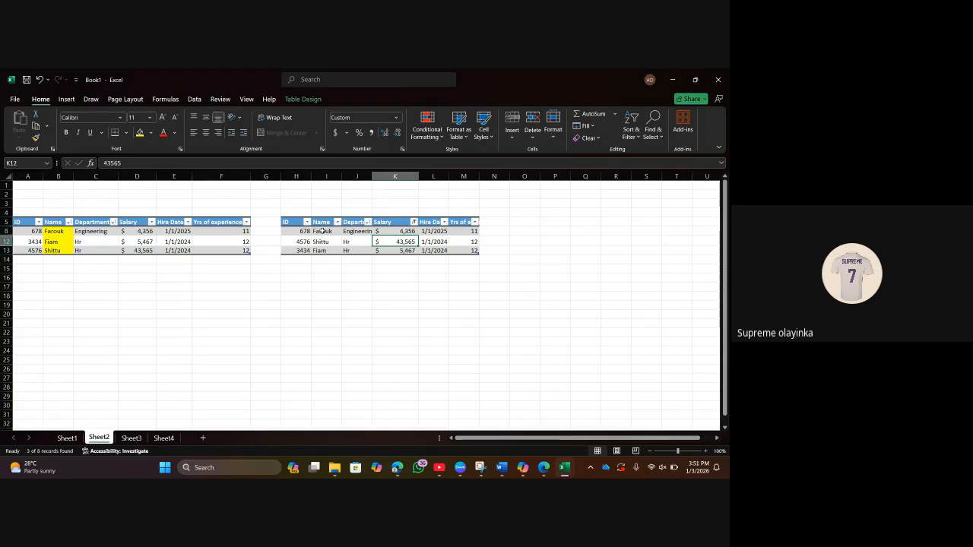
Fill the filtered Name cells of the second table with yellow, and change that fill to grey.
drag(322, 231, 320, 247)
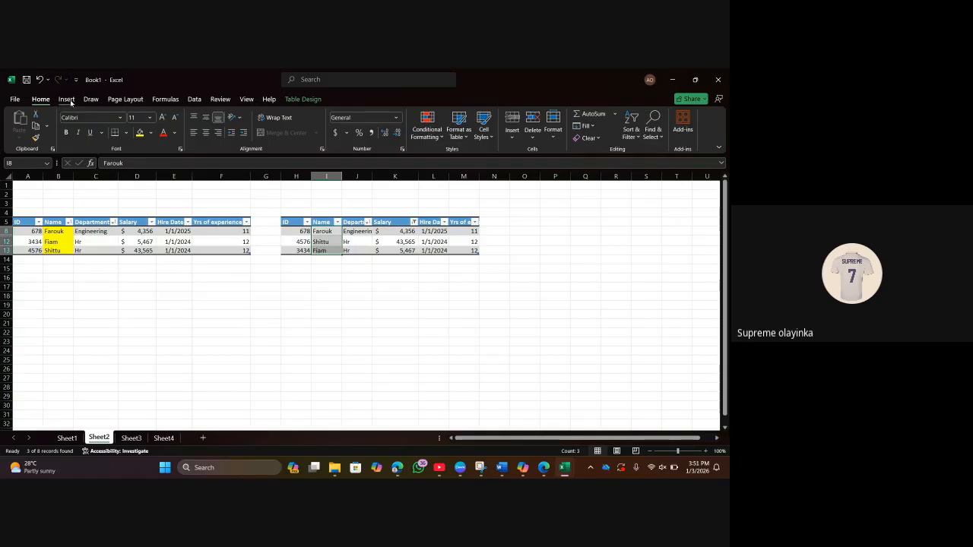
click(139, 136)
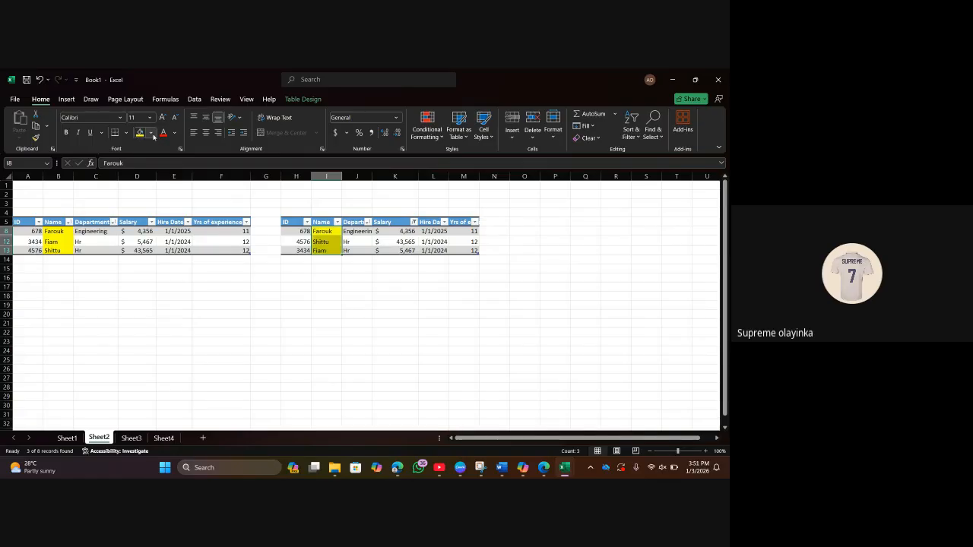
click(152, 134)
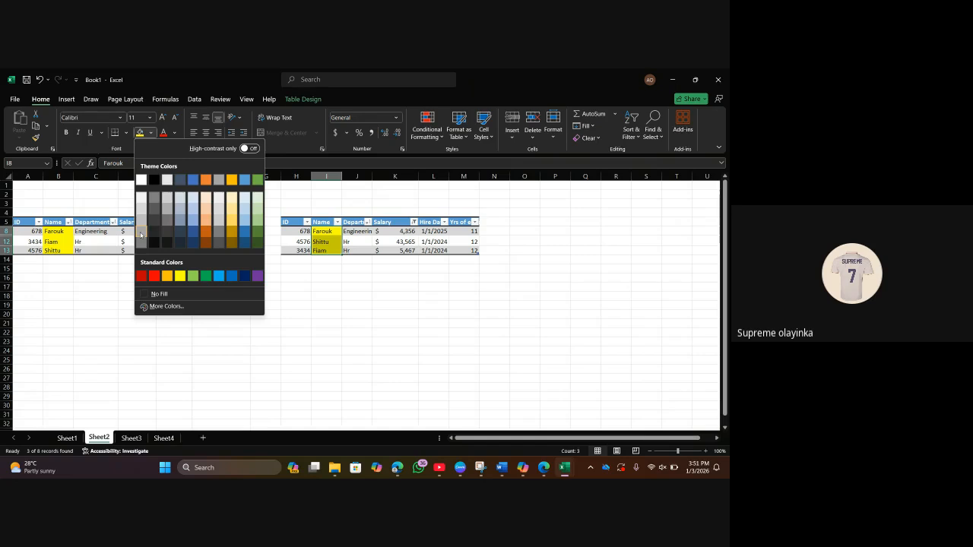
key(Escape)
Fill the empty cell G19 with the gold theme colour.
click(281, 306)
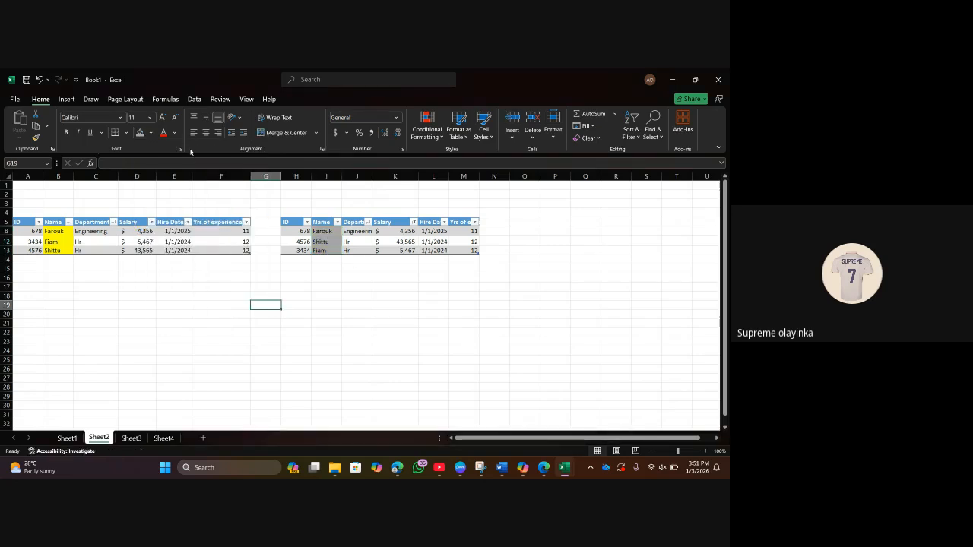
click(150, 132)
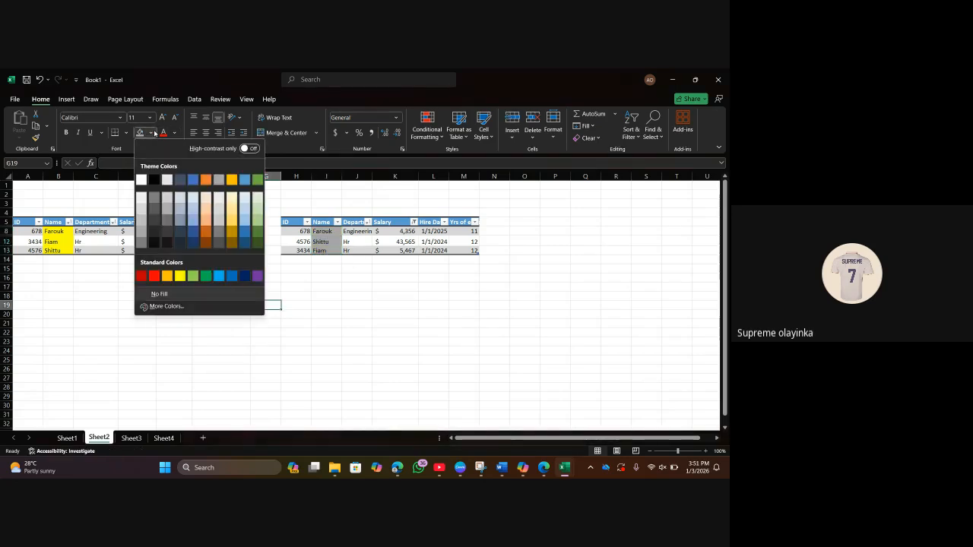
click(231, 181)
click(231, 183)
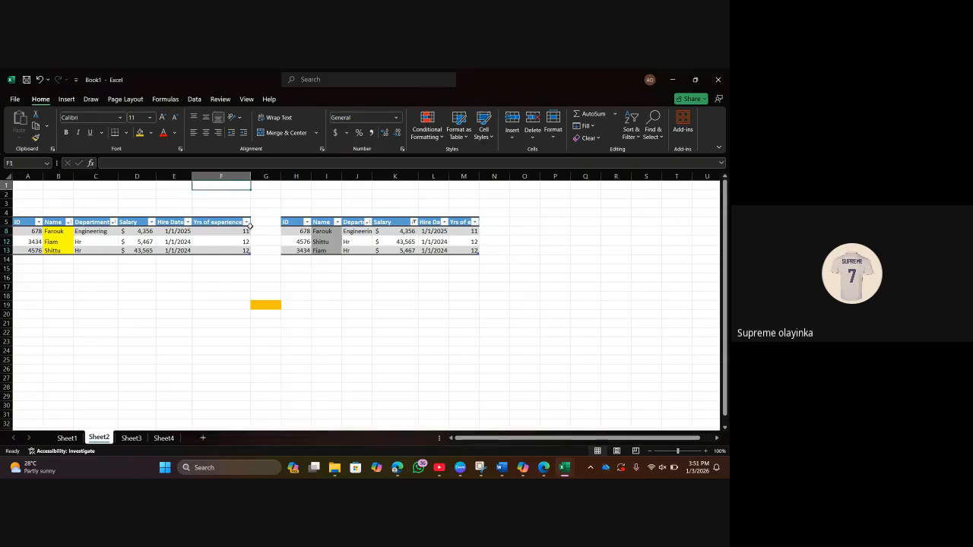
Fill the filtered Name cells of the second table with the standard light green colour.
drag(320, 232, 320, 251)
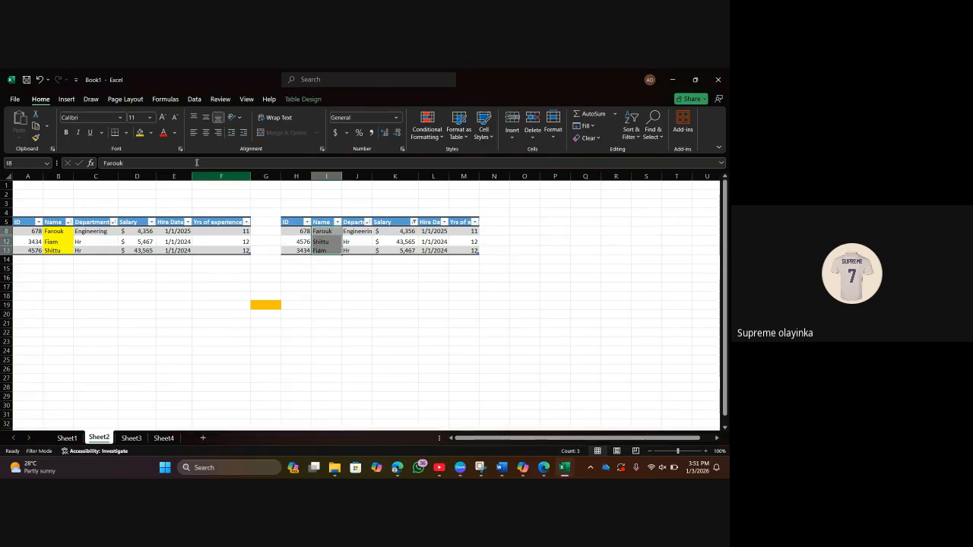
click(150, 132)
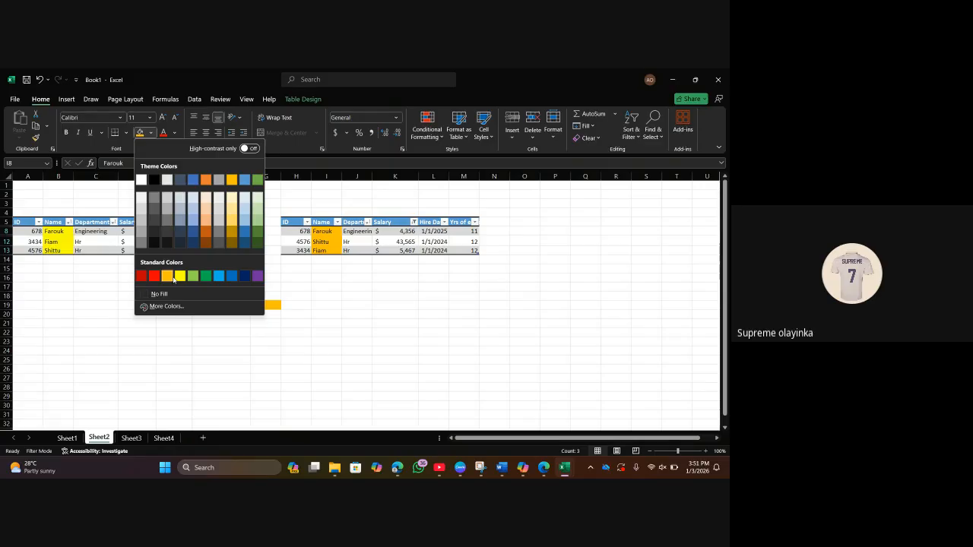
click(193, 276)
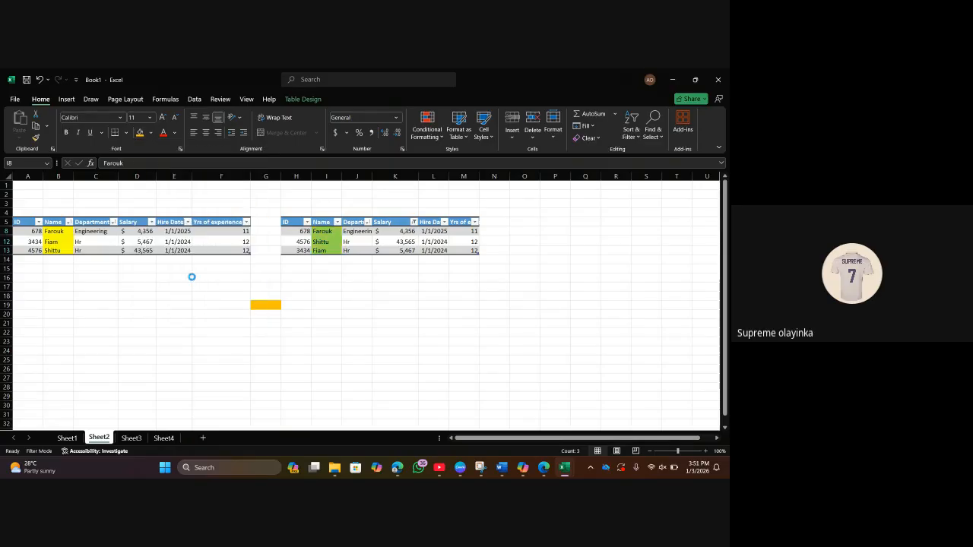
click(306, 288)
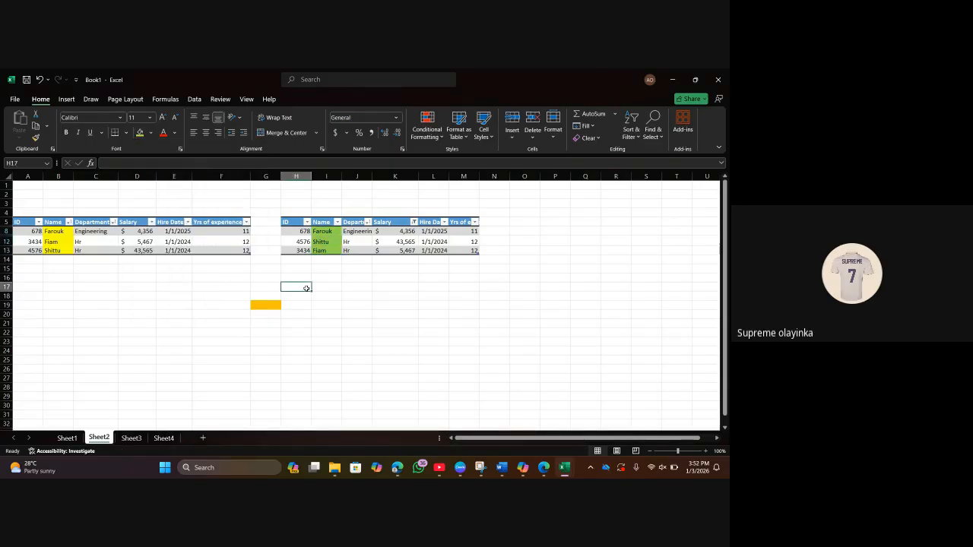
Clear the Salary filter from the second table to show all rows again.
click(414, 222)
click(325, 290)
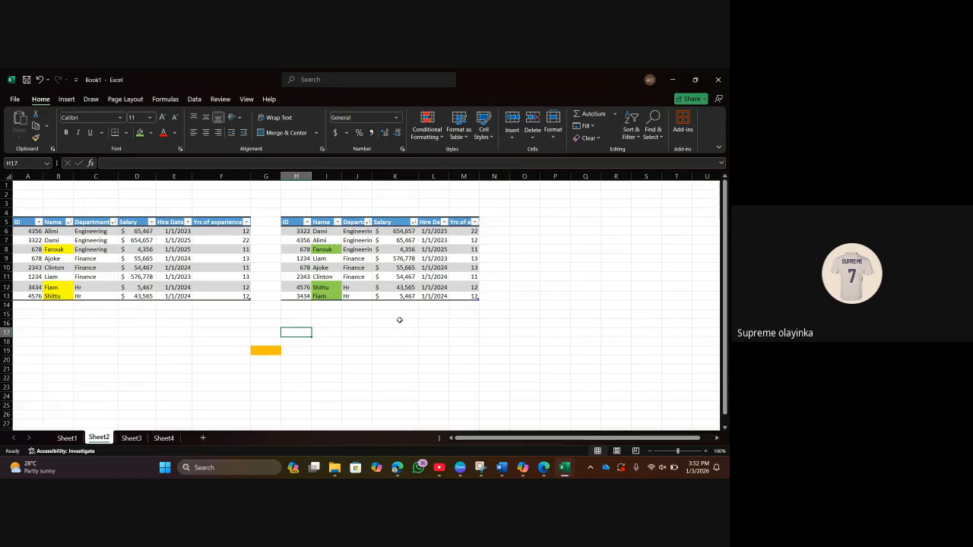
click(563, 287)
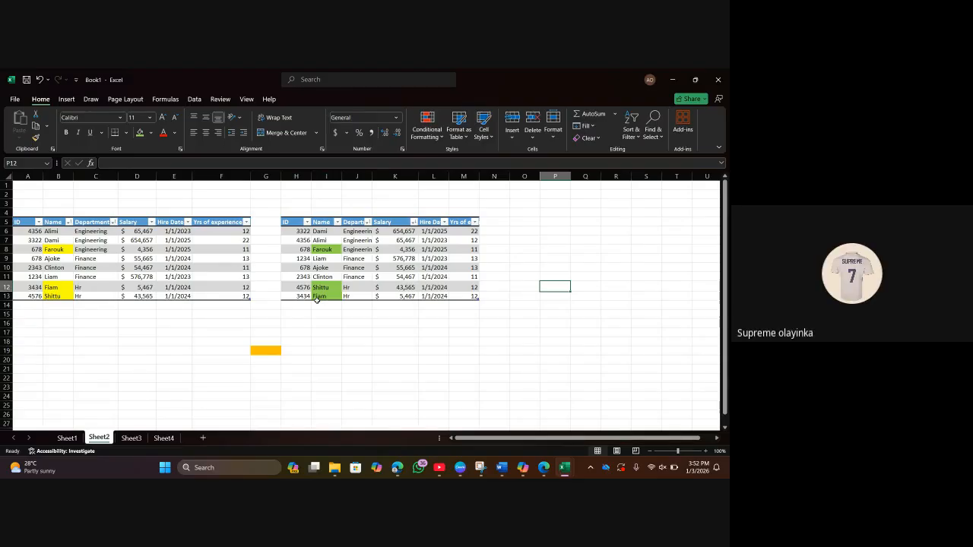
Filter the second table's Department column to entries that contain "i".
click(352, 248)
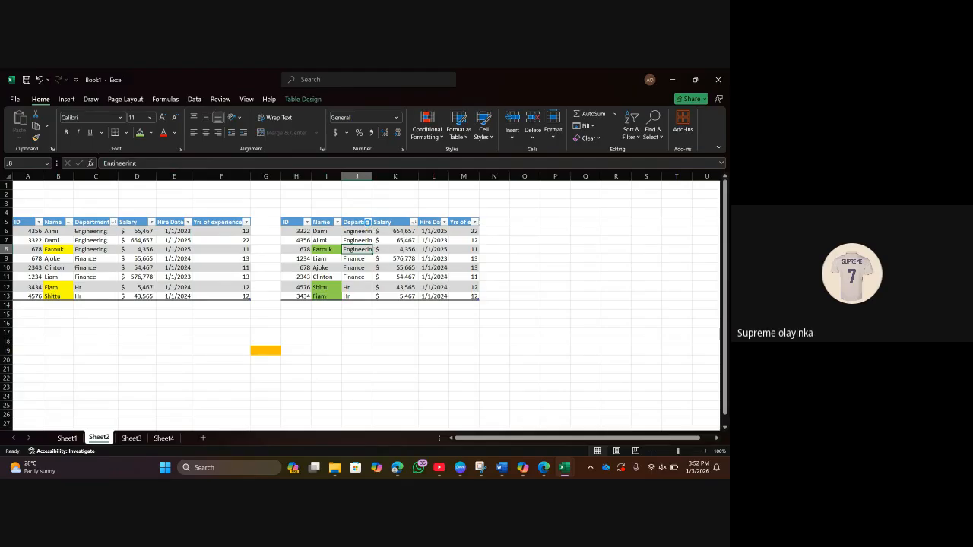
click(368, 222)
mouse_move(302, 317)
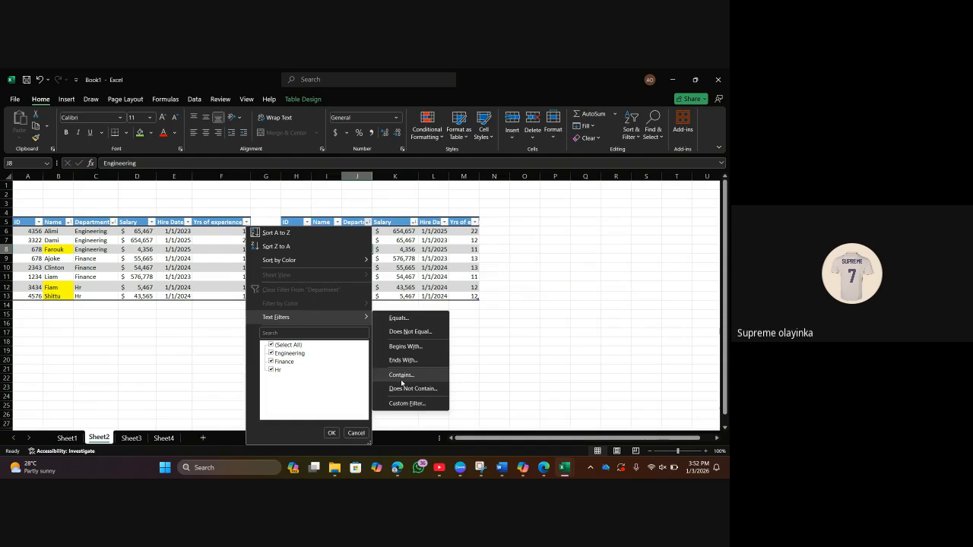
click(401, 375)
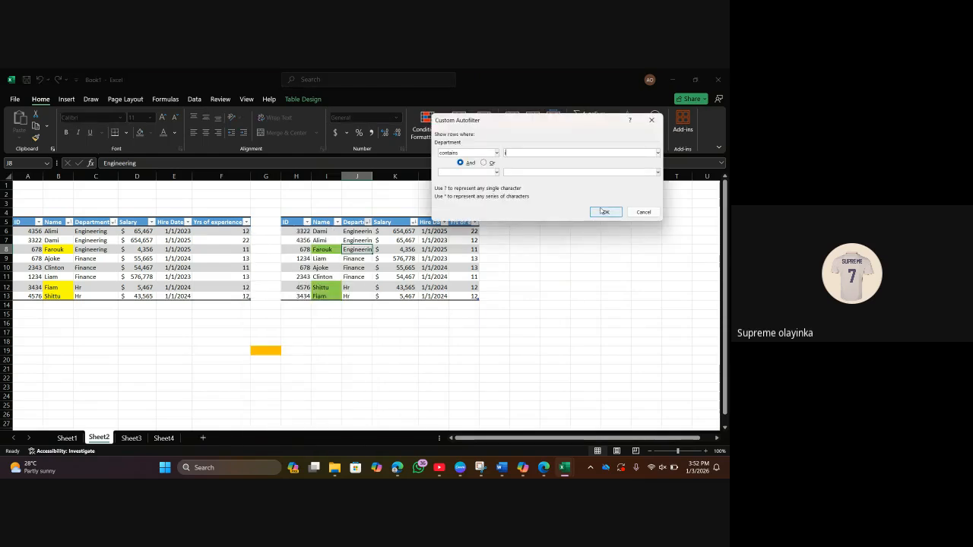
click(603, 211)
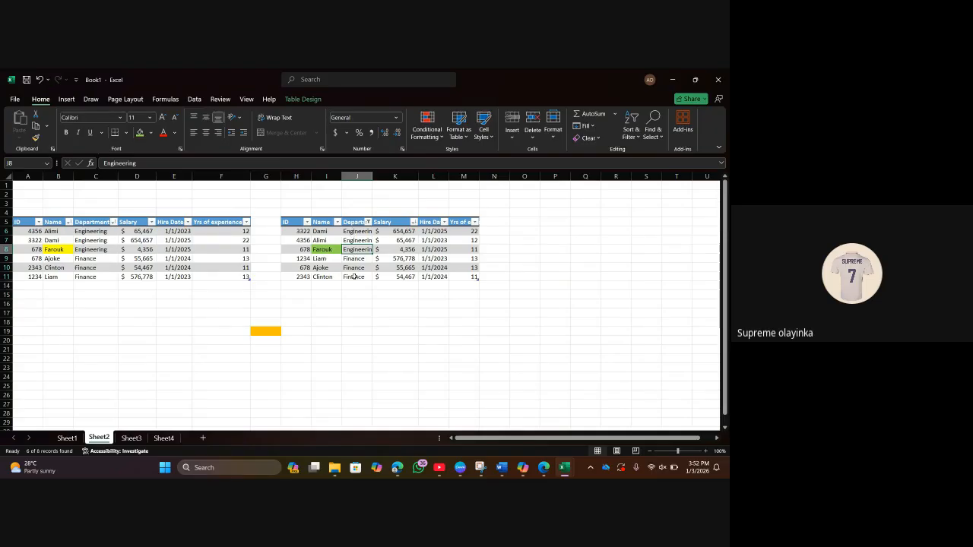
Filter the second table's Department column to entries that begin with "E".
click(367, 222)
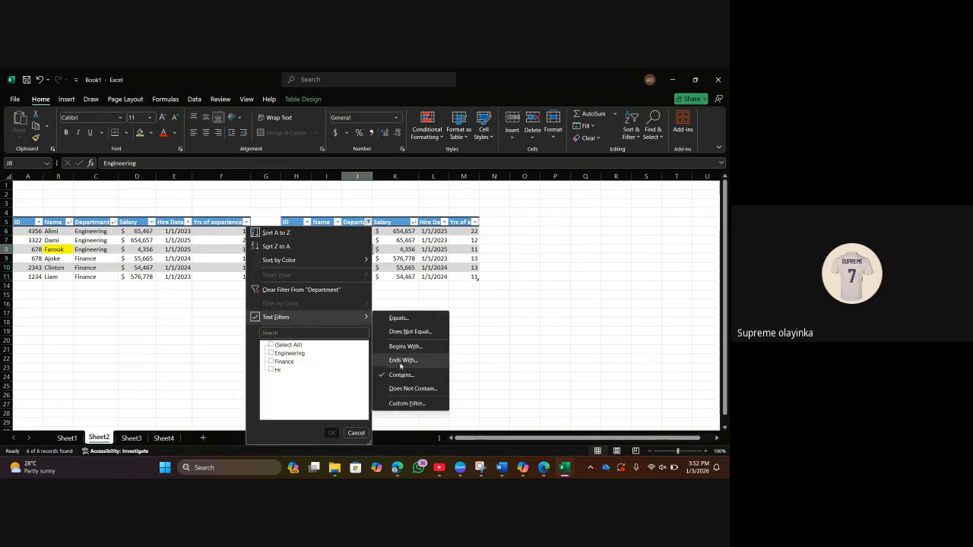
click(402, 347)
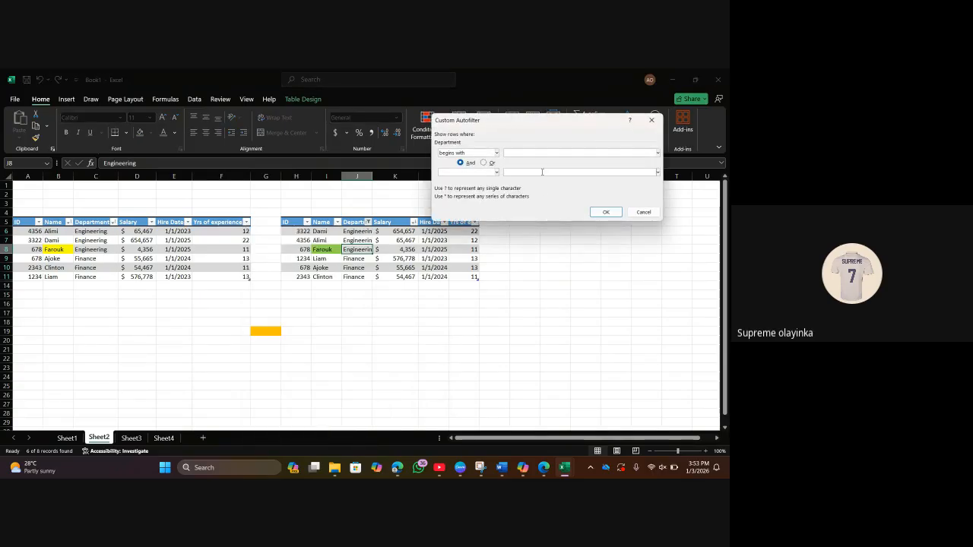
text(E)
click(606, 212)
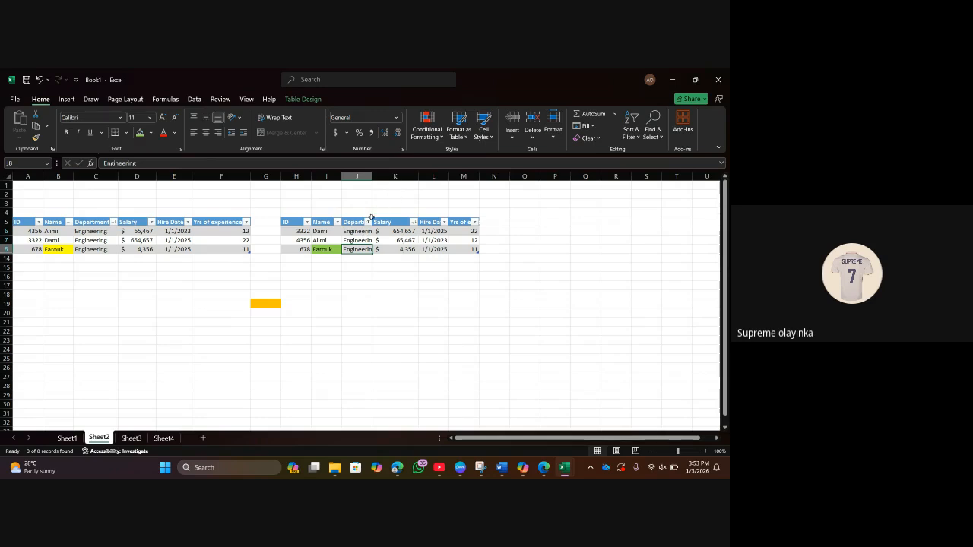
Clear the second table's Department filter and filter the first table's Name column by yellow cell colour.
click(369, 223)
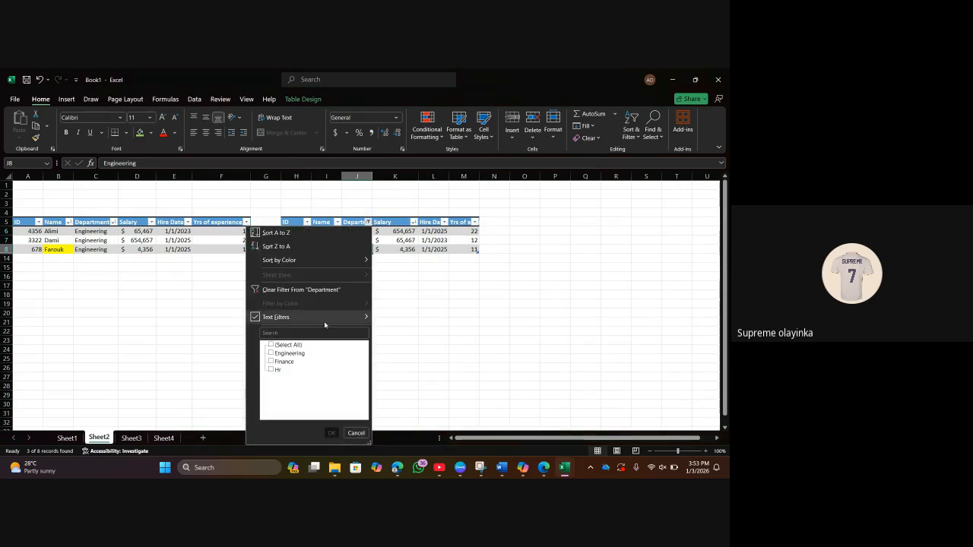
click(312, 289)
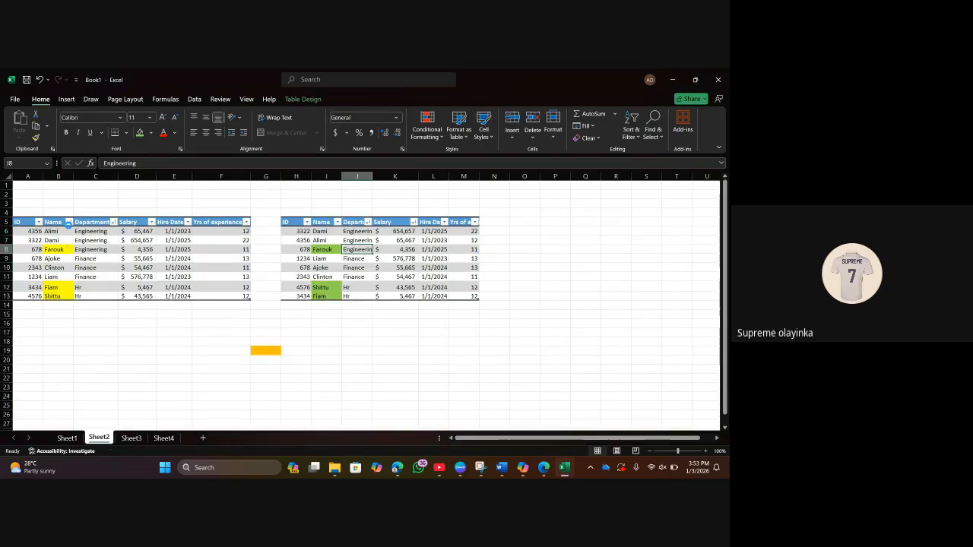
click(68, 222)
mouse_move(51, 305)
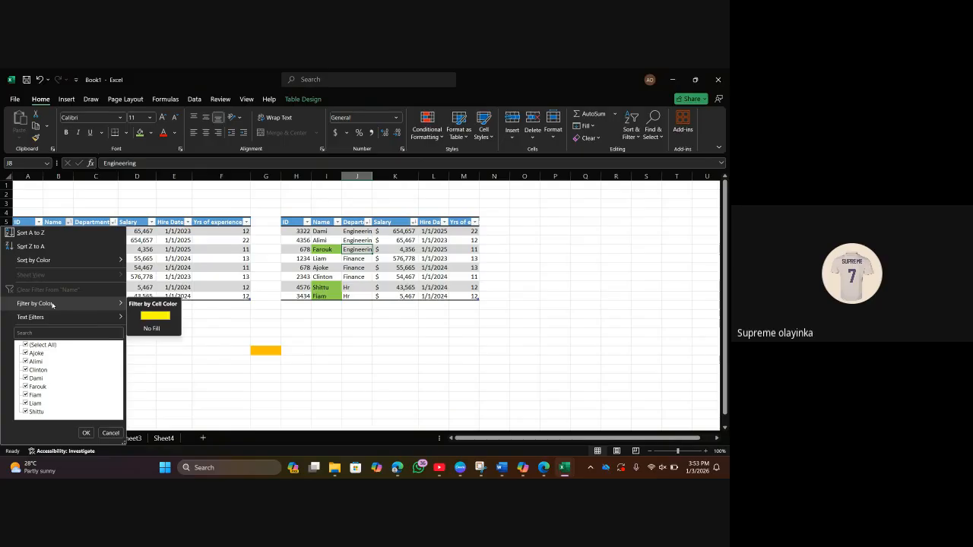
click(164, 316)
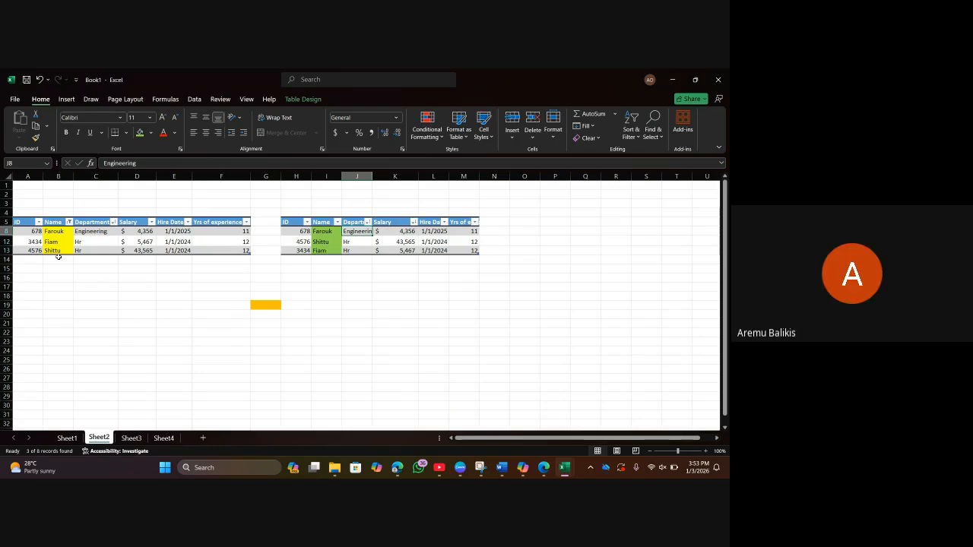
Switch to the global_unemployment_REAL_skewed_15750 workbook and select the South Africa entry in the country name column.
mouse_move(574, 465)
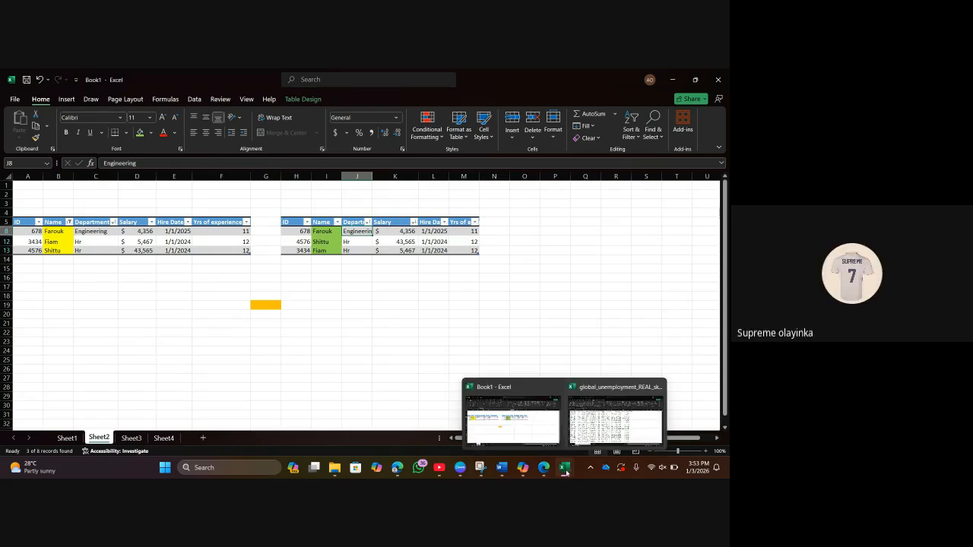
click(616, 402)
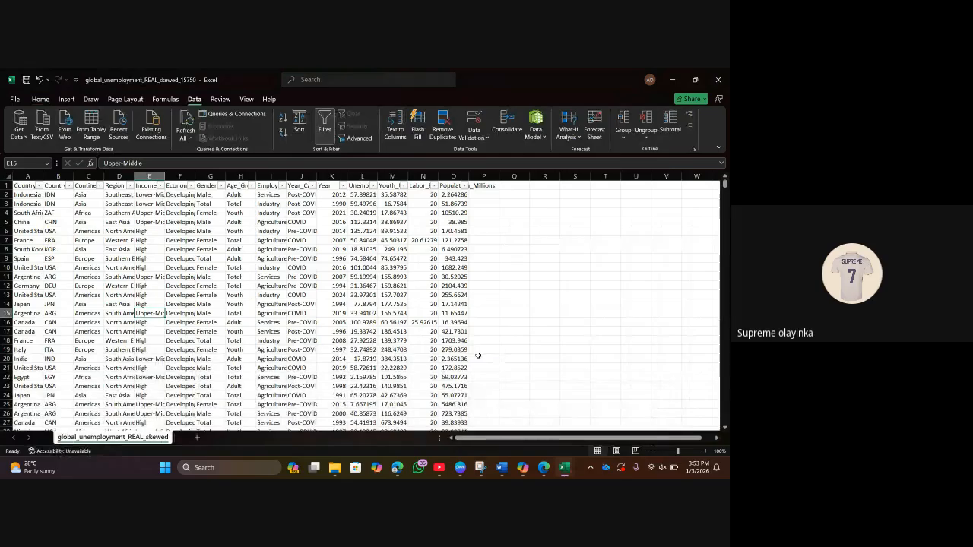
click(134, 242)
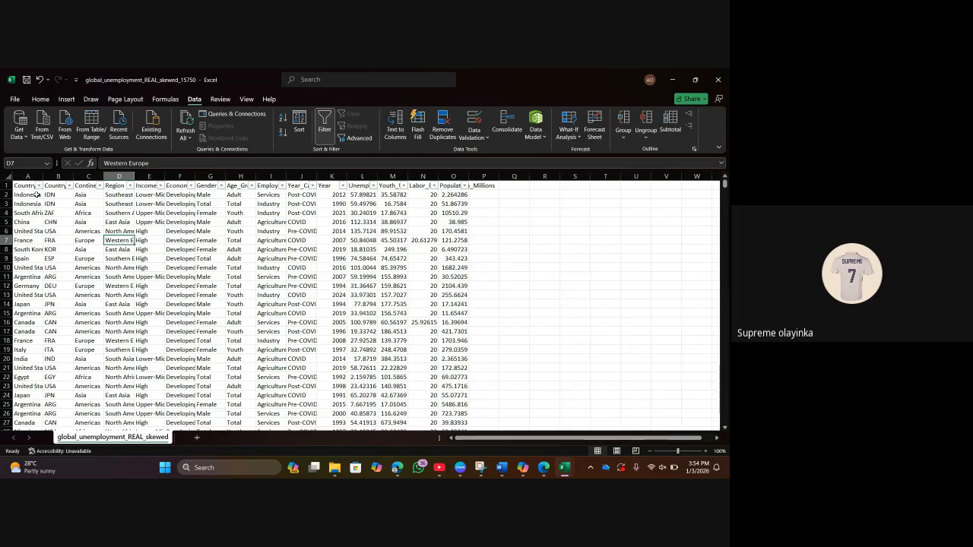
click(28, 213)
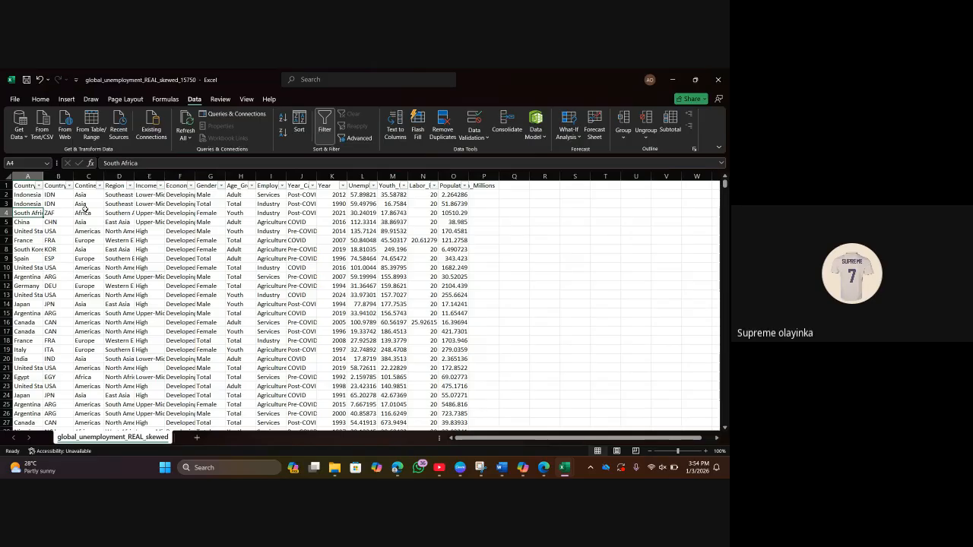
Widen column A slightly so the longer country names fit better.
click(44, 175)
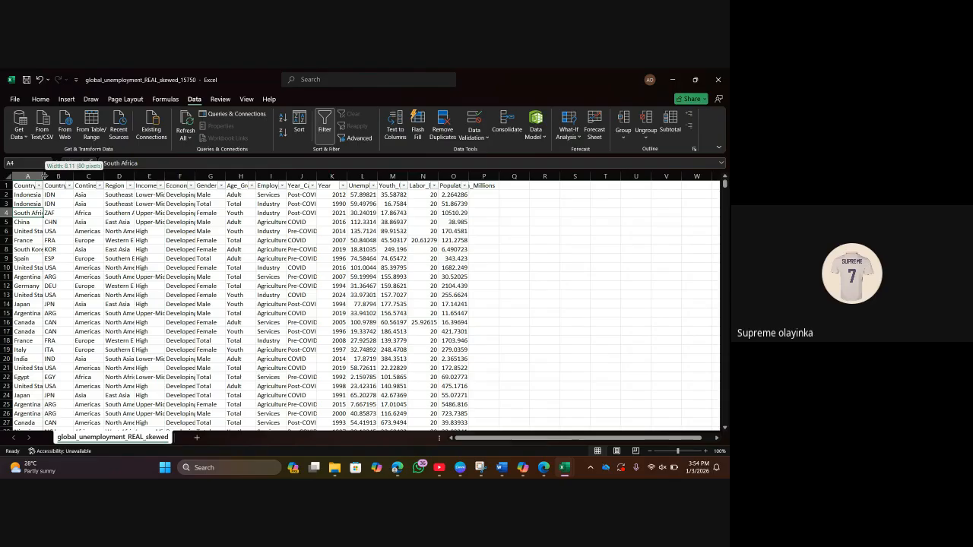
click(44, 175)
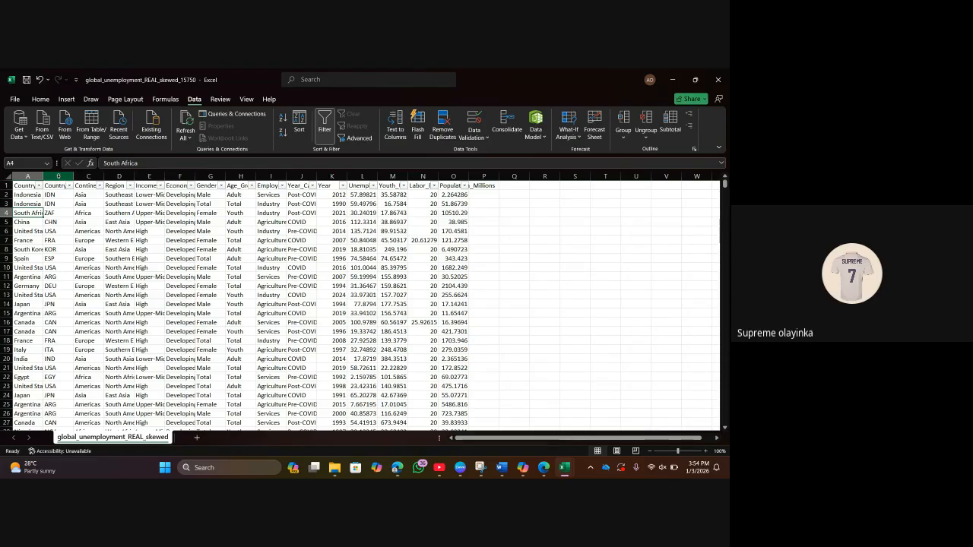
click(44, 176)
drag(44, 175, 50, 176)
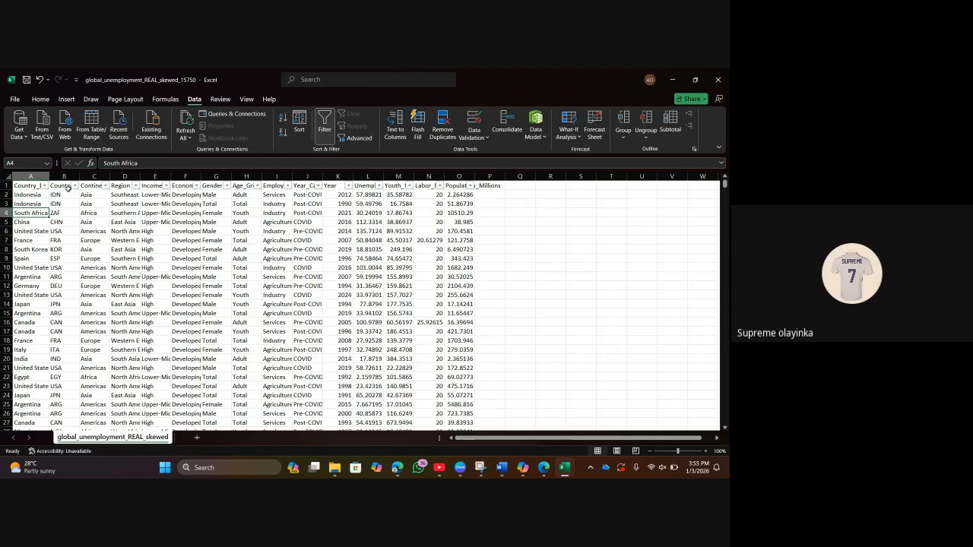
Select the entire worksheet and autofit all column widths to their contents.
click(7, 178)
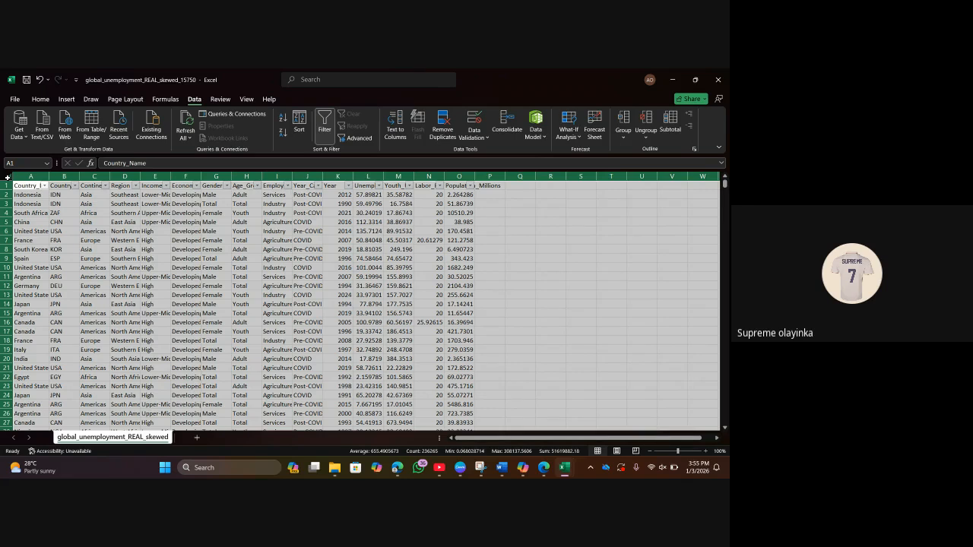
click(75, 231)
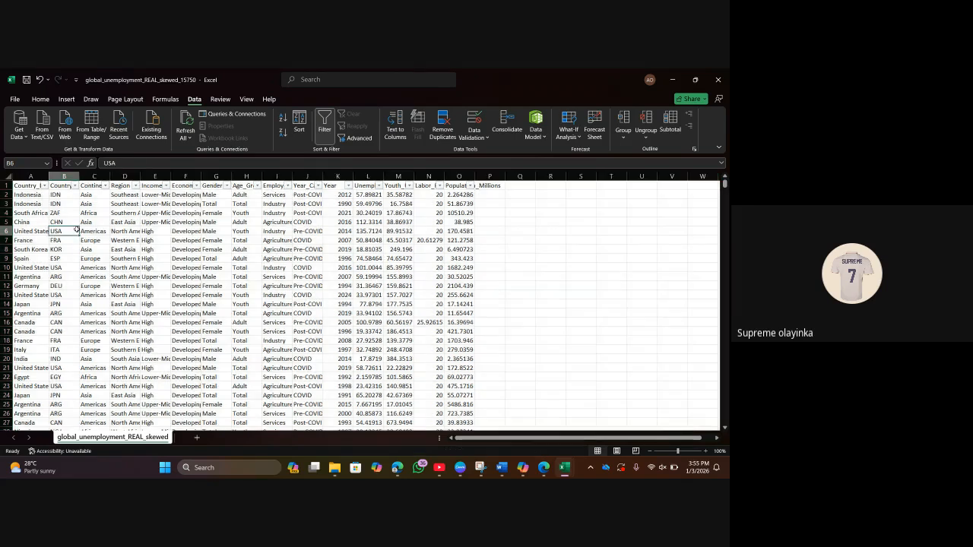
click(9, 176)
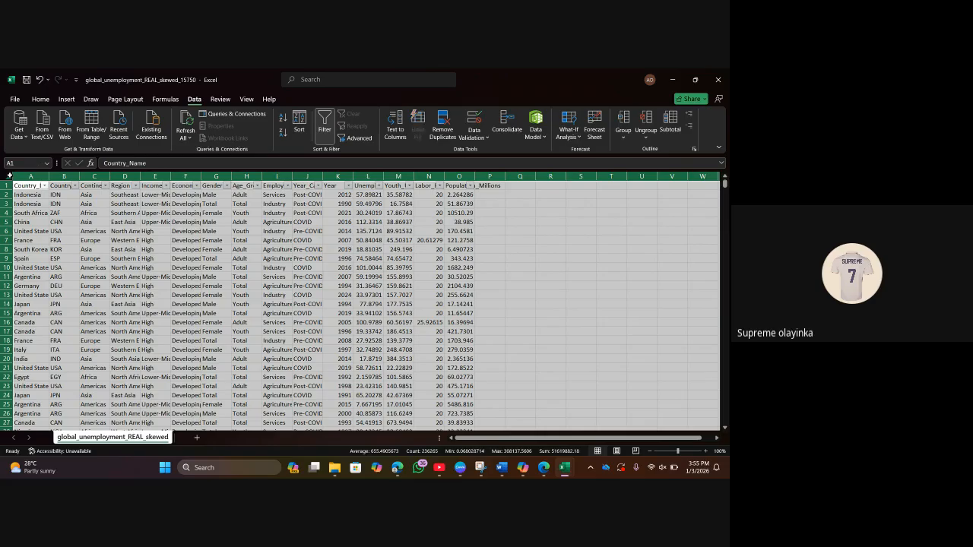
click(135, 223)
click(6, 177)
double_click(323, 177)
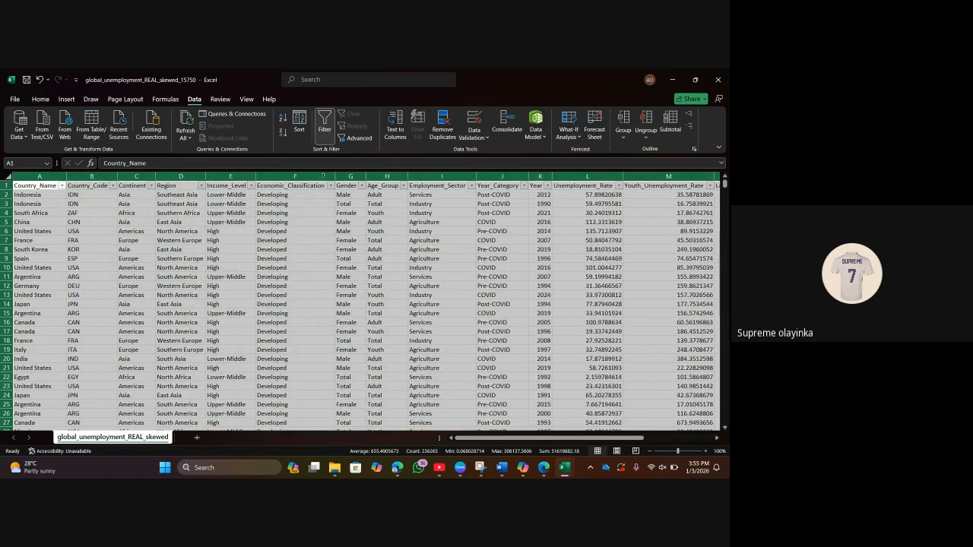
click(391, 294)
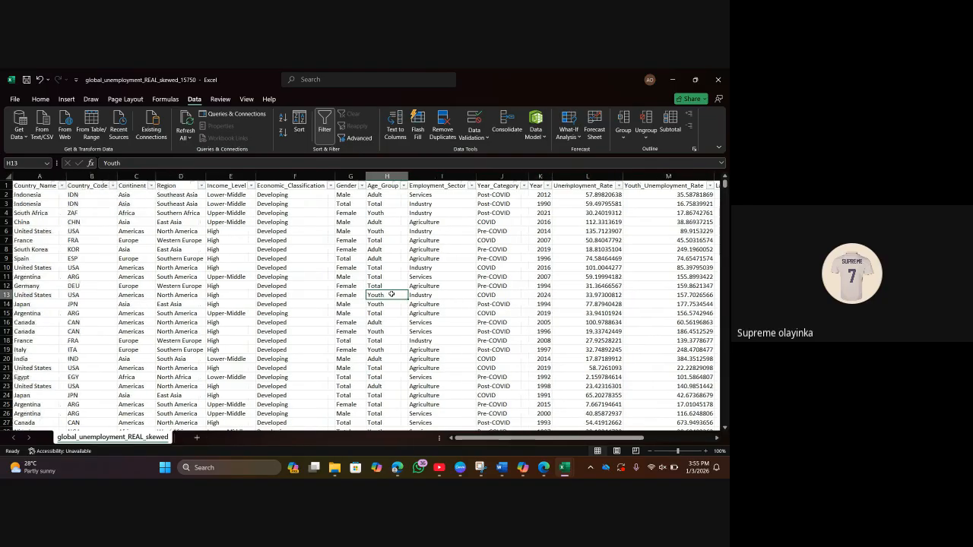
scroll(495, 309, right, 10)
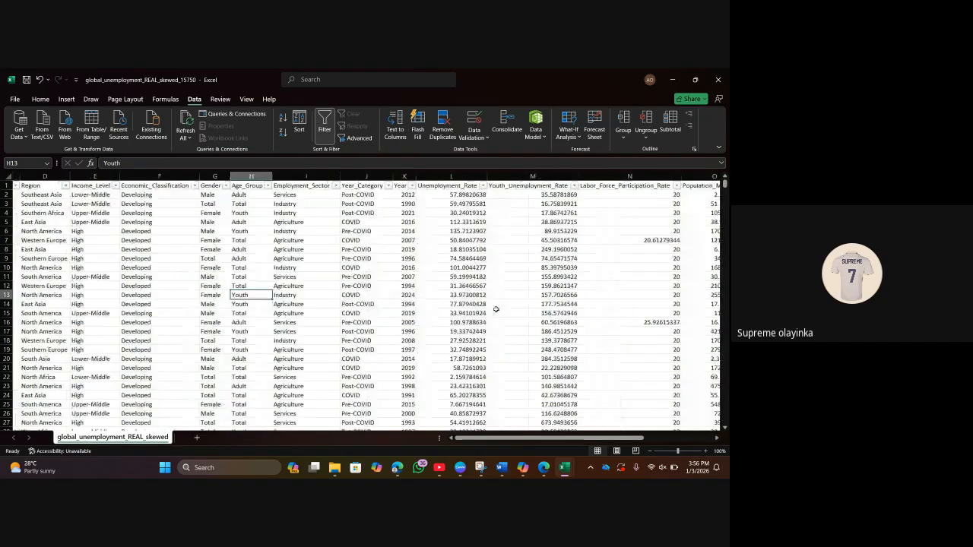
scroll(495, 308, left, 10)
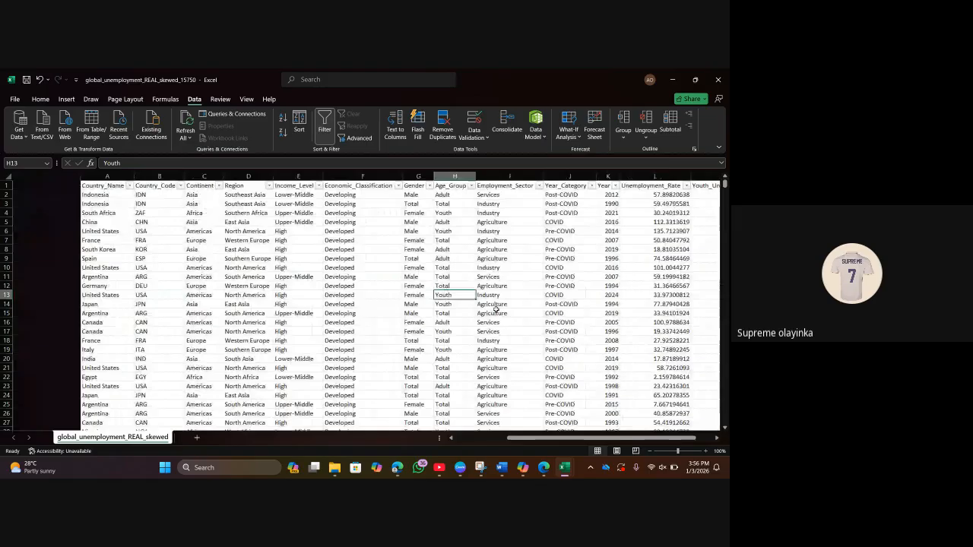
scroll(456, 309, left, 2)
click(328, 312)
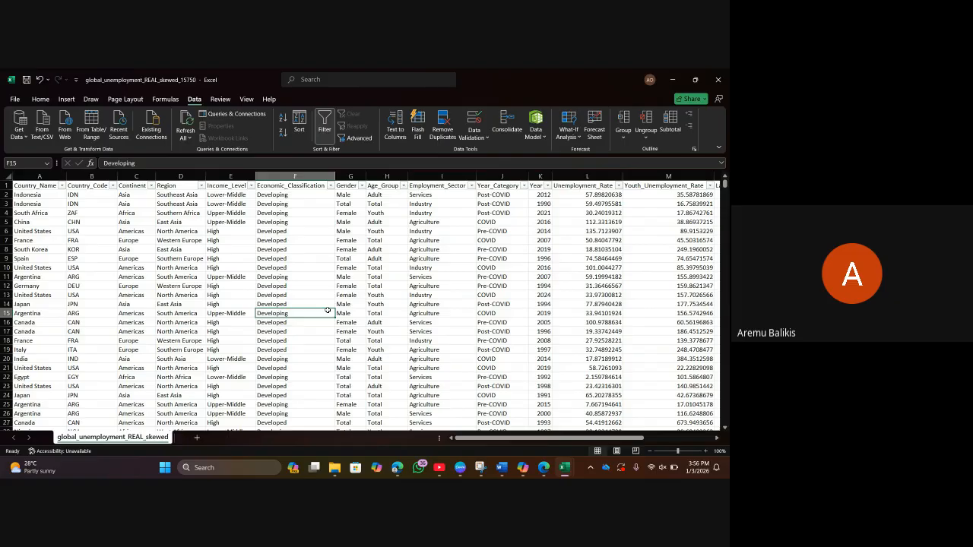
click(223, 325)
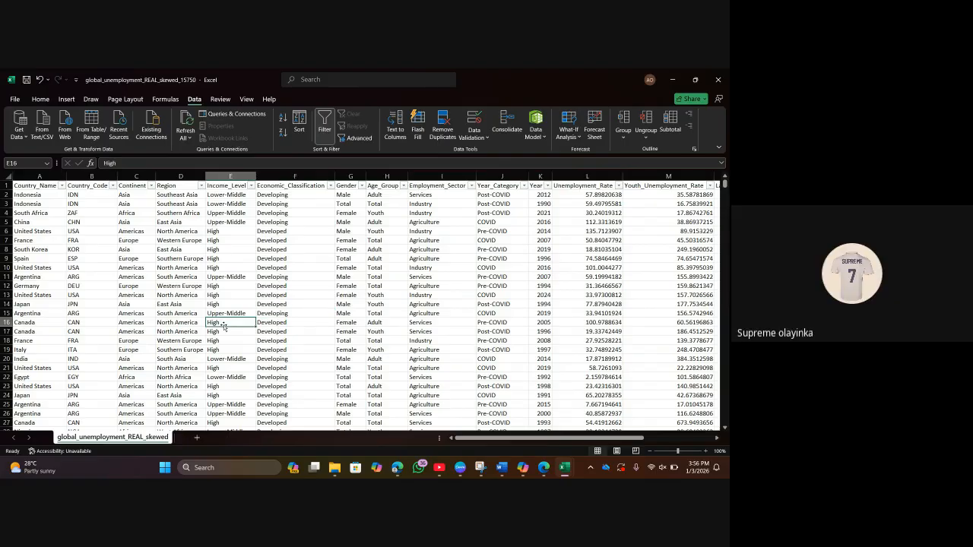
Convert the data range A1:O15751 into a table with headers.
click(450, 357)
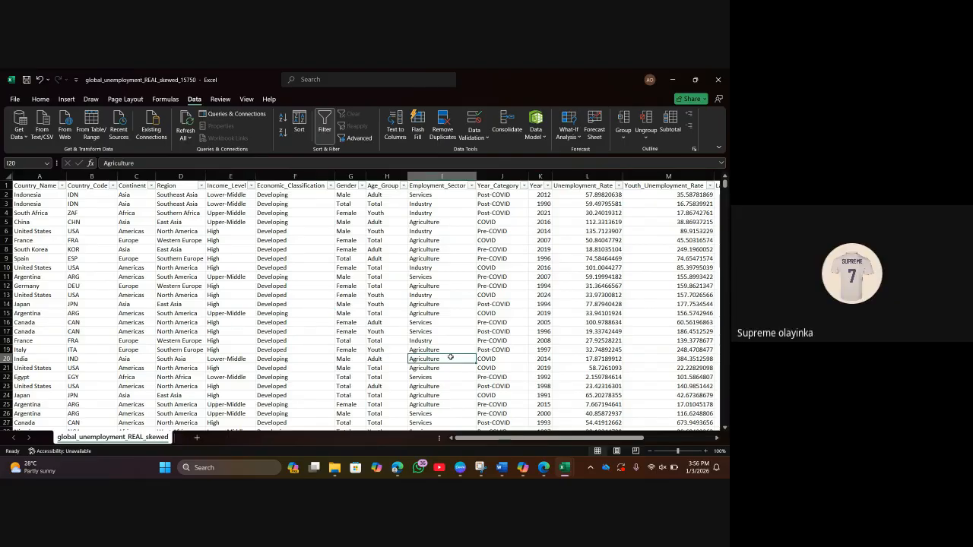
key(ctrl+t)
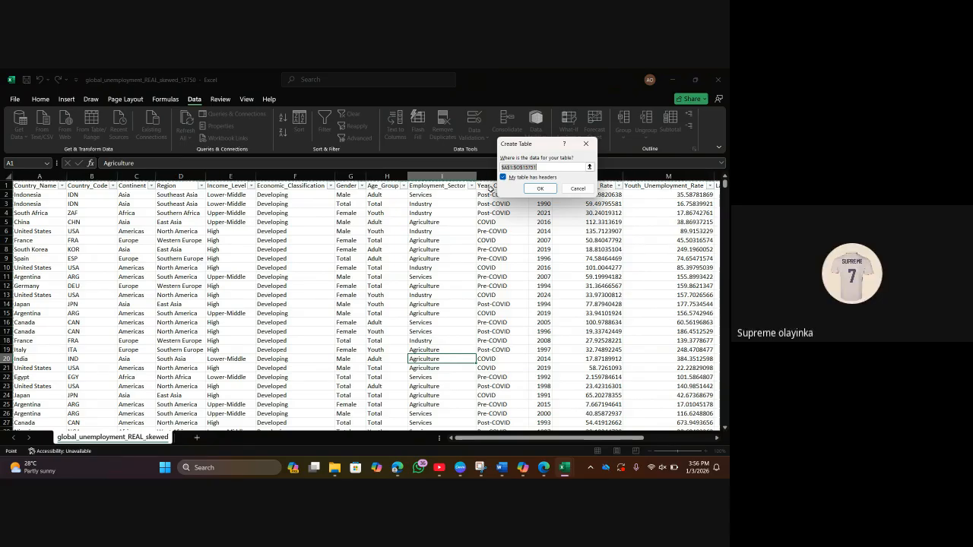
drag(543, 145, 319, 263)
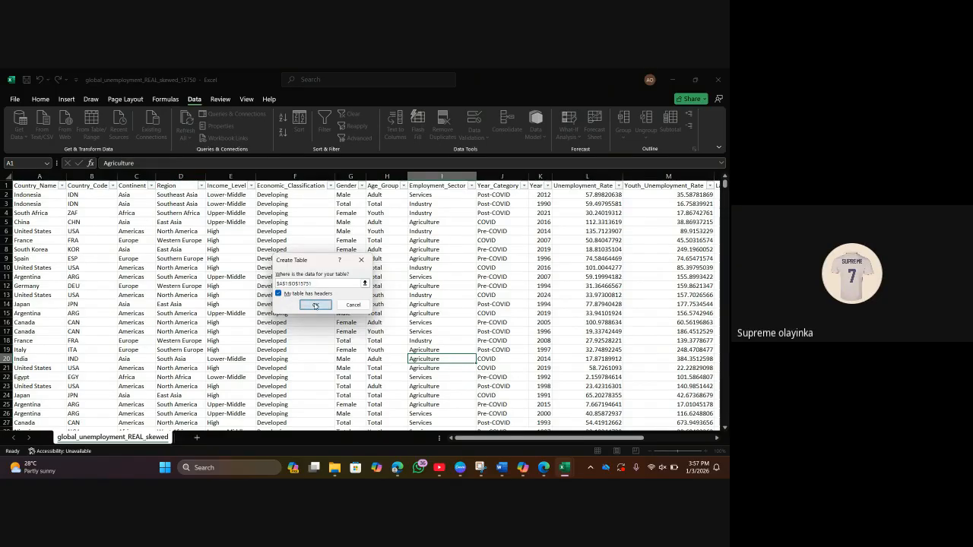
click(315, 304)
click(315, 304)
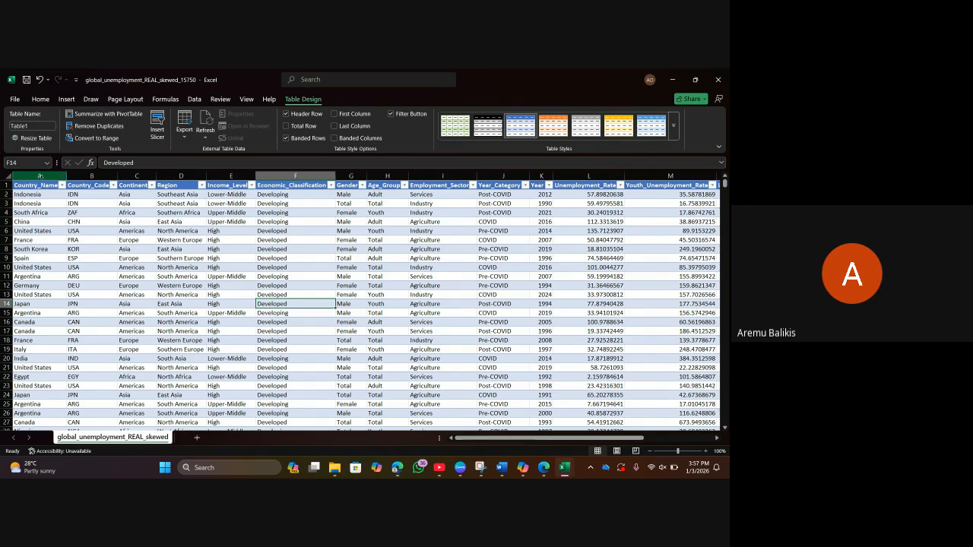
Sort the table by the Country_Name column from A to Z.
click(39, 222)
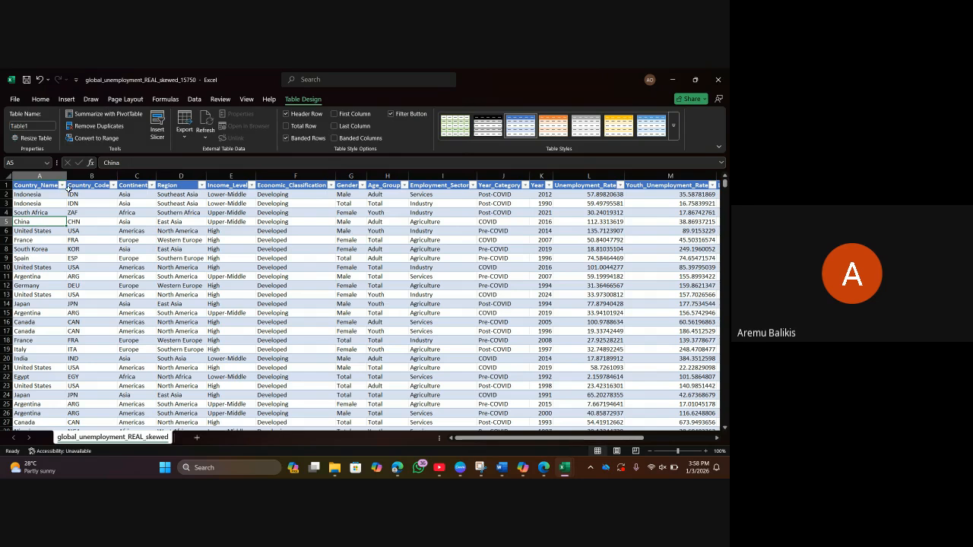
click(66, 100)
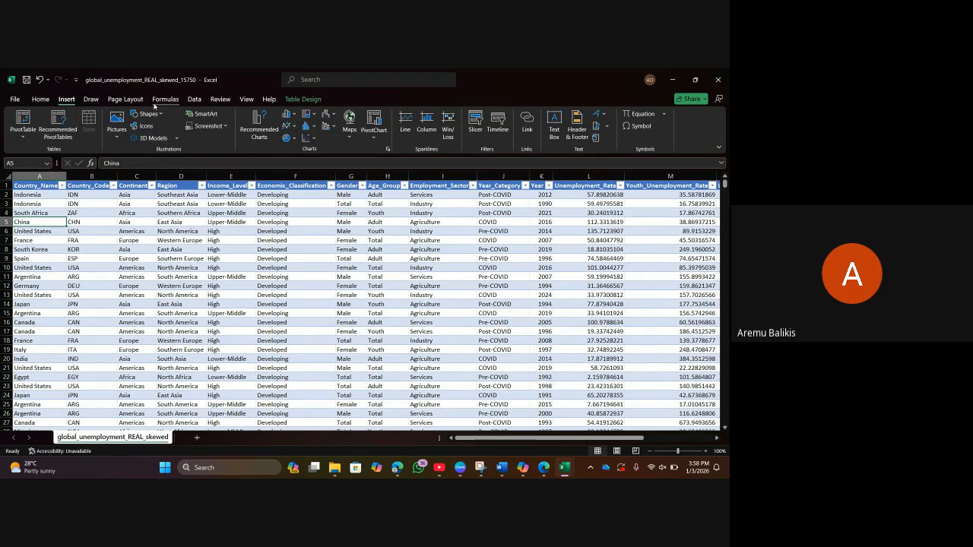
click(195, 100)
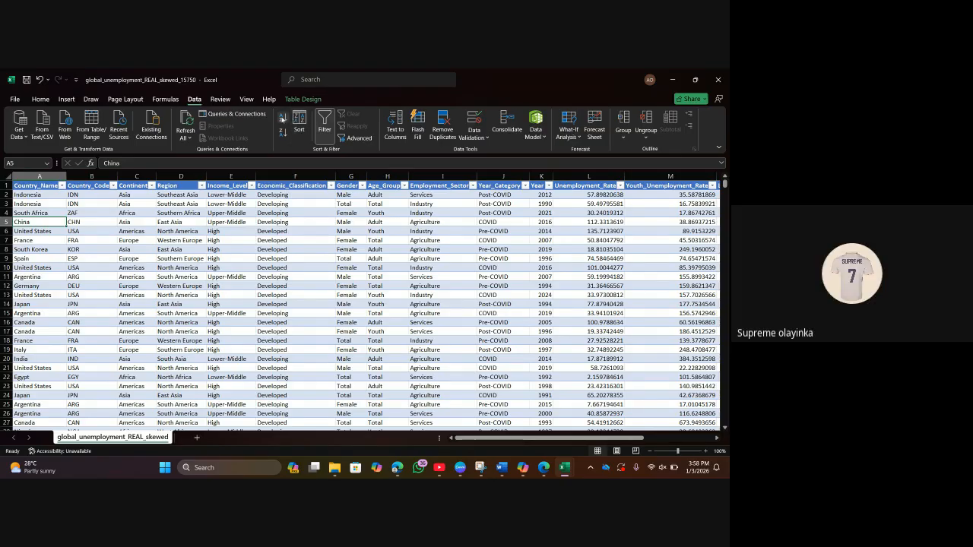
click(282, 119)
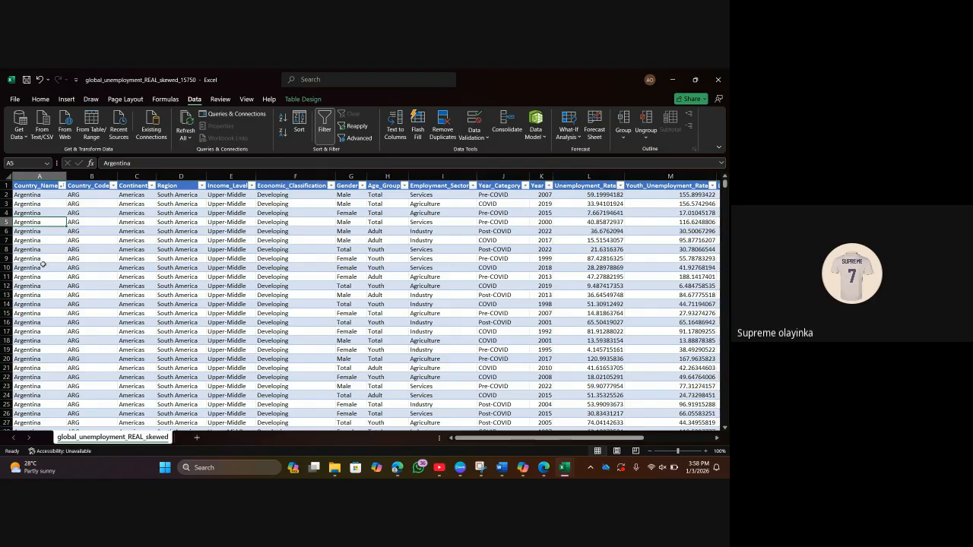
scroll(262, 294, right, 3)
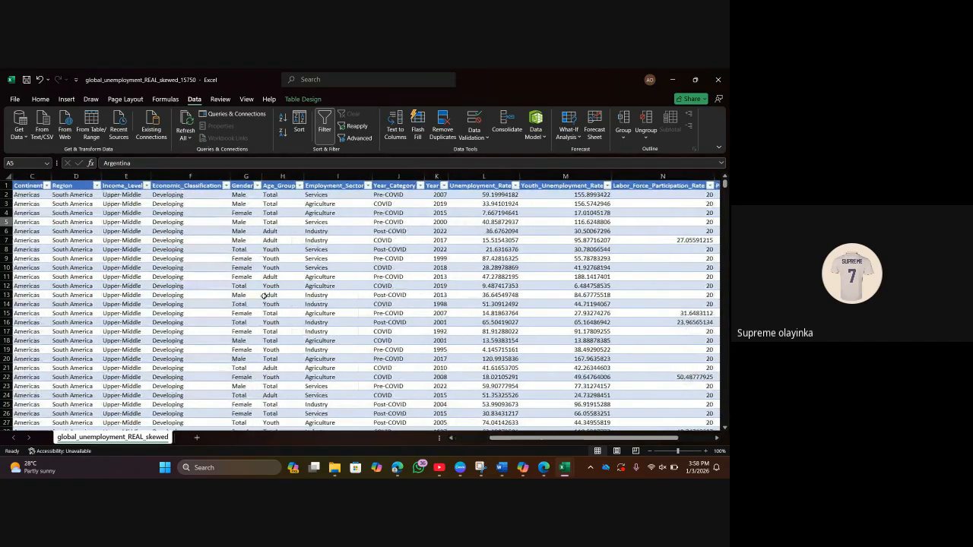
click(257, 185)
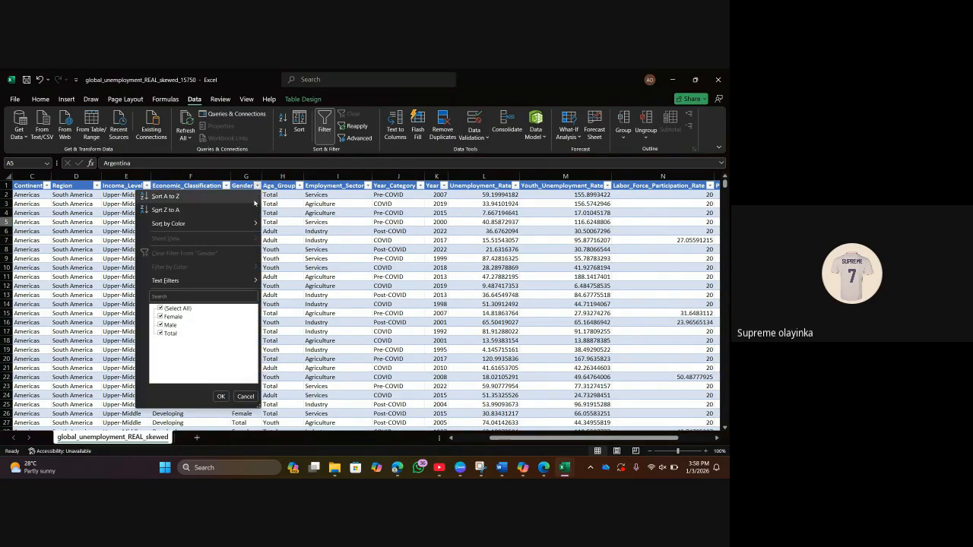
click(309, 275)
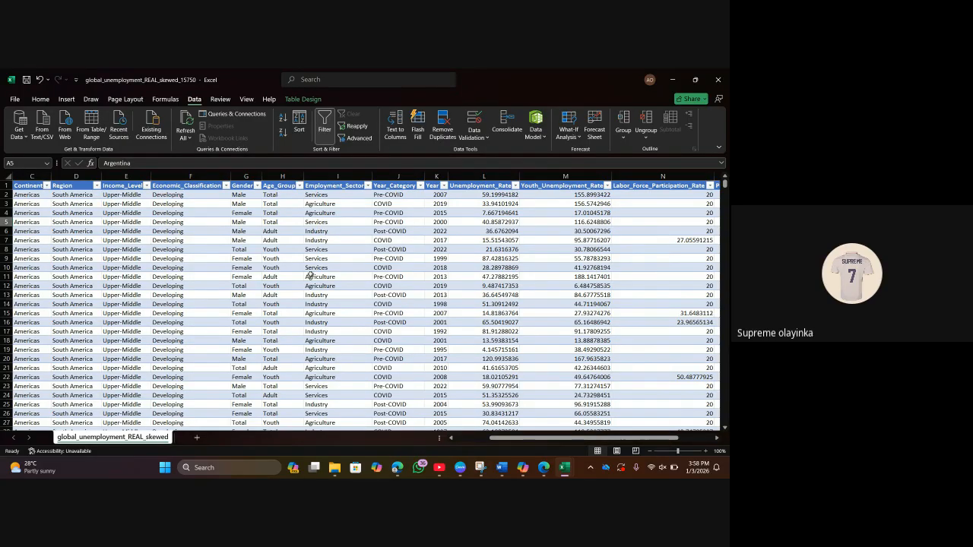
scroll(310, 275, left, 2)
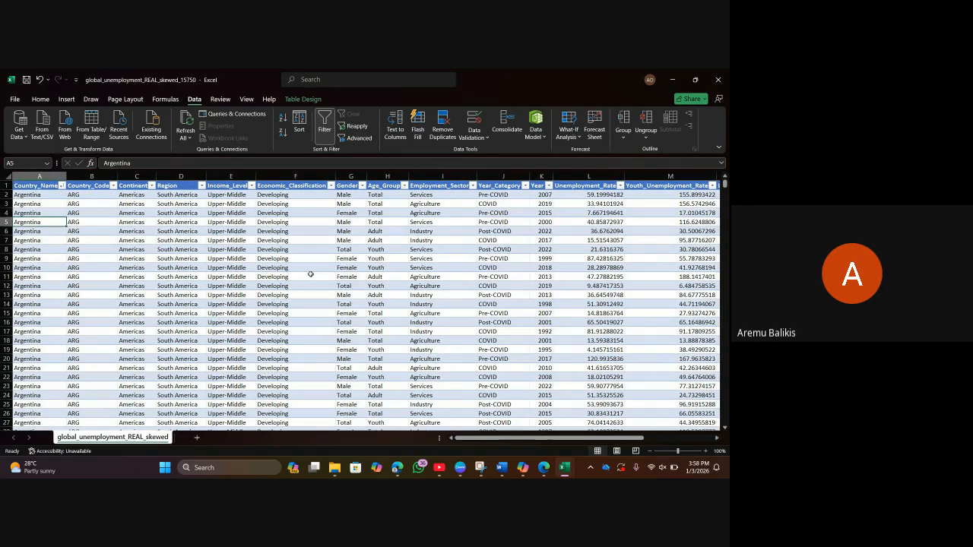
Filter the Gender column to Male only by excluding Female and Total.
click(362, 186)
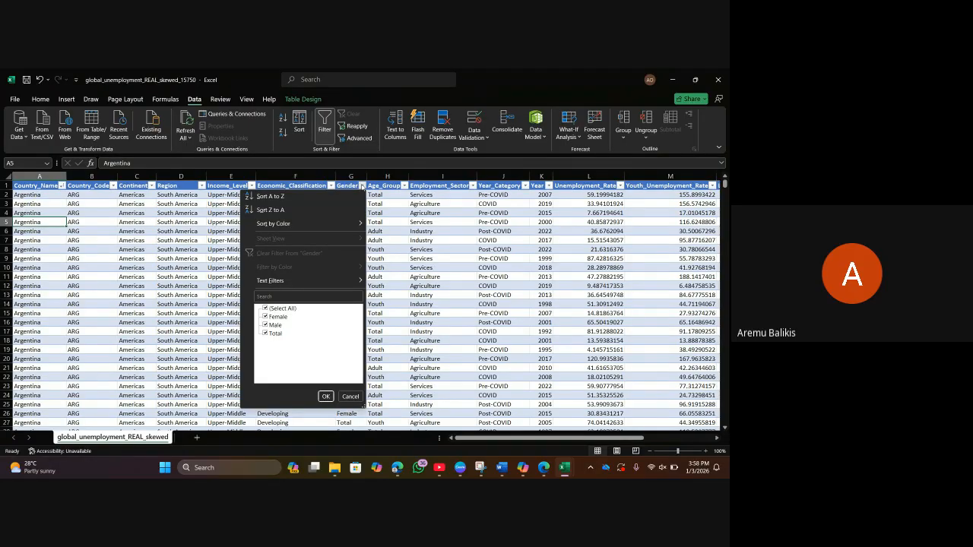
click(265, 316)
click(265, 332)
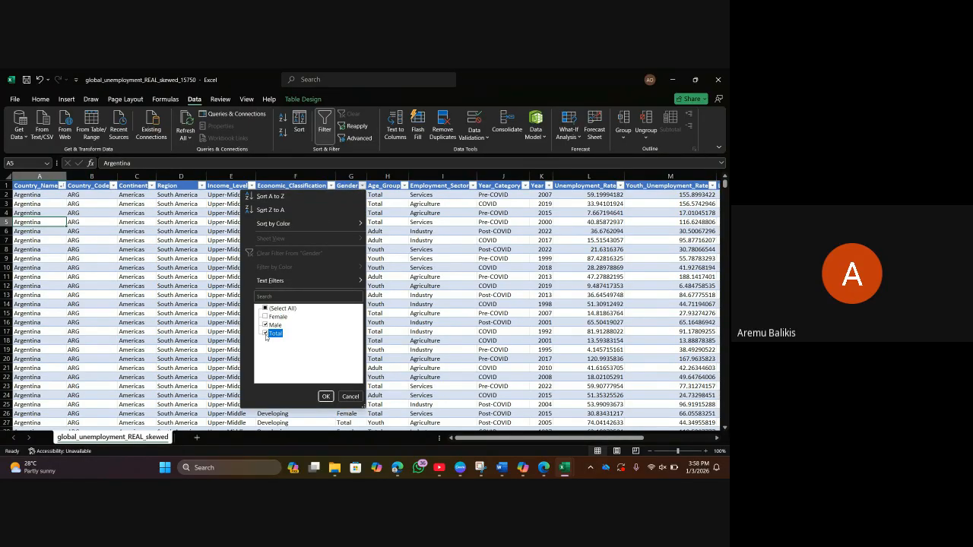
click(325, 396)
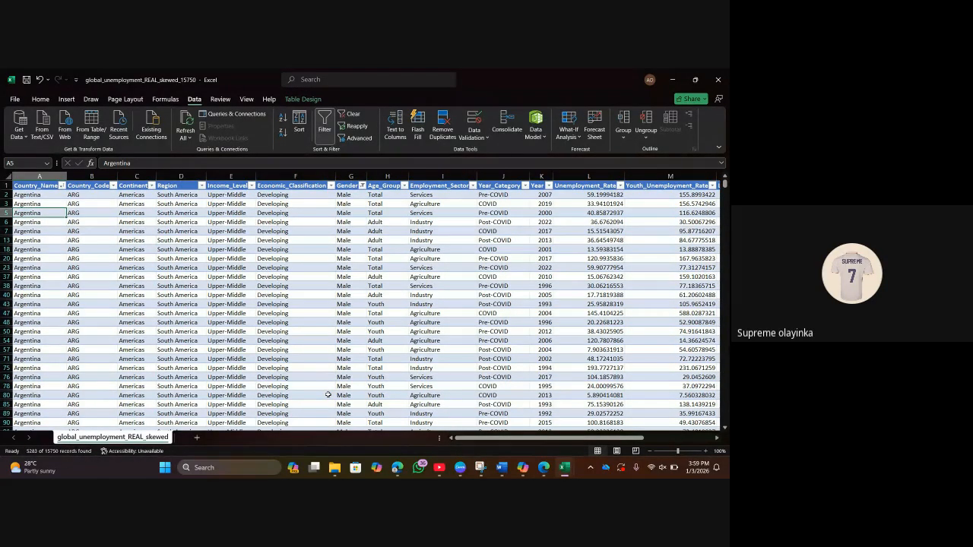
Examine the filtered Male rows and the range of values available in the Unemployment_Rate filter list, from smallest to largest.
scroll(327, 387, down, 20)
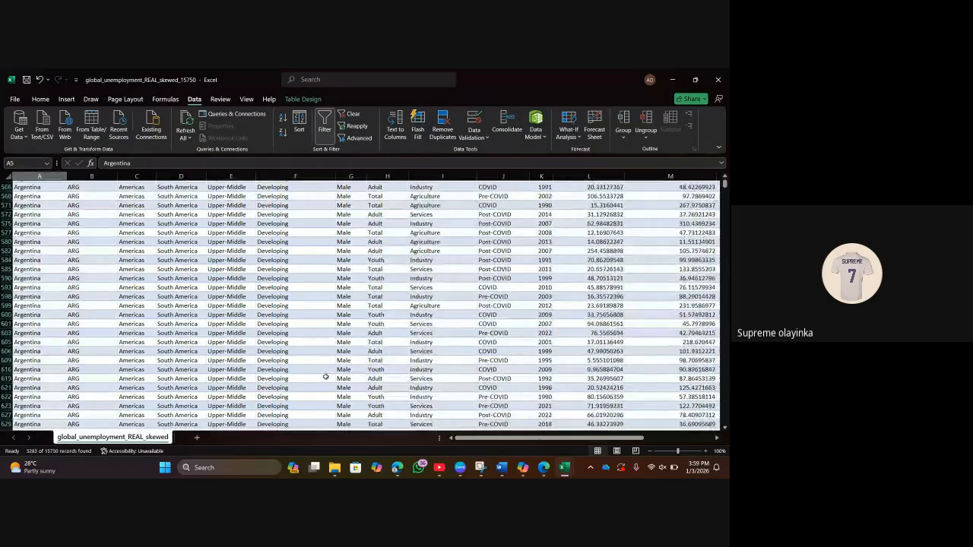
scroll(325, 377, down, 20)
scroll(326, 377, up, 20)
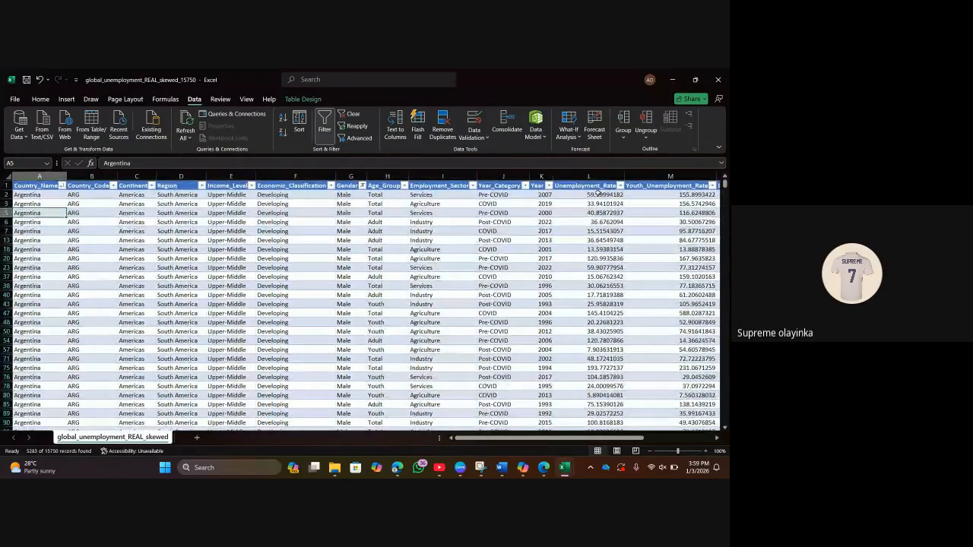
scroll(596, 193, right, 2)
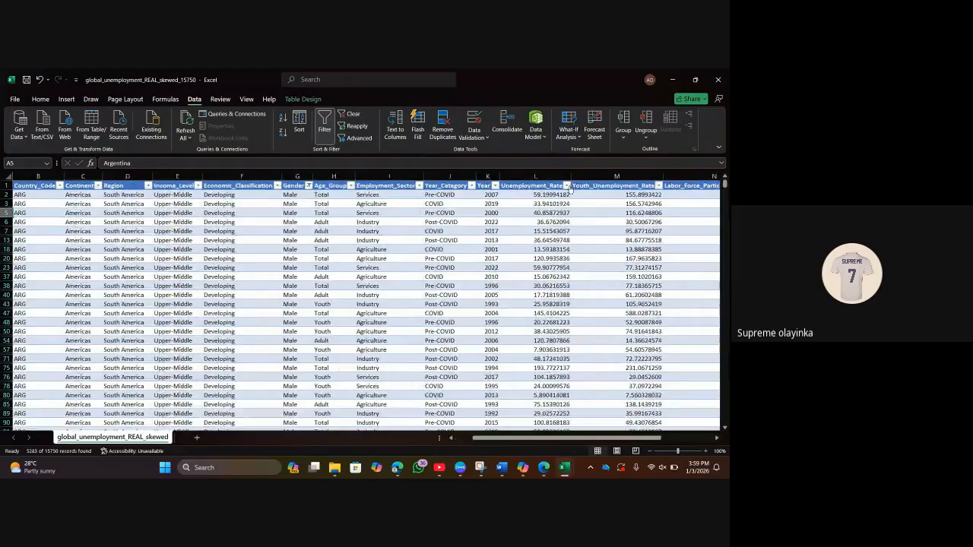
click(566, 186)
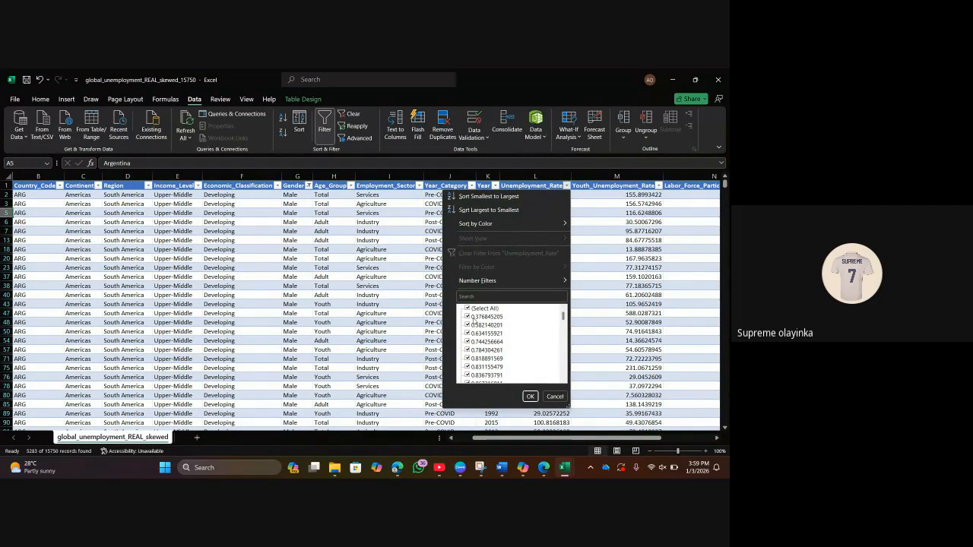
scroll(505, 344, down, 10)
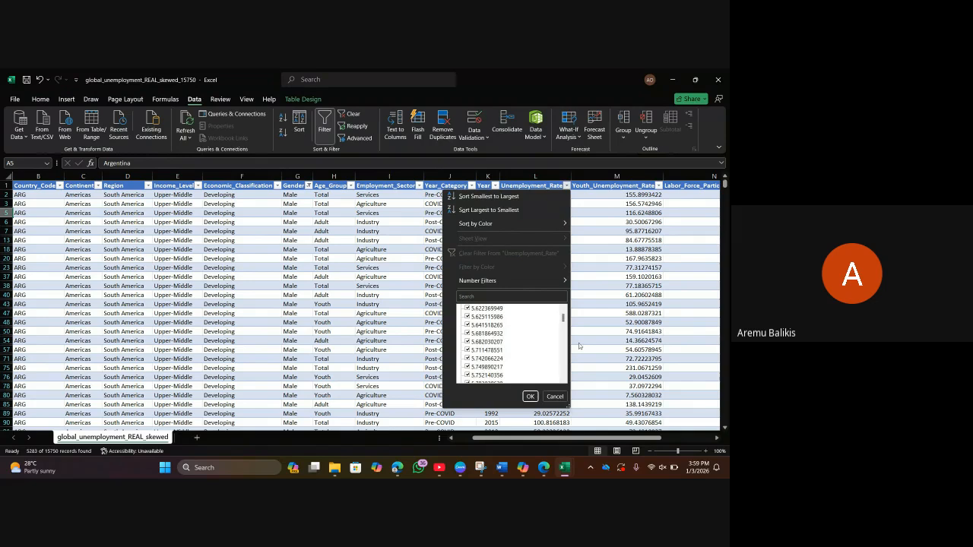
drag(563, 319, 572, 375)
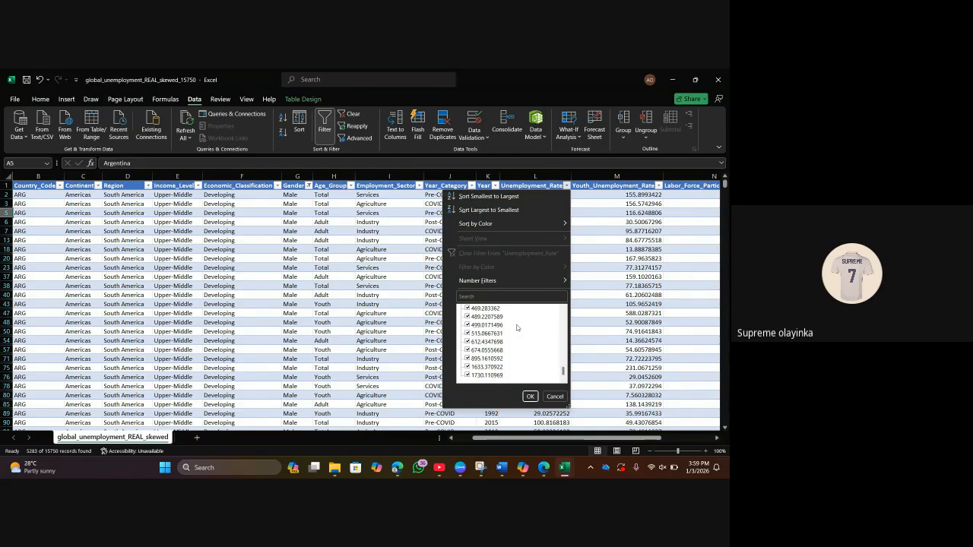
scroll(517, 327, up, 10)
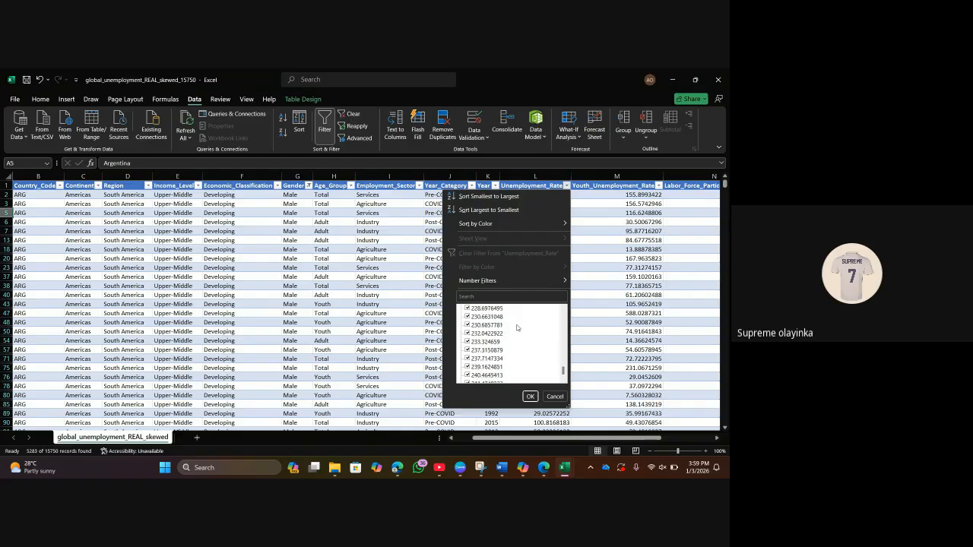
scroll(517, 328, up, 8)
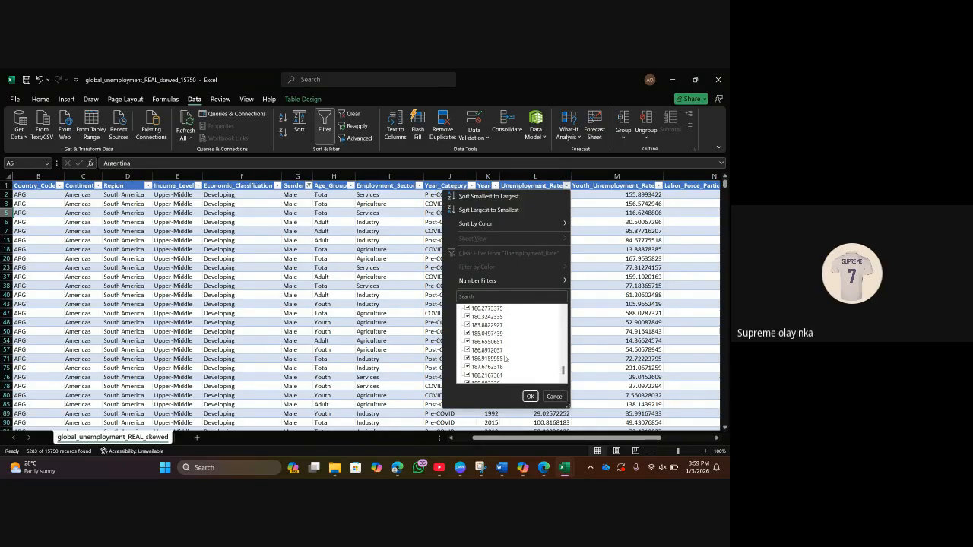
scroll(504, 358, down, 8)
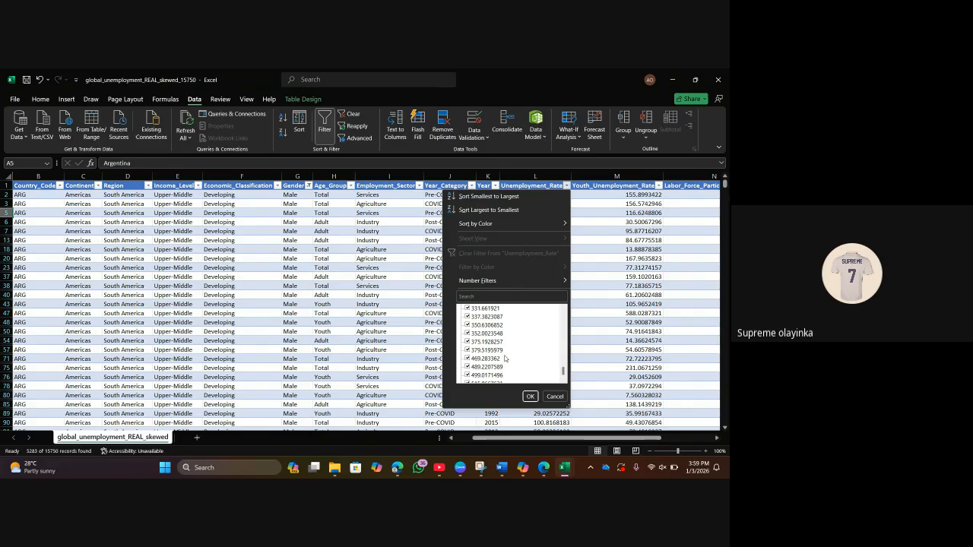
click(529, 396)
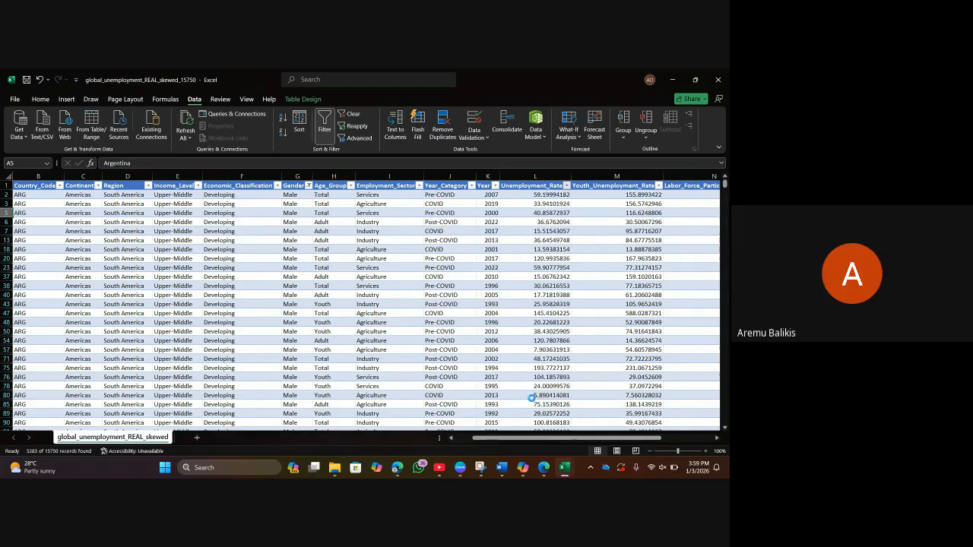
click(548, 203)
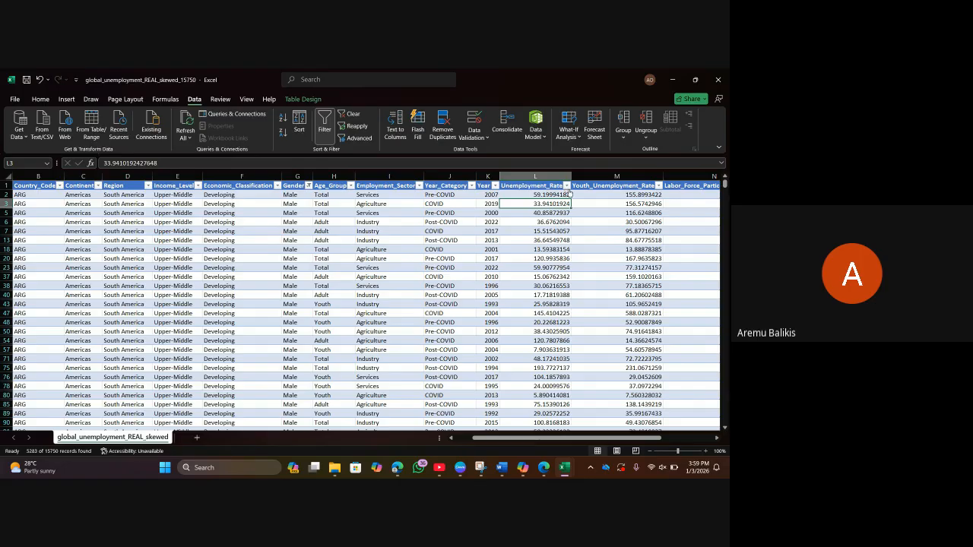
Filter the Unemployment_Rate column with a number filter for values greater than 1000.
click(566, 187)
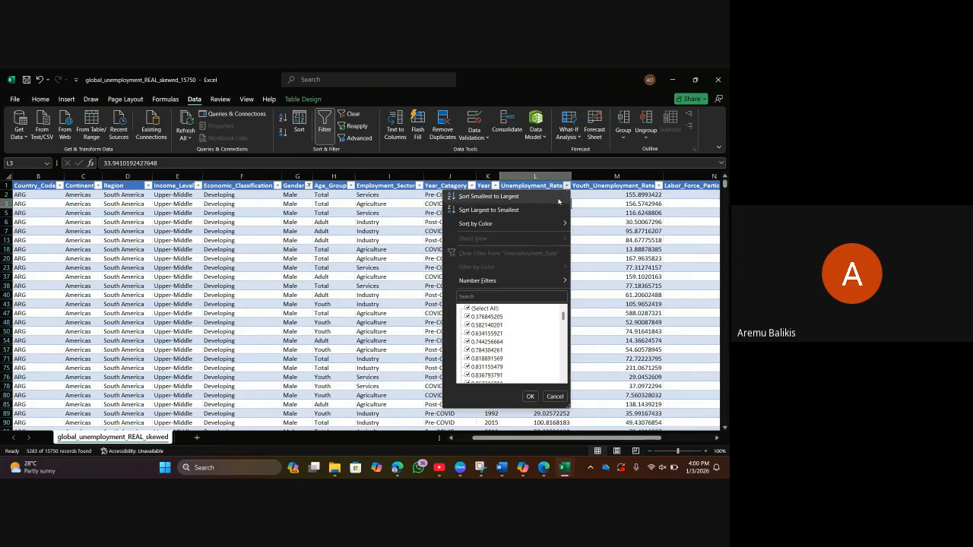
scroll(507, 338, down, 10)
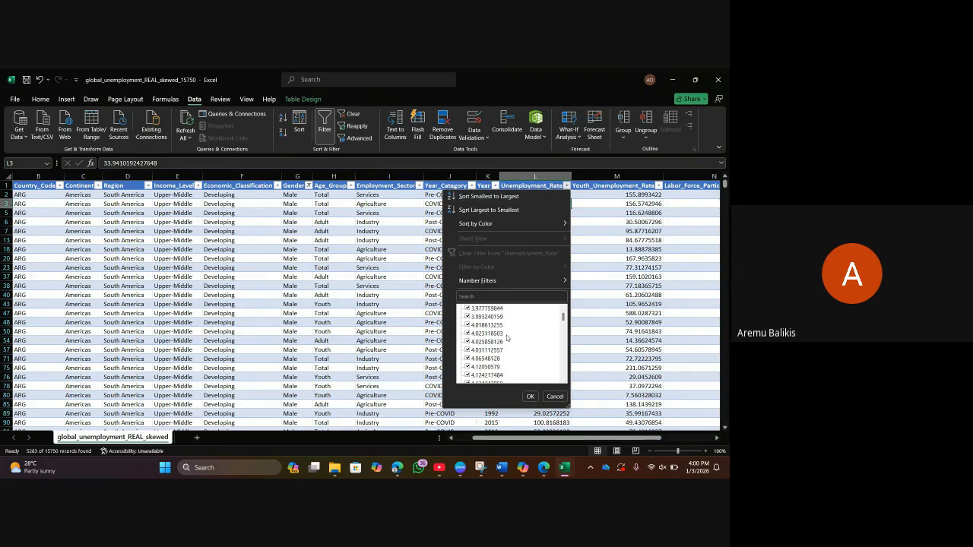
scroll(507, 337, down, 5)
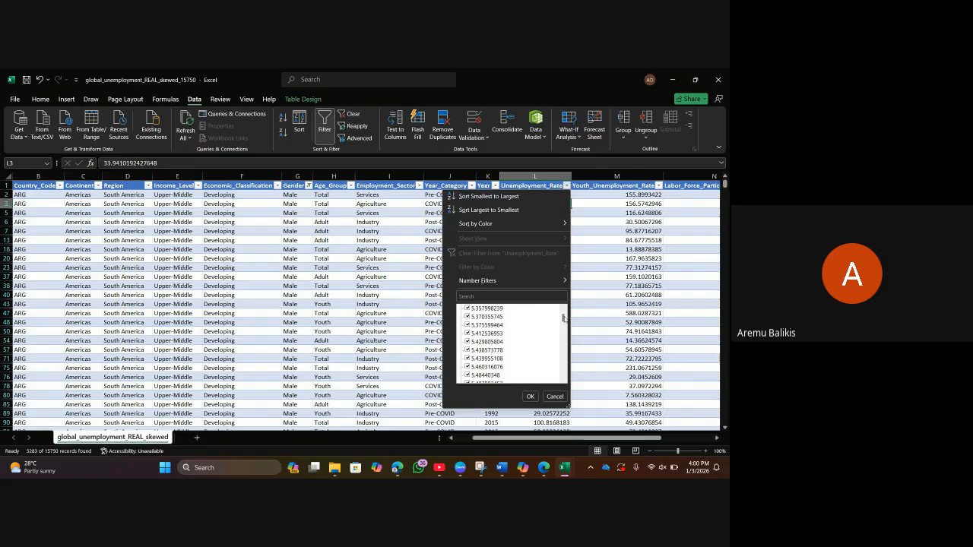
drag(564, 318, 558, 383)
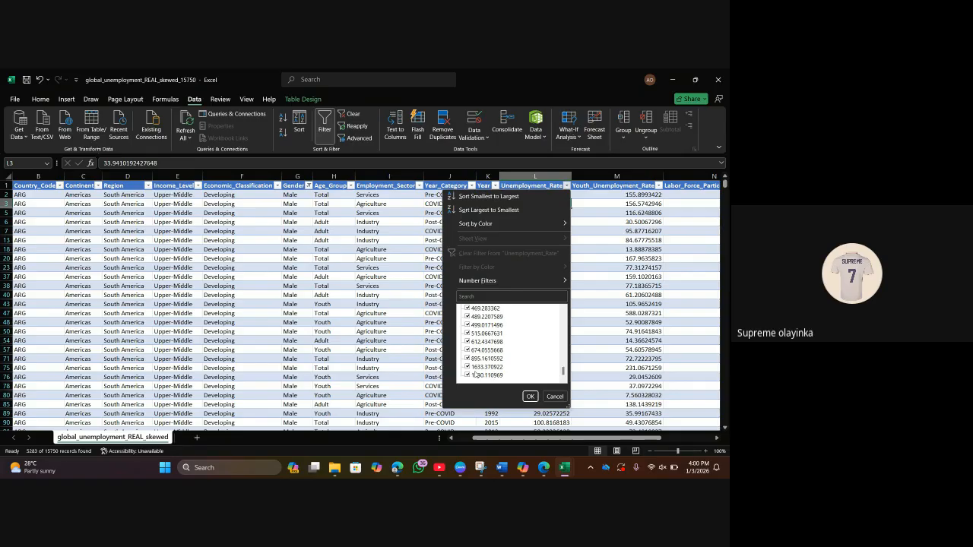
mouse_move(474, 286)
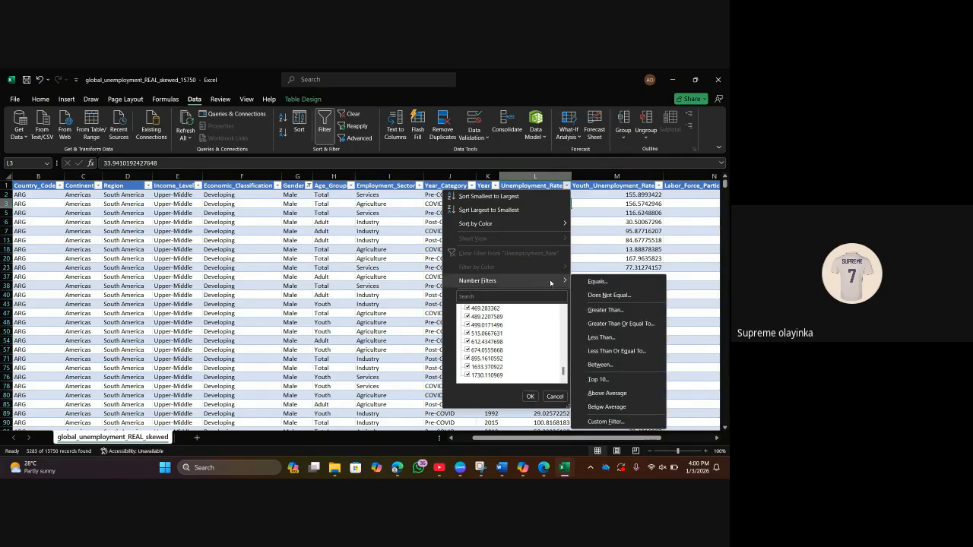
click(587, 310)
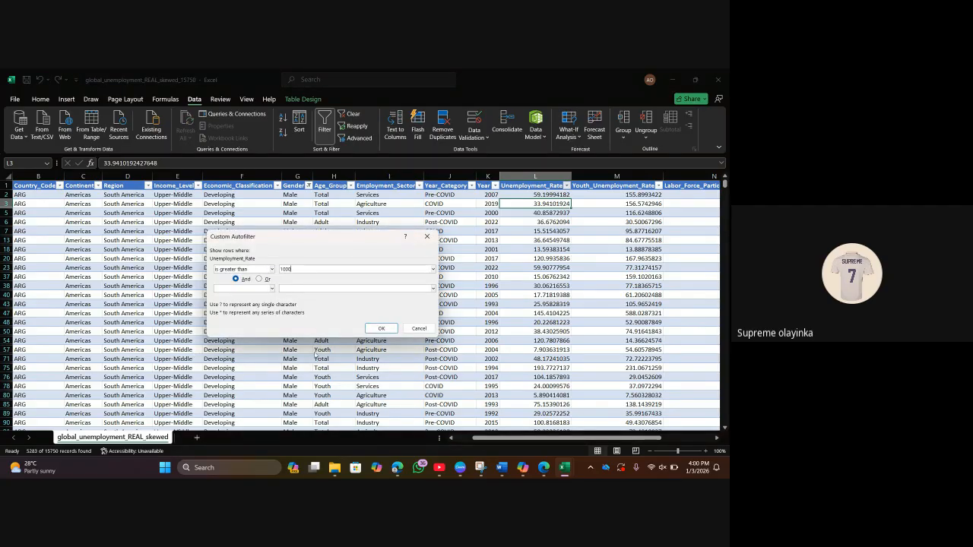
click(371, 328)
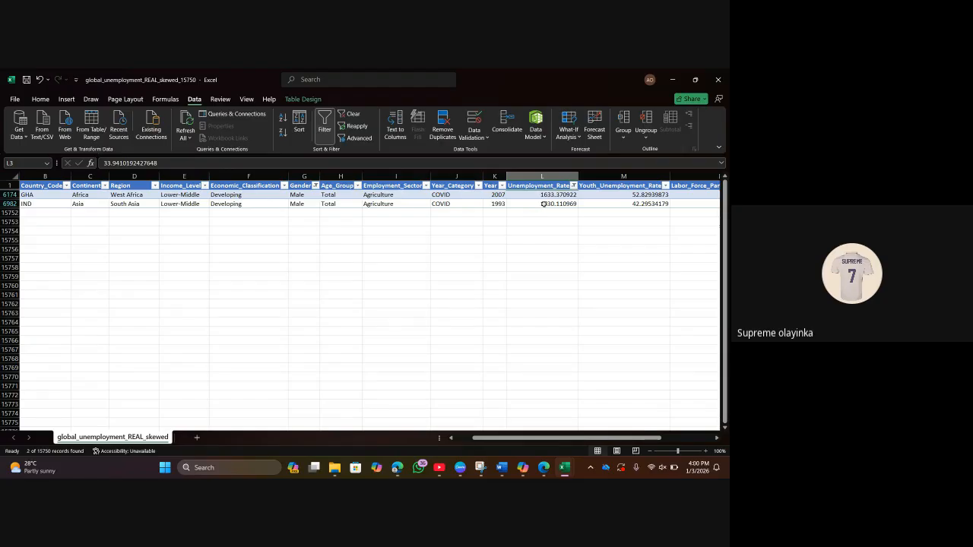
Clear the filter from the Unemployment_Rate column.
click(574, 185)
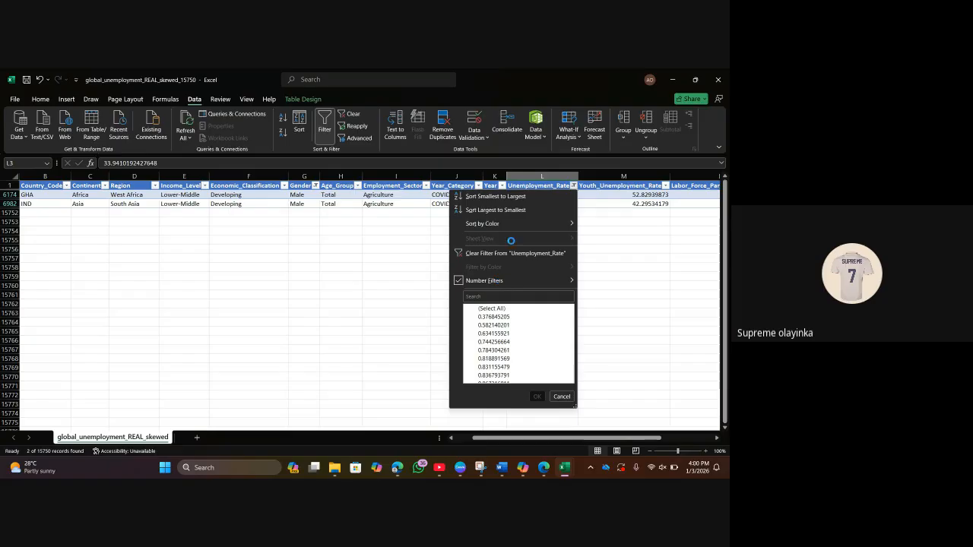
mouse_move(515, 279)
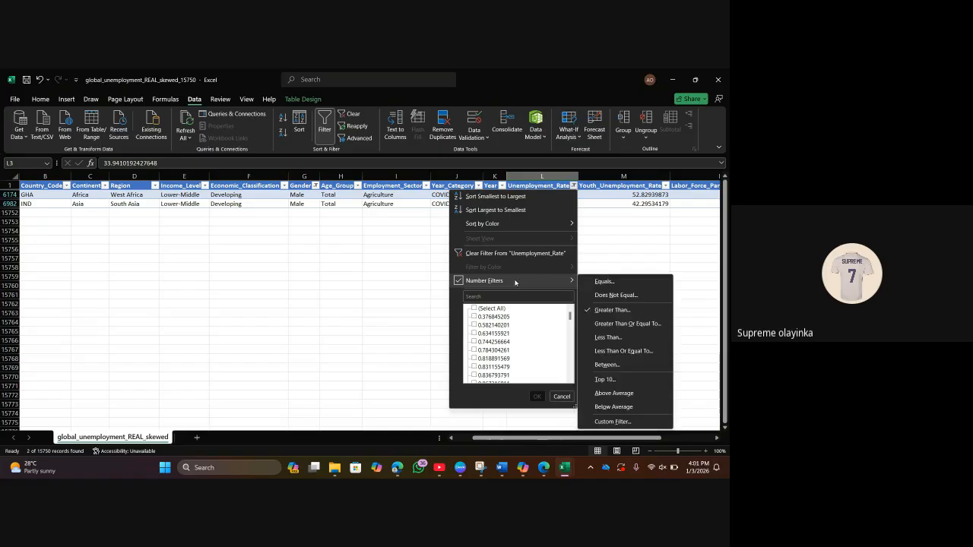
click(396, 287)
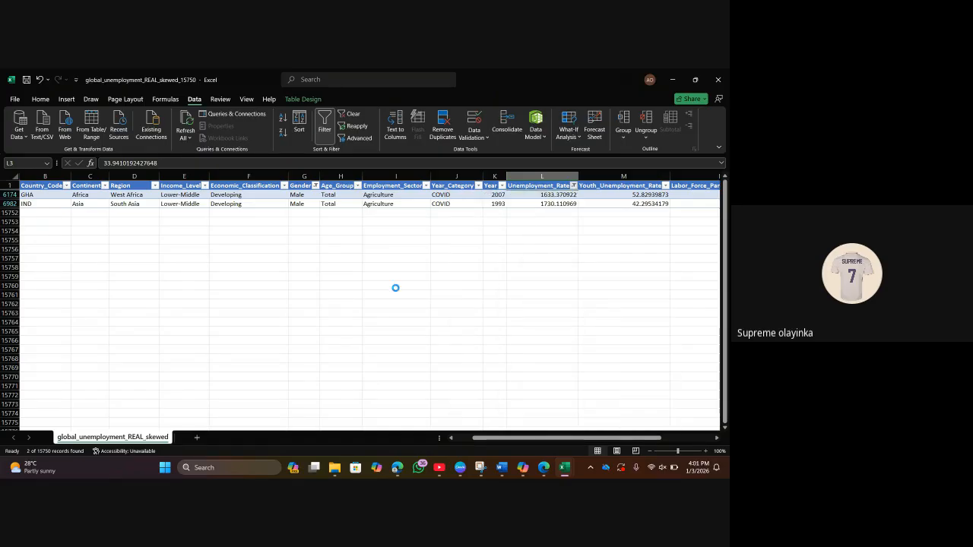
click(574, 190)
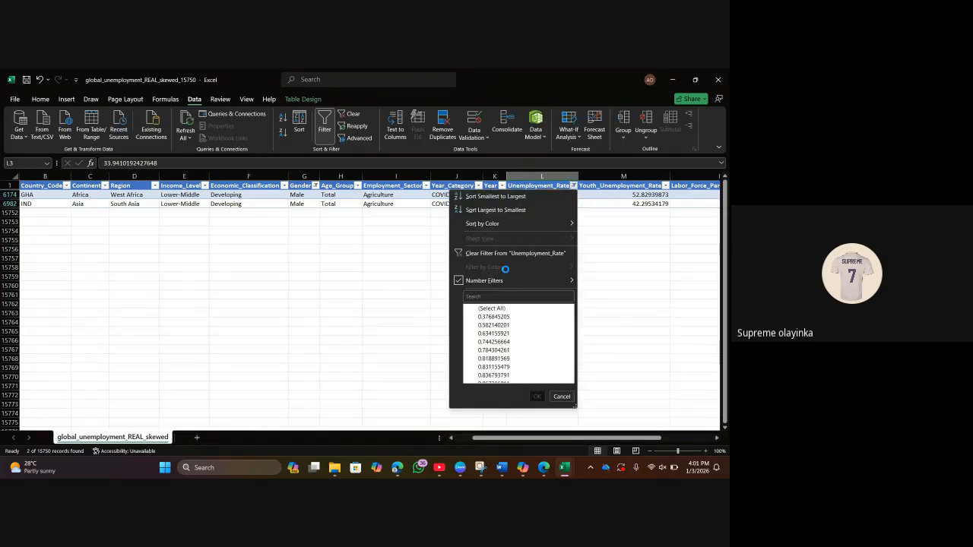
click(486, 253)
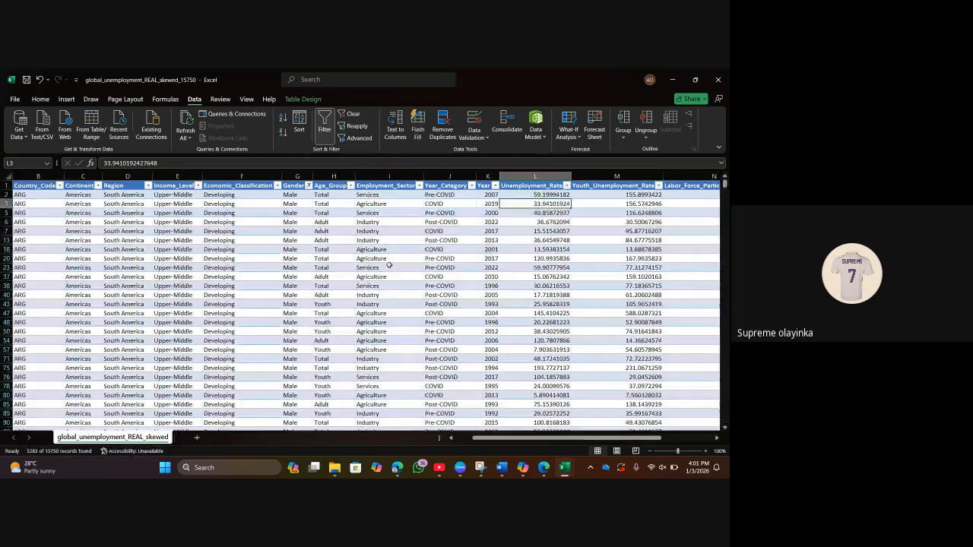
click(389, 267)
Switch to the Book1 workbook and clear the filter on the Name column of the first employee table on Sheet2.
mouse_move(439, 467)
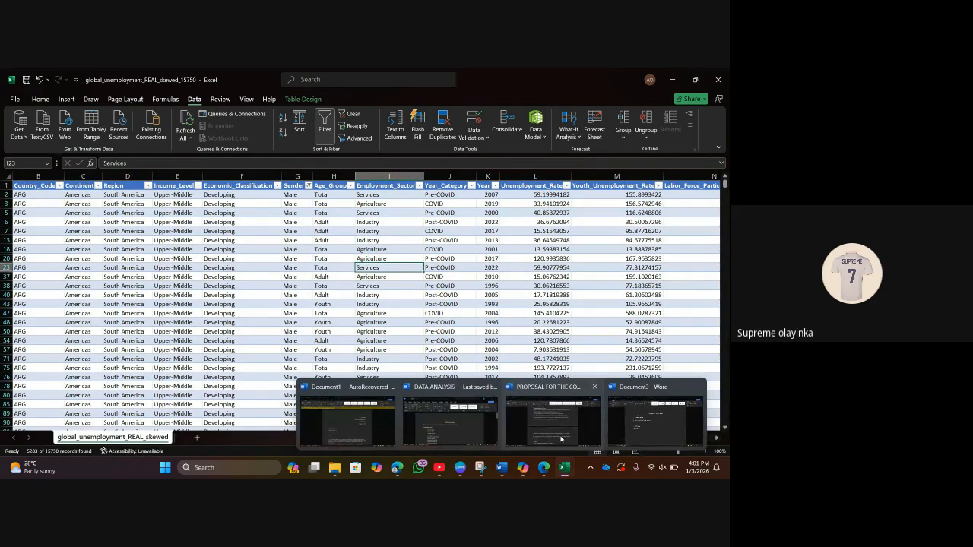
mouse_move(563, 467)
click(513, 419)
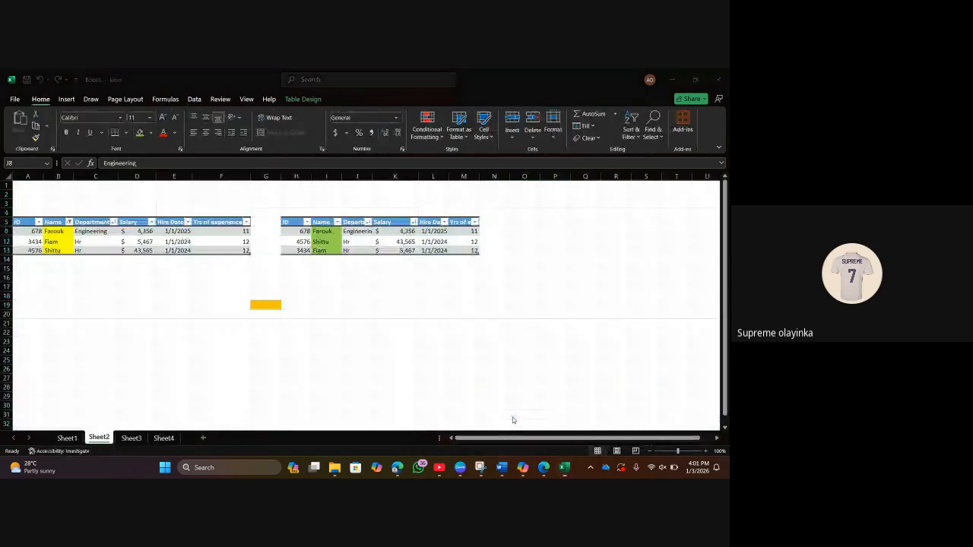
click(69, 222)
click(61, 291)
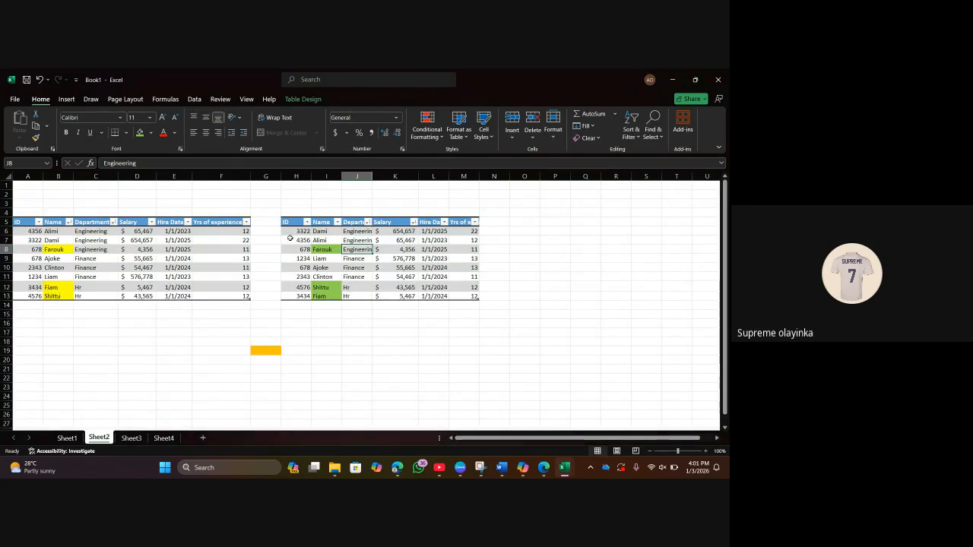
click(384, 404)
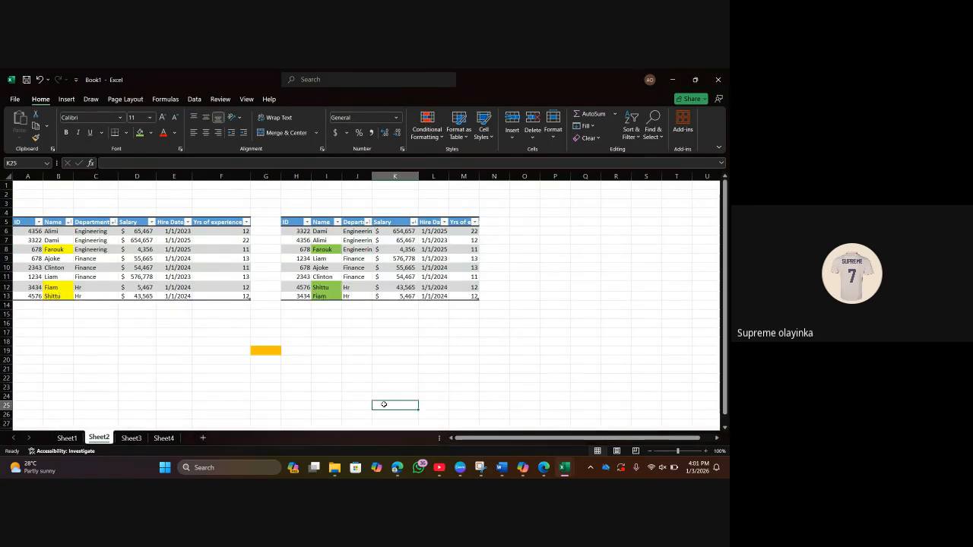
click(584, 267)
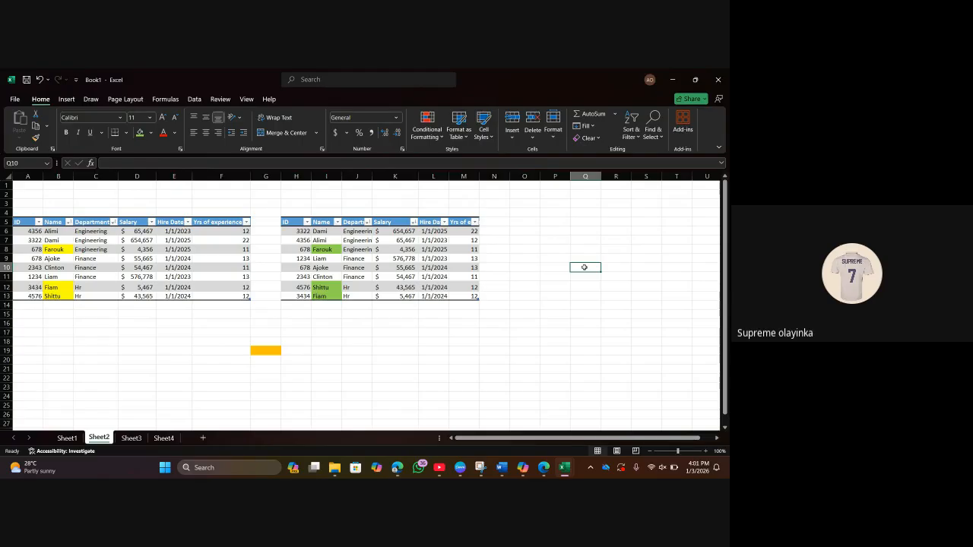
text(F)
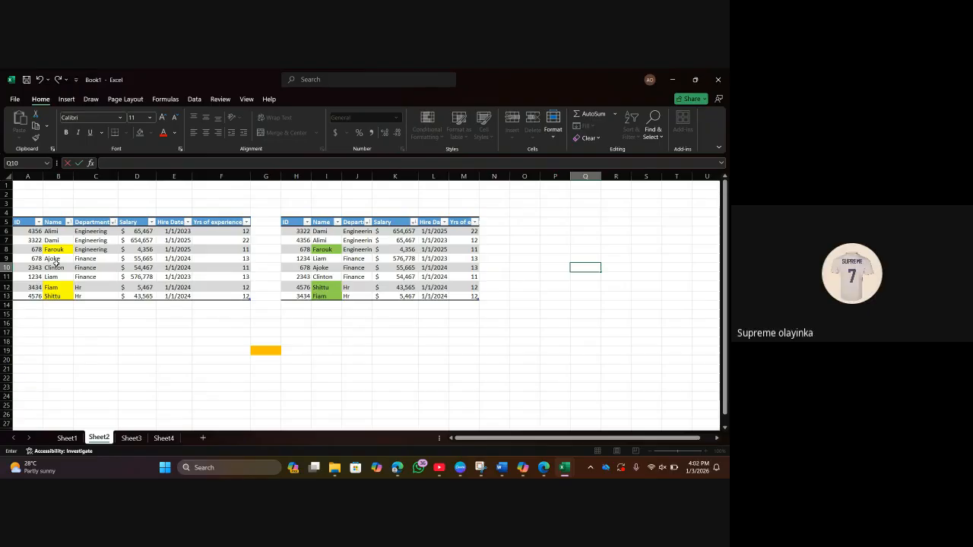
click(53, 258)
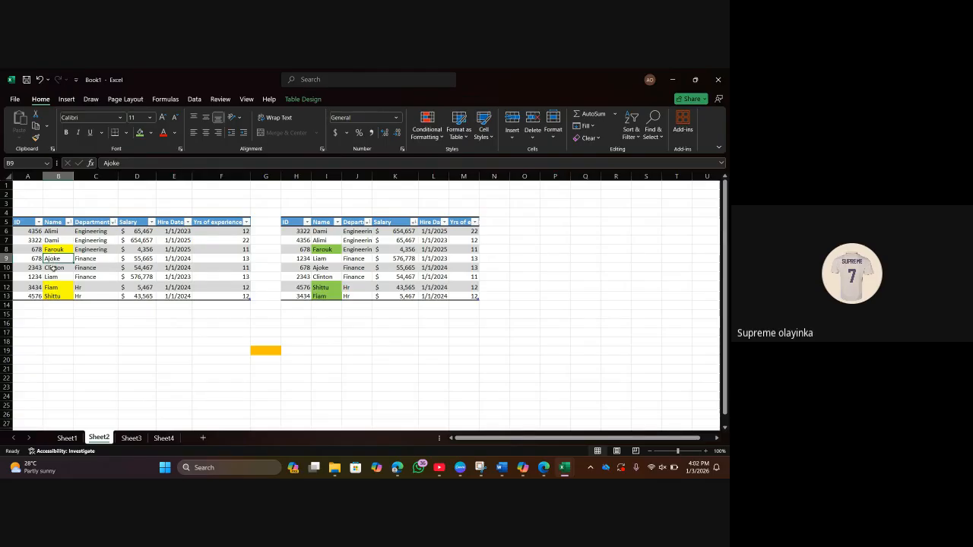
Replace the employee name in cell B12 with the same name as in cell B9 to create a duplicate.
double_click(56, 285)
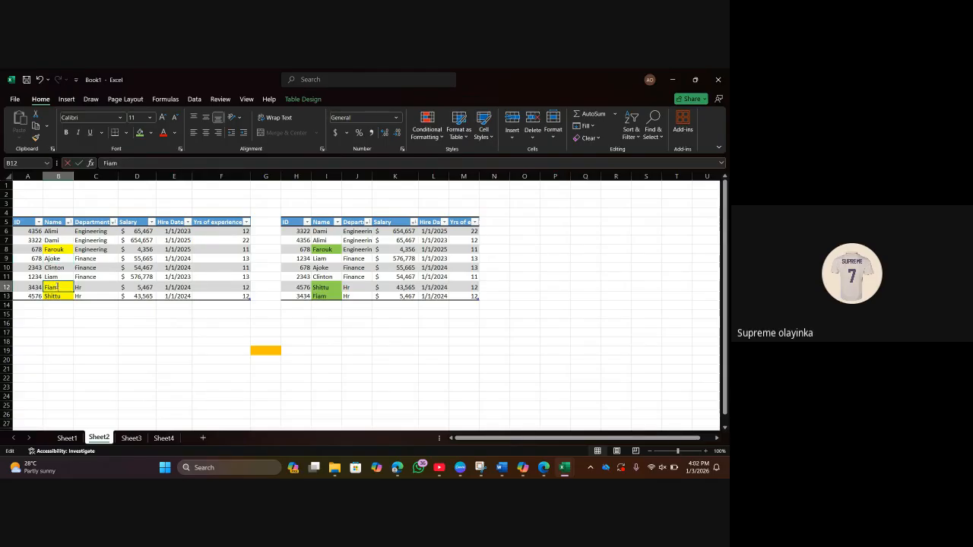
text(A)
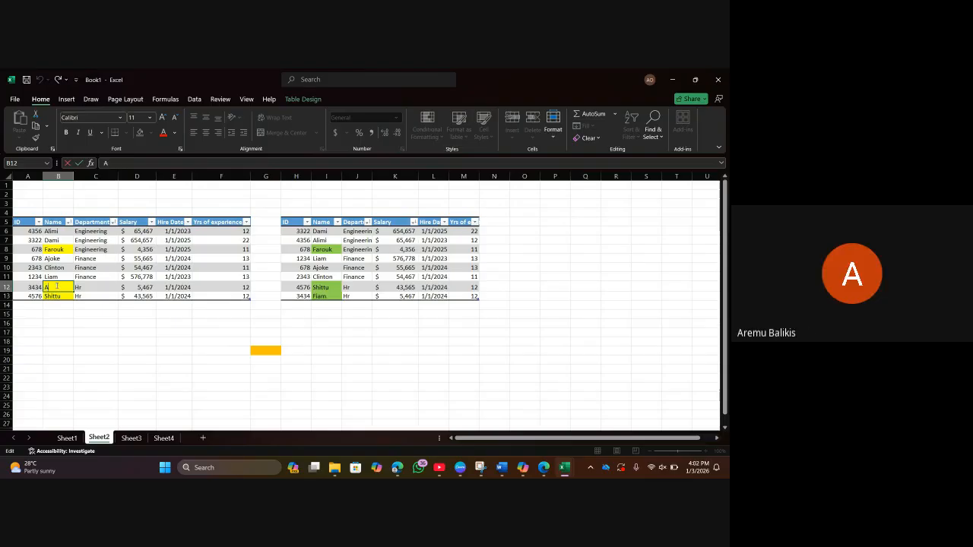
text(jole)
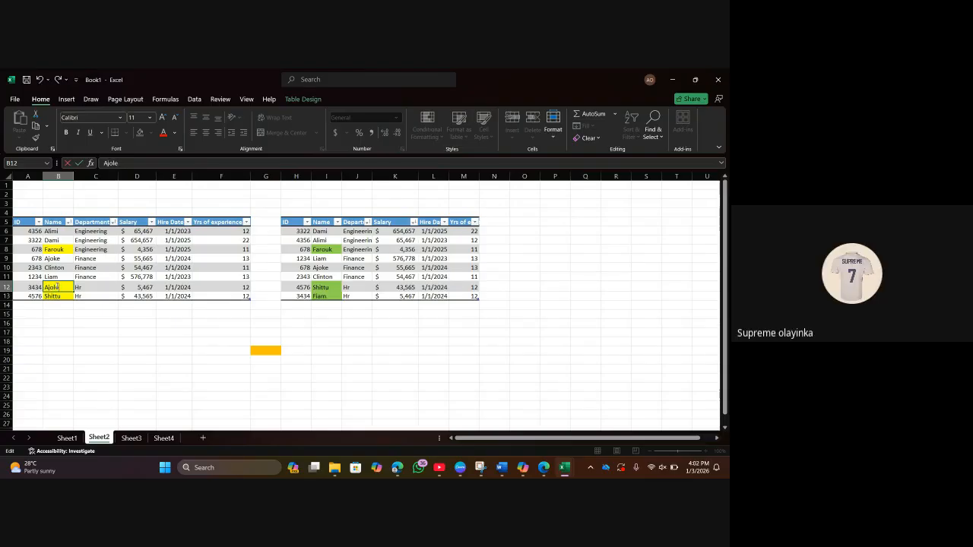
text(ke4)
click(85, 349)
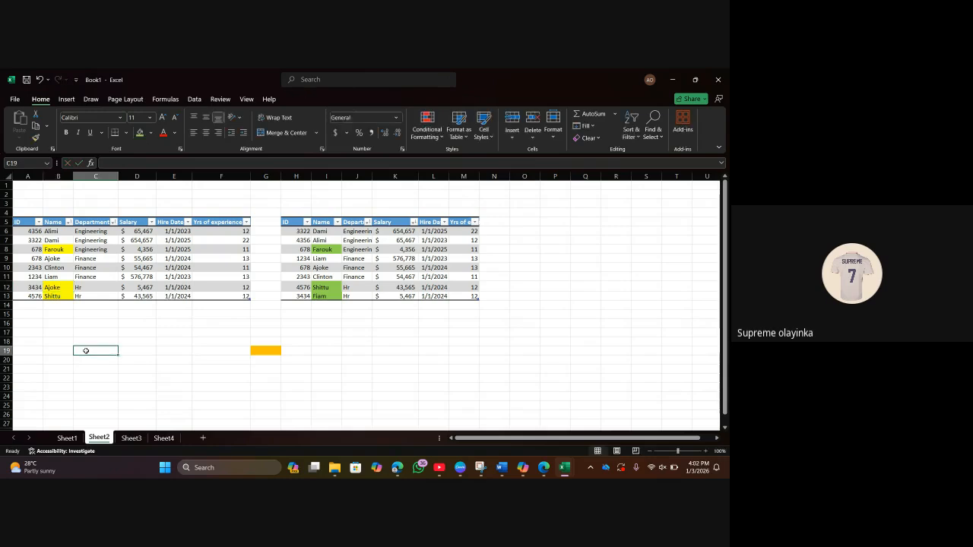
click(60, 287)
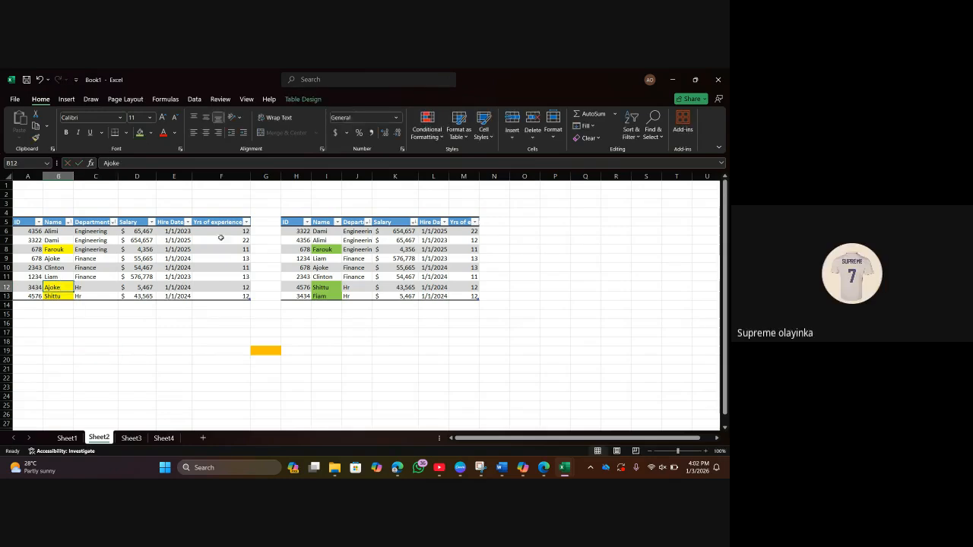
Open the Find and Replace dialog and look over its Find and Replace options.
click(631, 130)
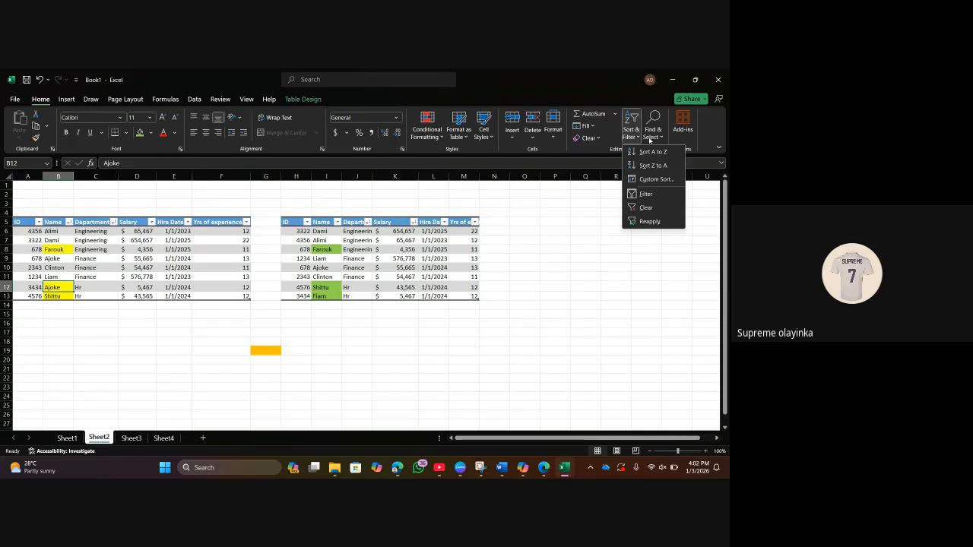
right_click(654, 138)
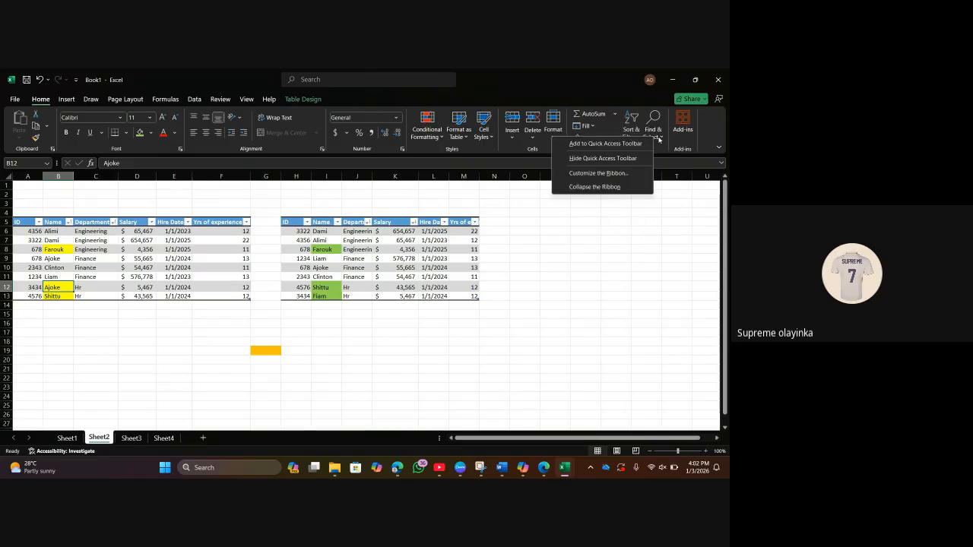
click(659, 139)
click(661, 140)
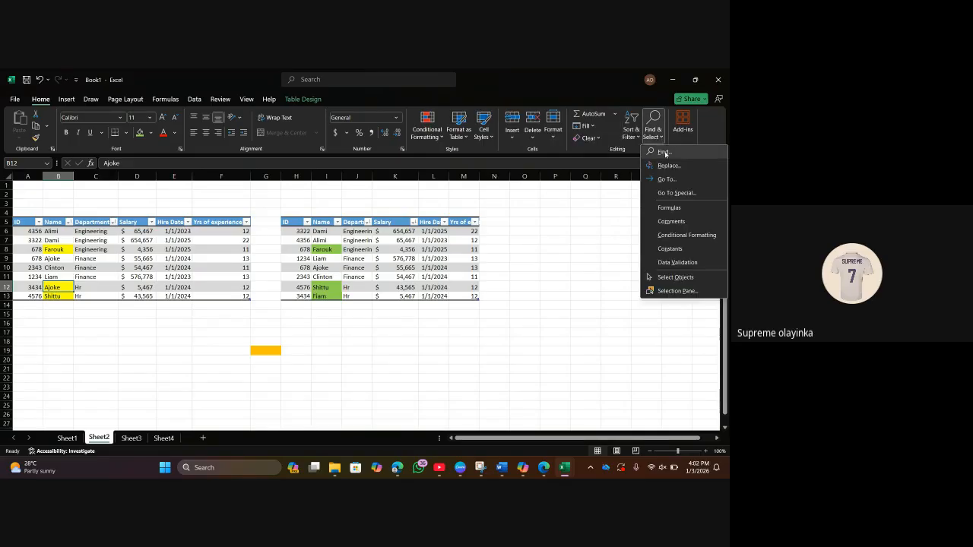
click(665, 152)
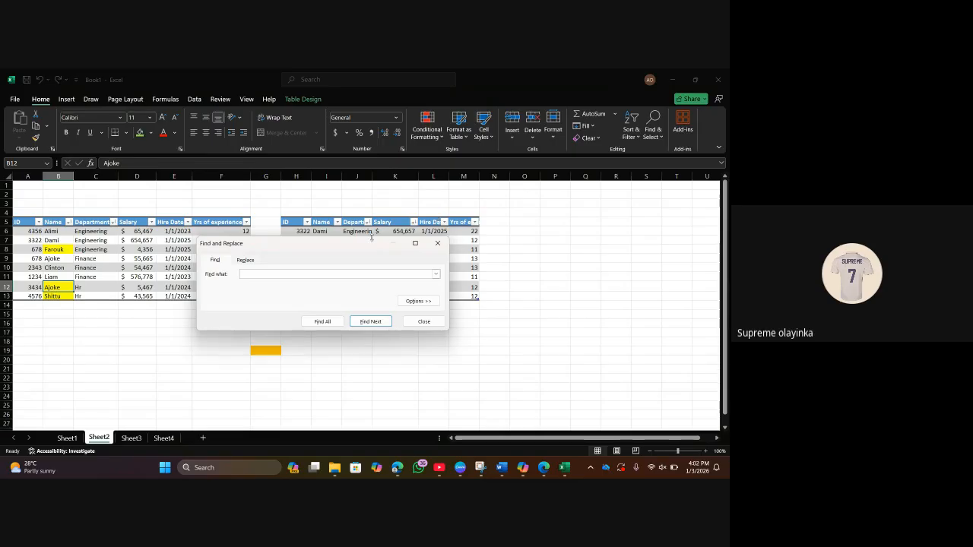
drag(342, 247, 464, 215)
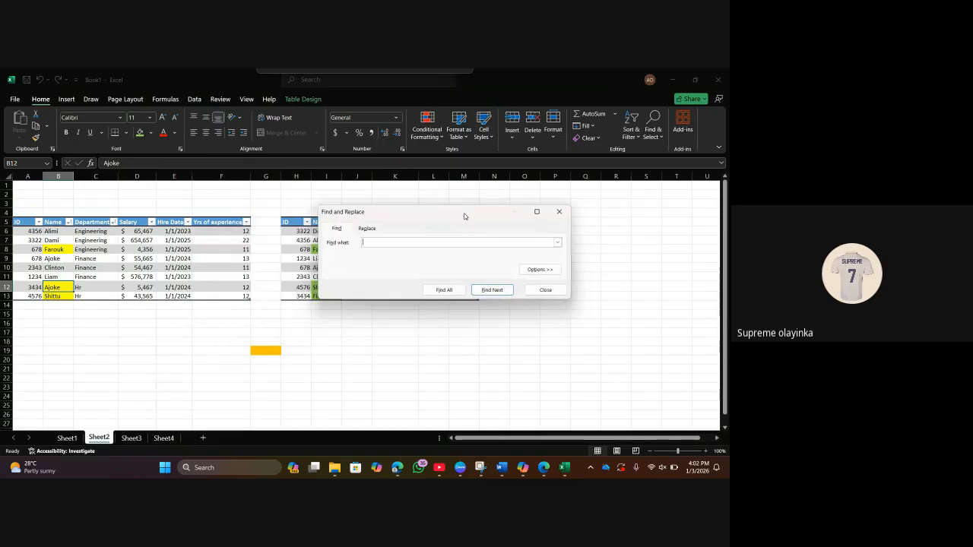
click(366, 229)
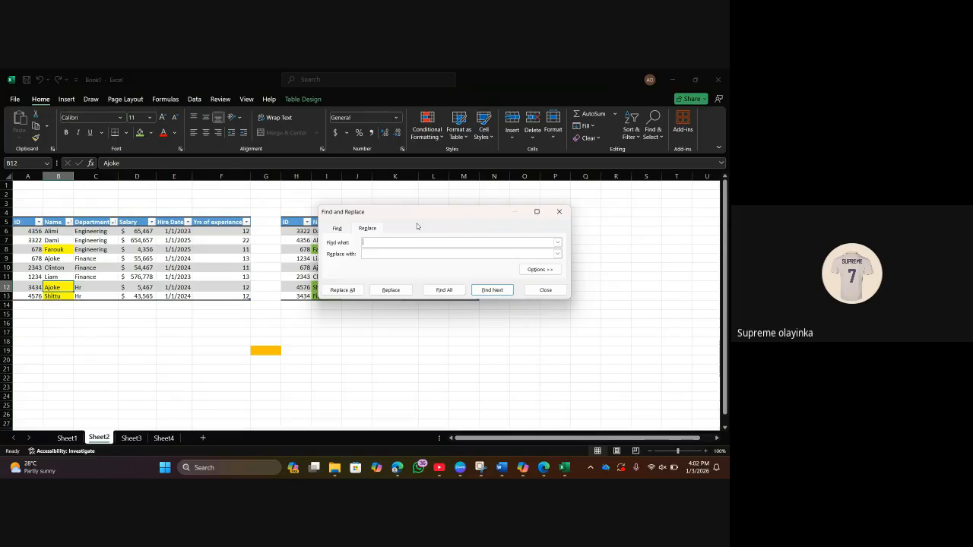
click(332, 230)
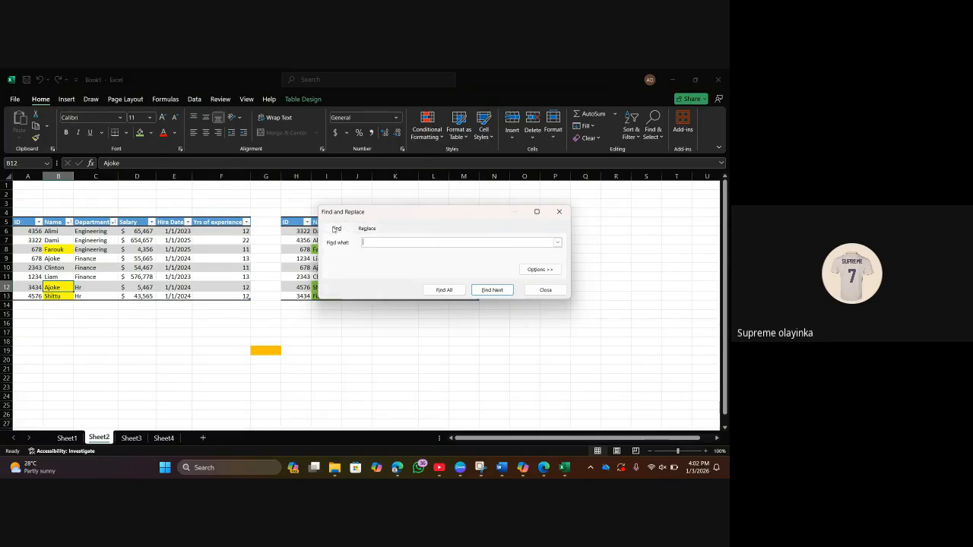
Search Sheet2 for the duplicated employee name and step through its matches in both employee tables.
click(364, 241)
text(Ajoke)
click(505, 291)
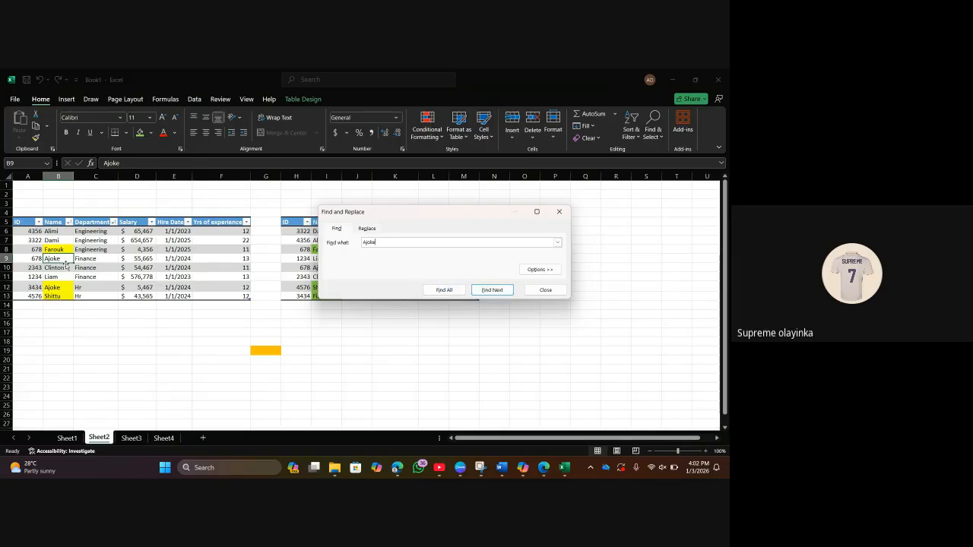
click(496, 293)
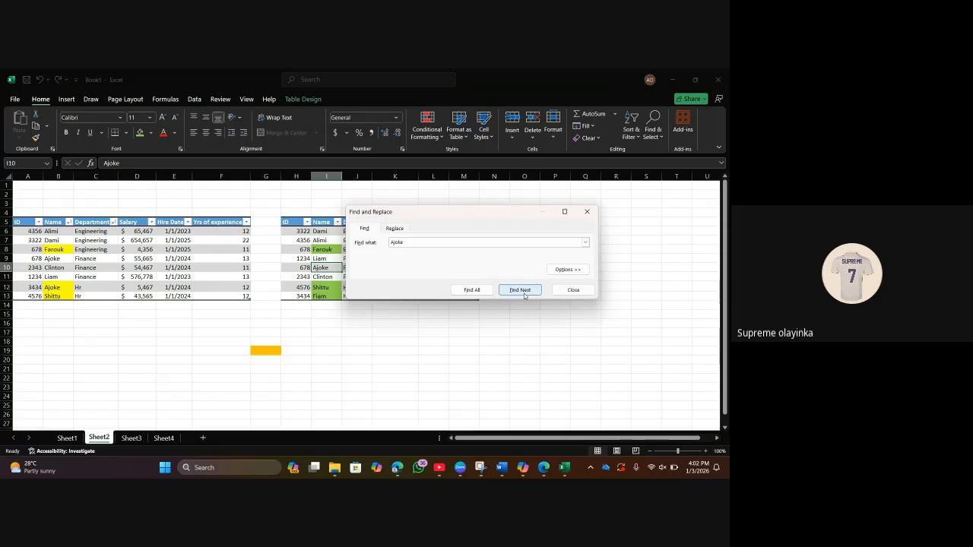
click(523, 293)
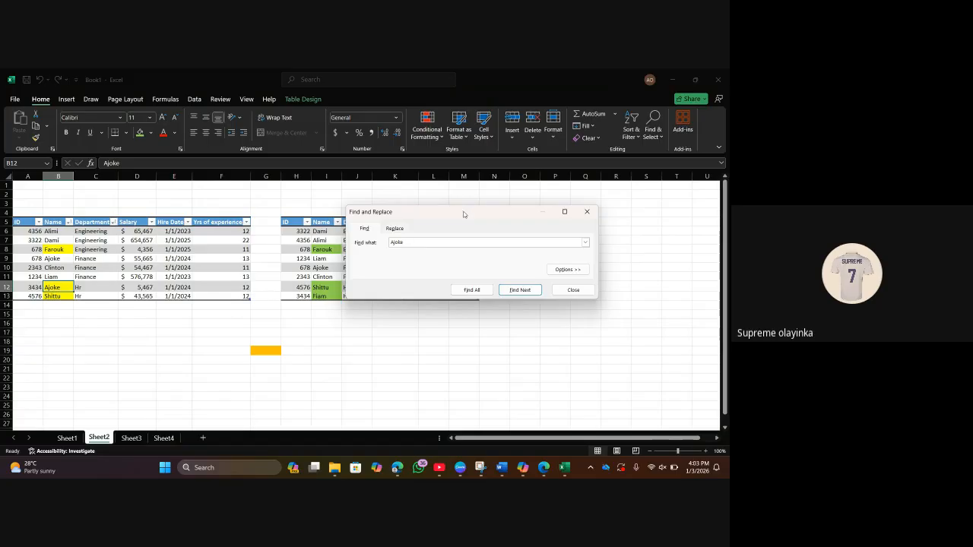
drag(463, 215, 489, 306)
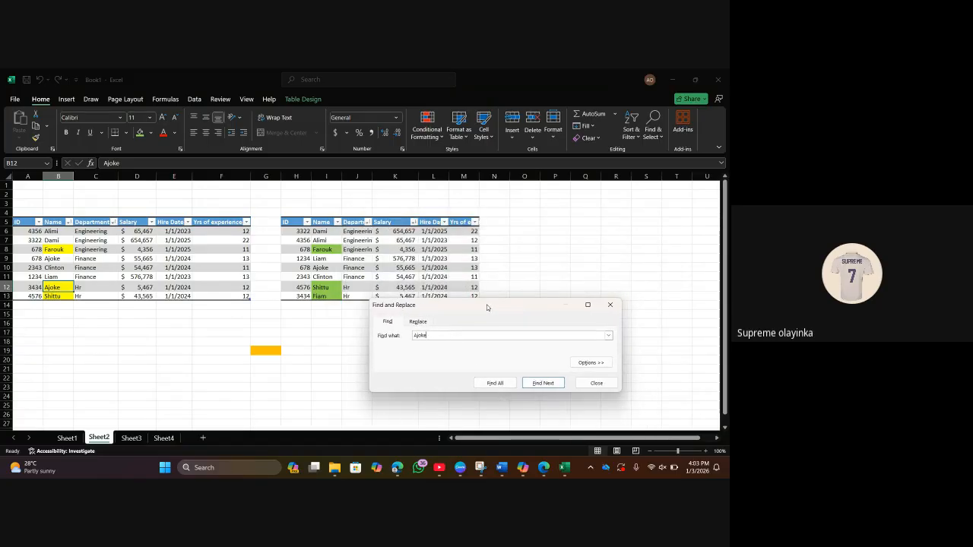
click(542, 382)
click(542, 384)
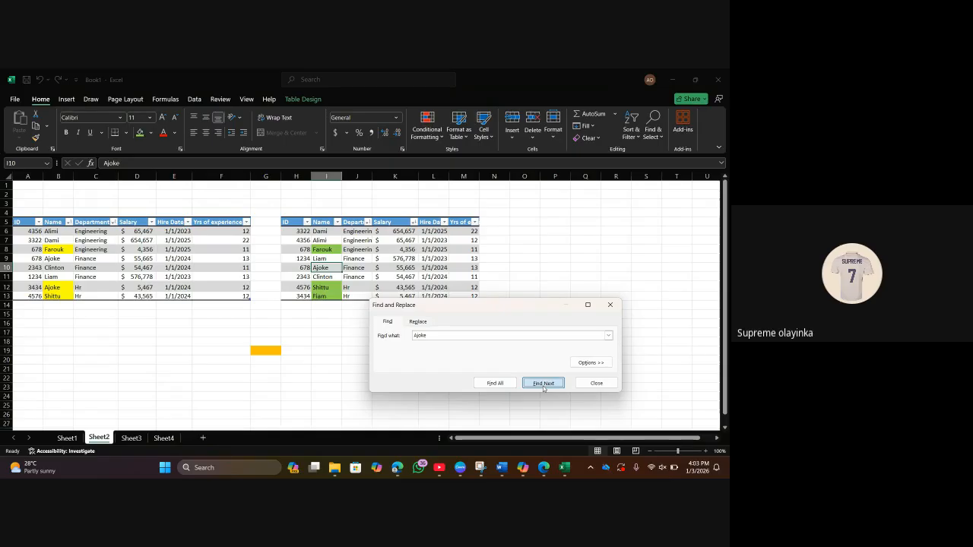
click(542, 384)
click(543, 384)
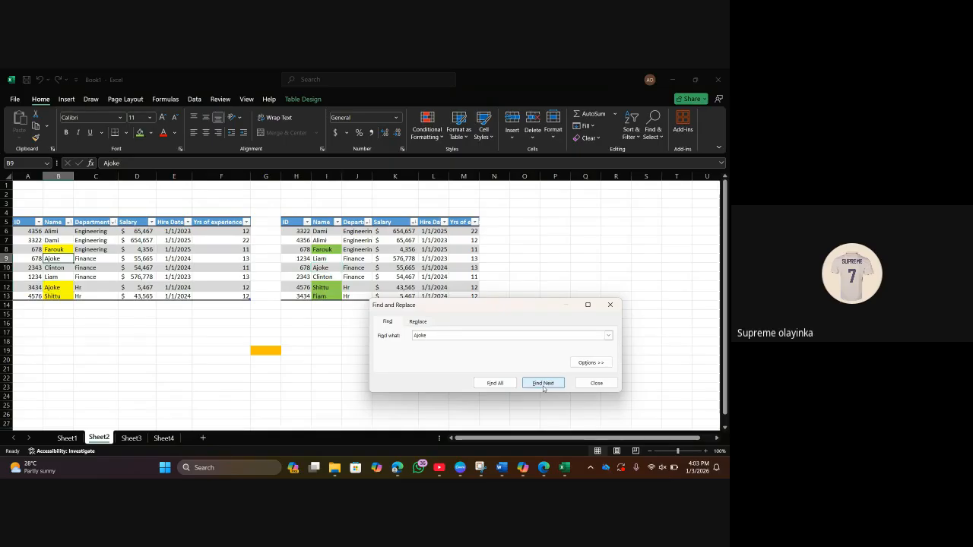
click(542, 384)
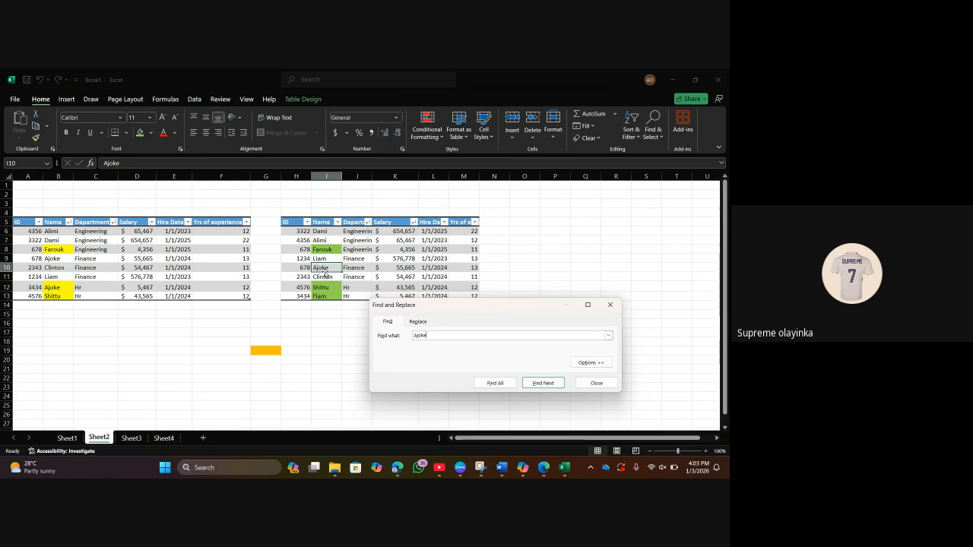
click(542, 383)
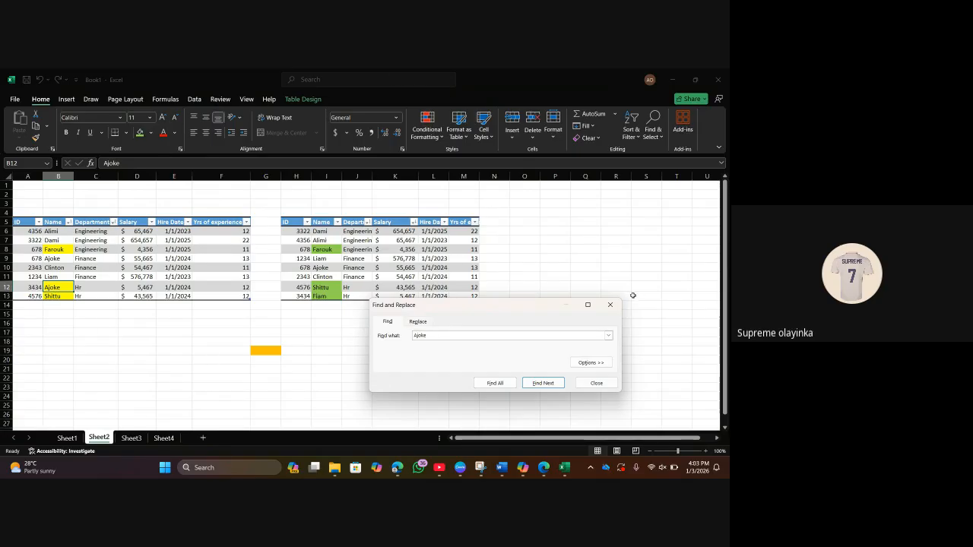
List all cells containing the duplicated employee name, step through the matches again, and close the Find and Replace dialog.
click(492, 383)
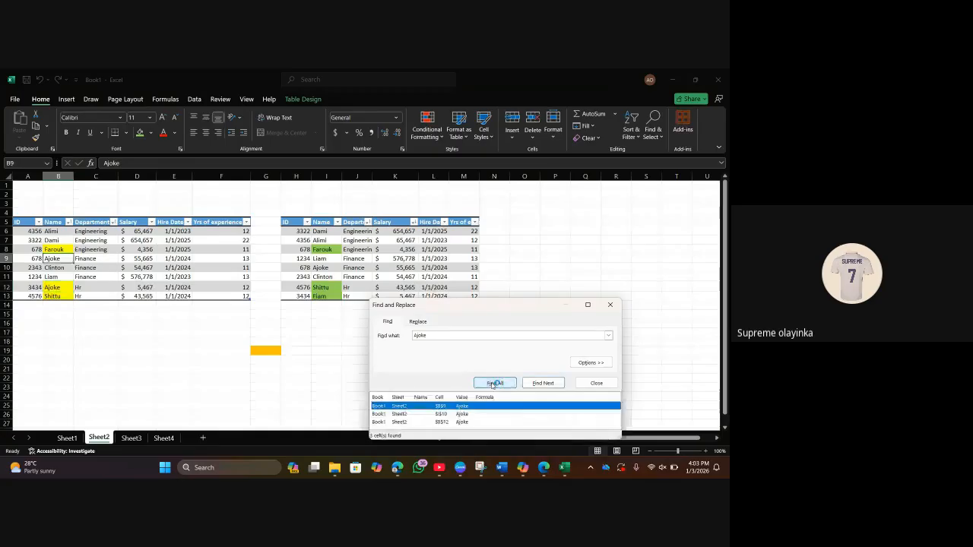
click(382, 408)
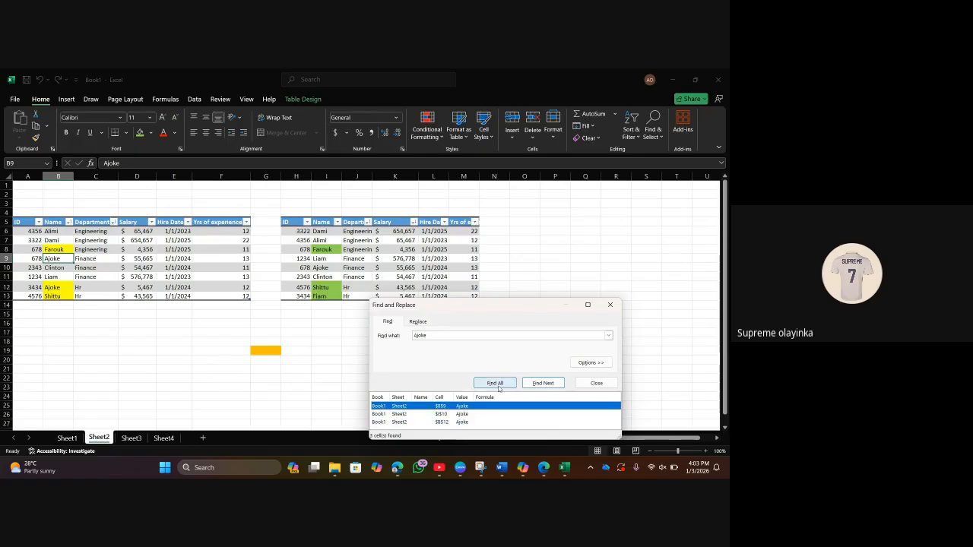
click(543, 382)
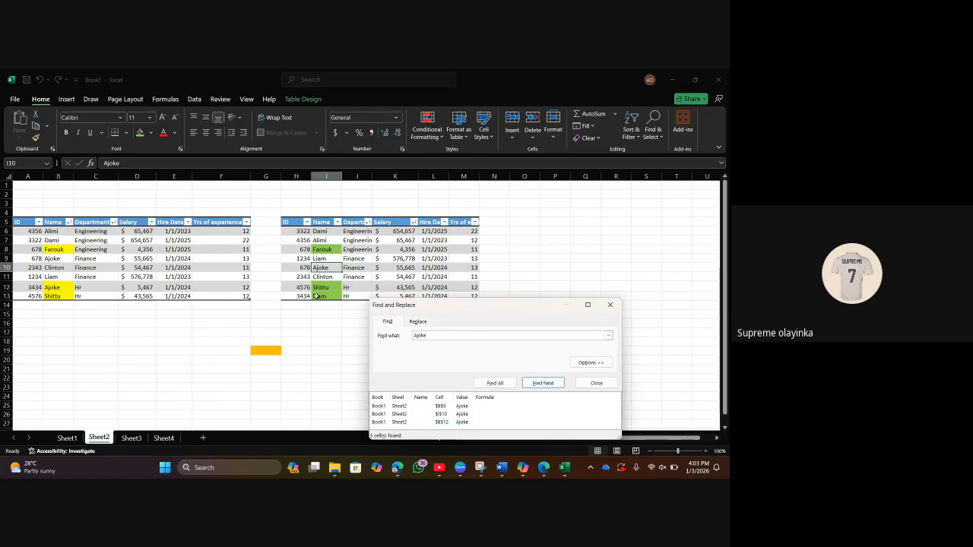
click(543, 384)
click(543, 384)
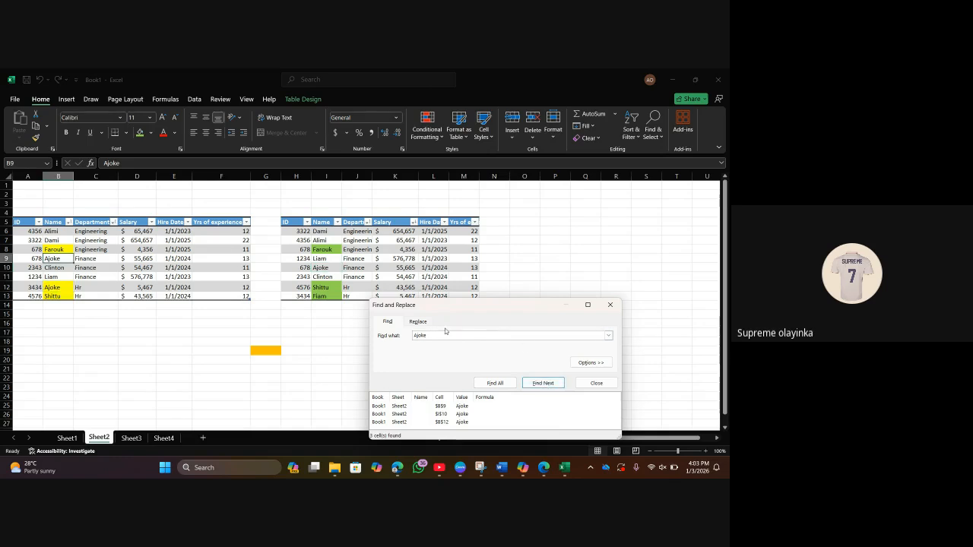
click(417, 322)
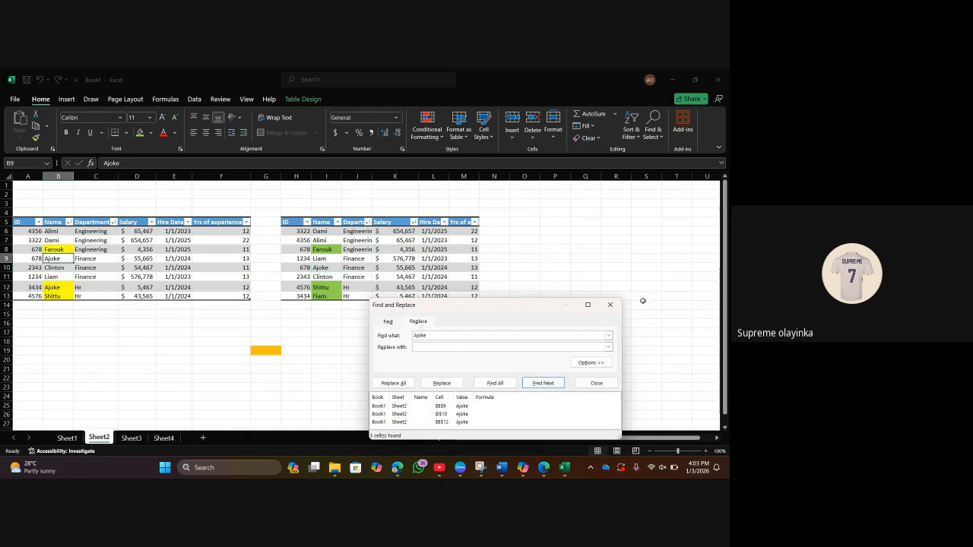
click(609, 305)
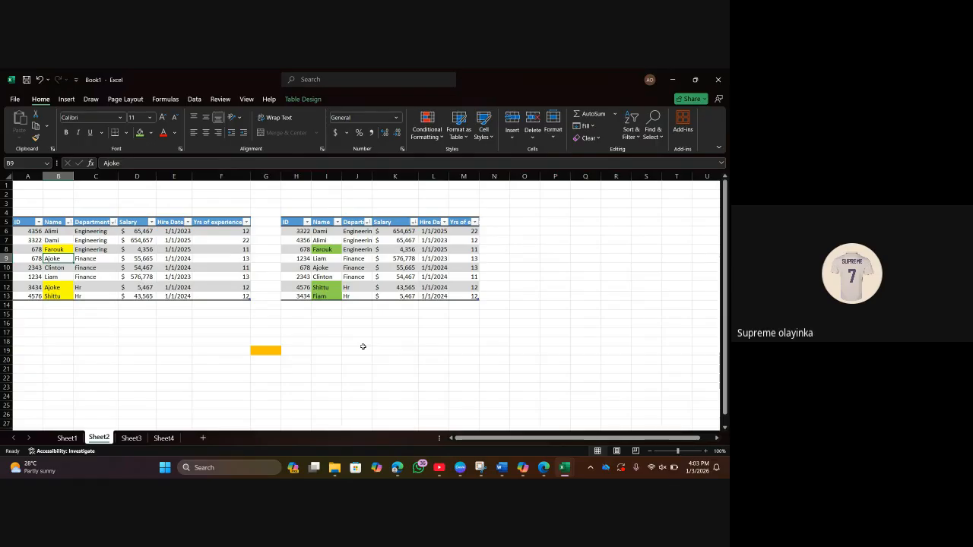
Replace the duplicated employee name in cell B12 with a different first name.
click(51, 288)
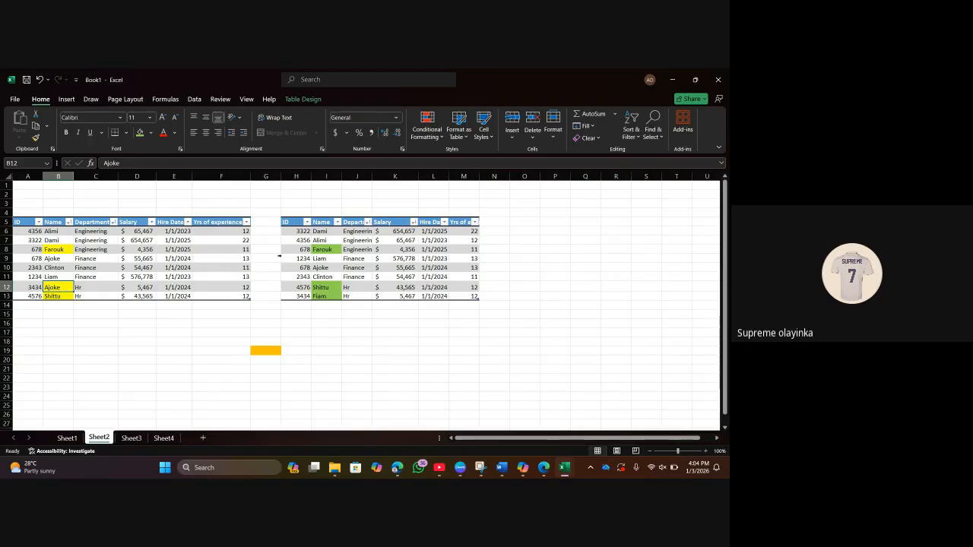
click(66, 269)
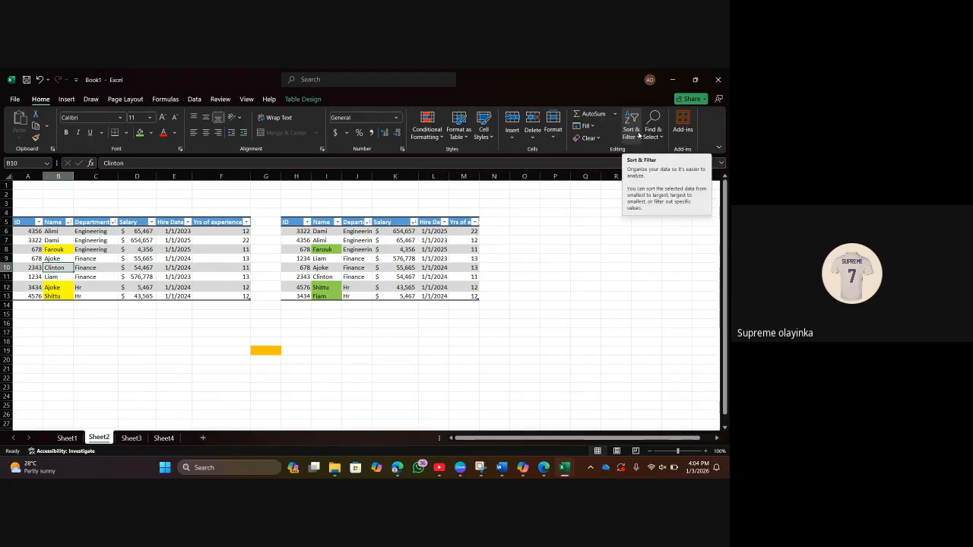
click(67, 288)
double_click(56, 288)
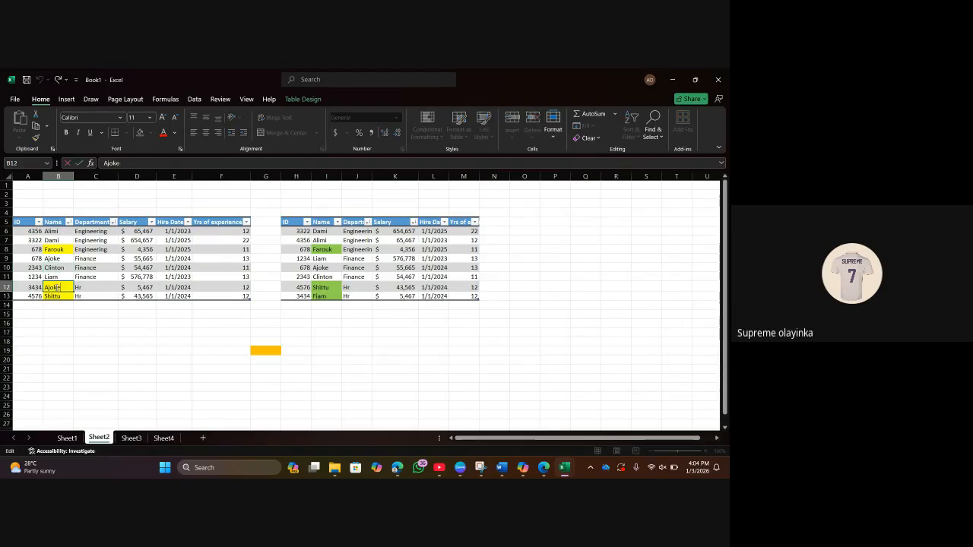
key(BackSpace)
key(BackSpace)
key(BackSpace)
key(BackSpace)
text(k)
text(lle)
click(68, 334)
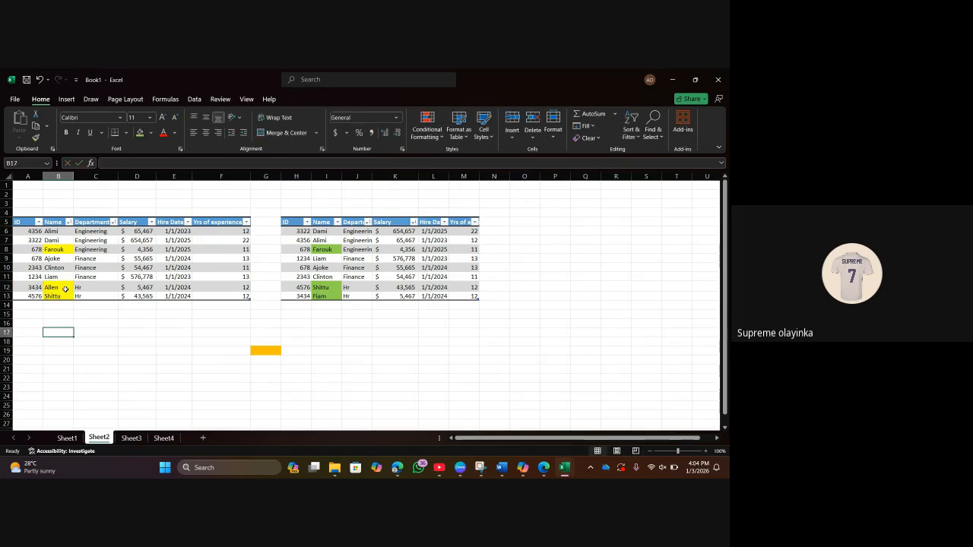
With cell B12 selected, view the Find and Replace dialog through both the Find and the Replace commands, closing it each time.
click(66, 289)
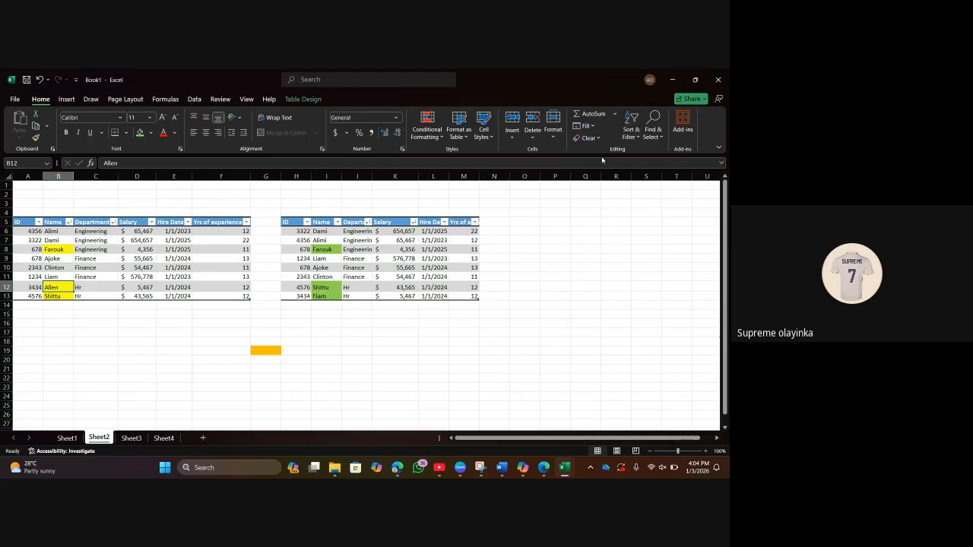
click(653, 130)
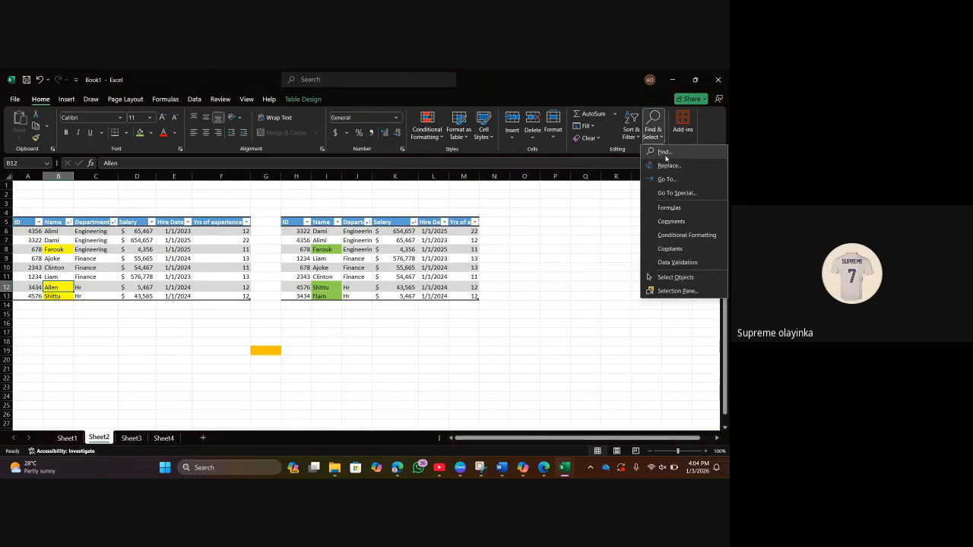
click(664, 155)
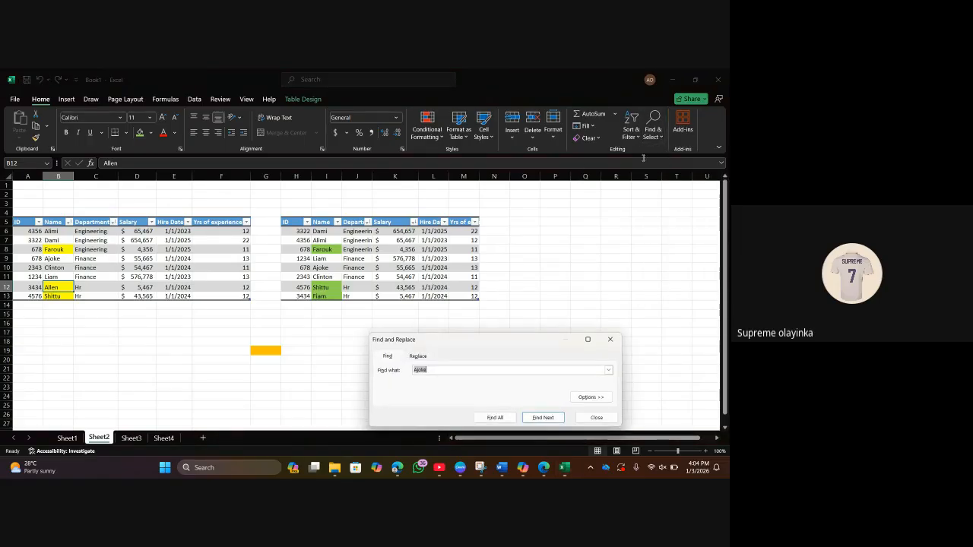
click(415, 357)
click(609, 339)
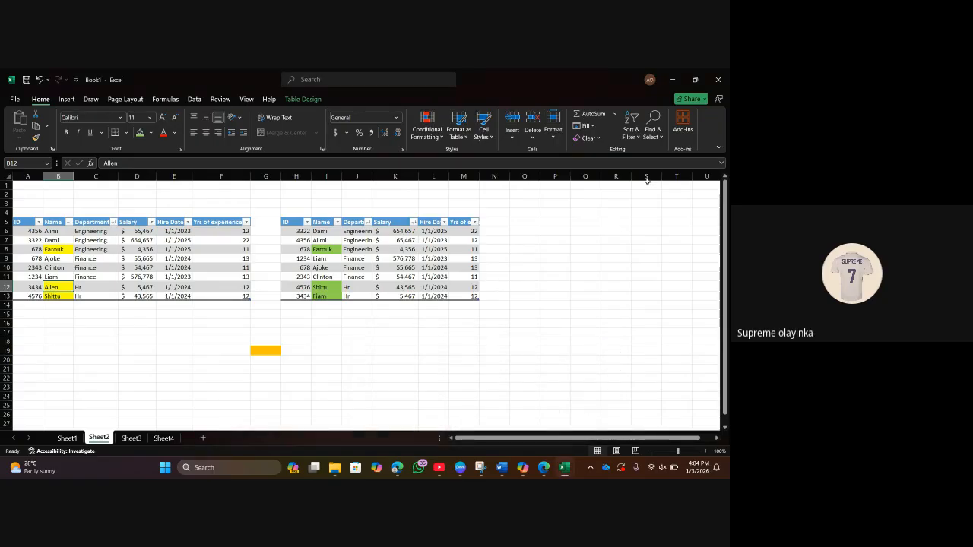
click(653, 125)
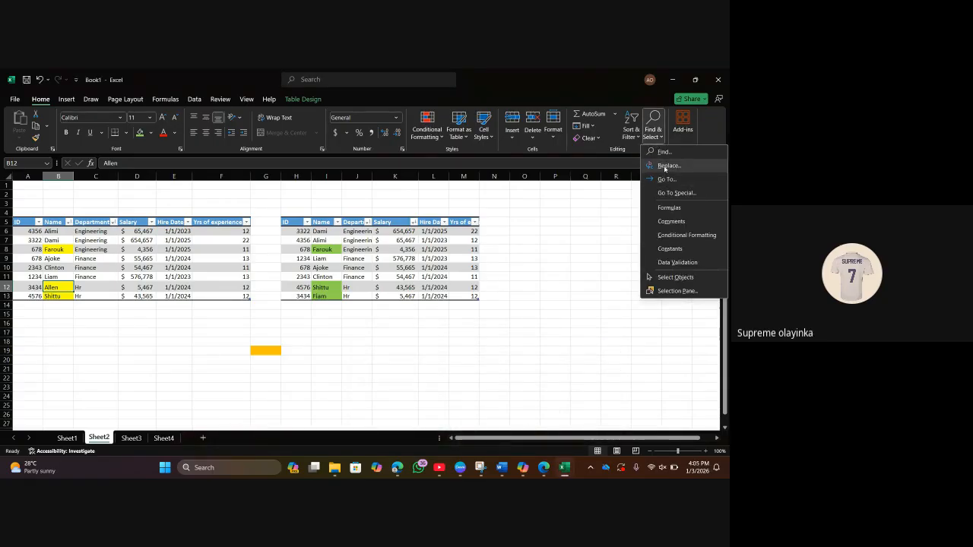
click(665, 167)
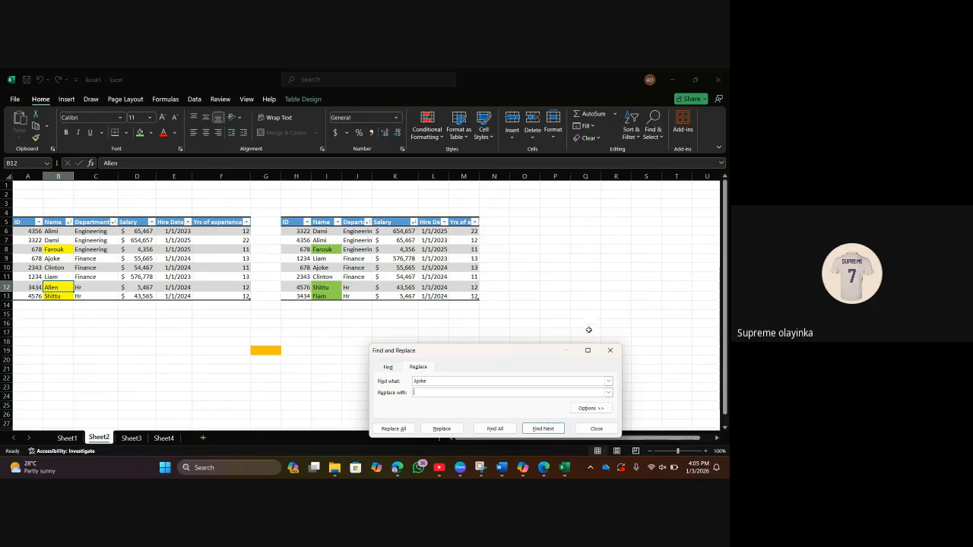
click(609, 350)
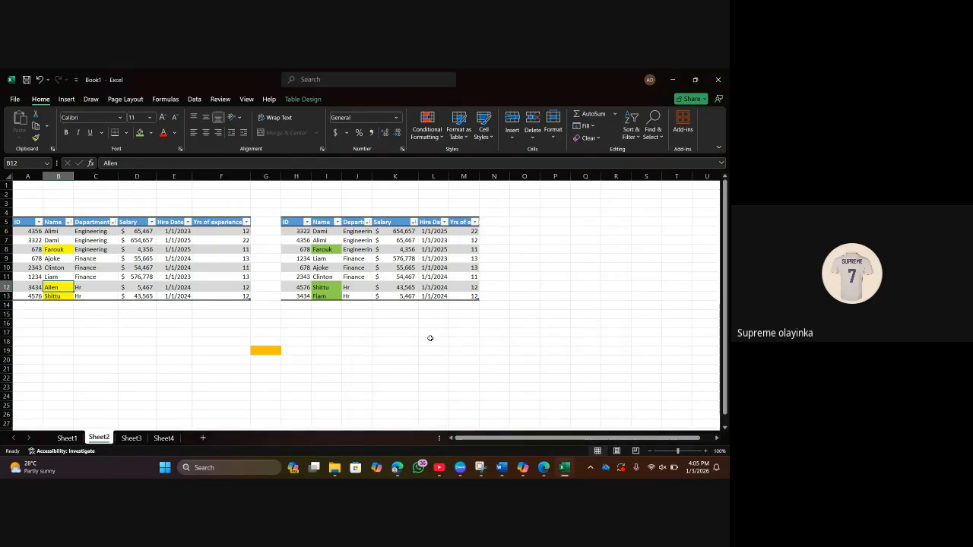
Use Find and Replace to replace the employee name in cell B12 with the name shown in cell I13, and close the dialog.
key(ctrl+f)
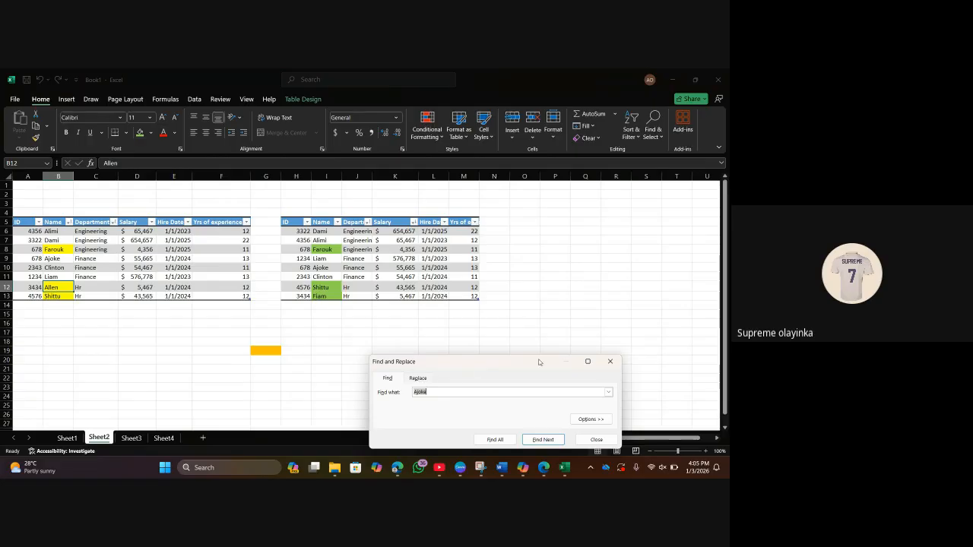
click(608, 361)
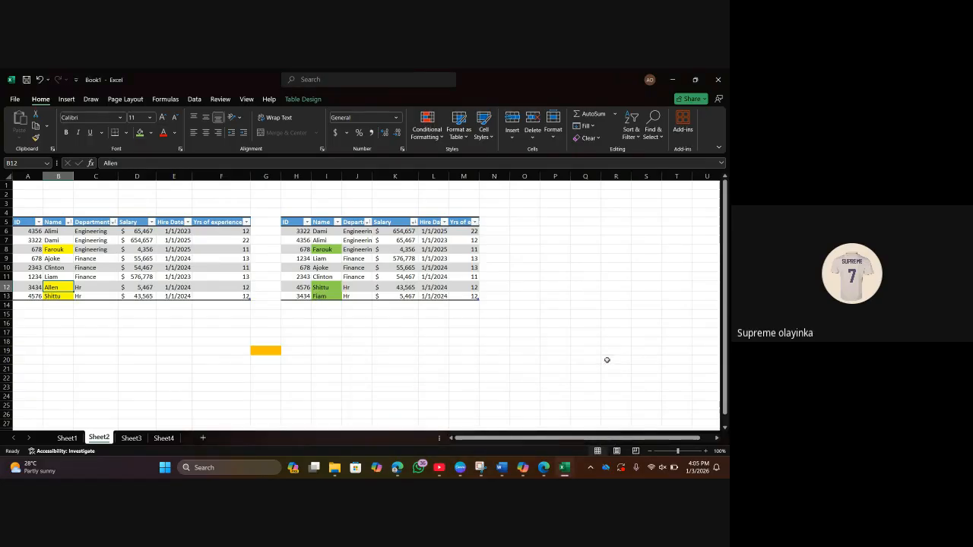
key(ctrl+h)
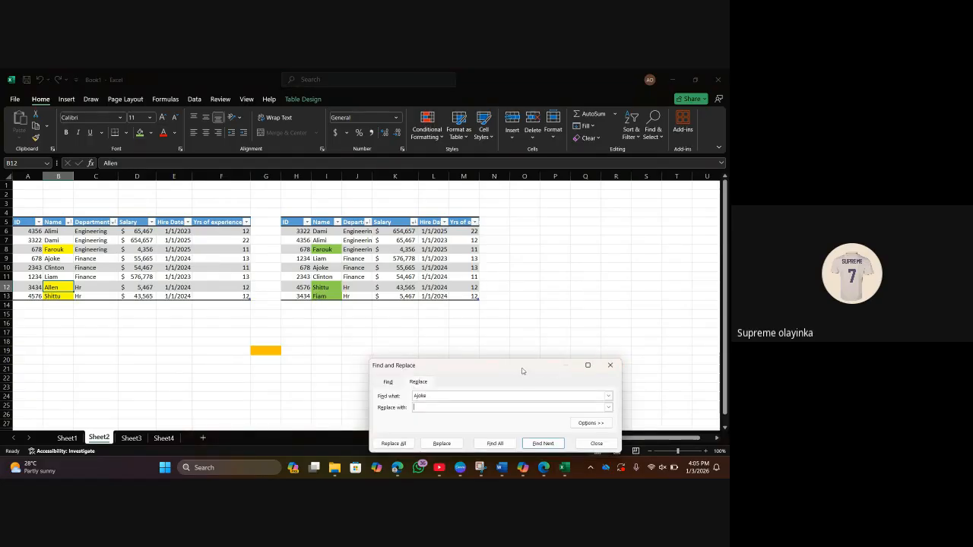
drag(522, 371, 538, 309)
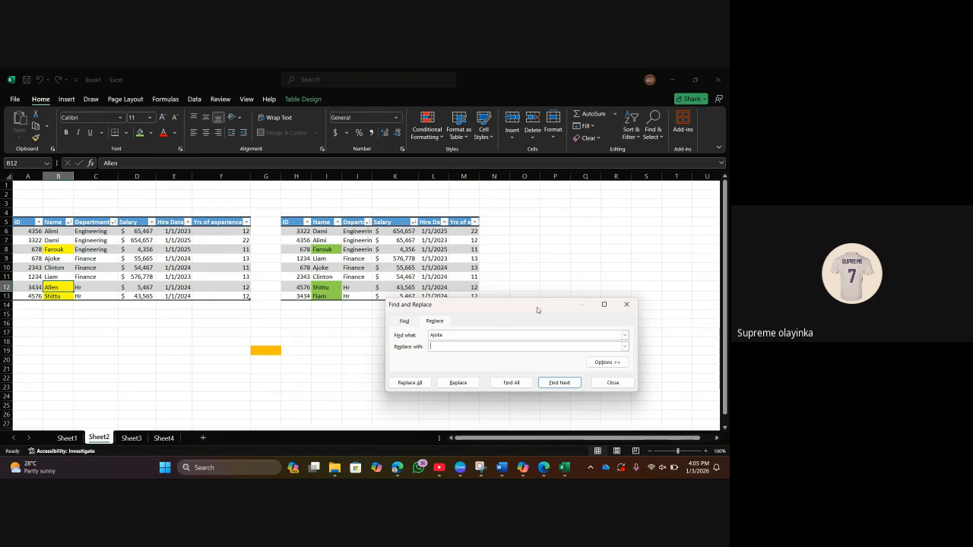
click(445, 336)
text(llen)
click(437, 347)
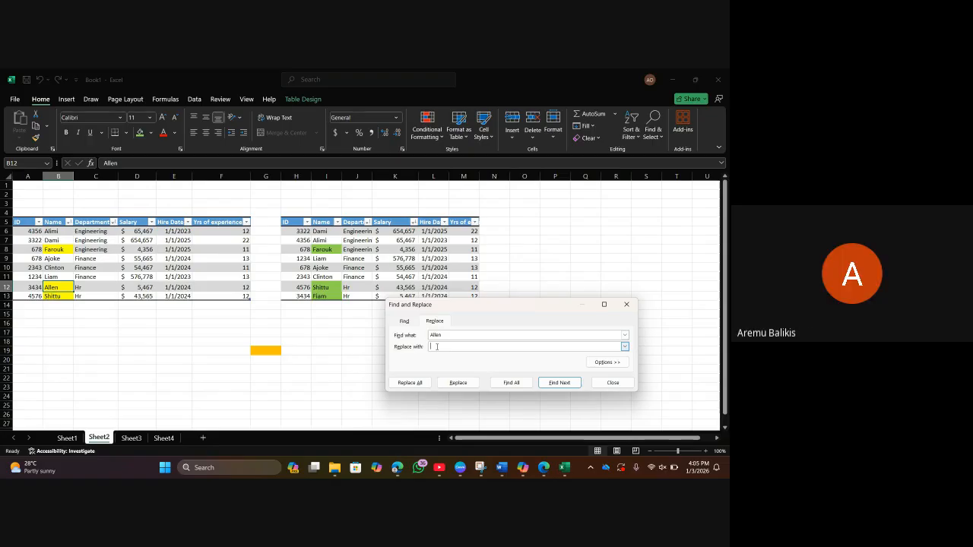
text(Fiam)
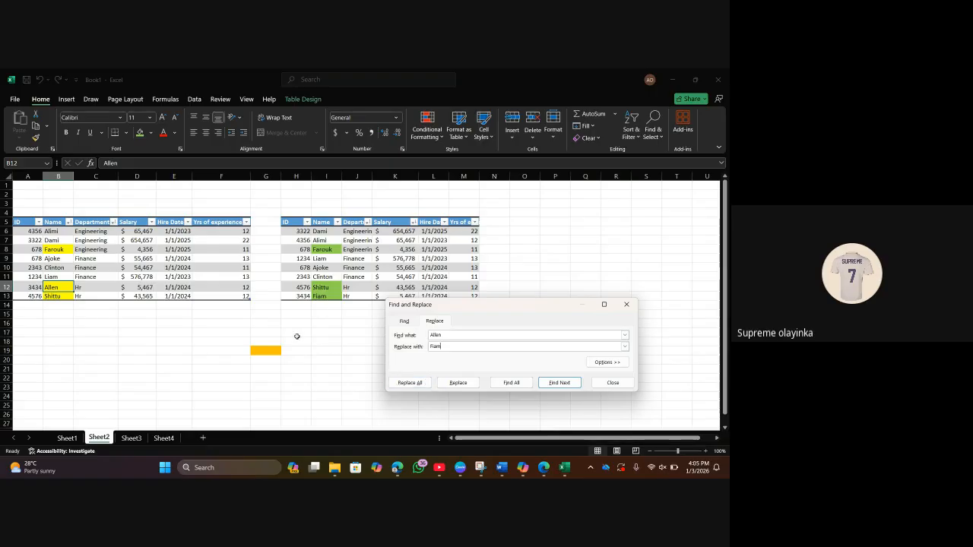
click(458, 386)
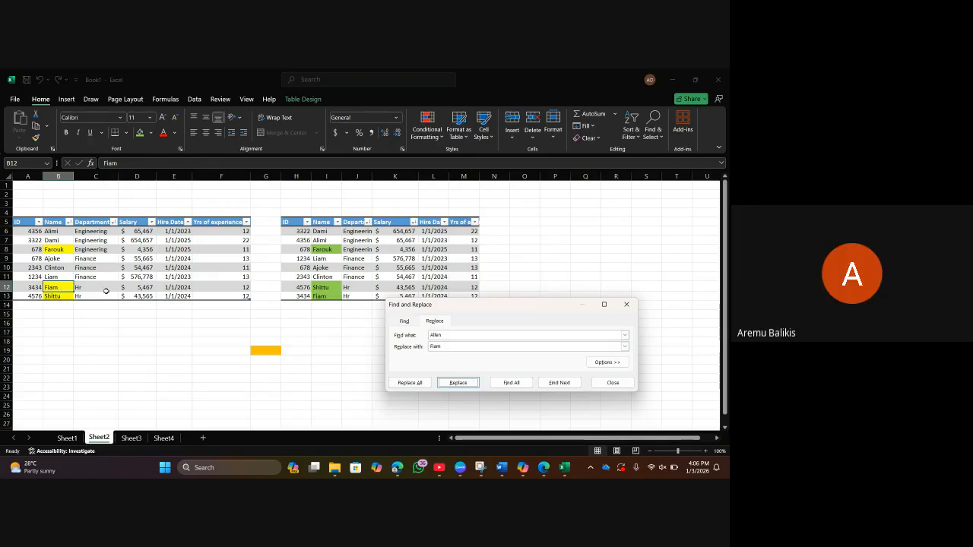
click(626, 304)
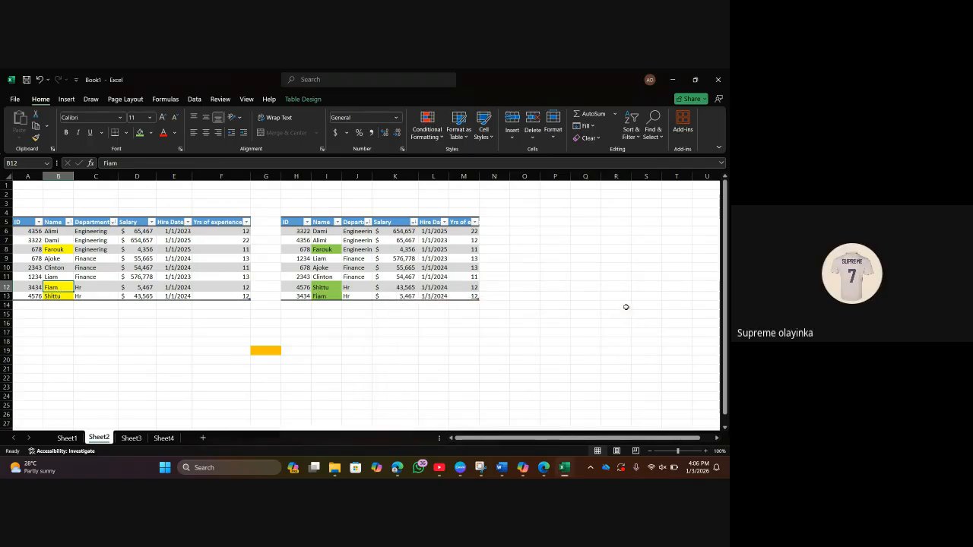
Switch to the global_unemployment_REAL_skewed workbook and reset the Gender filter to include all values.
mouse_move(571, 473)
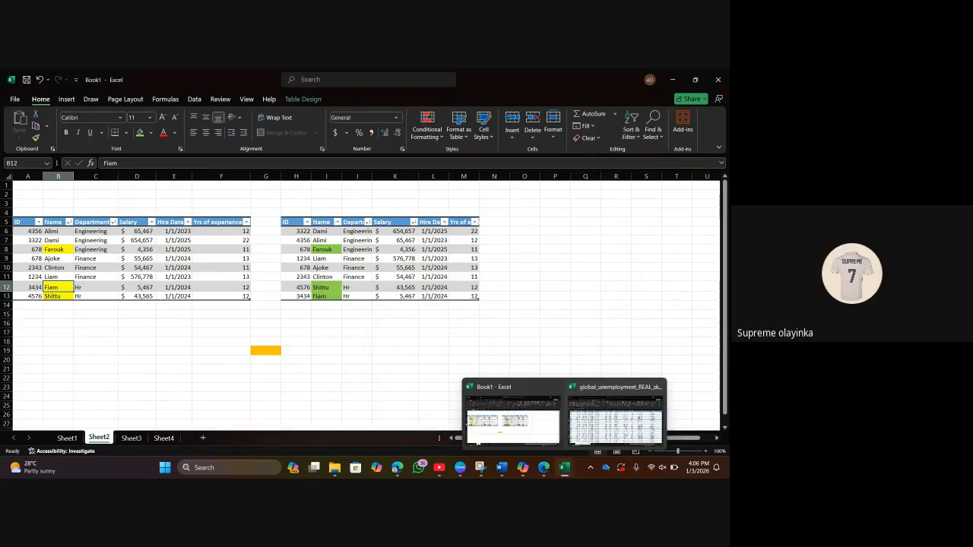
click(615, 428)
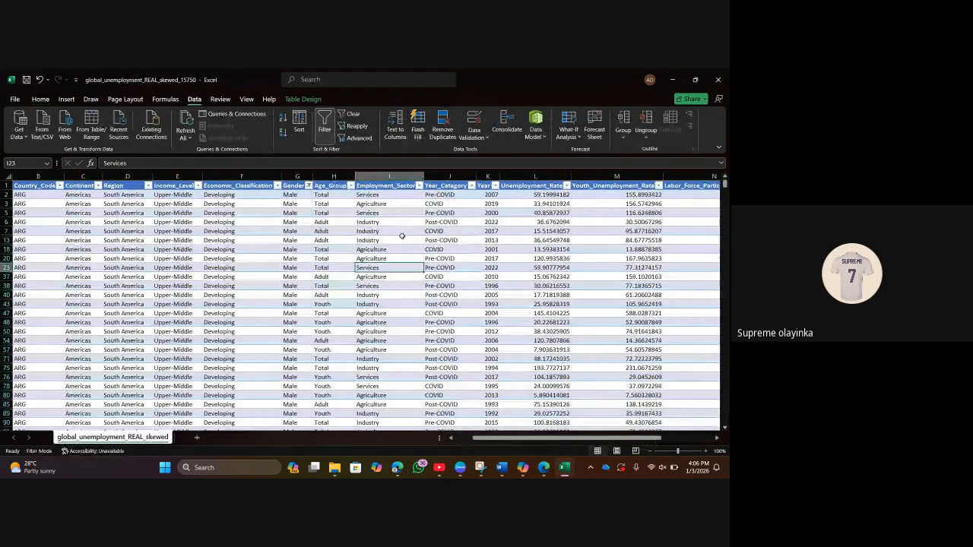
click(308, 186)
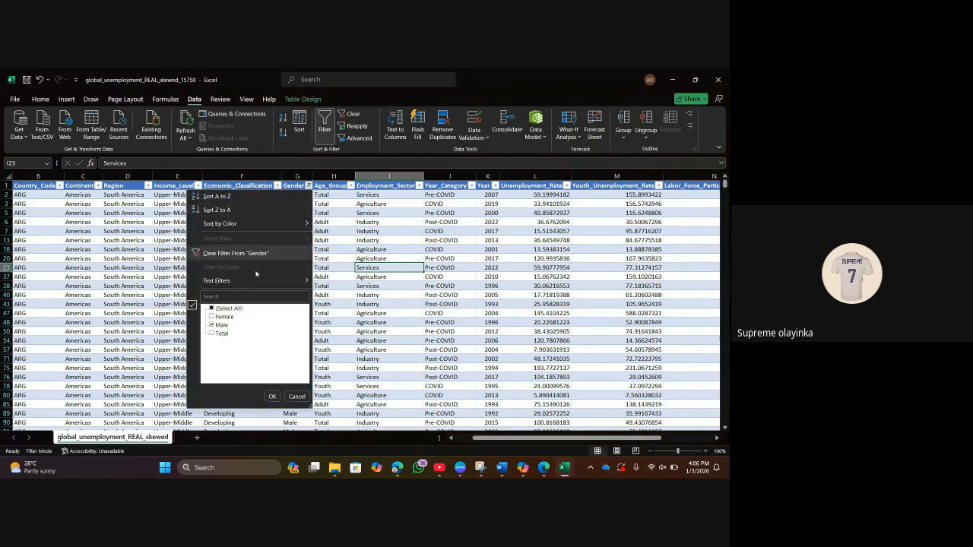
click(212, 308)
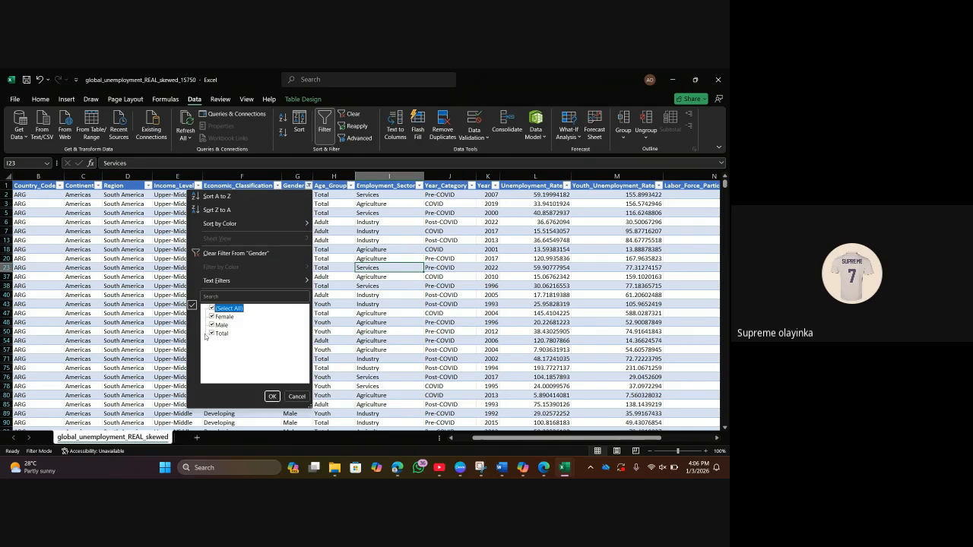
click(269, 397)
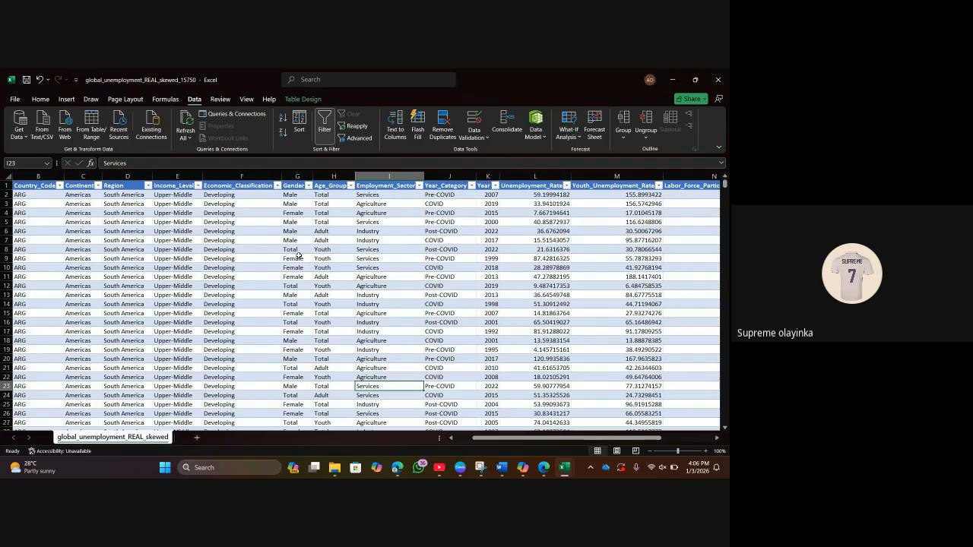
Replace every "Total" with "Unknown" throughout the unemployment sheet, and check the values listed in the Gender column's filter.
click(291, 203)
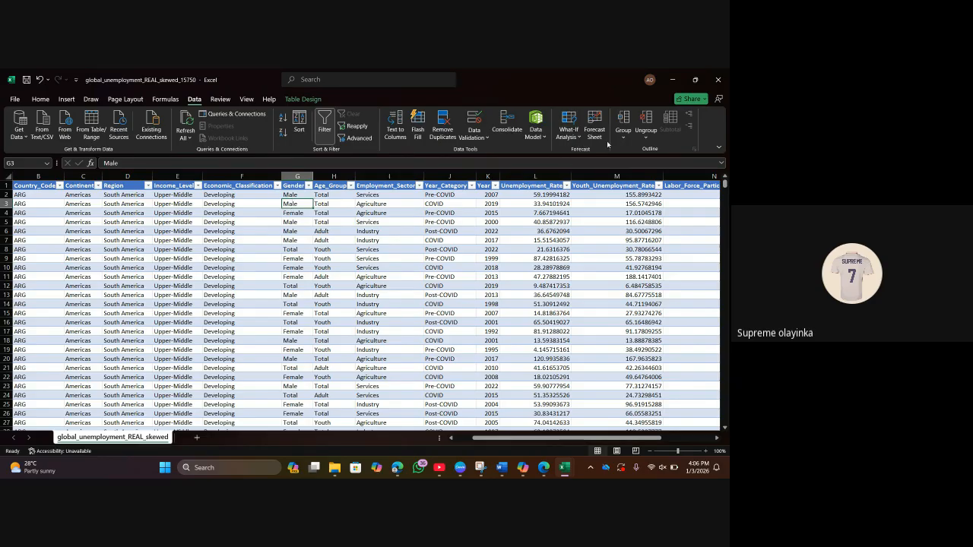
click(41, 98)
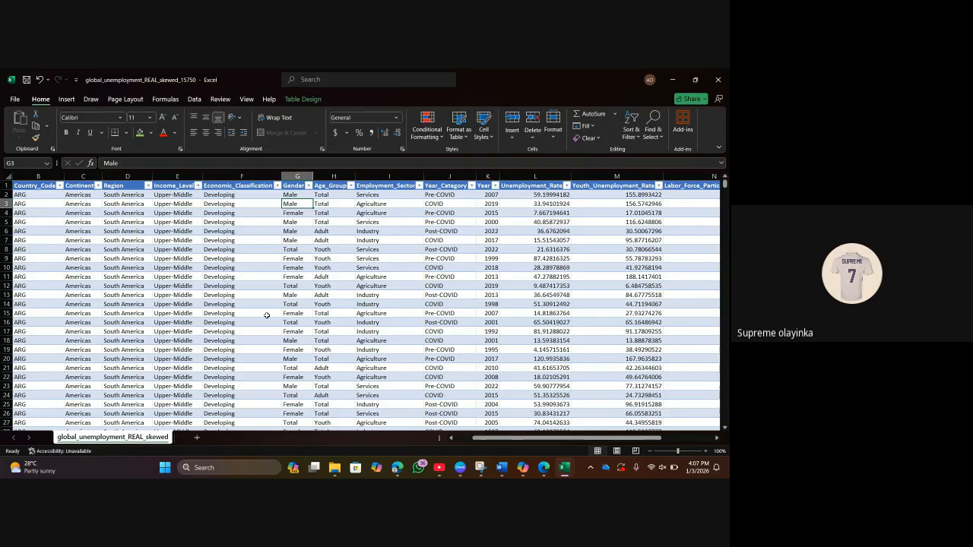
key(ctrl+h)
click(486, 358)
click(454, 346)
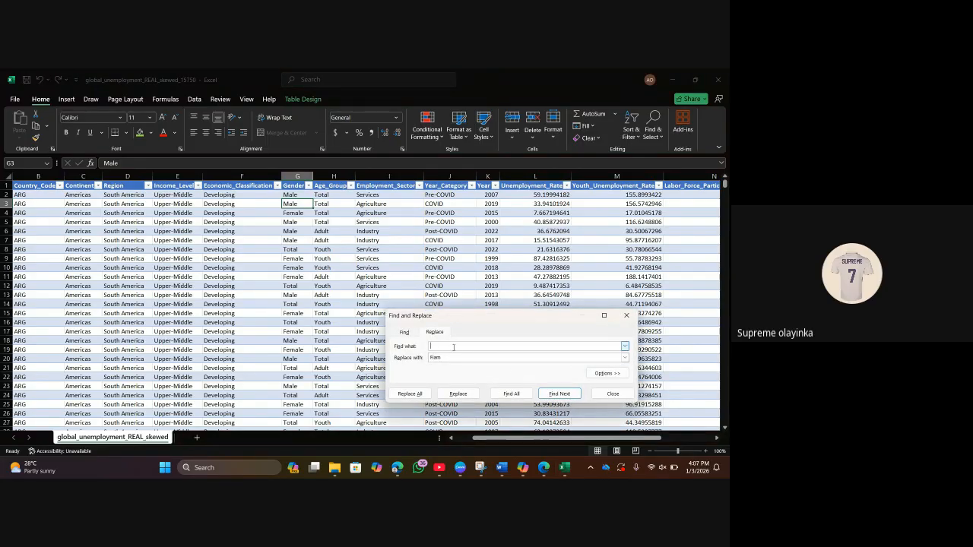
text(Total)
click(449, 357)
text(U)
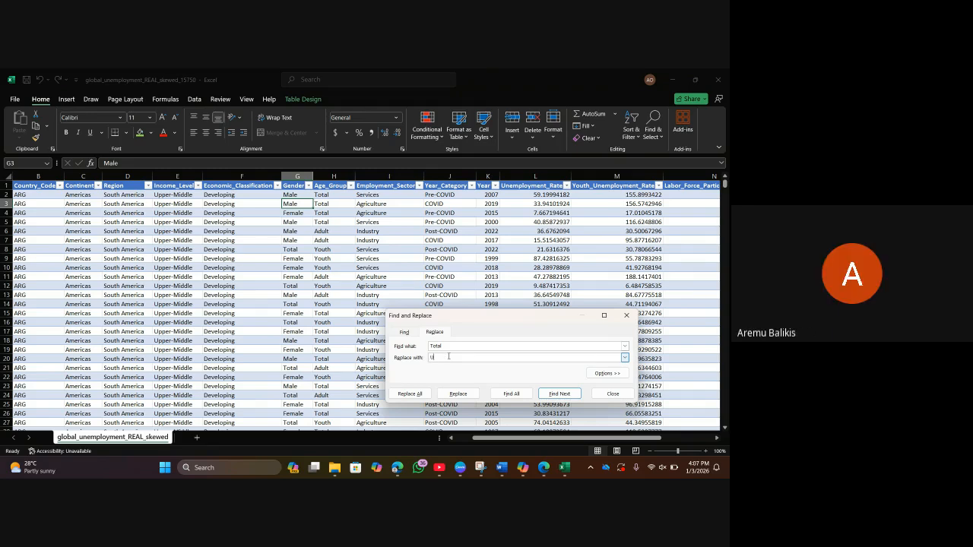
text(nknown)
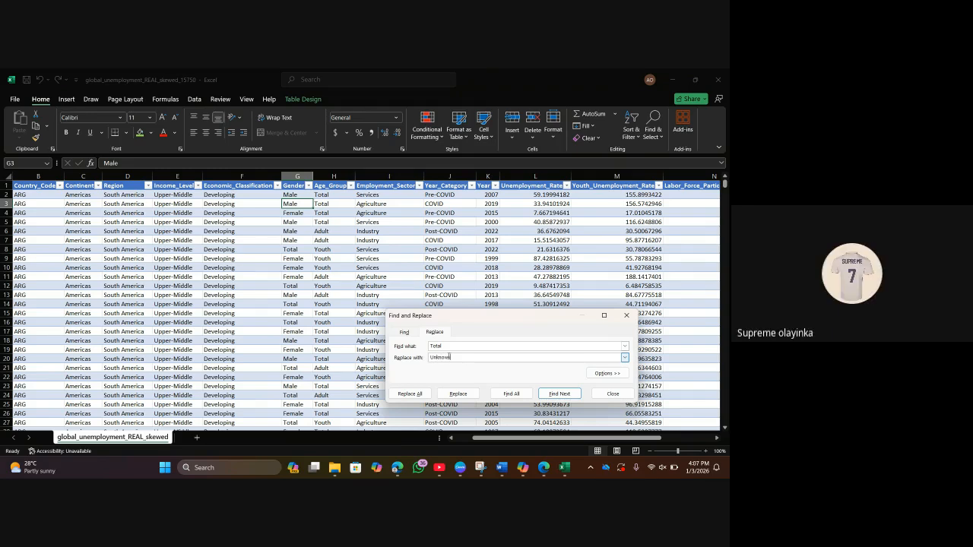
click(415, 394)
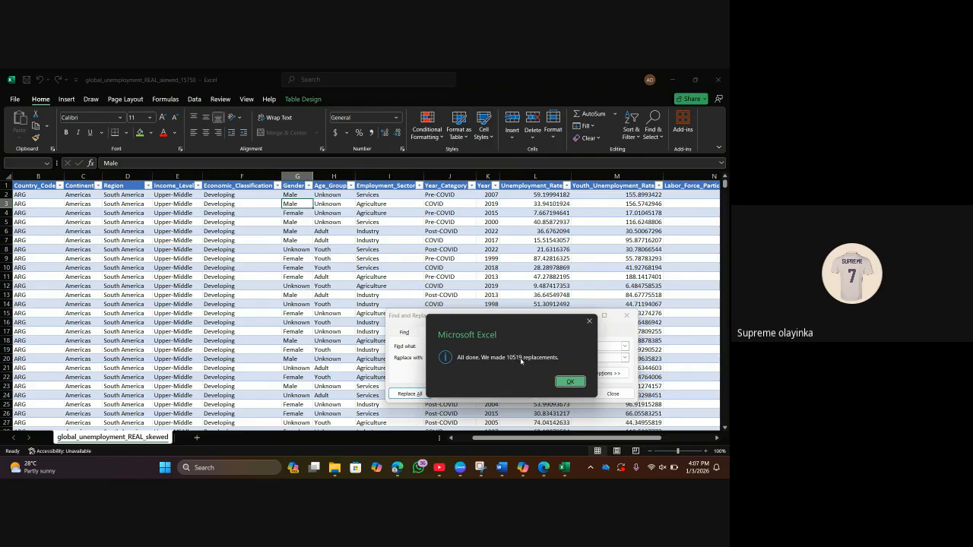
click(570, 382)
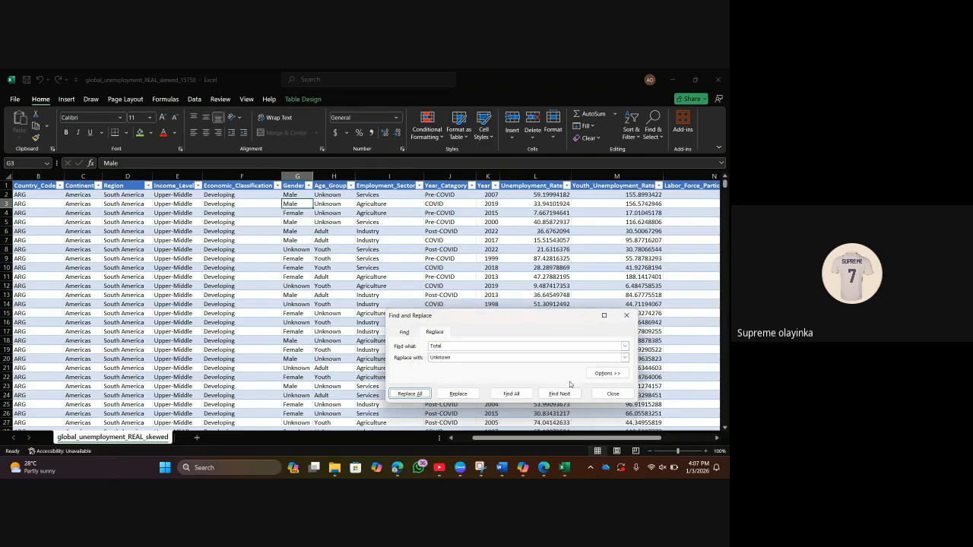
click(626, 316)
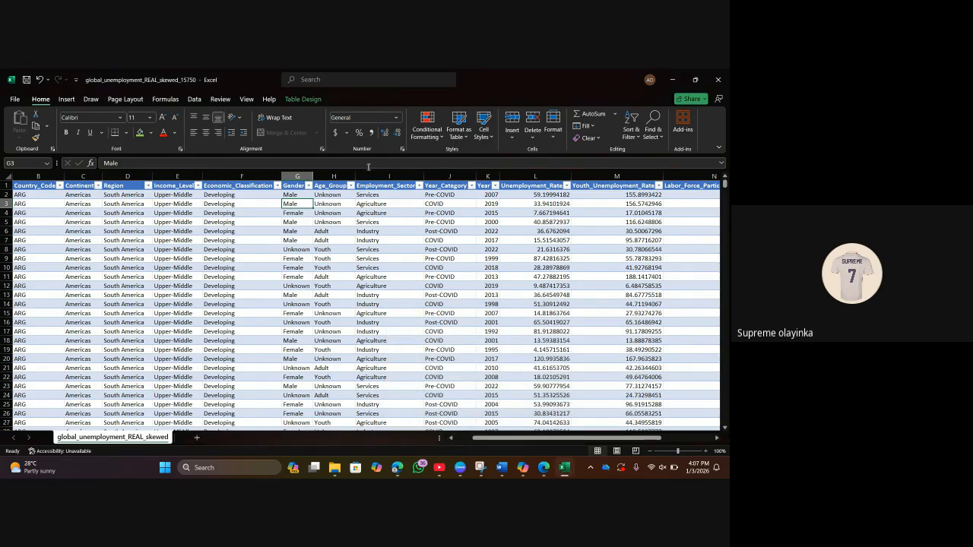
click(308, 186)
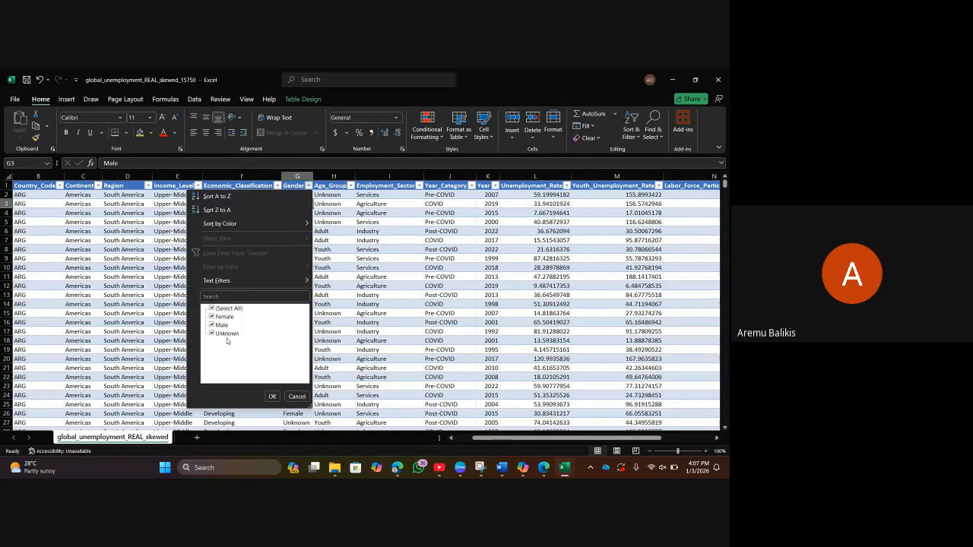
click(272, 395)
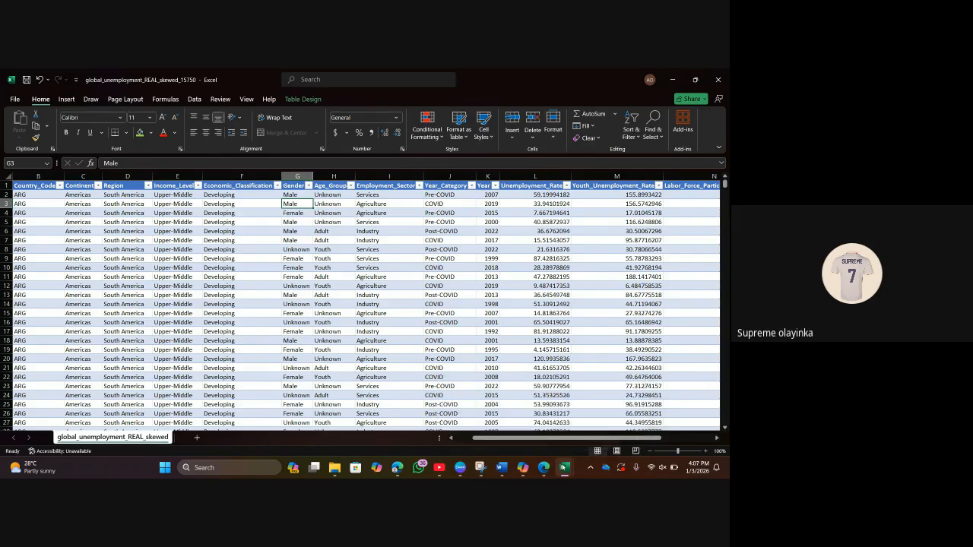
Switch back to Book1 and copy the three Finance rows A9:F11 to the rows directly below the first employee table, starting at A14.
mouse_move(564, 466)
click(505, 420)
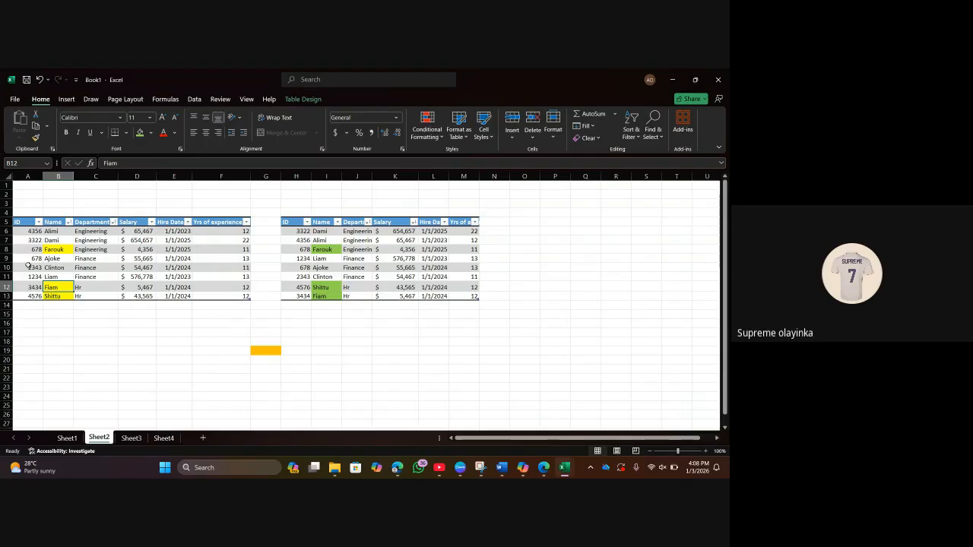
drag(27, 259, 240, 273)
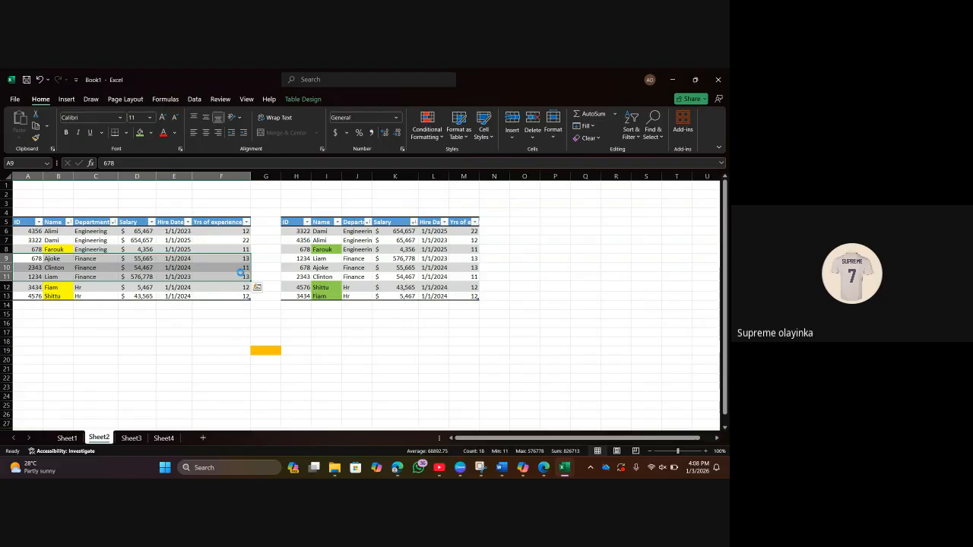
key(ctrl+c)
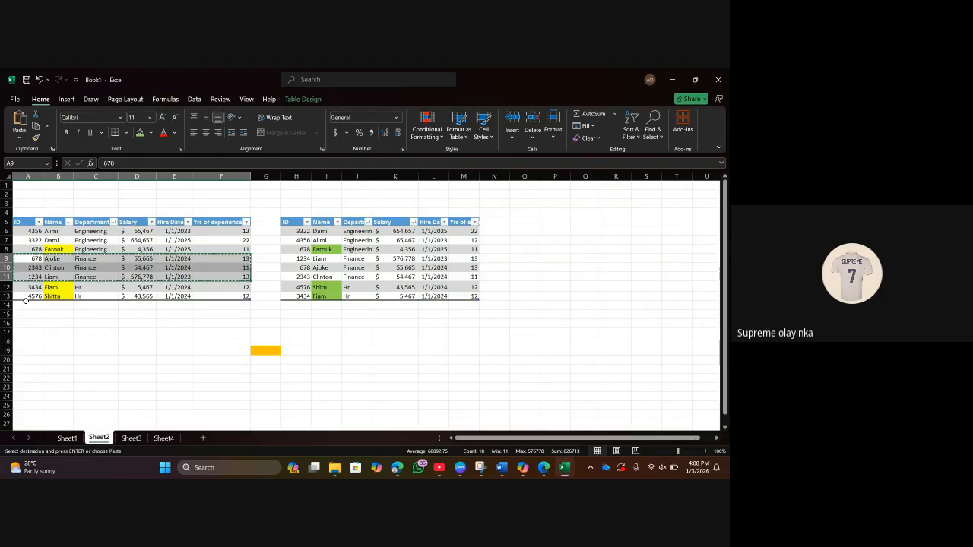
click(25, 304)
key(ctrl+v)
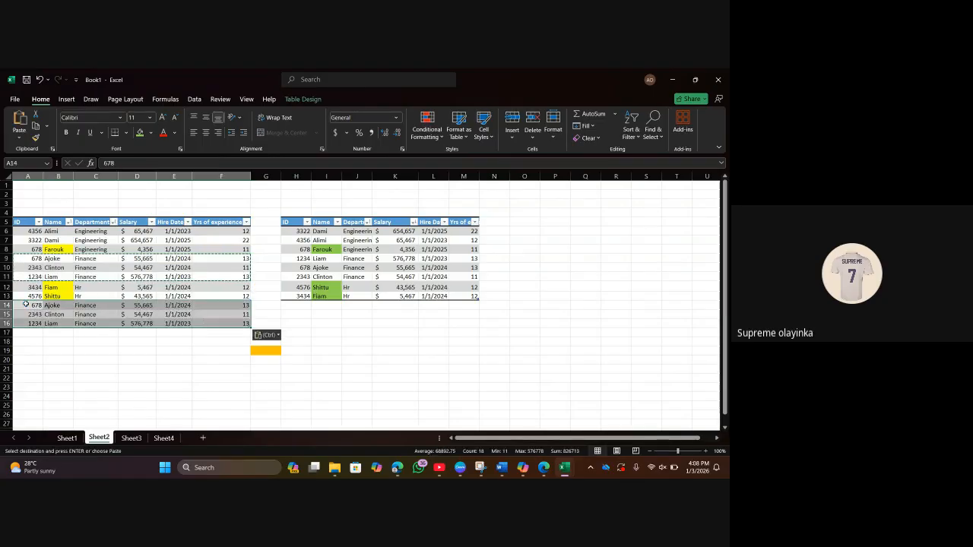
click(87, 342)
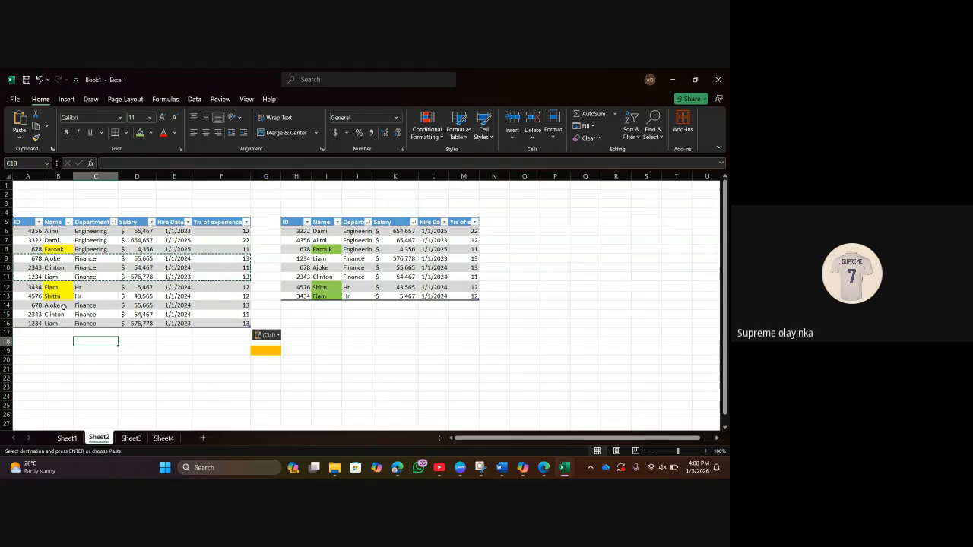
Append a second name directly to the end of the employee name in cell B14.
double_click(64, 305)
text(Ade)
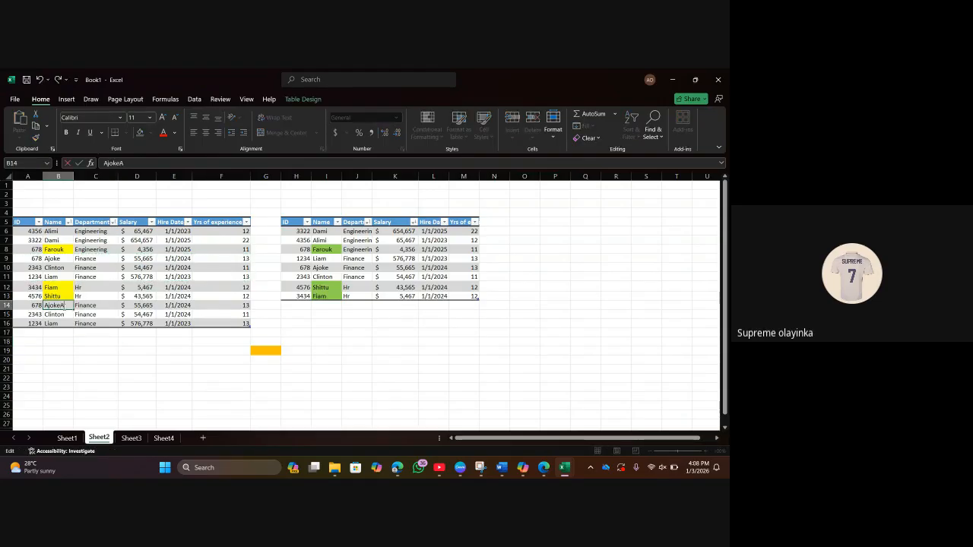
click(88, 341)
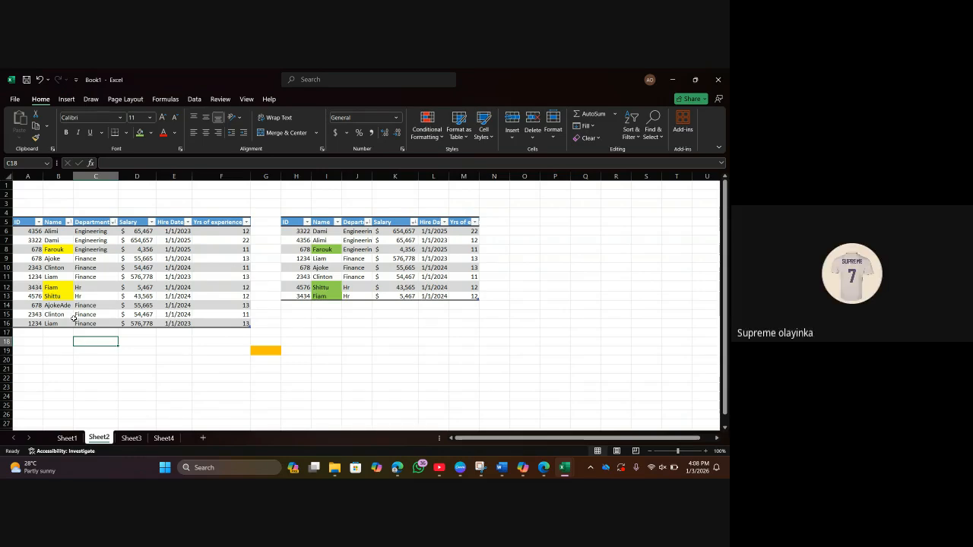
Delete the second employee table in H5:M13, clearing its data rows and removing its headers.
click(285, 220)
key(Delete)
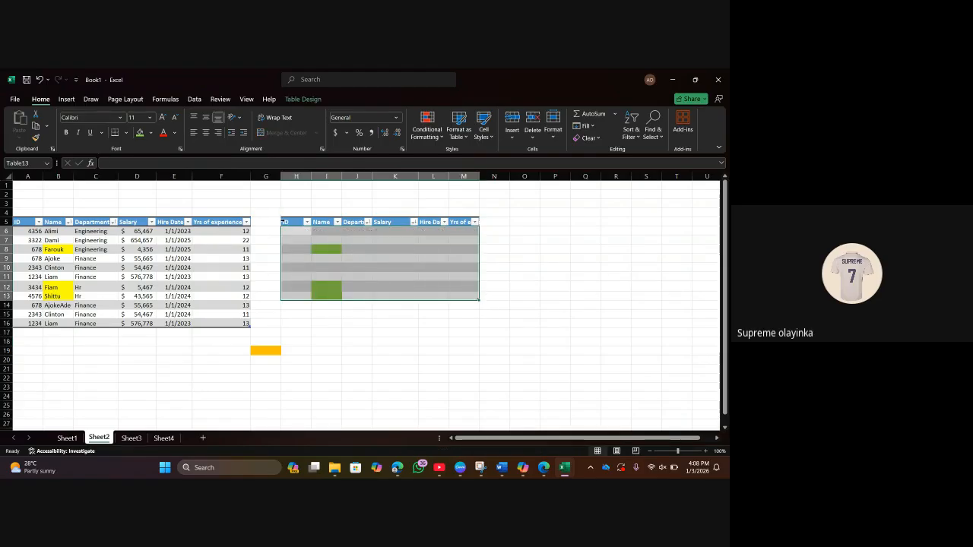
click(518, 223)
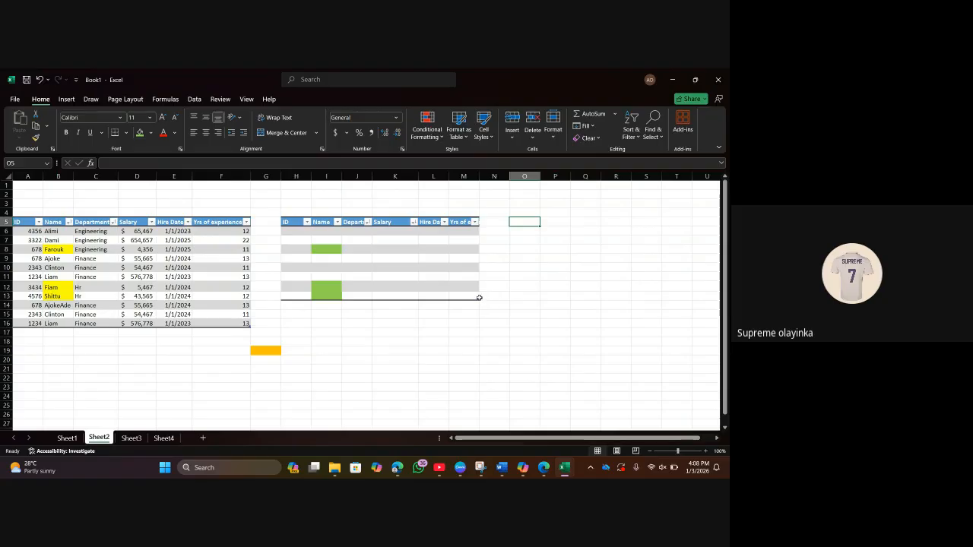
drag(482, 296, 285, 220)
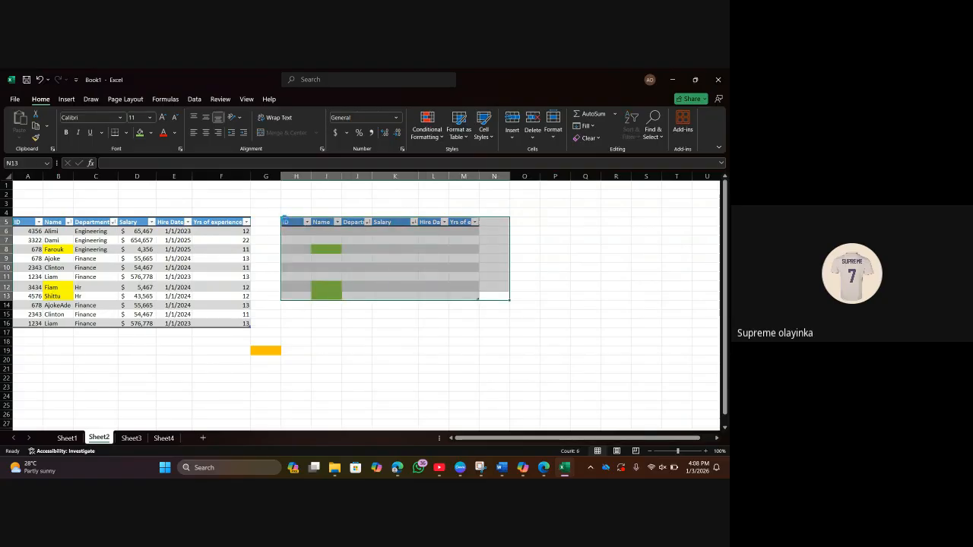
key(Delete)
click(391, 326)
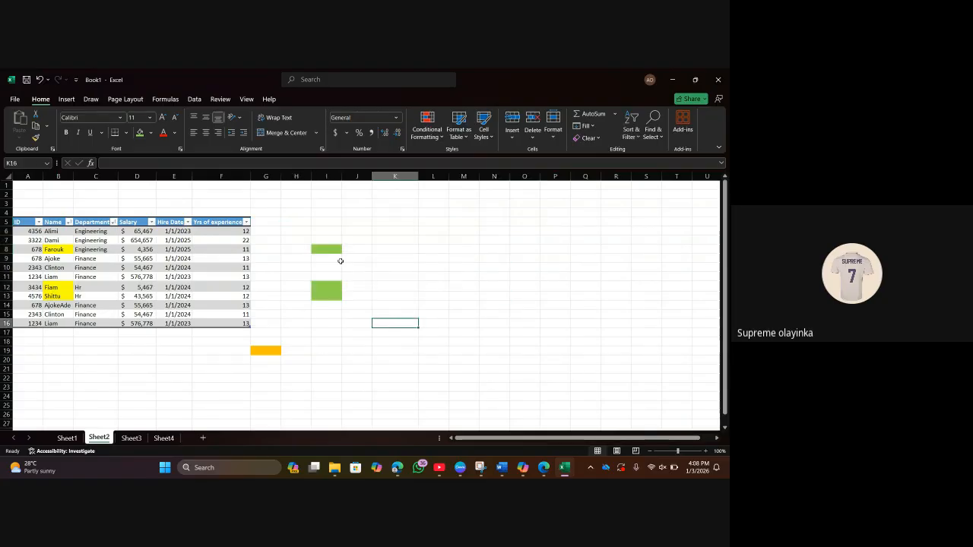
drag(332, 250, 289, 339)
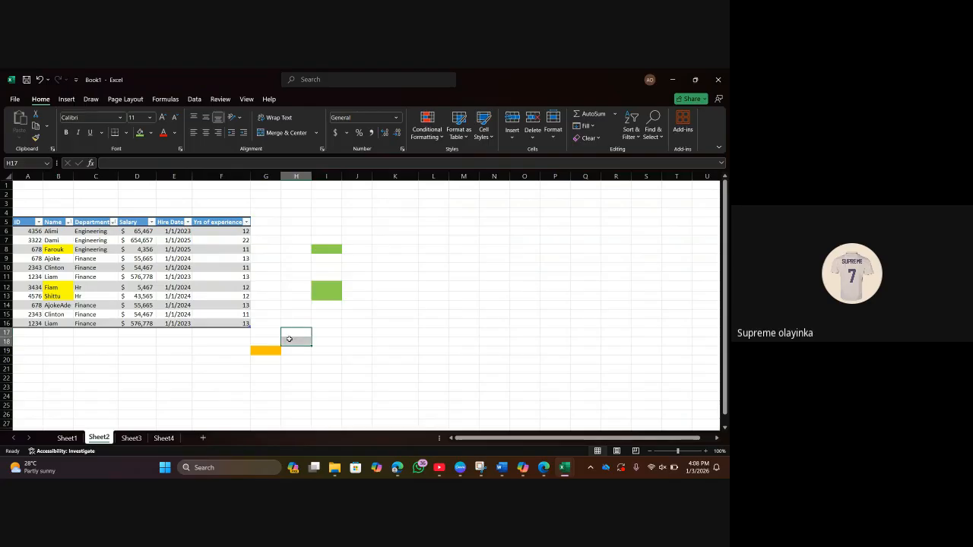
Try filling cells I8:I13 with white to hide the green shading, and undo the fill.
drag(327, 250, 327, 298)
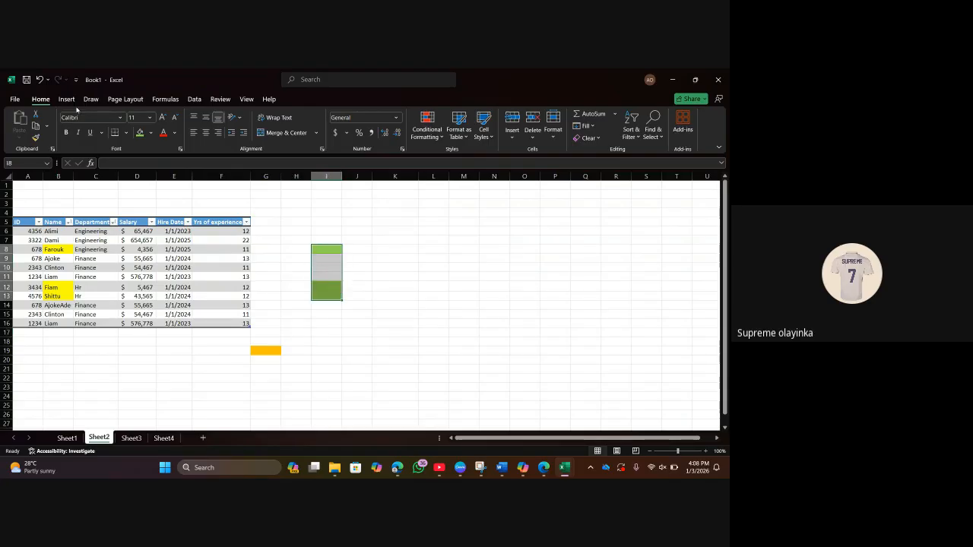
click(151, 132)
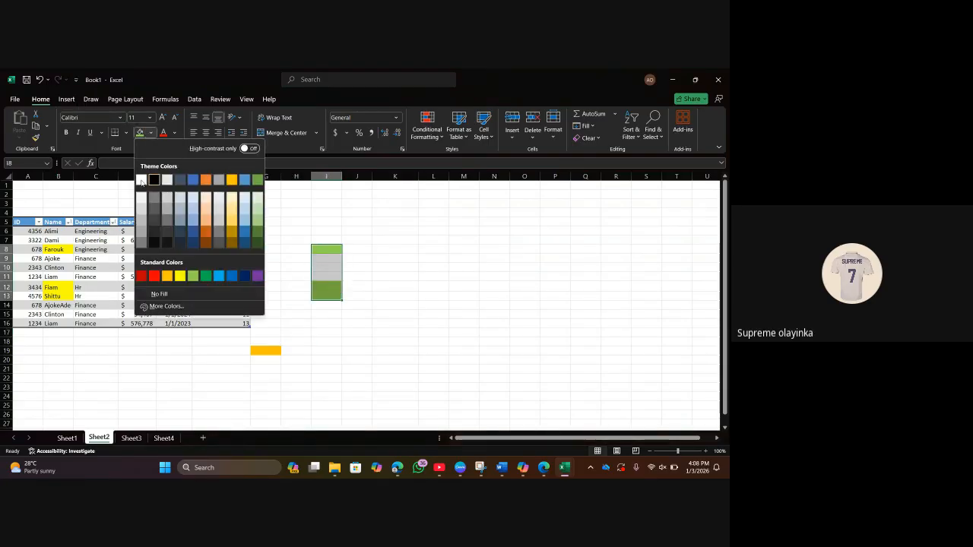
click(140, 180)
click(424, 304)
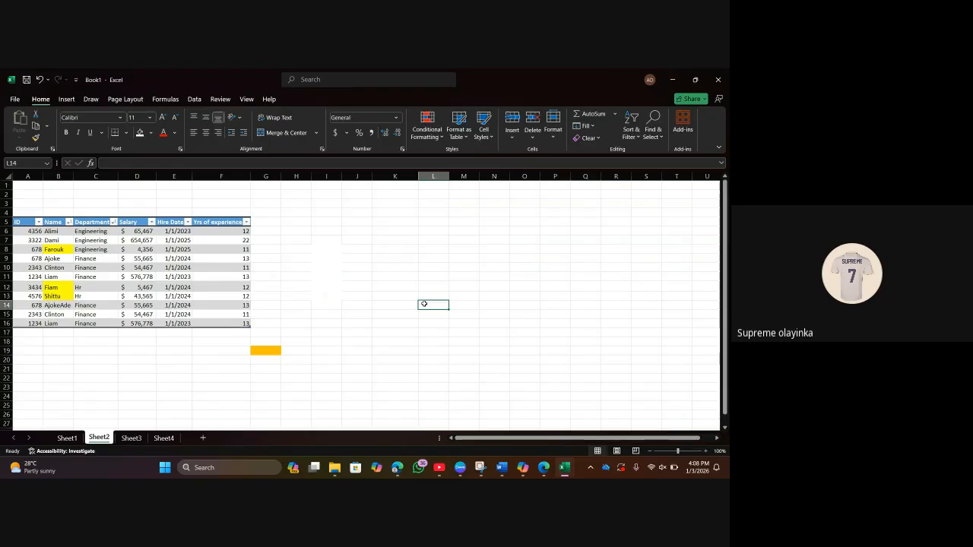
key(ctrl+z)
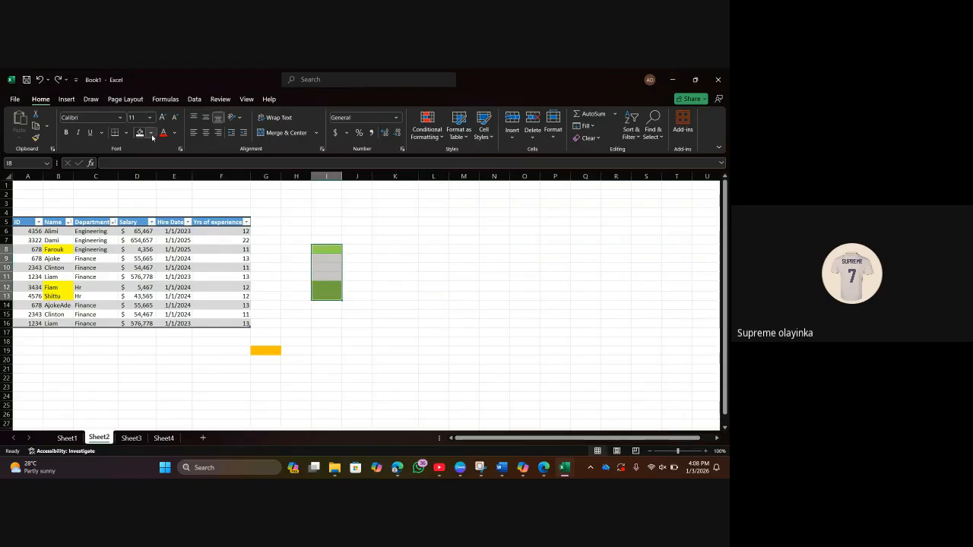
click(352, 328)
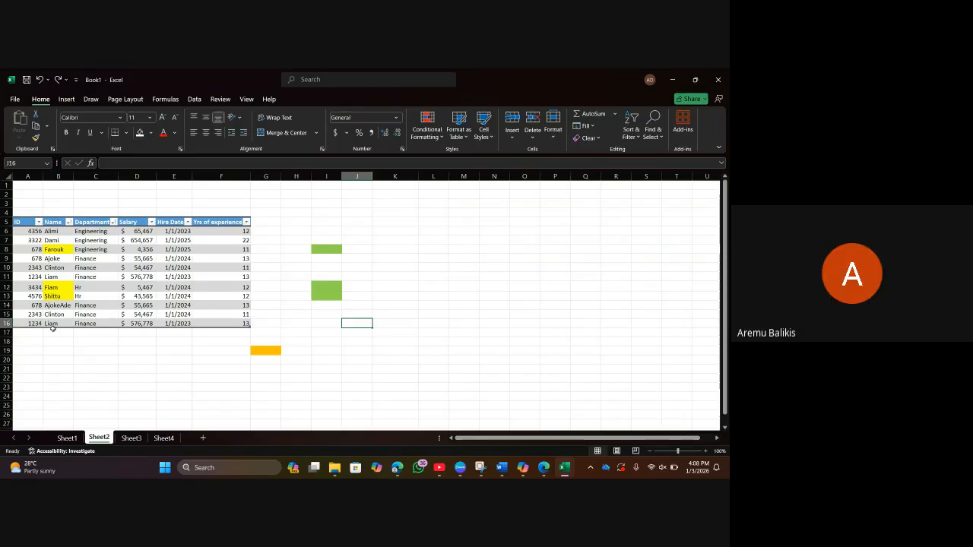
Set up a replacement that searches for the employee name in B9 and substitutes a different first name.
click(65, 261)
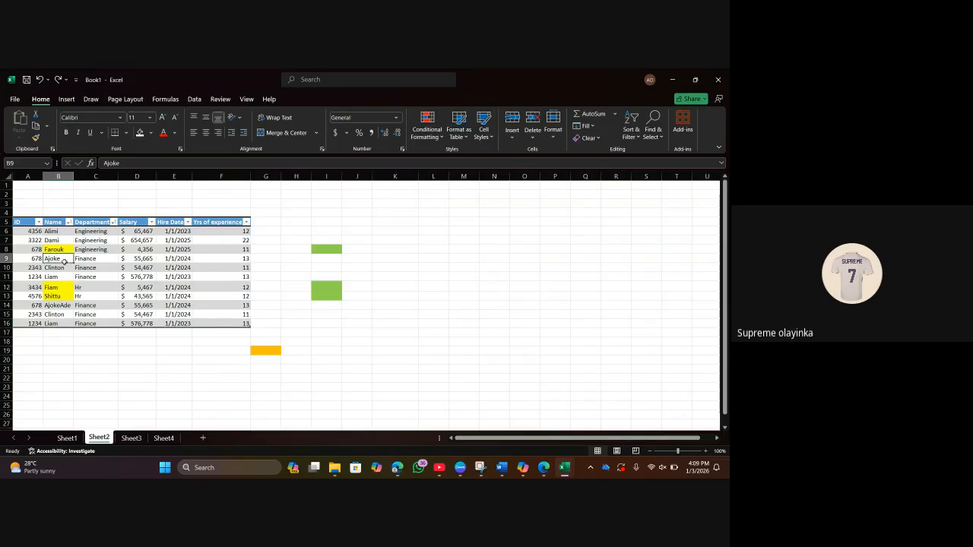
click(661, 135)
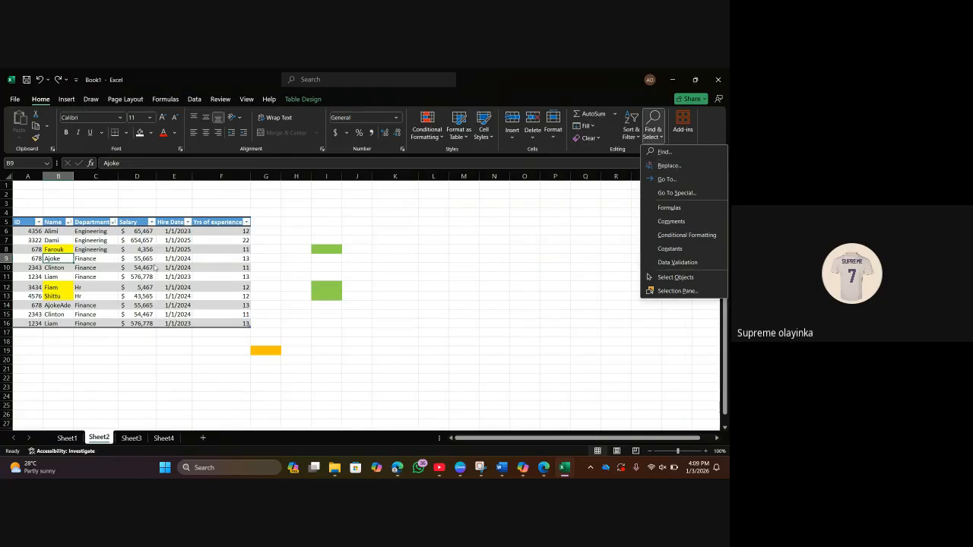
click(112, 264)
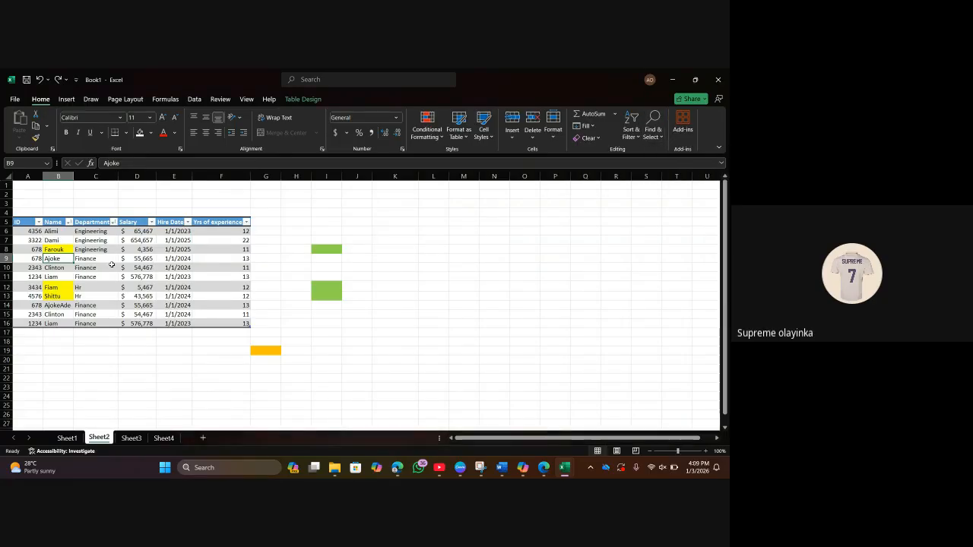
key(ctrl+h)
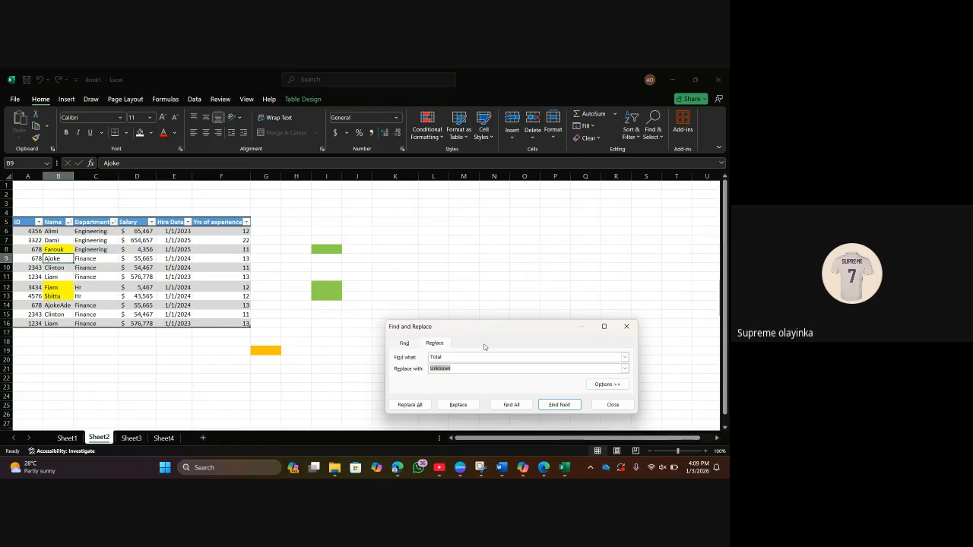
drag(486, 333, 351, 212)
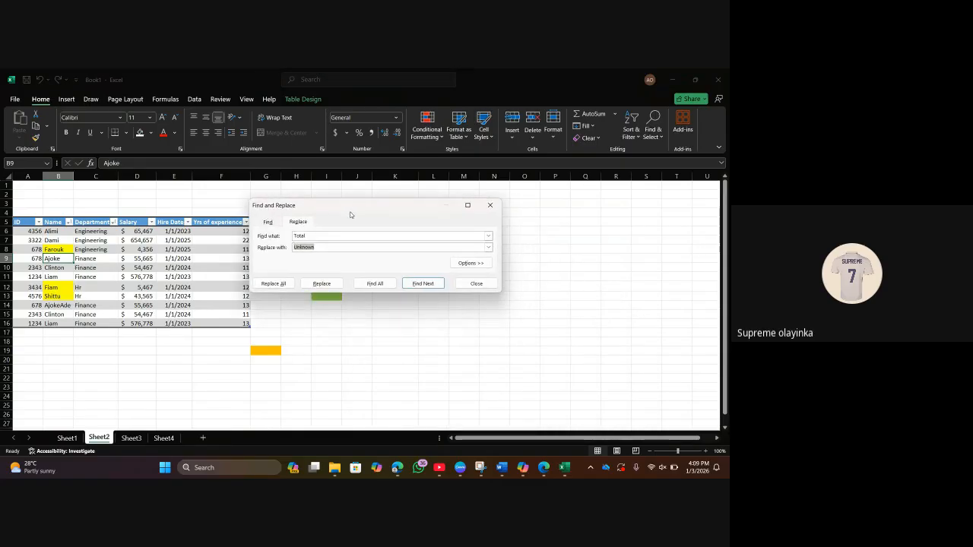
drag(305, 236, 288, 240)
text(Ajo)
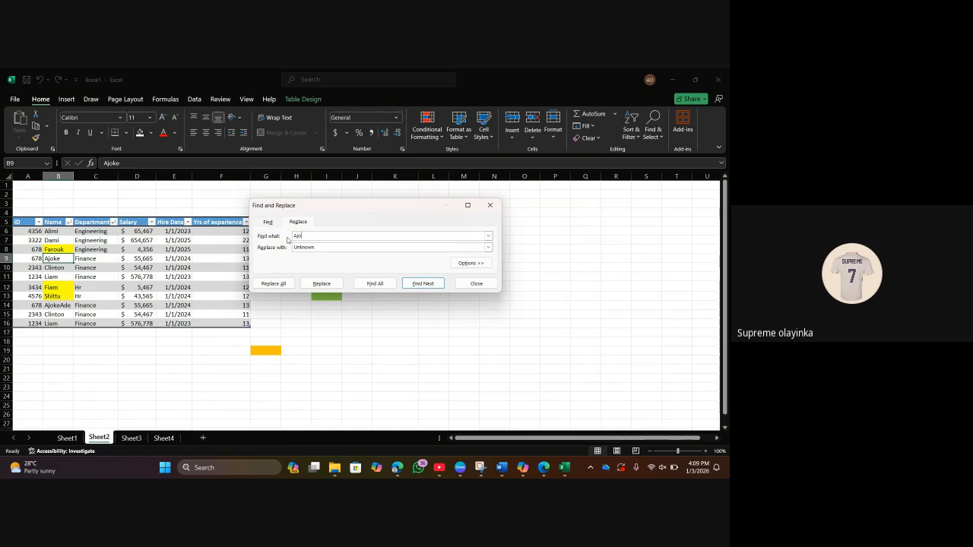
text(ke)
click(312, 248)
drag(318, 248, 291, 250)
key(BackSpace)
text(Allen)
Replace the matched name in B9 and all remaining matches in the sheet, and close Find and Replace.
click(320, 285)
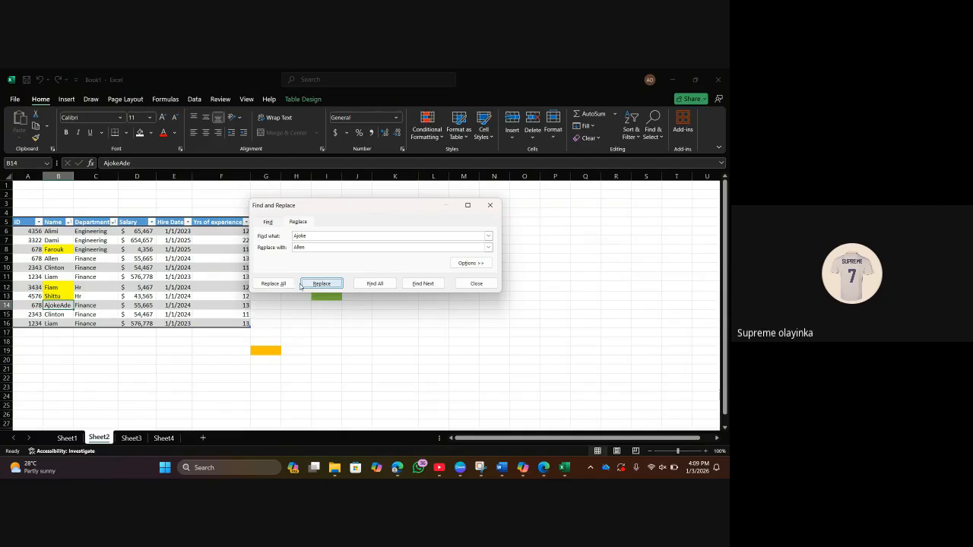
click(287, 285)
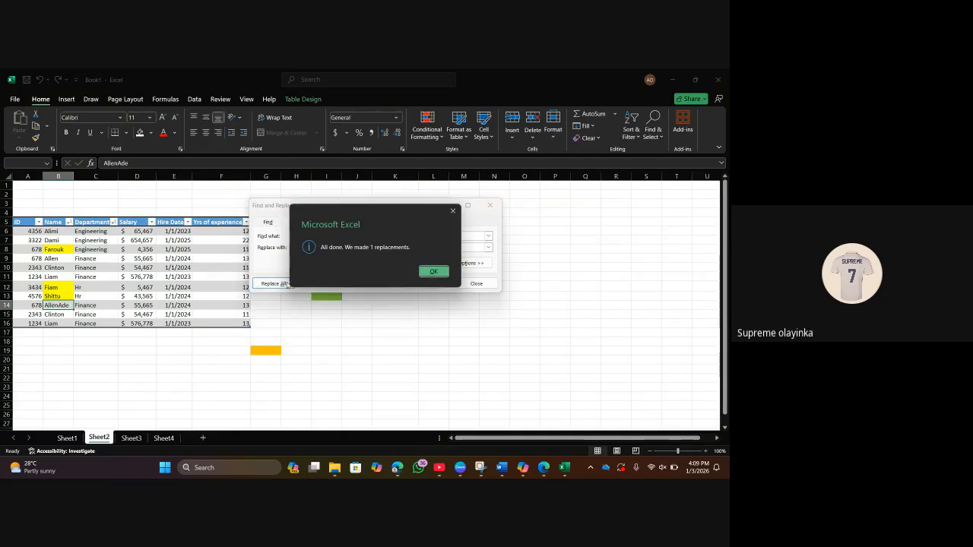
click(434, 272)
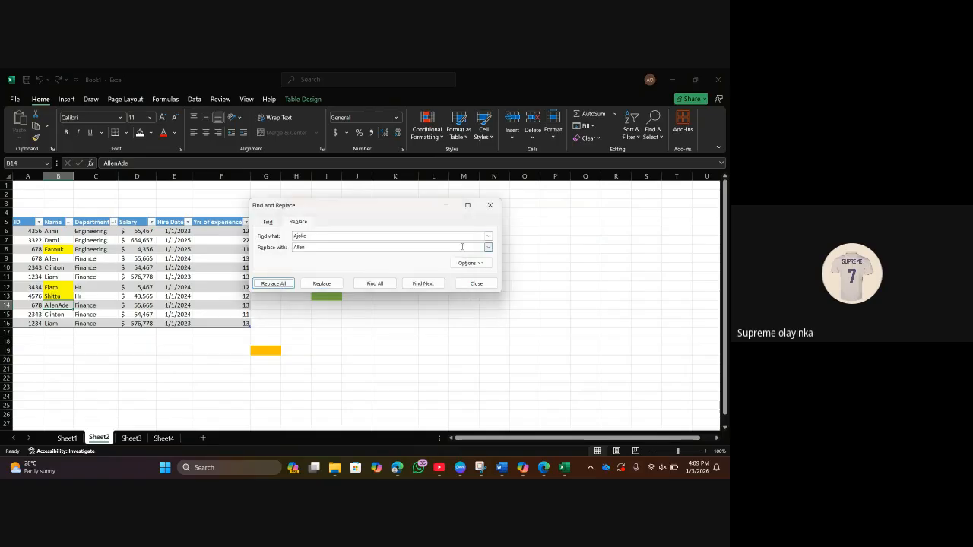
click(490, 205)
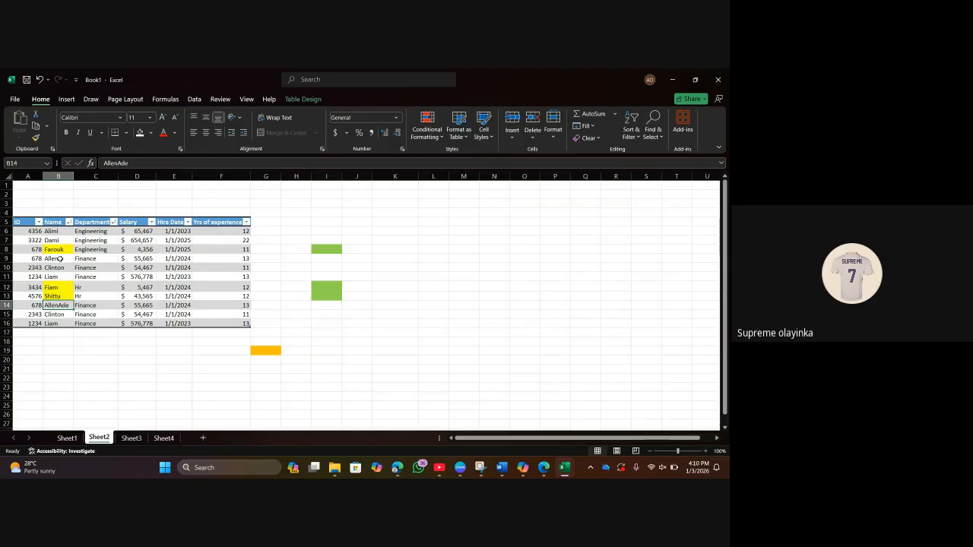
Turn on Match entire cell contents for Find and Replace, keep Match case off, and close the dialog.
key(ctrl+h)
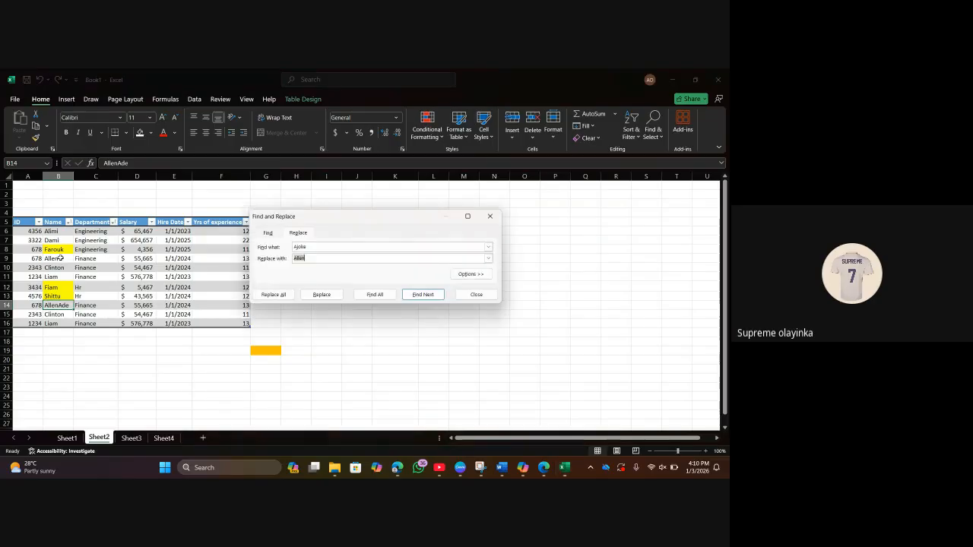
click(464, 275)
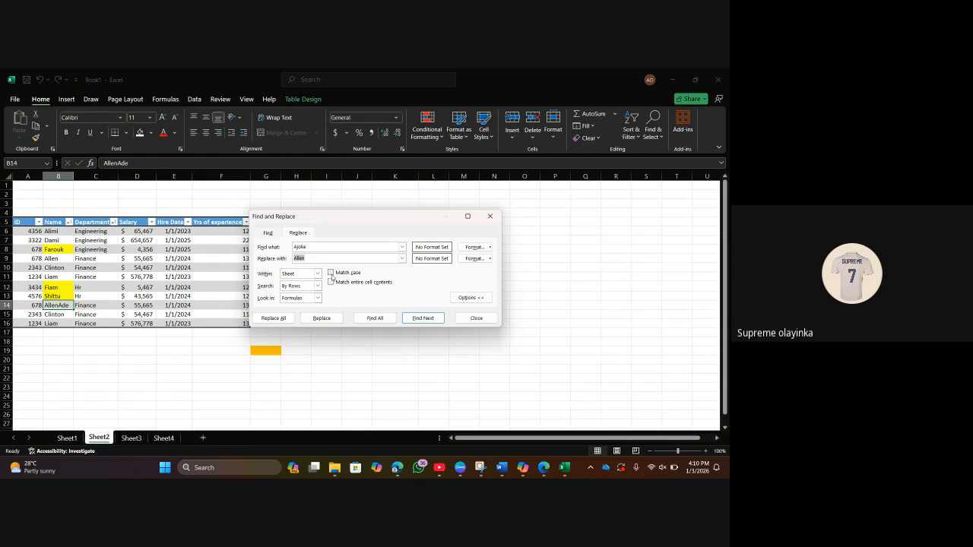
click(331, 276)
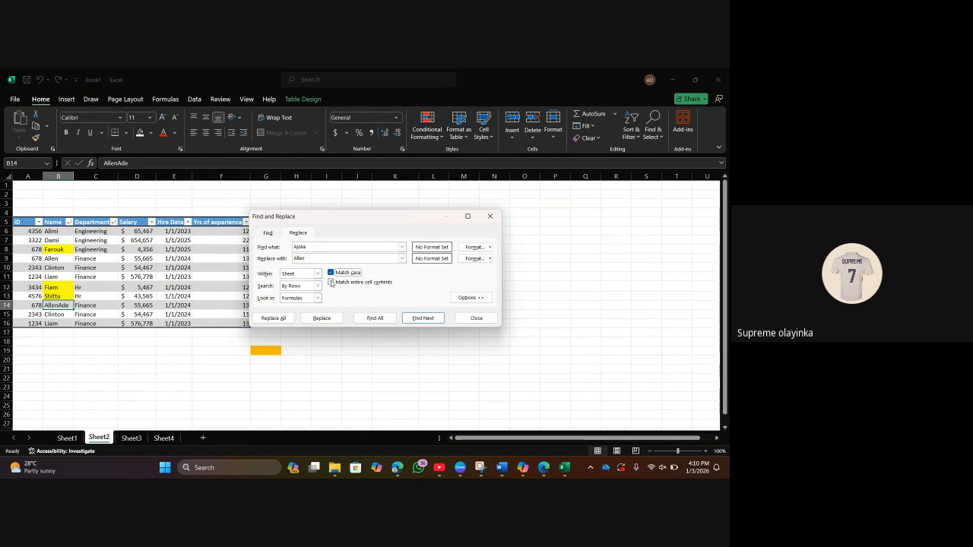
click(331, 282)
click(331, 273)
double_click(58, 305)
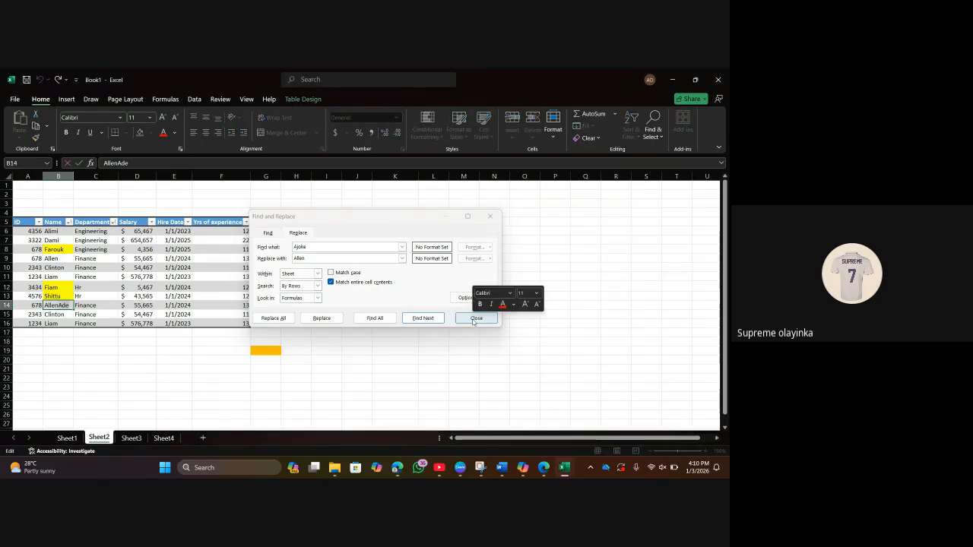
click(475, 317)
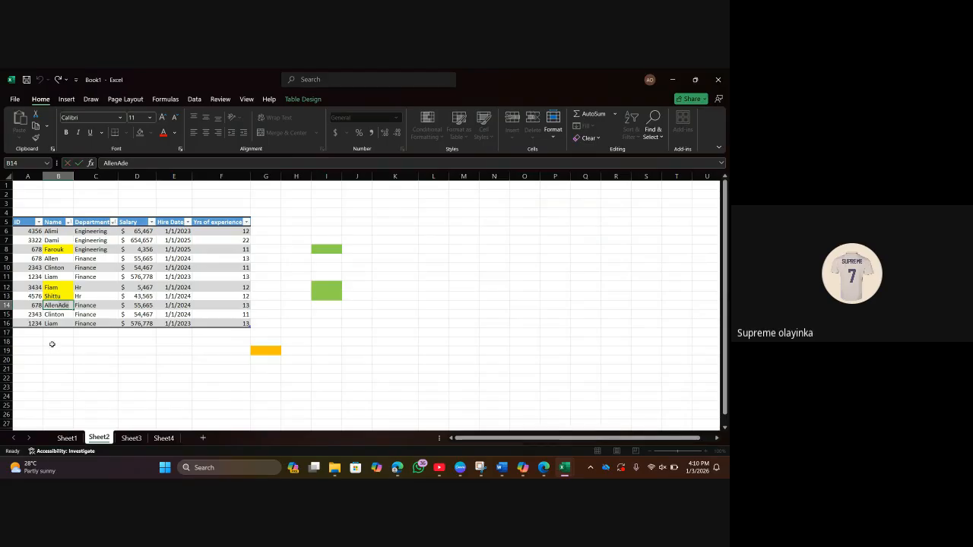
Undo both name replacements in cells B14 and B9.
click(53, 343)
key(ctrl+z)
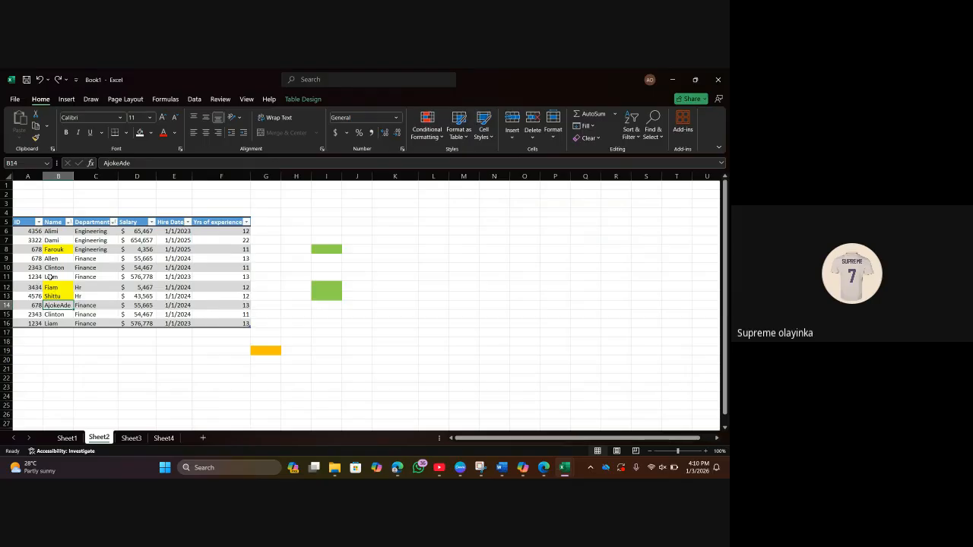
key(ctrl+z)
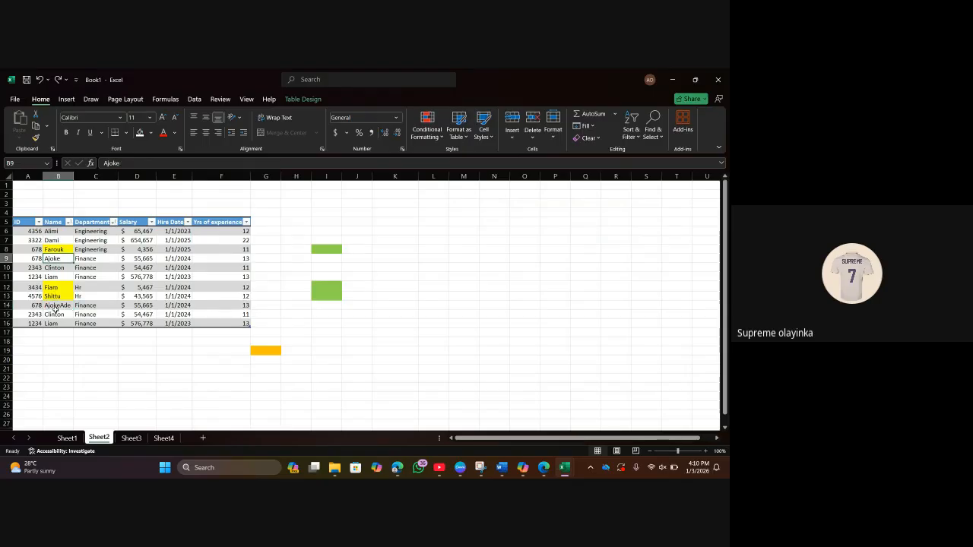
Run Replace All for the same employee name, with Match entire cell contents on.
key(ctrl+h)
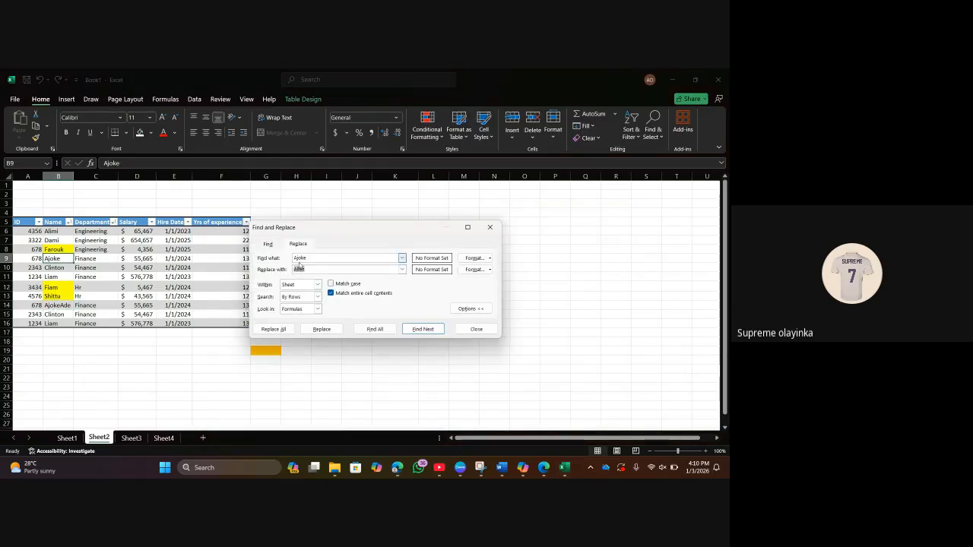
drag(332, 230, 343, 191)
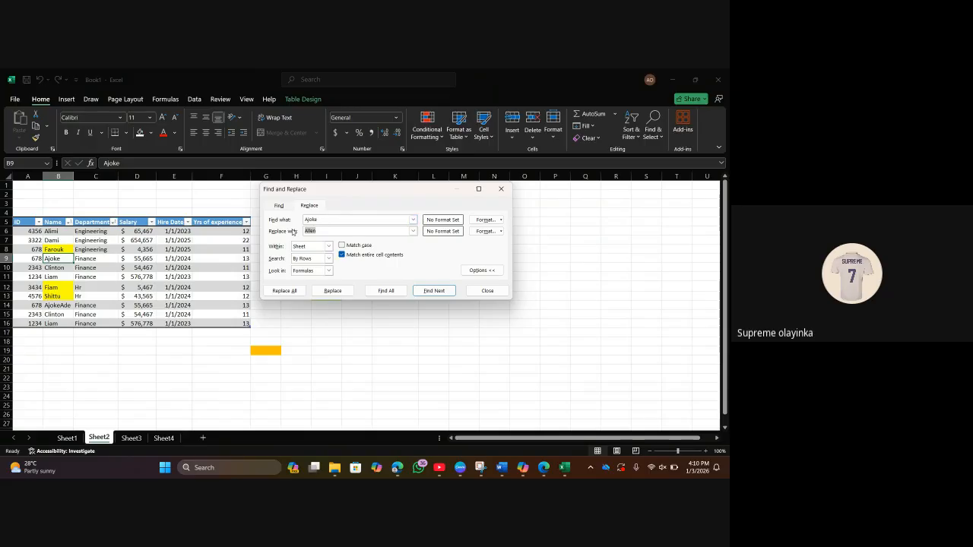
click(285, 292)
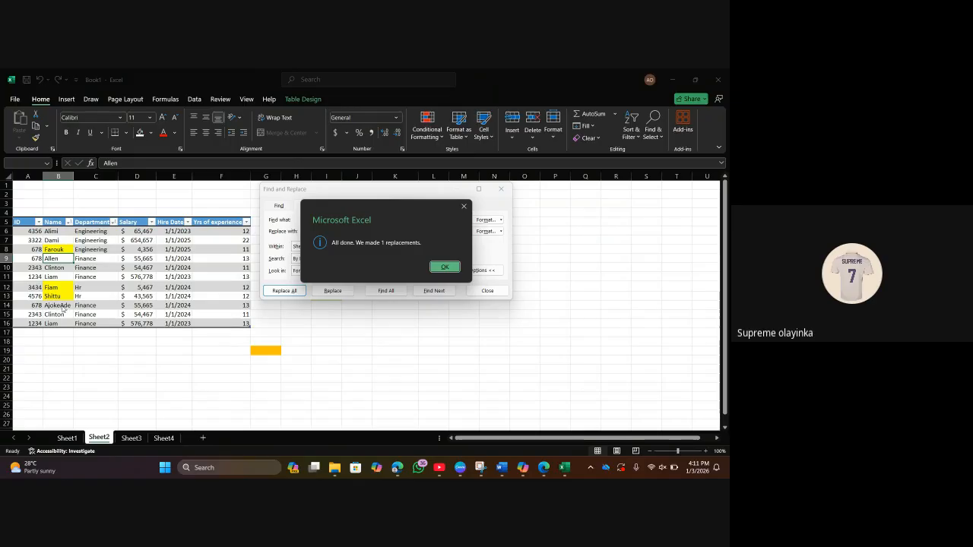
click(447, 268)
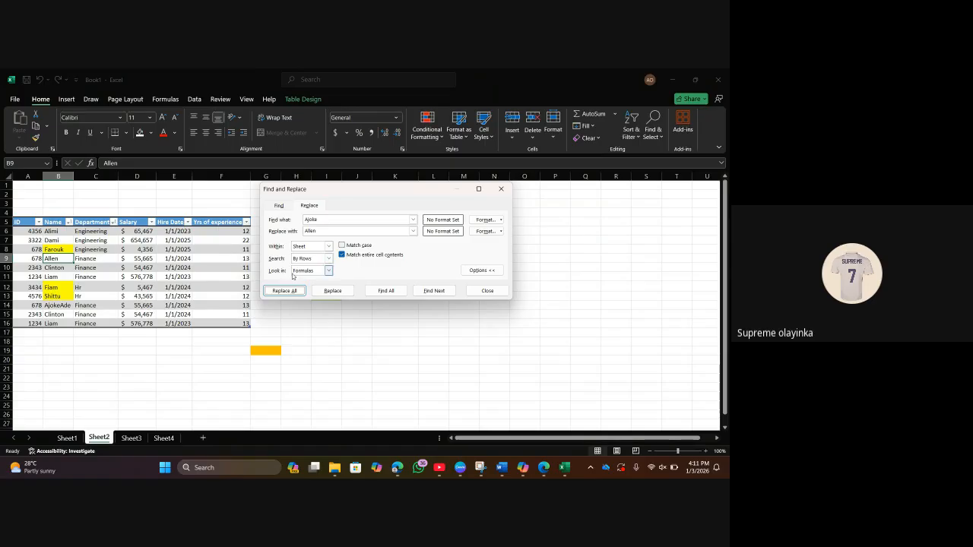
Set the Find and Replace scope to Workbook with Match case on, and undo the last name replacement in B9.
click(328, 246)
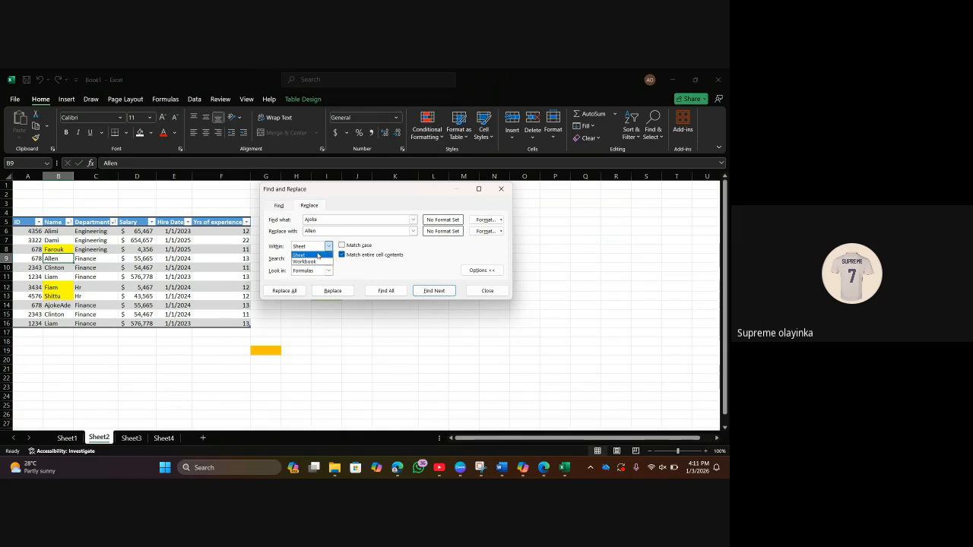
click(314, 262)
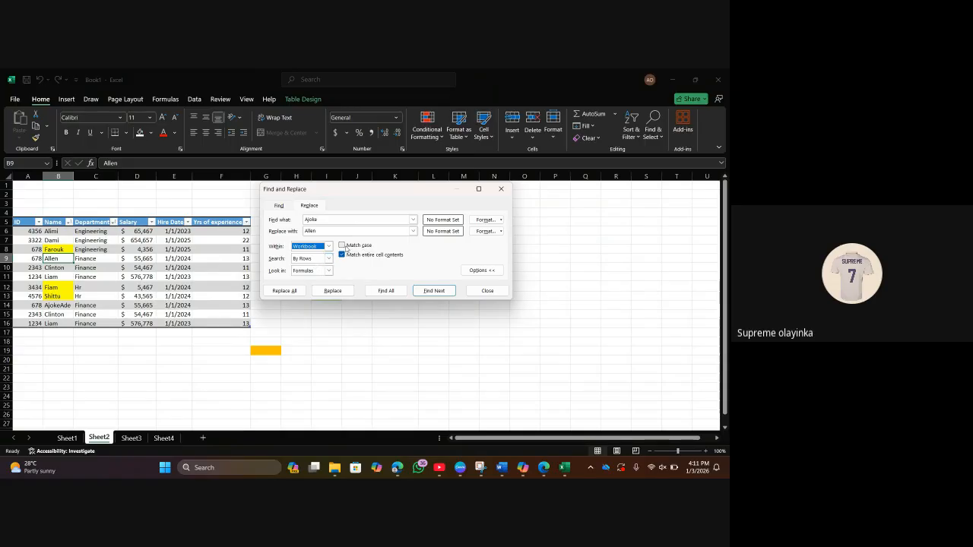
click(346, 246)
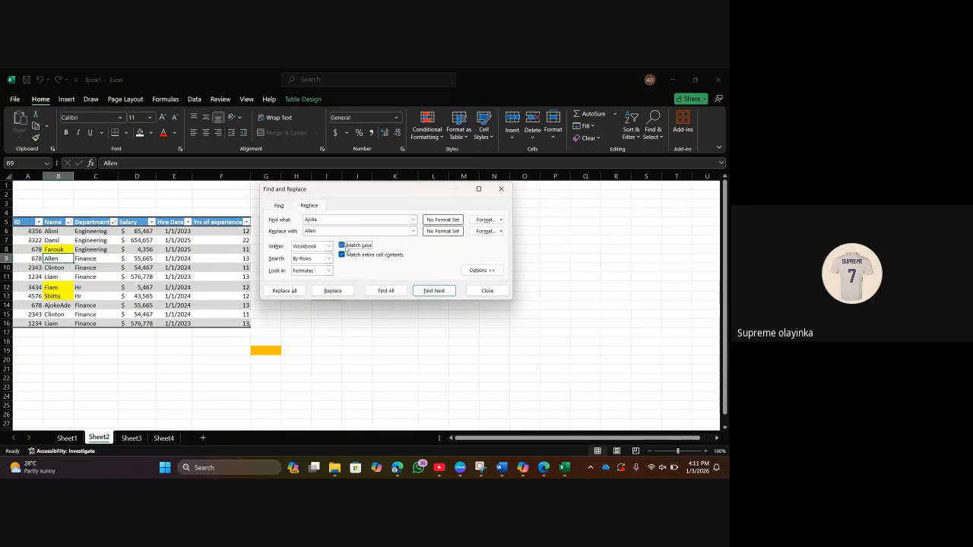
click(501, 188)
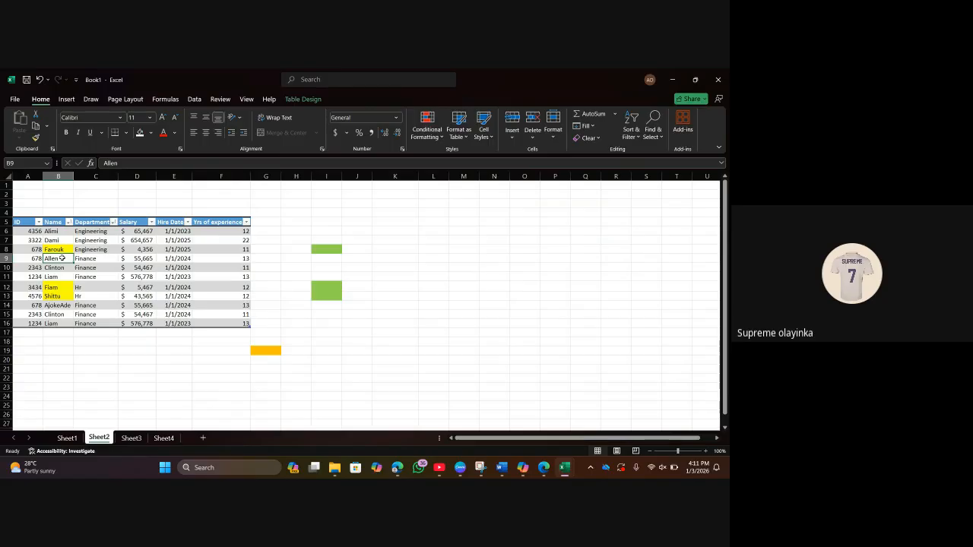
key(ctrl+z)
Copy the range A15:F17 and paste it directly below the employee table, starting at A17.
click(34, 315)
drag(89, 326, 249, 331)
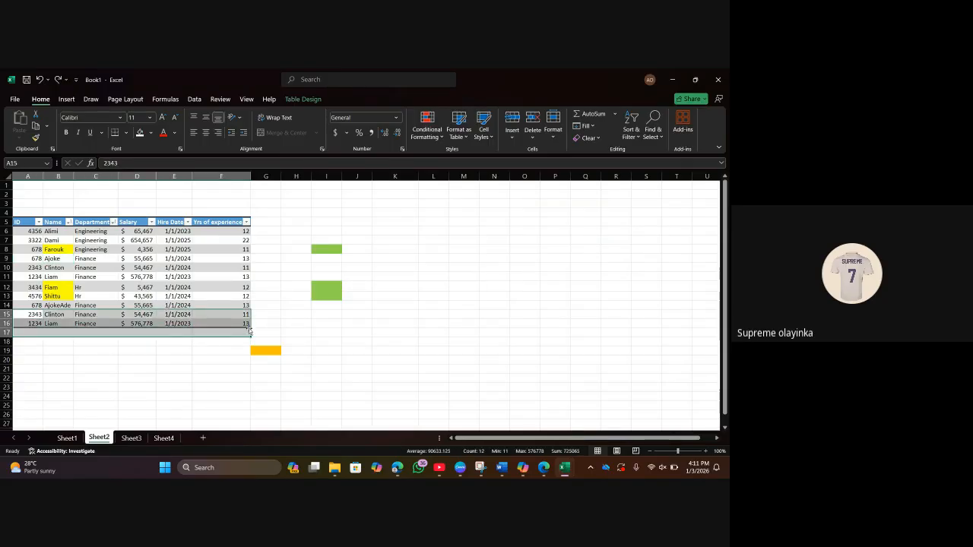
key(ctrl+c)
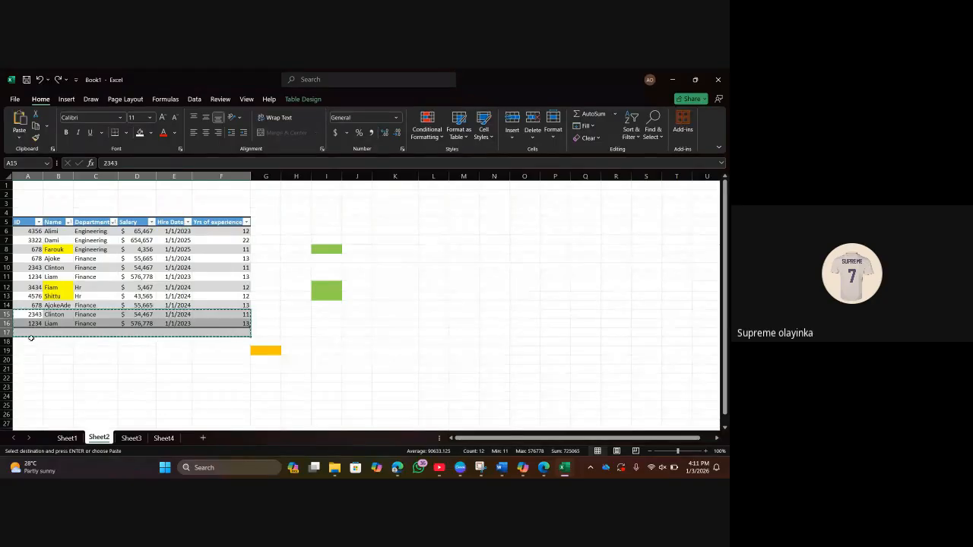
click(27, 331)
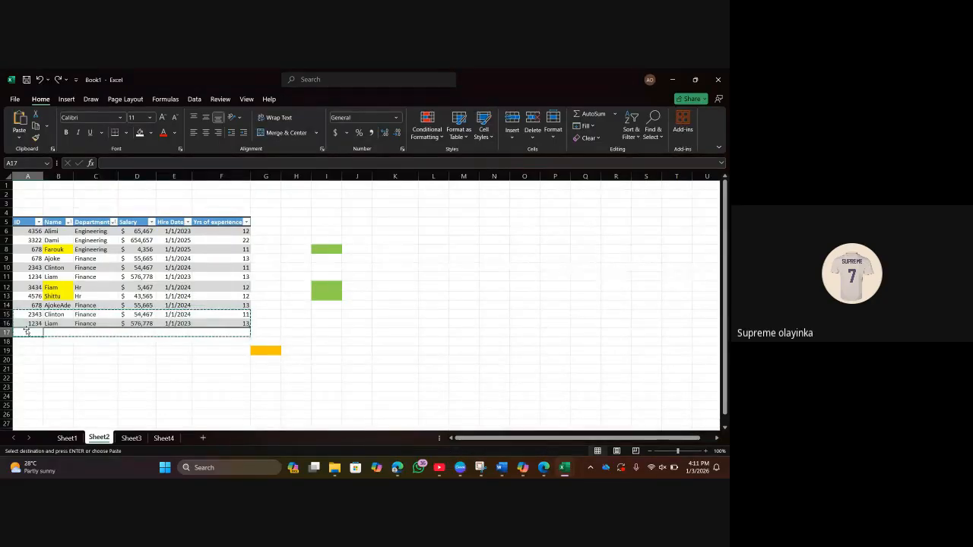
key(Return)
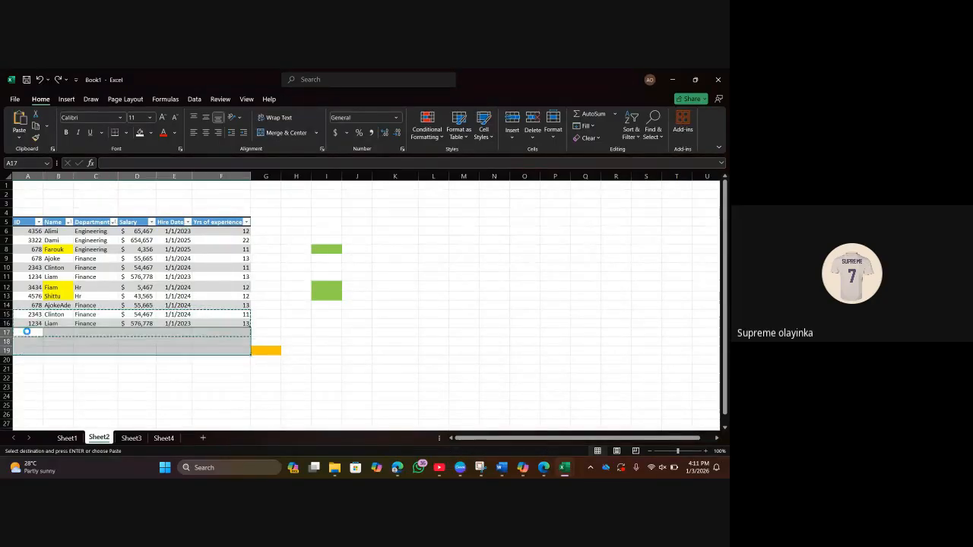
click(96, 375)
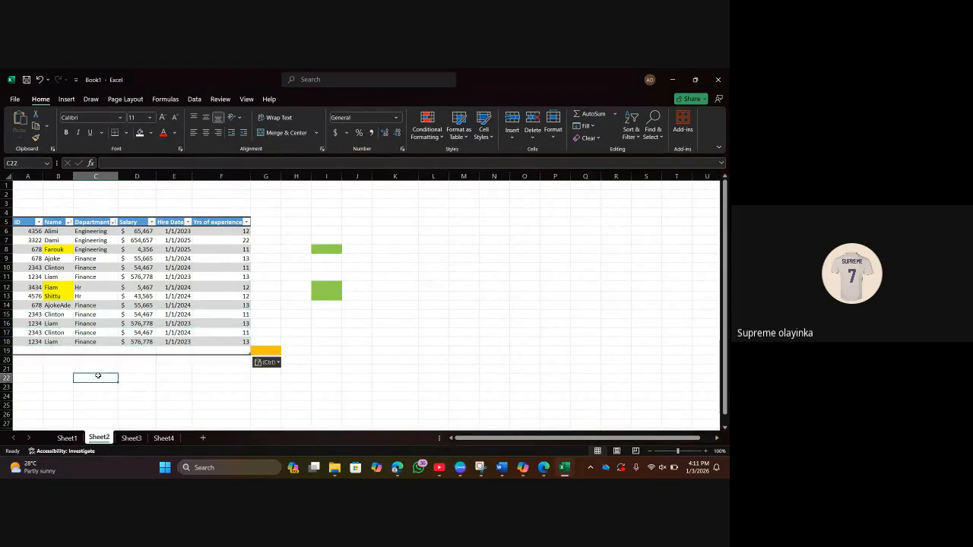
Replace the name in cell B17 with the employee name from B9, written entirely in capital letters.
double_click(48, 333)
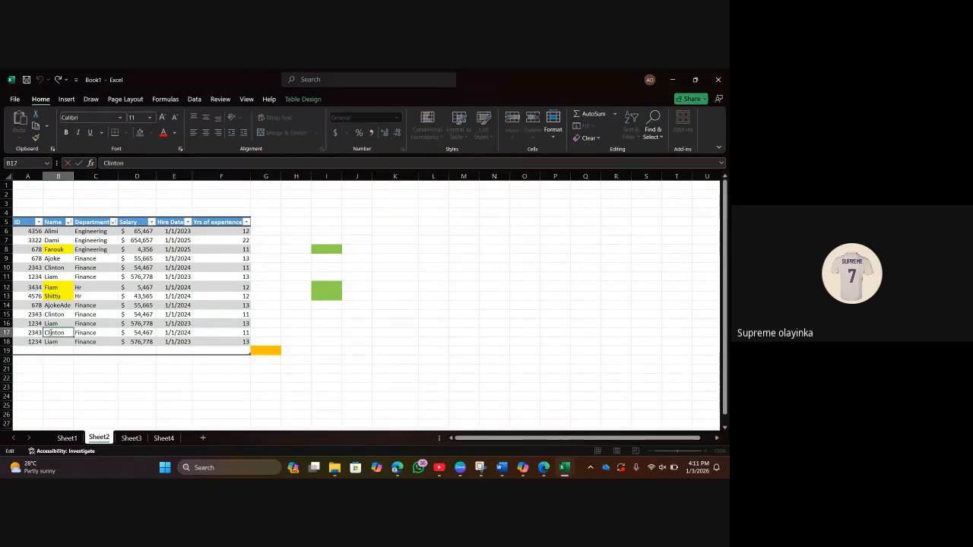
text(AJOKE)
click(169, 375)
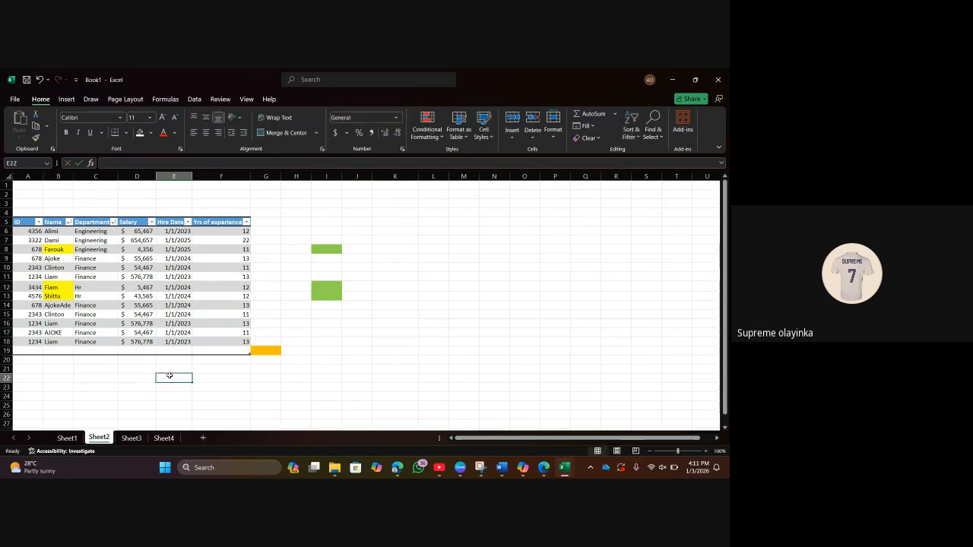
Run Replace All for the same employee name across the workbook, with Match case and Match entire cell contents on.
click(65, 332)
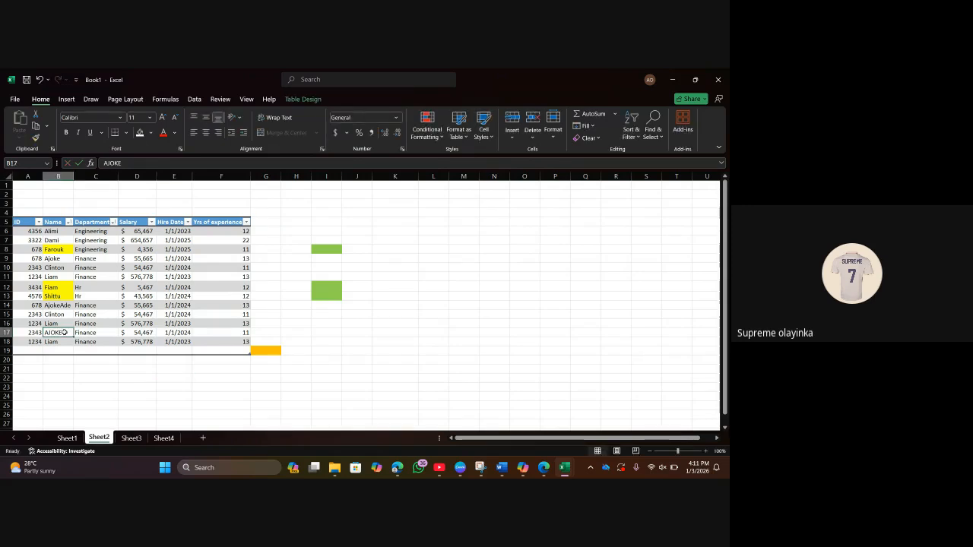
key(ctrl+h)
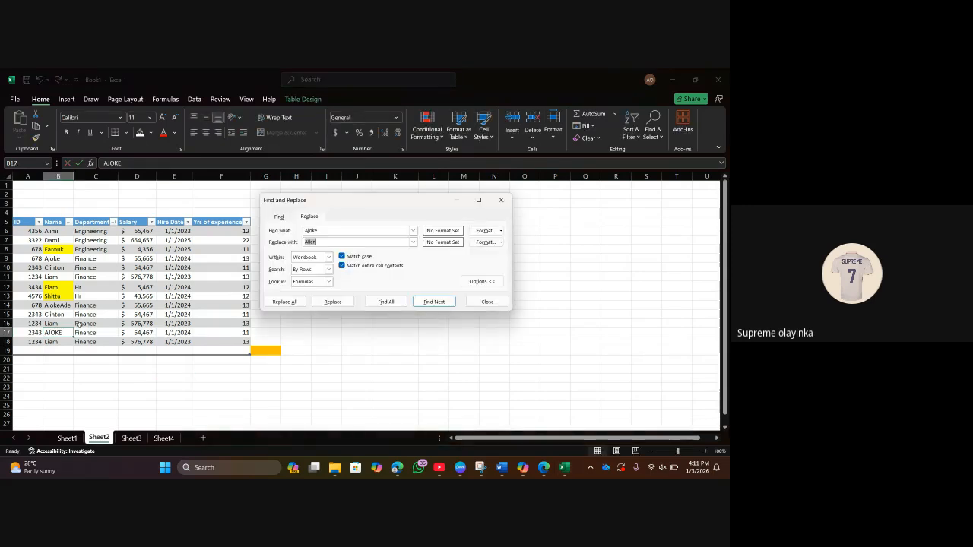
click(342, 265)
click(342, 266)
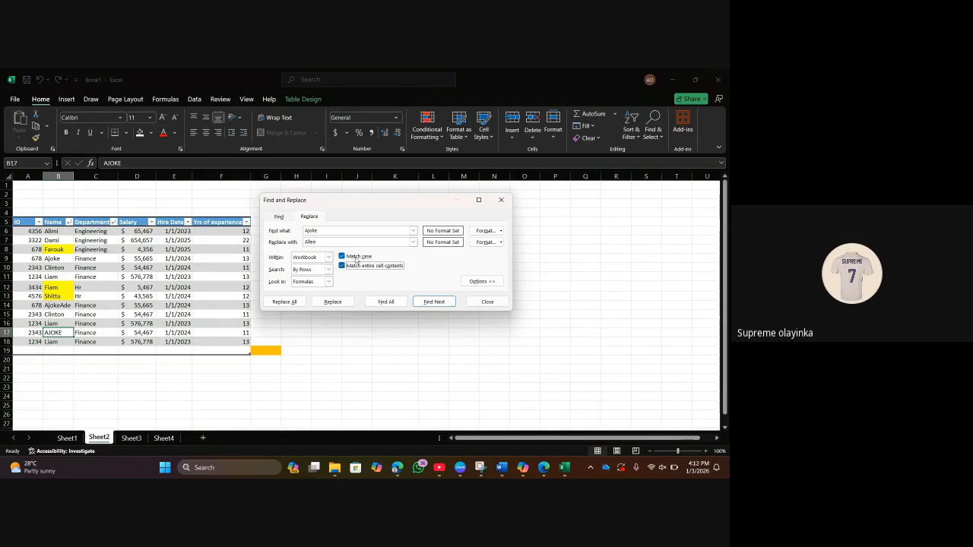
click(323, 232)
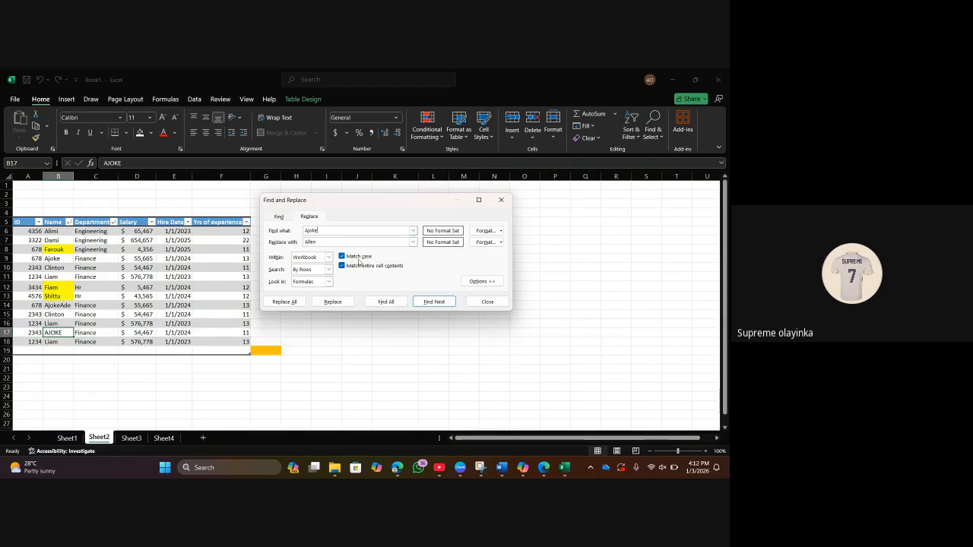
click(283, 302)
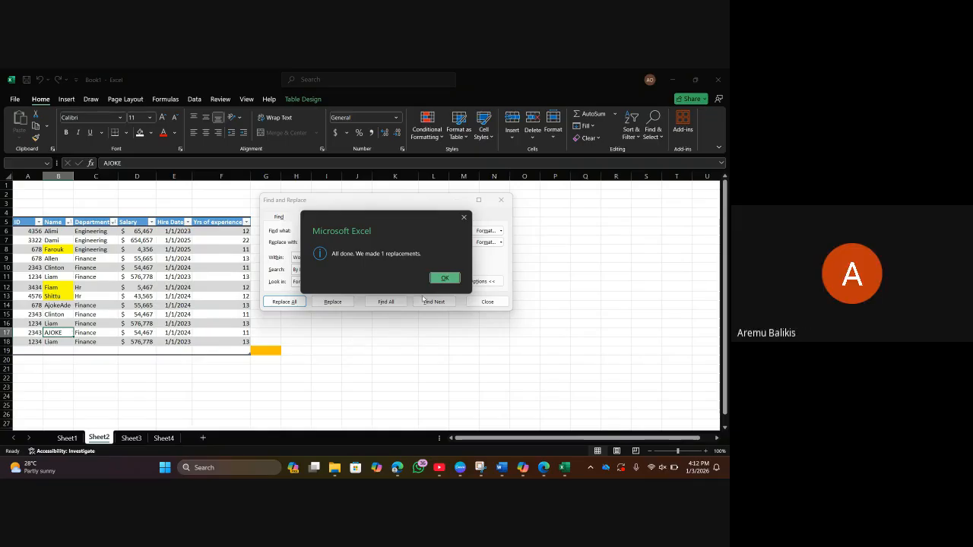
click(445, 278)
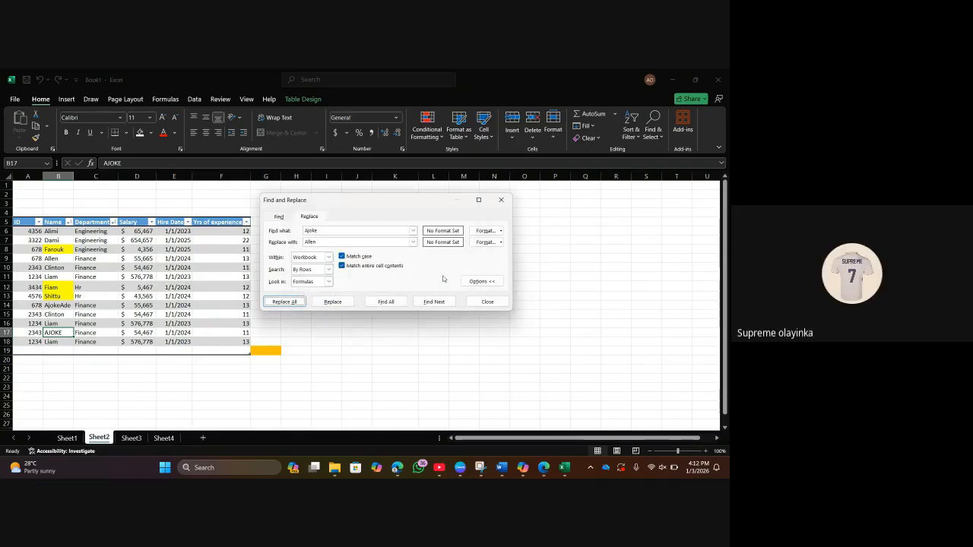
Turn Match case off, keep Match entire cell contents on, and run Replace All again for the employee name.
click(342, 257)
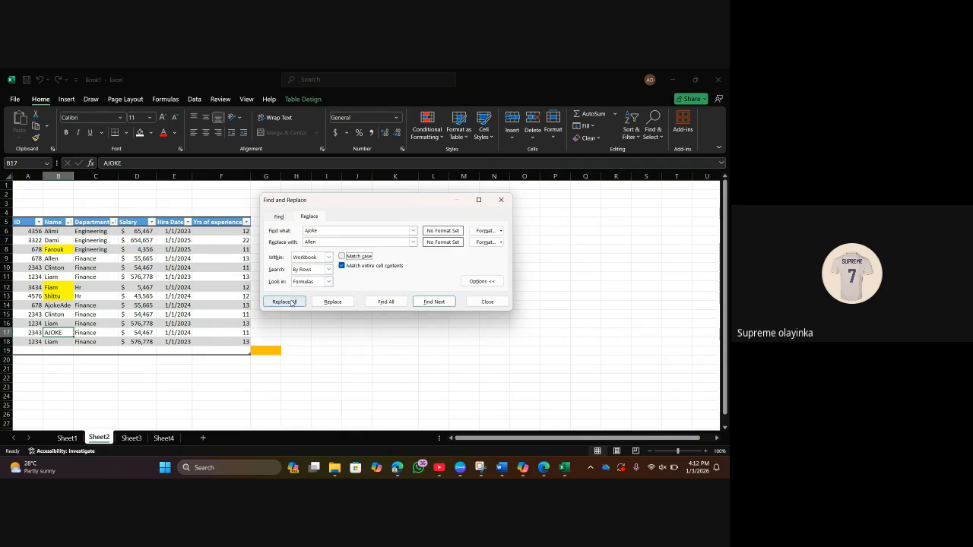
click(285, 301)
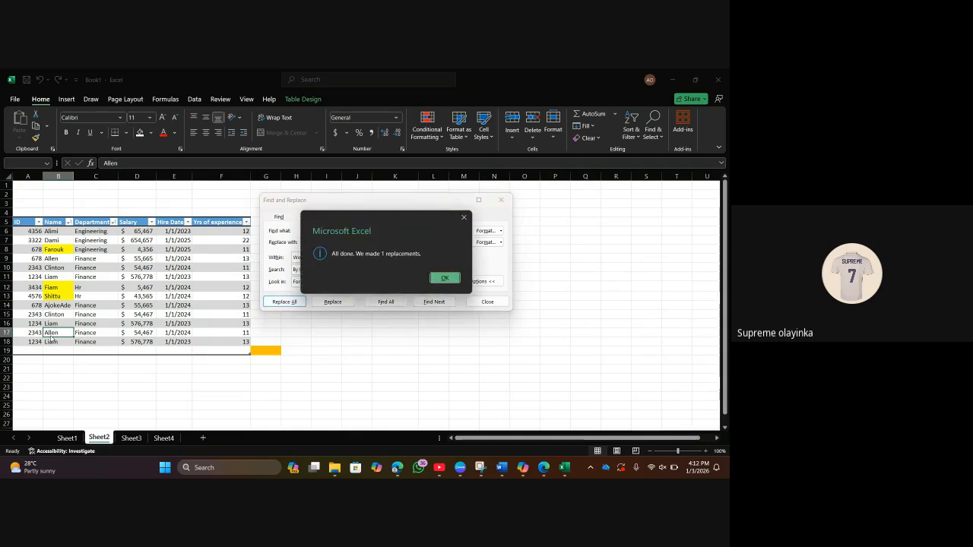
click(446, 278)
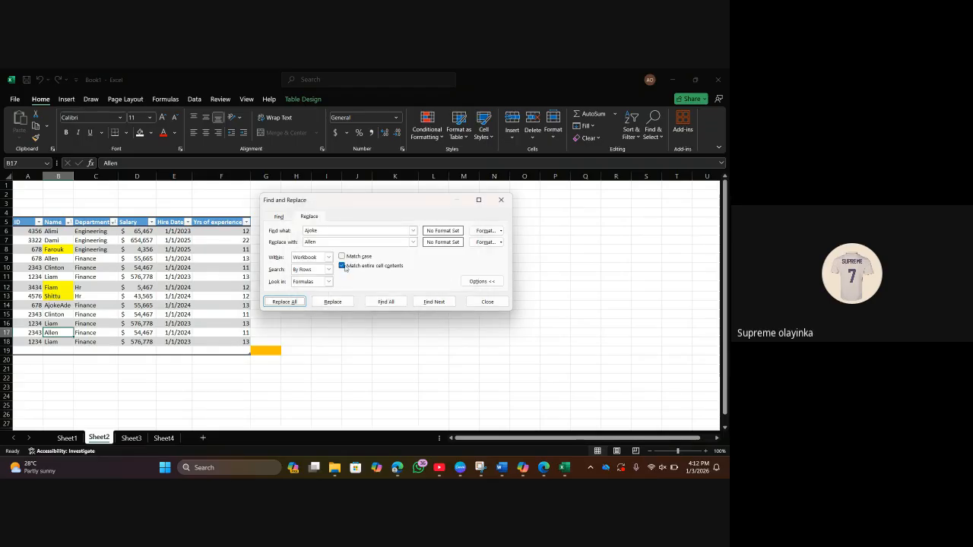
Turn Match entire cell contents off, run Replace All once more for the employee name, and close Find and Replace.
click(342, 266)
click(296, 301)
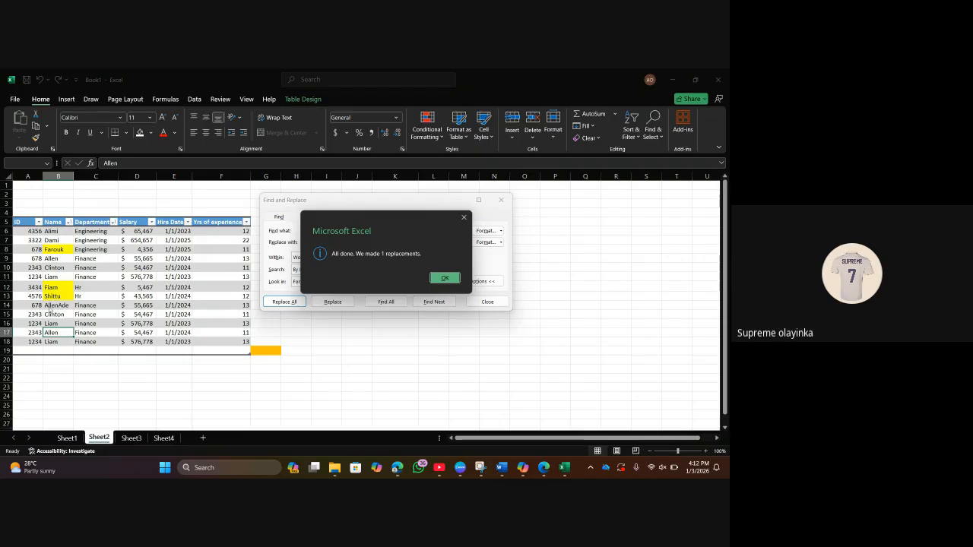
click(436, 279)
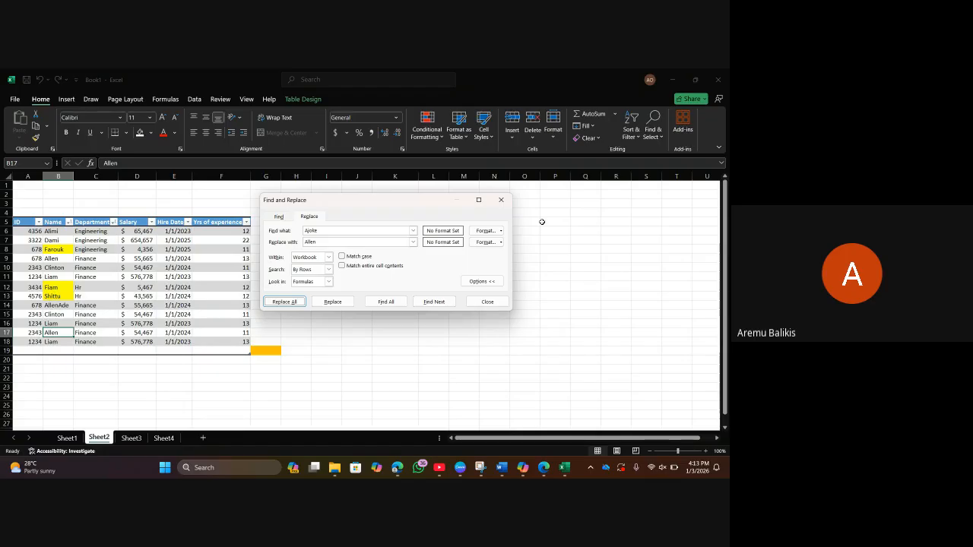
click(500, 199)
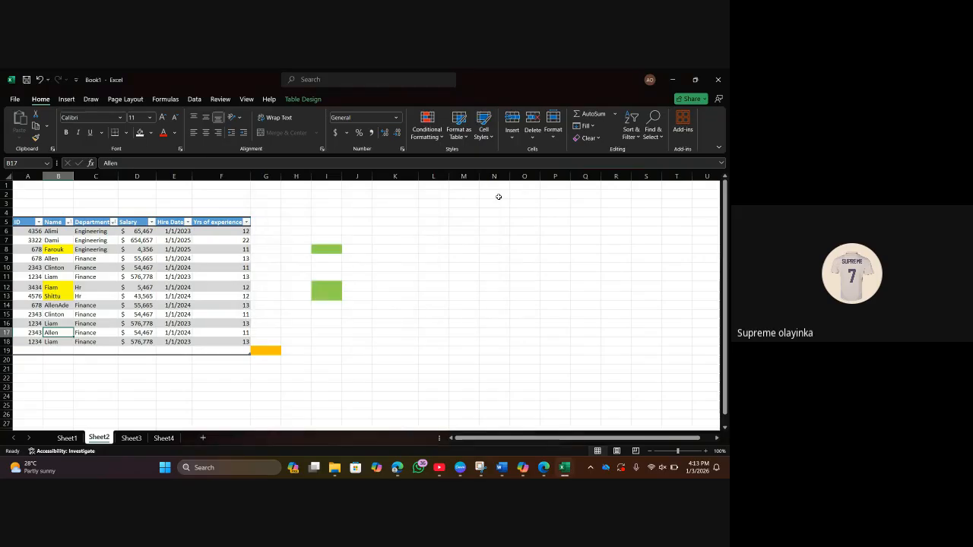
Switch to the global_unemployment_REAL_skewed_15750 workbook and bring the Country_Name column into view.
mouse_move(563, 472)
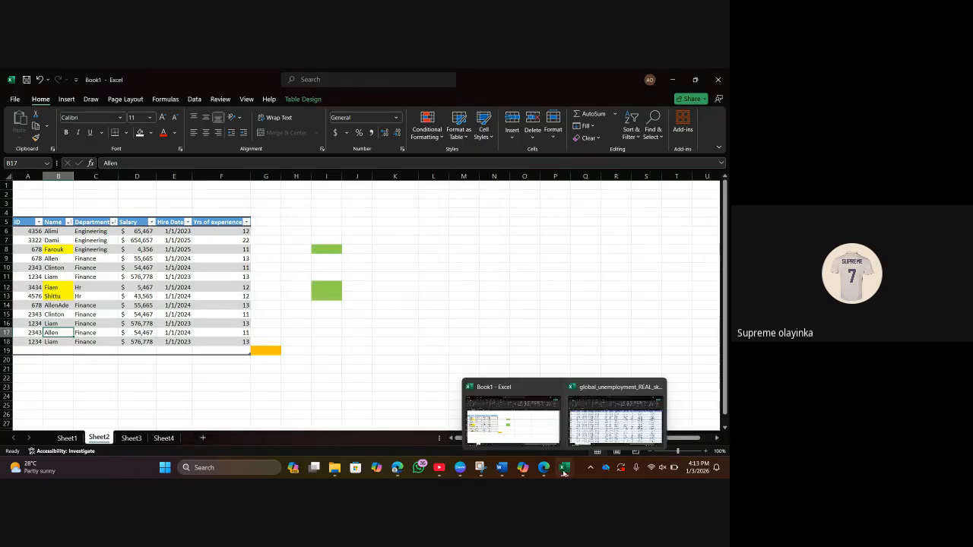
click(584, 435)
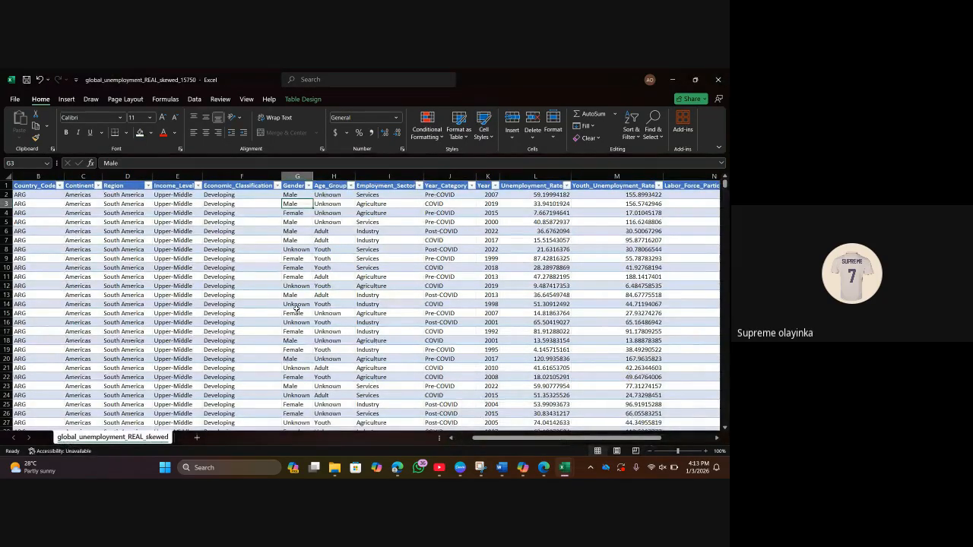
scroll(295, 307, up, 1)
scroll(289, 305, left, 2)
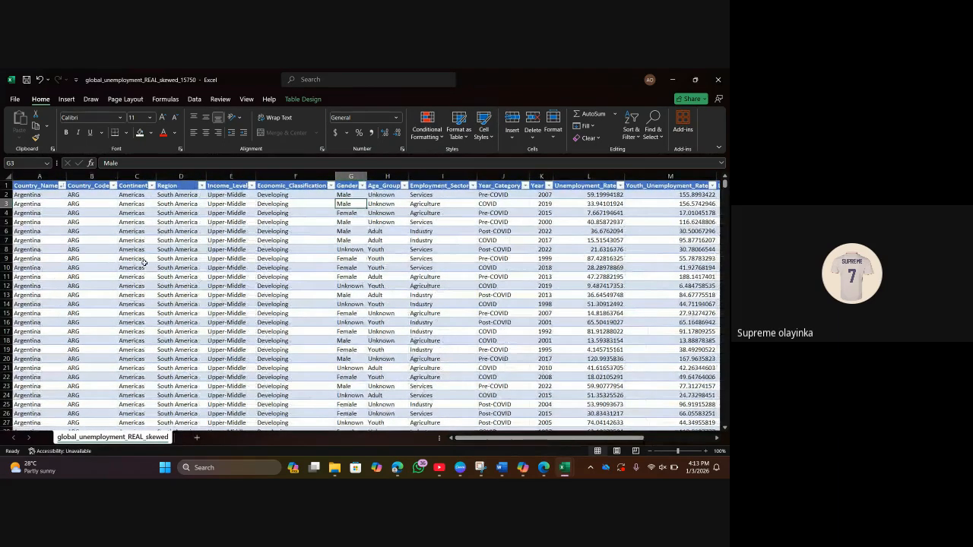
Examine the values available in the Country_Name and Region filter lists without changing either filter.
click(62, 185)
scroll(82, 360, down, 3)
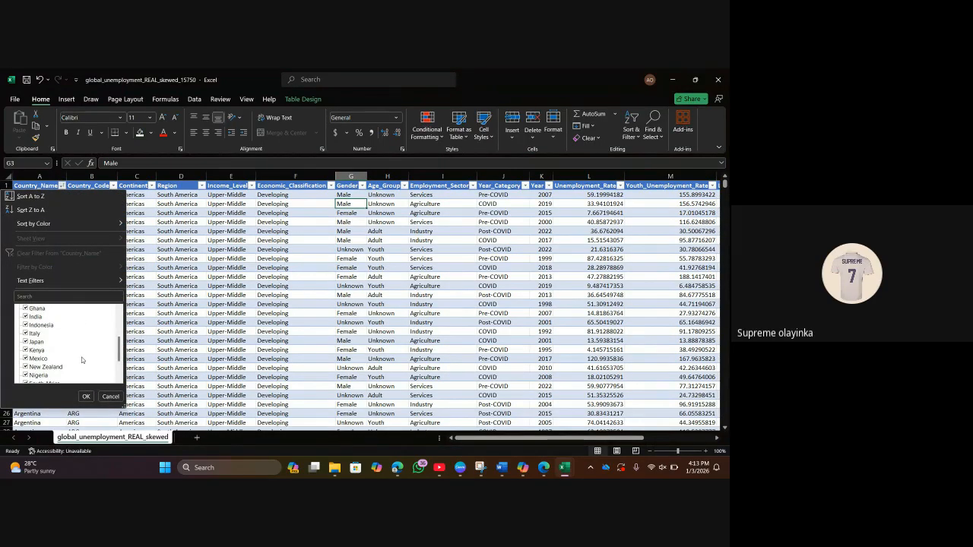
scroll(82, 360, down, 1)
scroll(82, 359, down, 1)
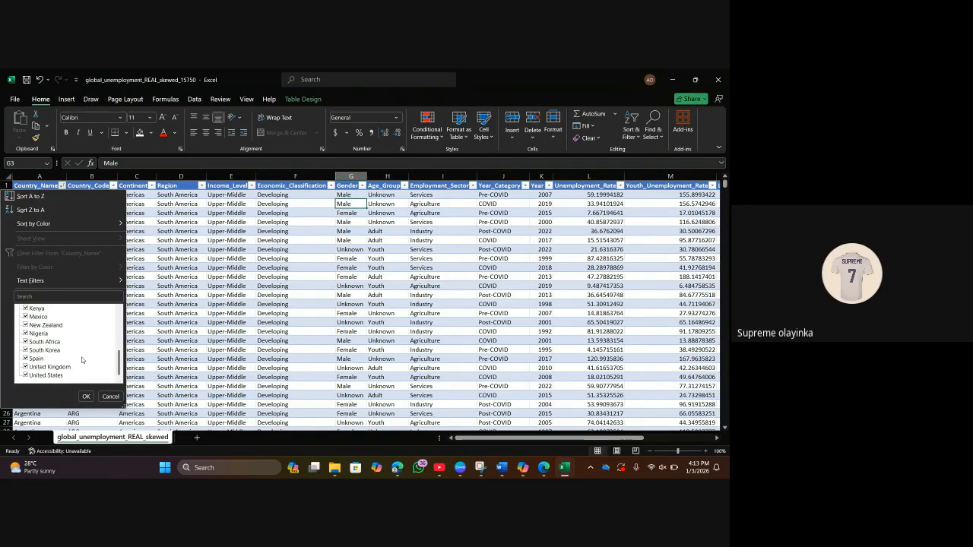
click(86, 396)
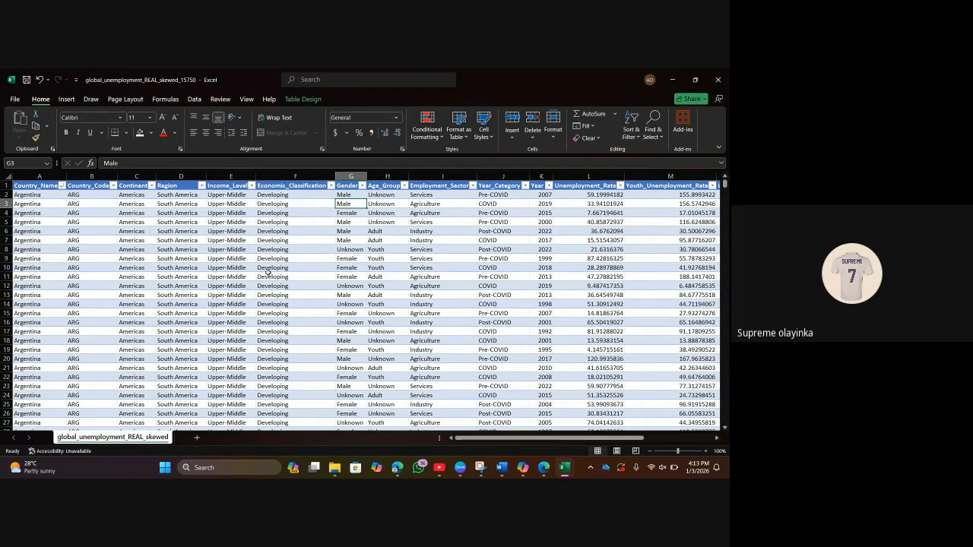
click(201, 185)
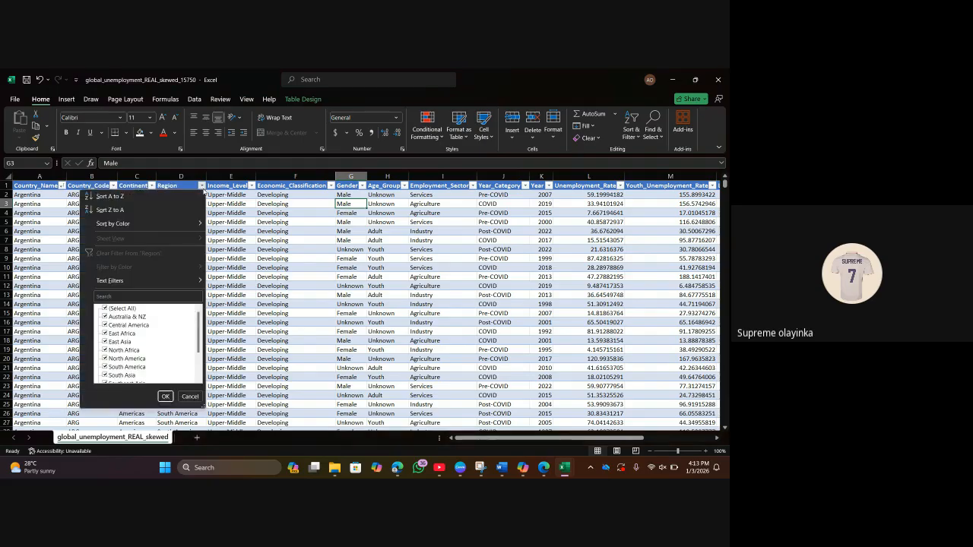
click(165, 396)
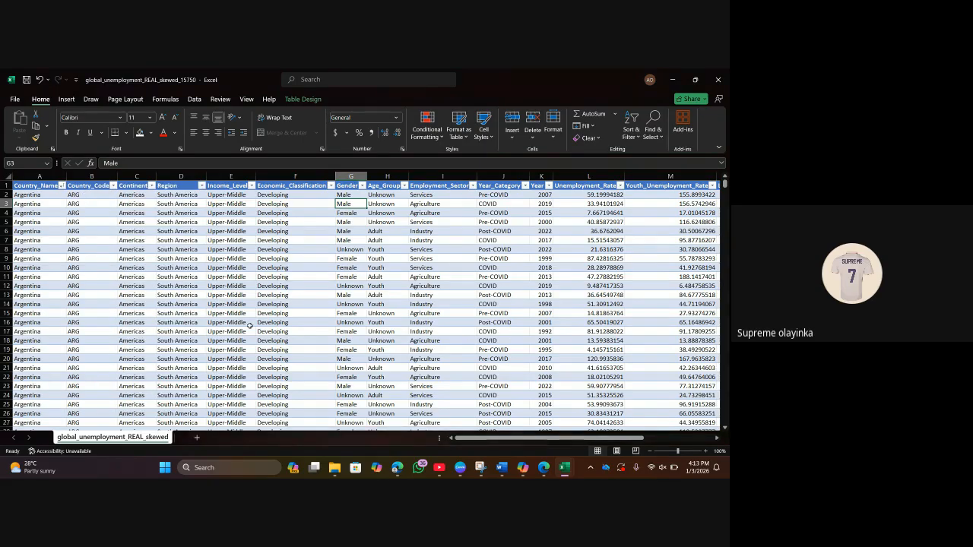
click(91, 187)
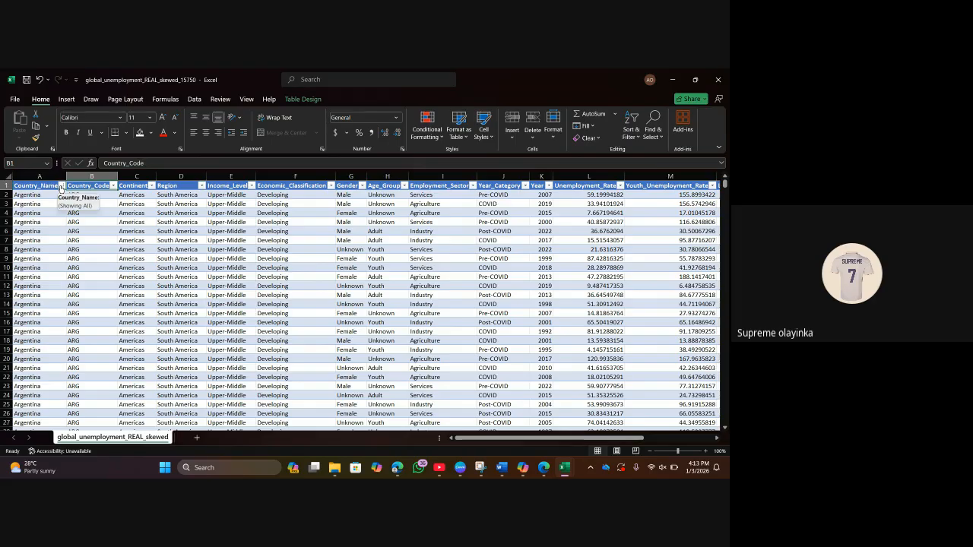
click(61, 186)
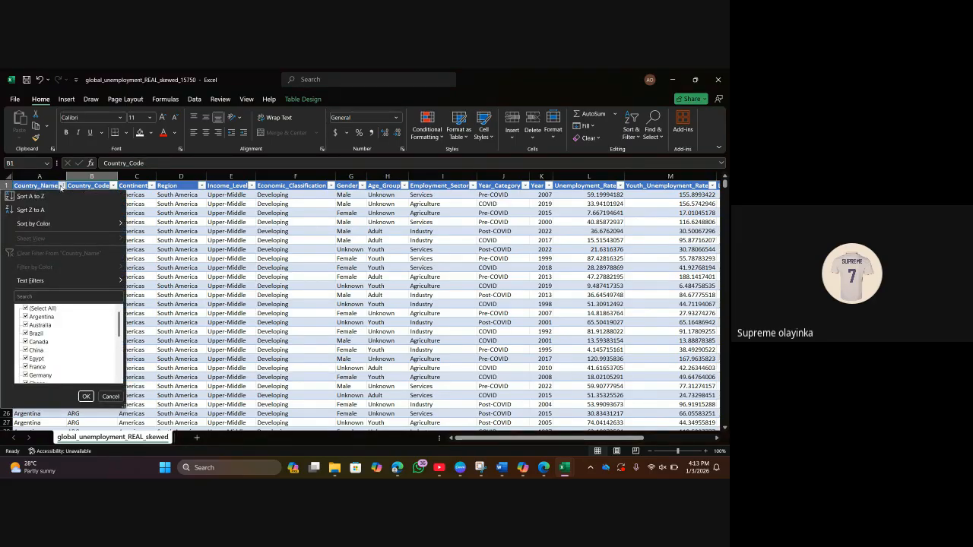
scroll(67, 357, down, 5)
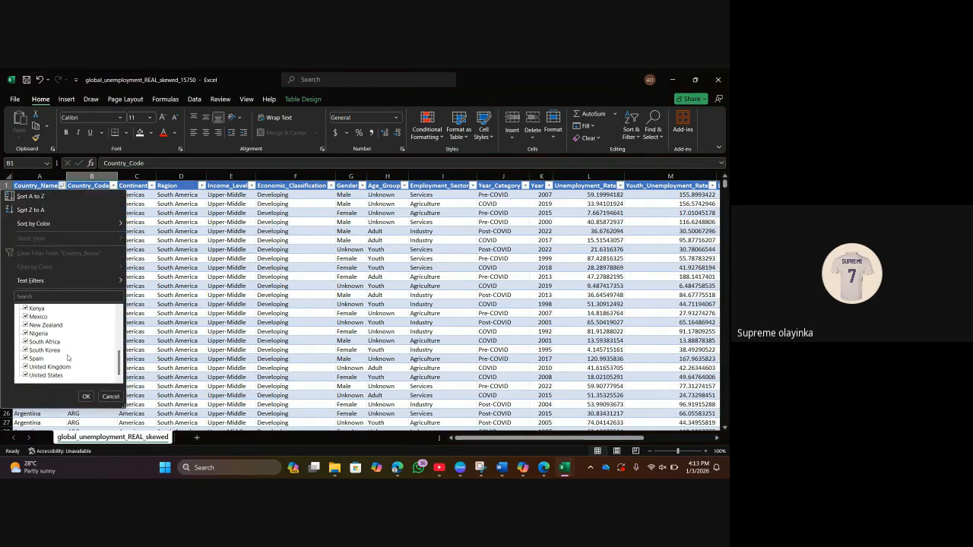
scroll(67, 357, up, 1)
scroll(67, 350, down, 1)
scroll(68, 333, up, 1)
scroll(69, 333, down, 1)
click(87, 398)
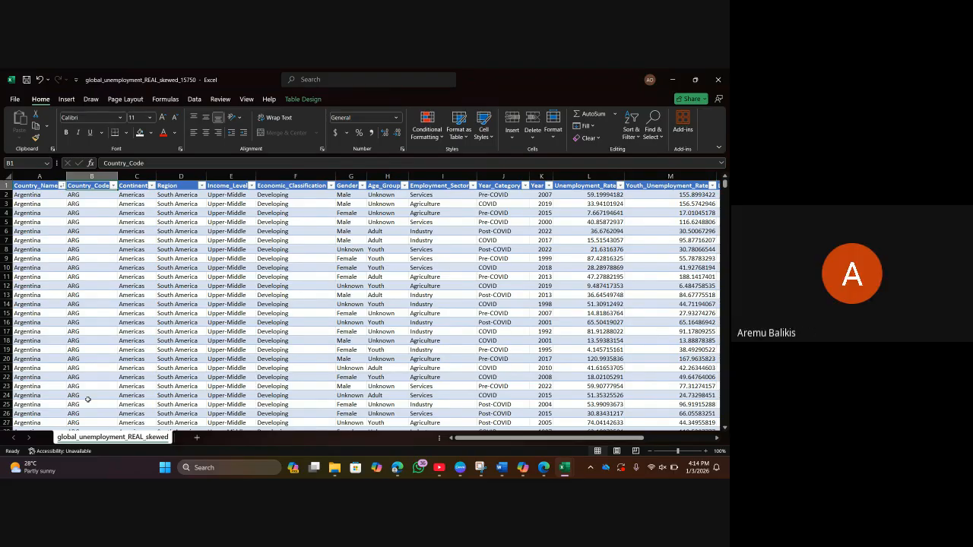
Open Find and Replace from the Country_Name column and set the search text to New Zealand.
click(37, 294)
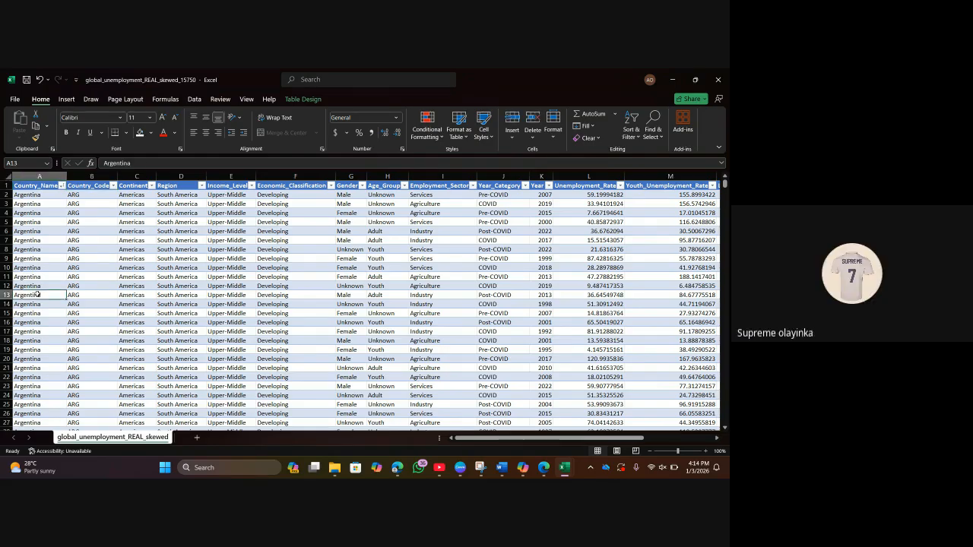
key(ctrl+h)
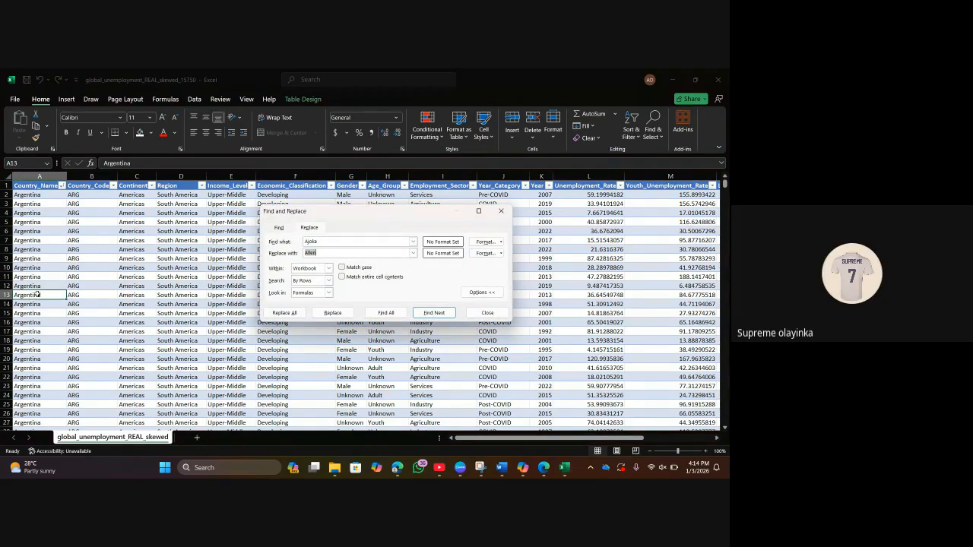
click(476, 292)
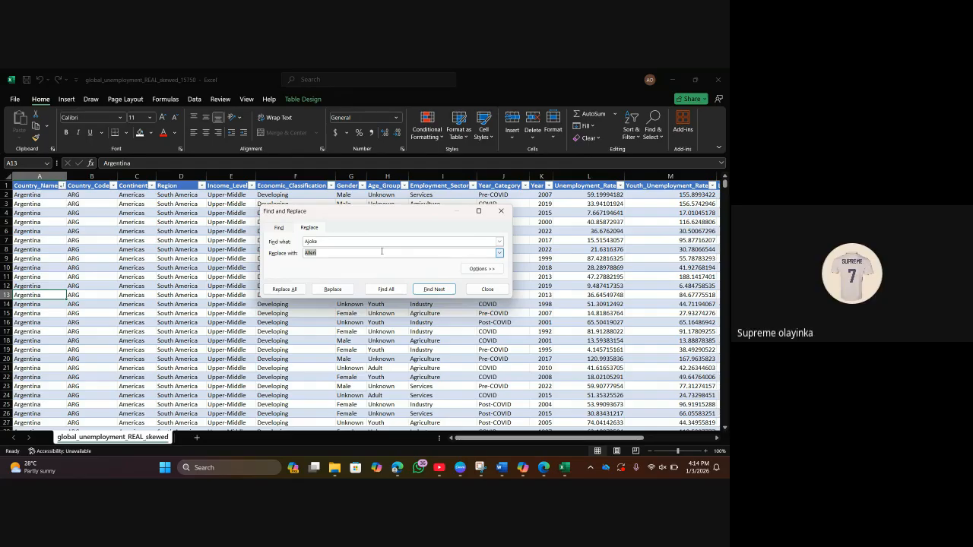
click(320, 241)
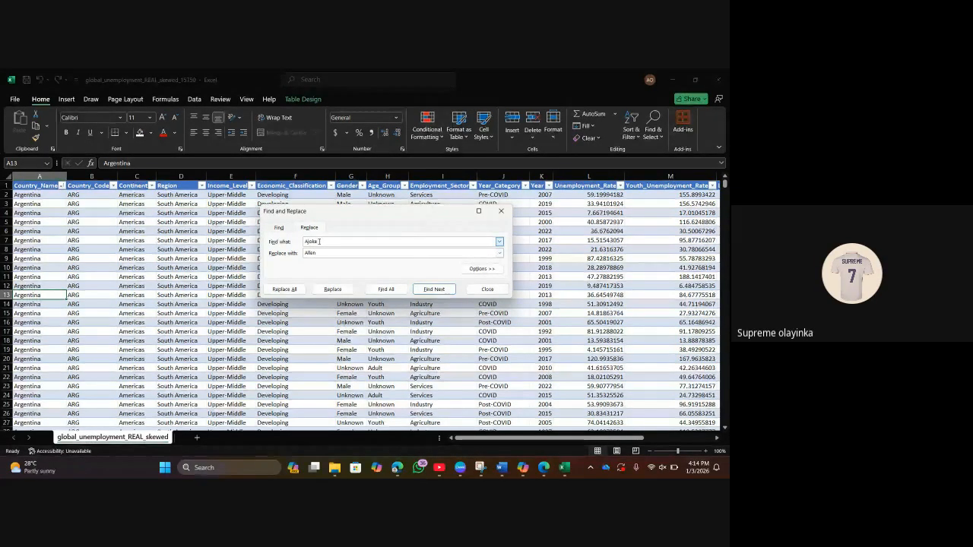
key(BackSpace)
key(BackSpace)
key(BackSpace)
key(BackSpace)
key(BackSpace)
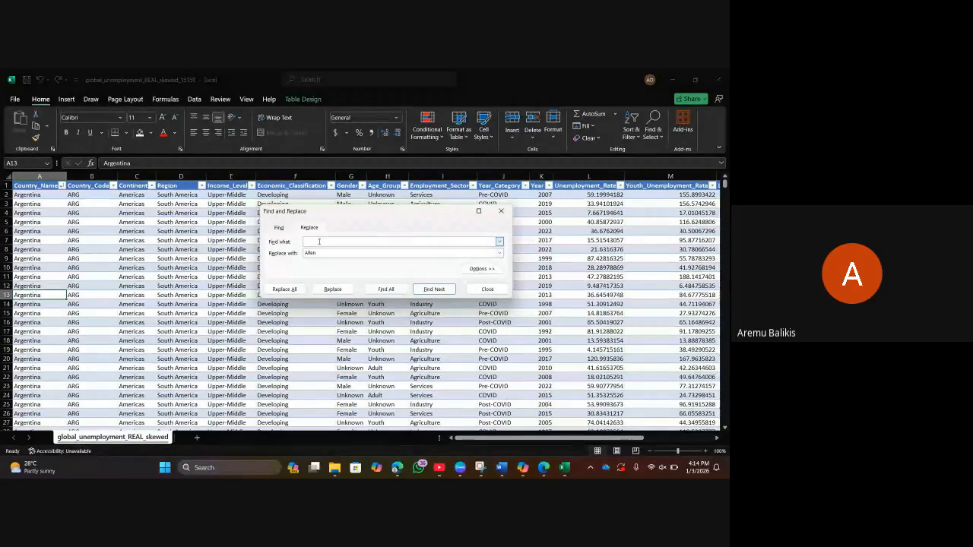
text(New Zealand)
Set the replacement text to Niger and expand the Find and Replace options.
click(320, 254)
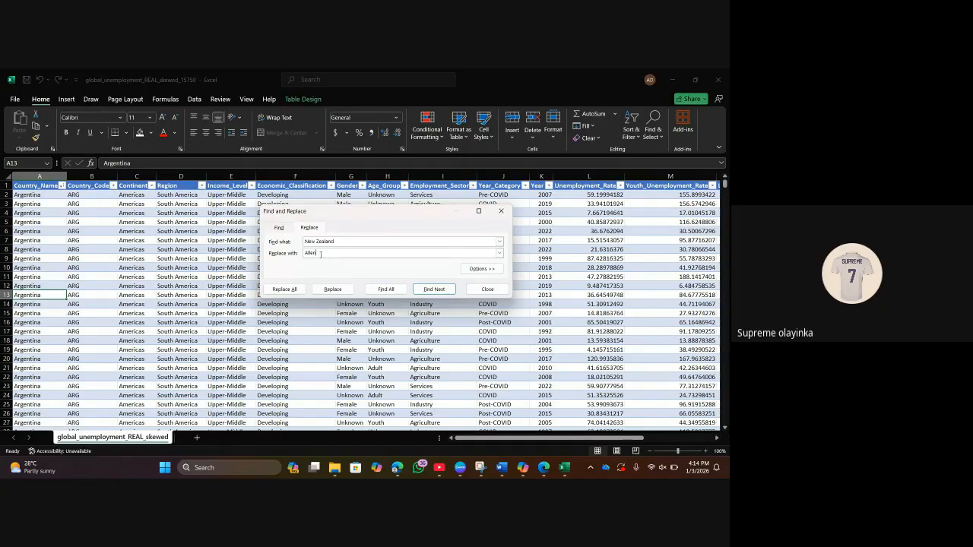
key(BackSpace)
key(BackSpace)
key(BackSpace)
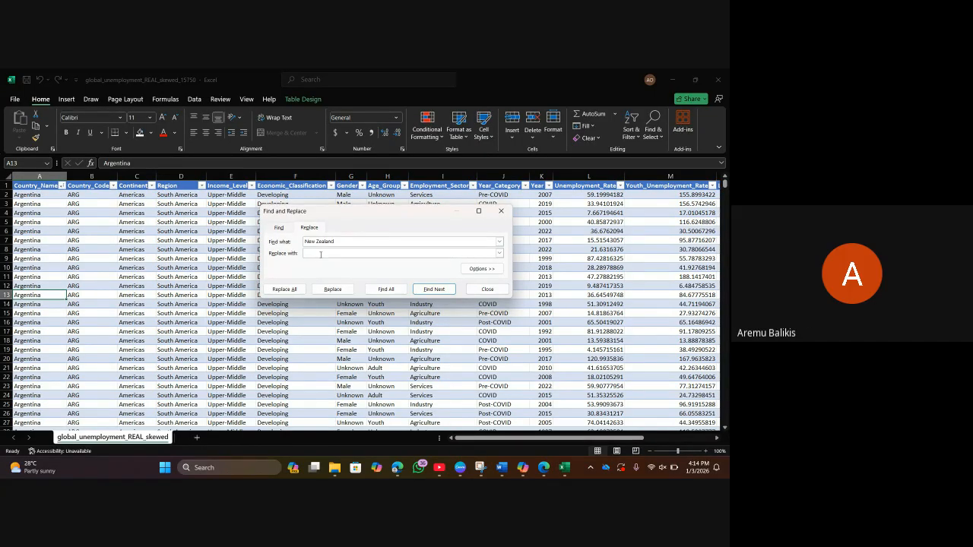
text(Niger)
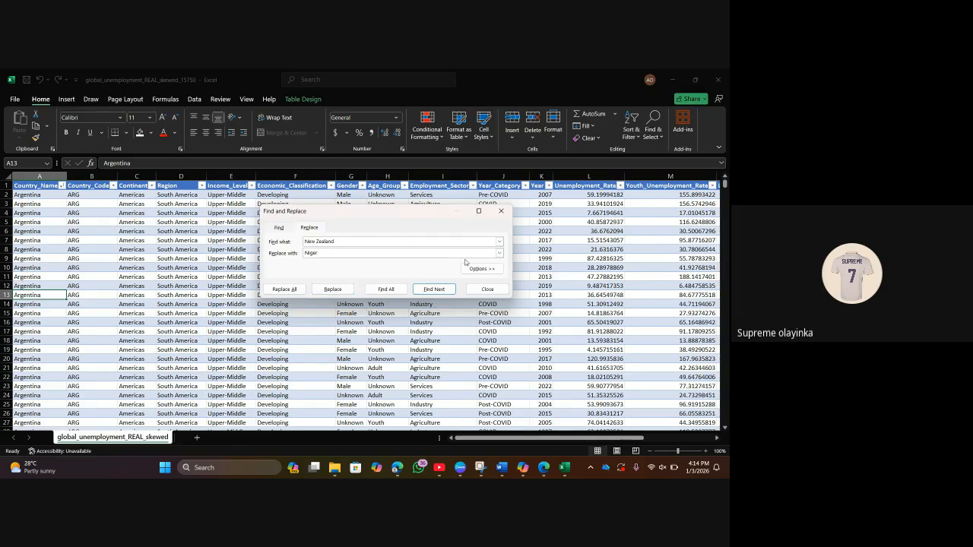
click(479, 268)
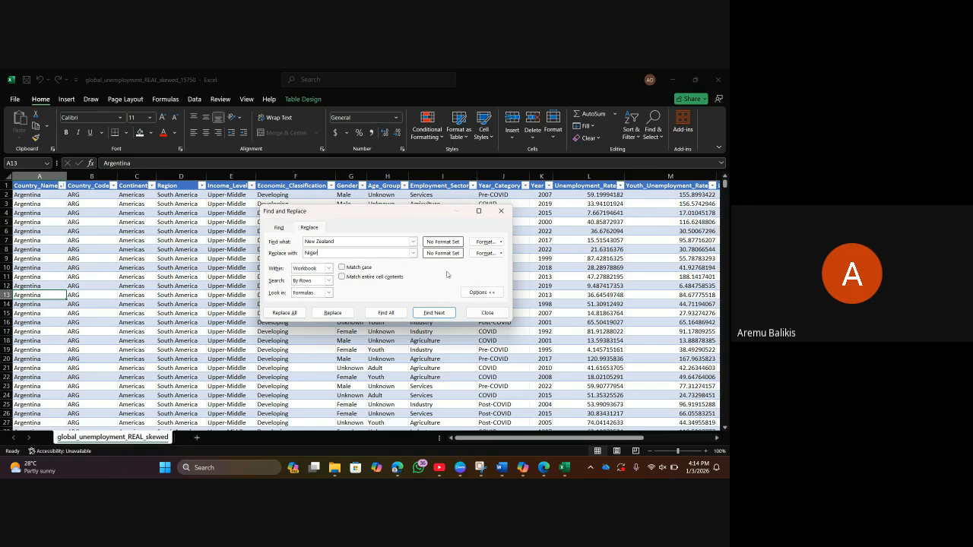
Leave Match entire cell contents unchecked, replace all occurrences of New Zealand with Niger, and close Find and Replace.
click(343, 278)
click(342, 278)
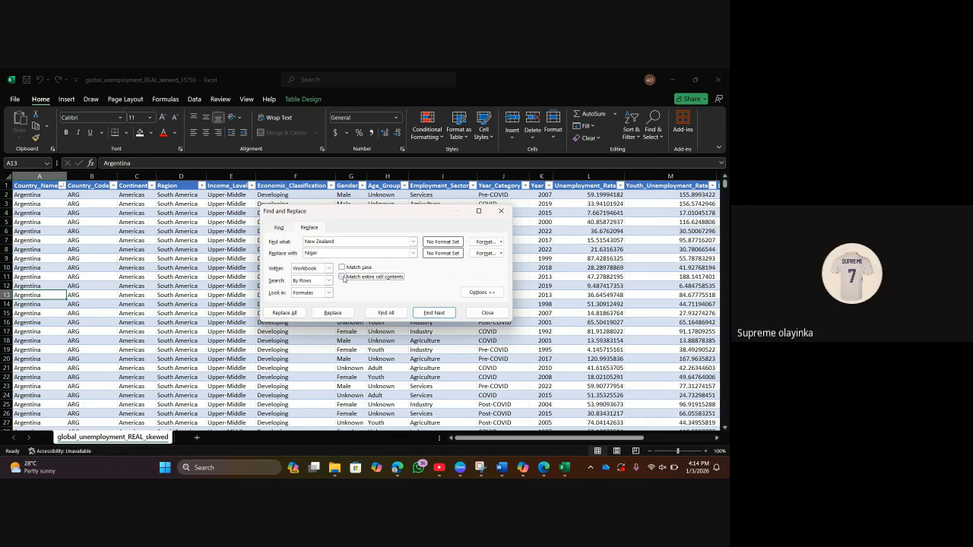
click(493, 292)
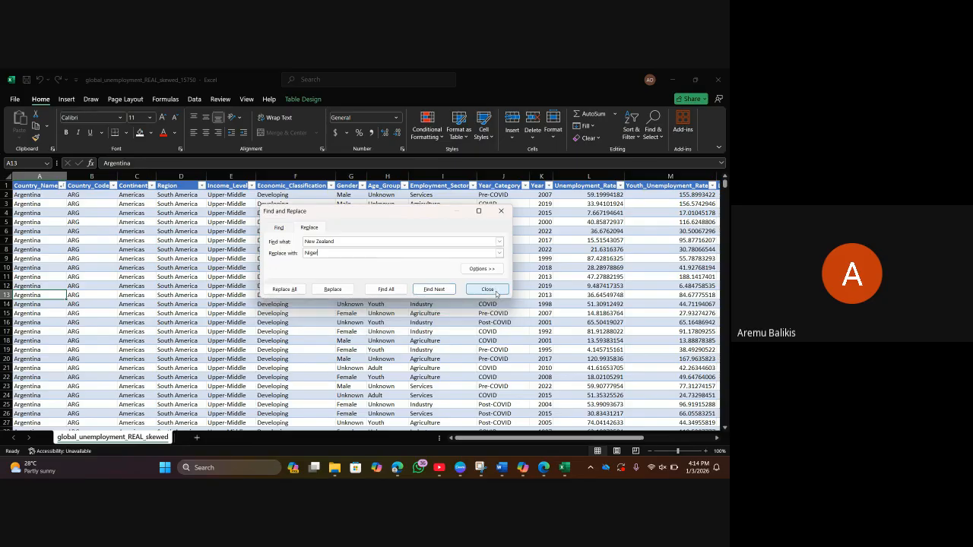
click(279, 290)
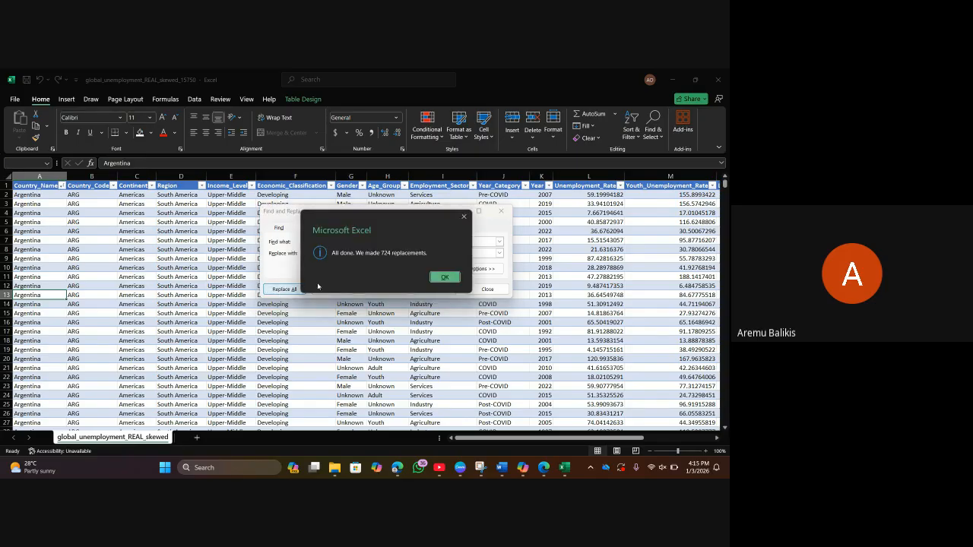
click(444, 277)
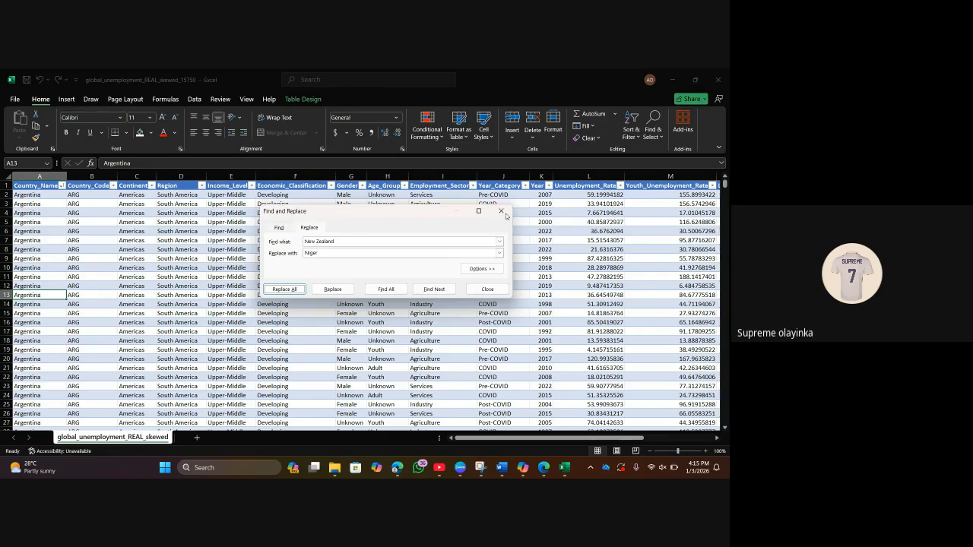
click(503, 213)
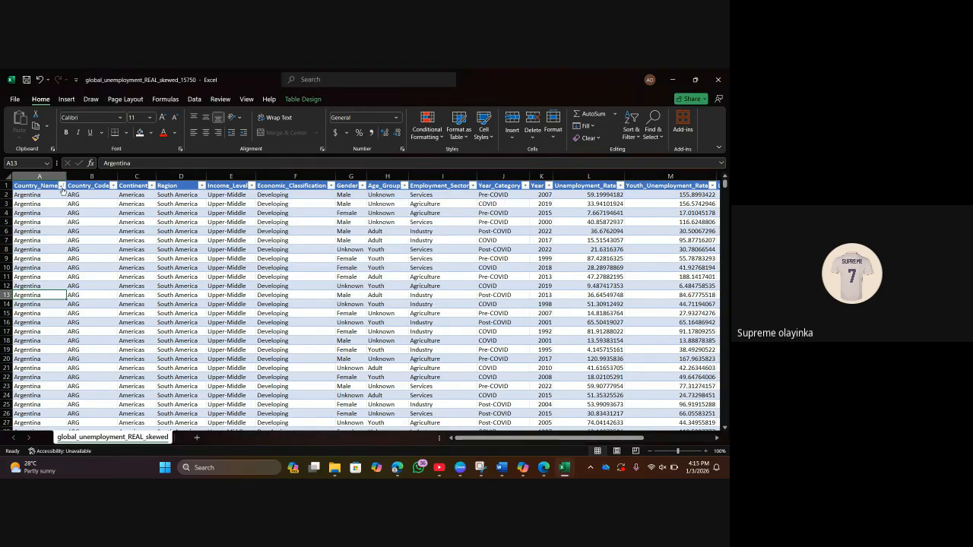
Check the Country_Name filter list for New Zealand, Niger and Nigeria without changing the filter.
click(62, 186)
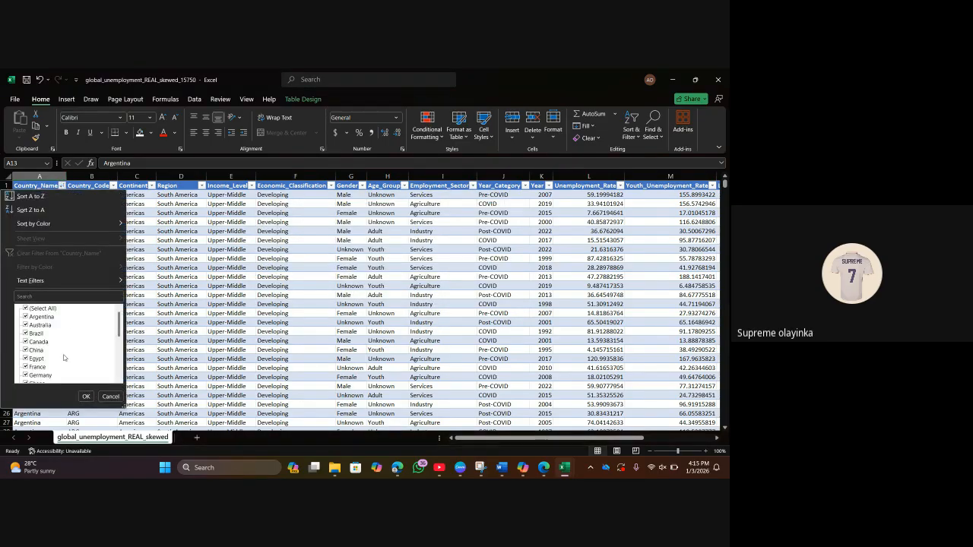
scroll(61, 349, down, 4)
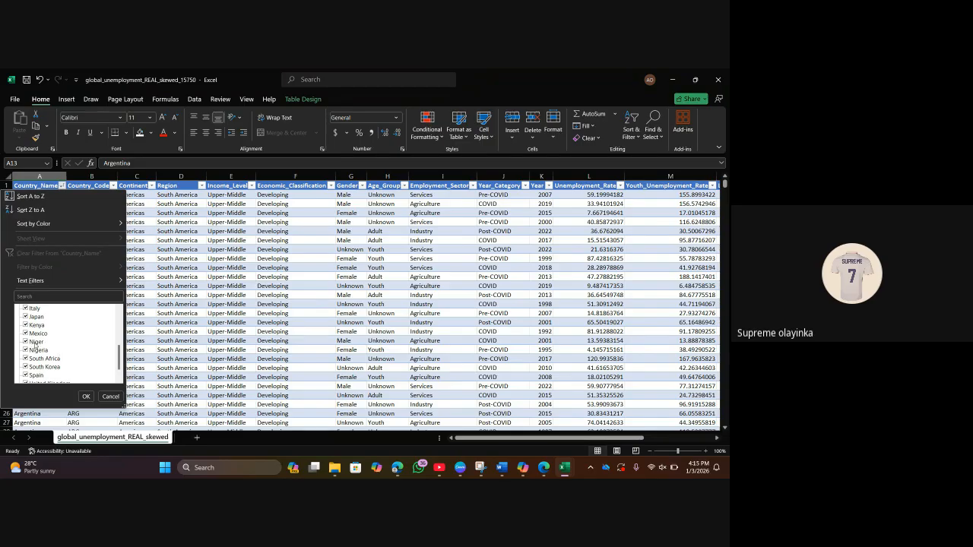
scroll(64, 375, down, 1)
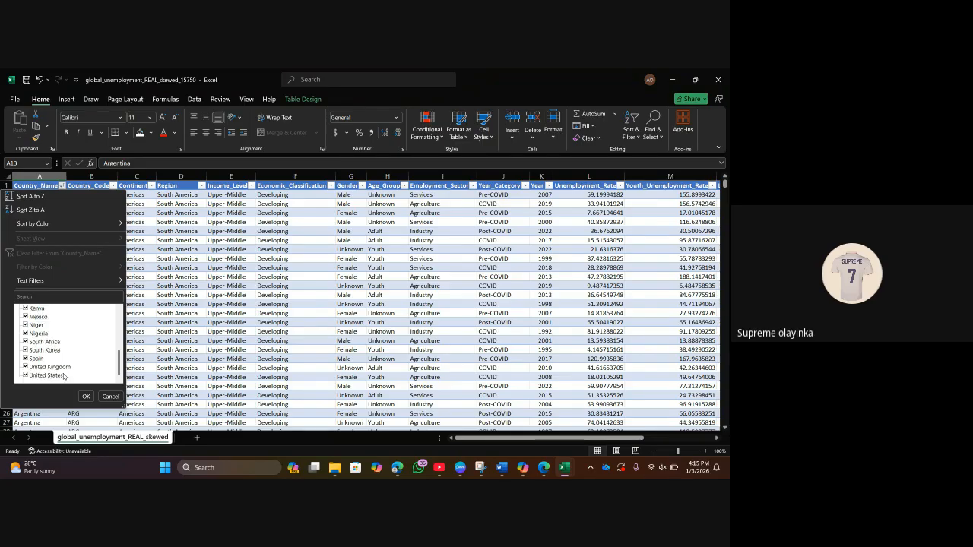
scroll(64, 375, up, 5)
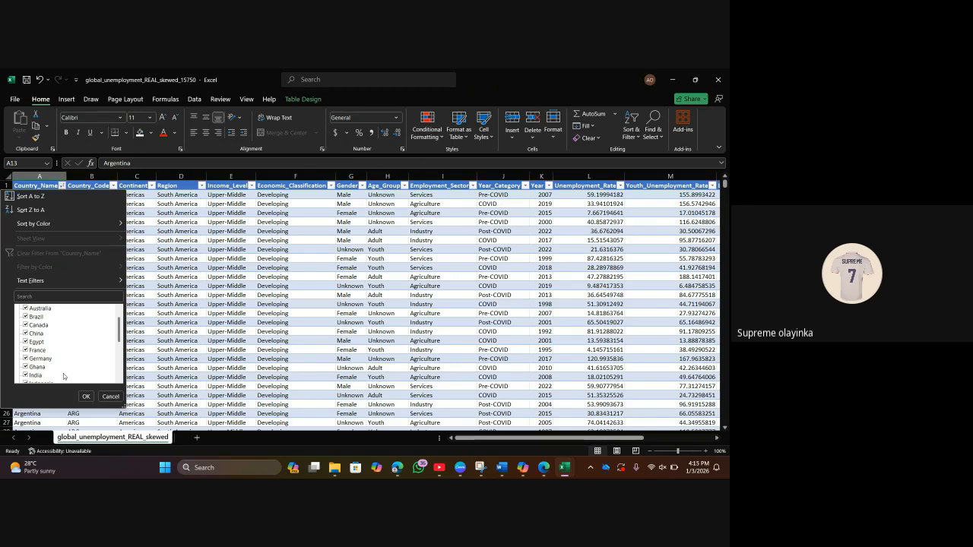
scroll(63, 376, down, 5)
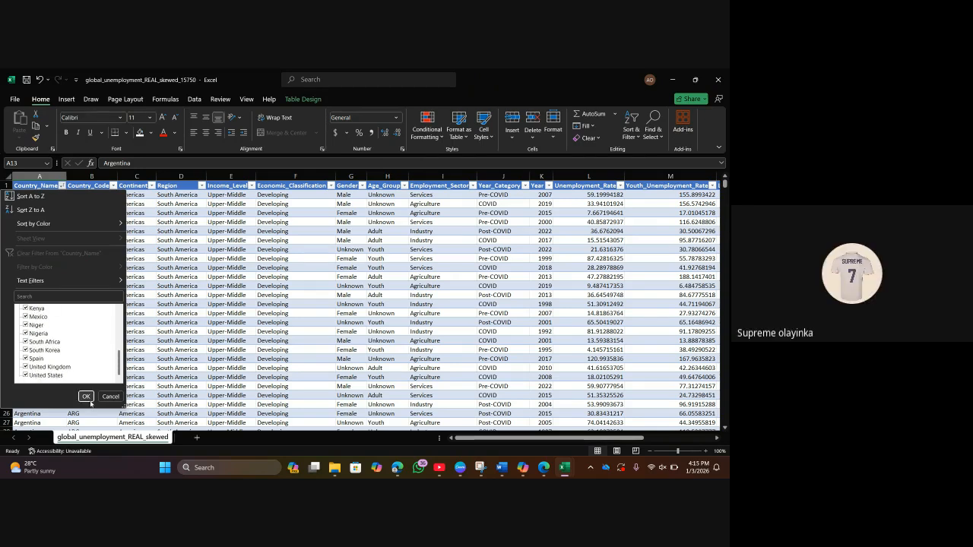
click(87, 398)
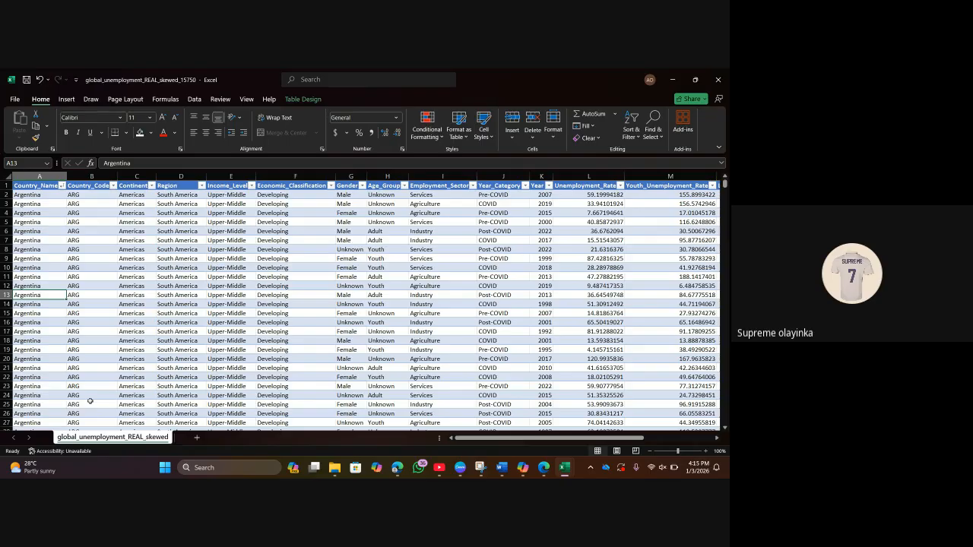
Replace all occurrences of Niger with New Zealand without matching entire cell contents, and close Find and Replace.
key(ctrl+h)
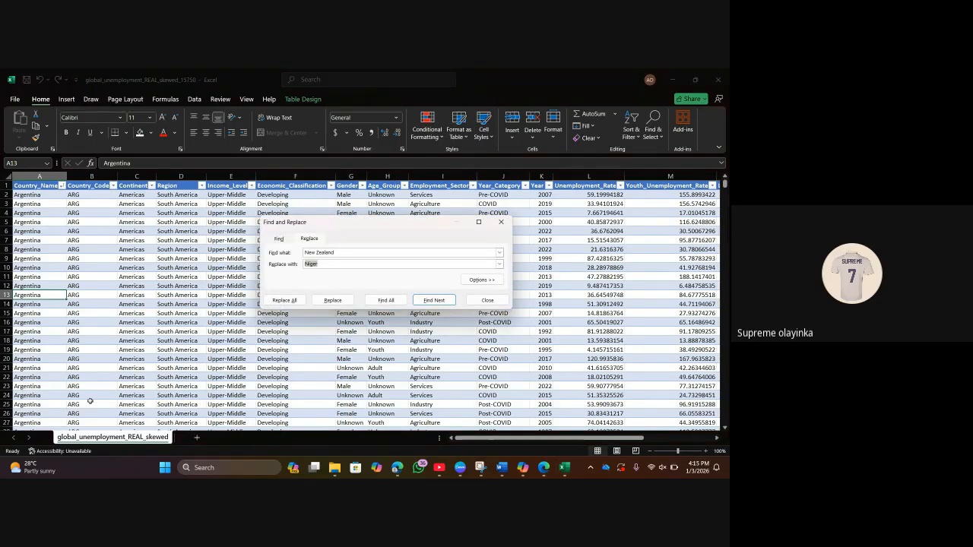
click(341, 252)
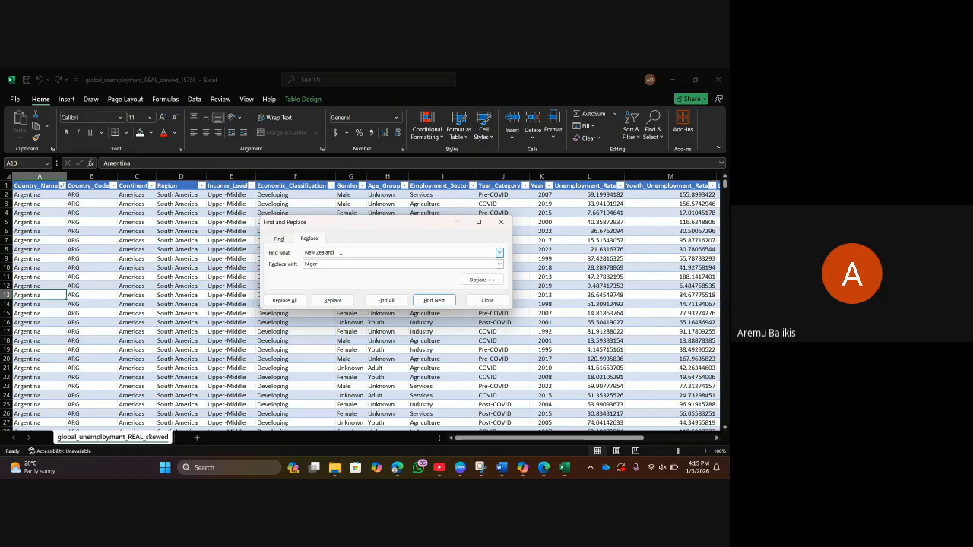
key(BackSpace)
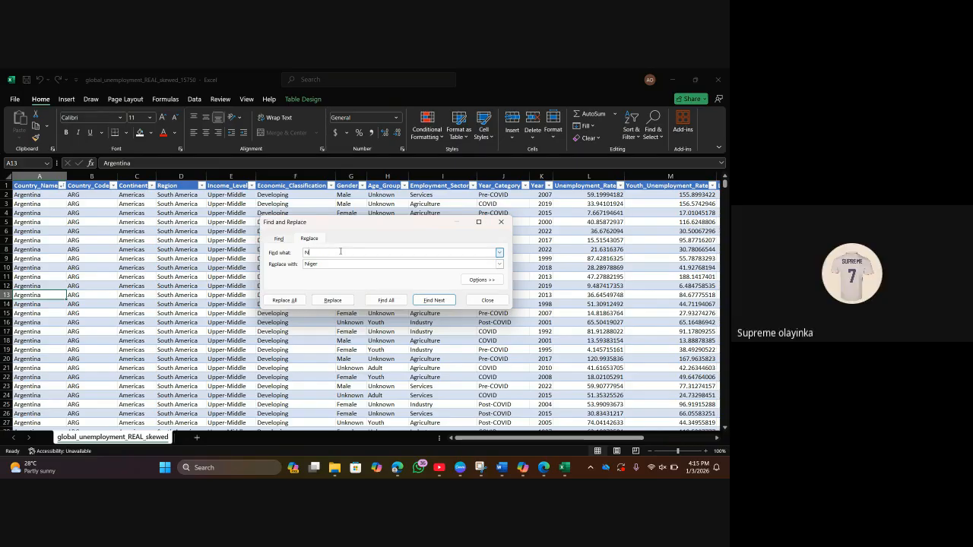
text(iger)
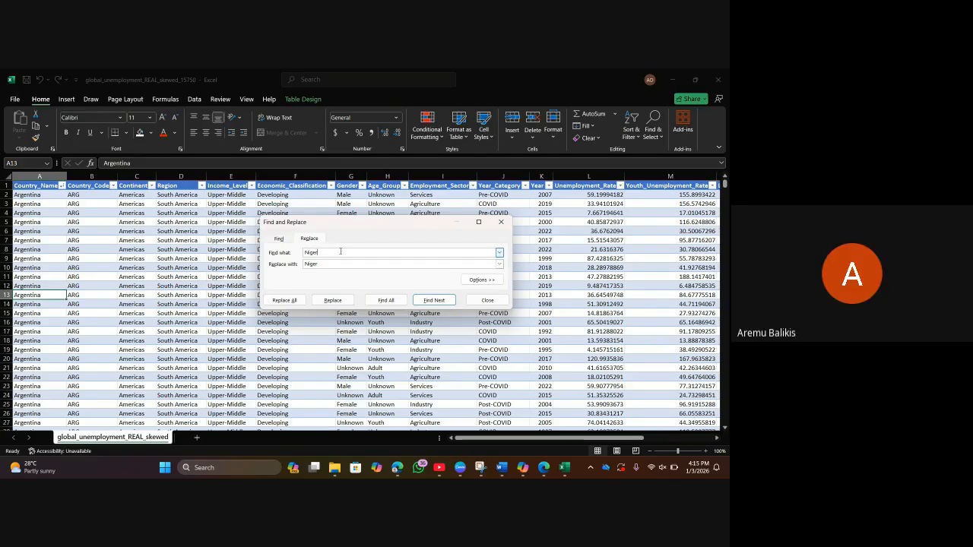
click(326, 263)
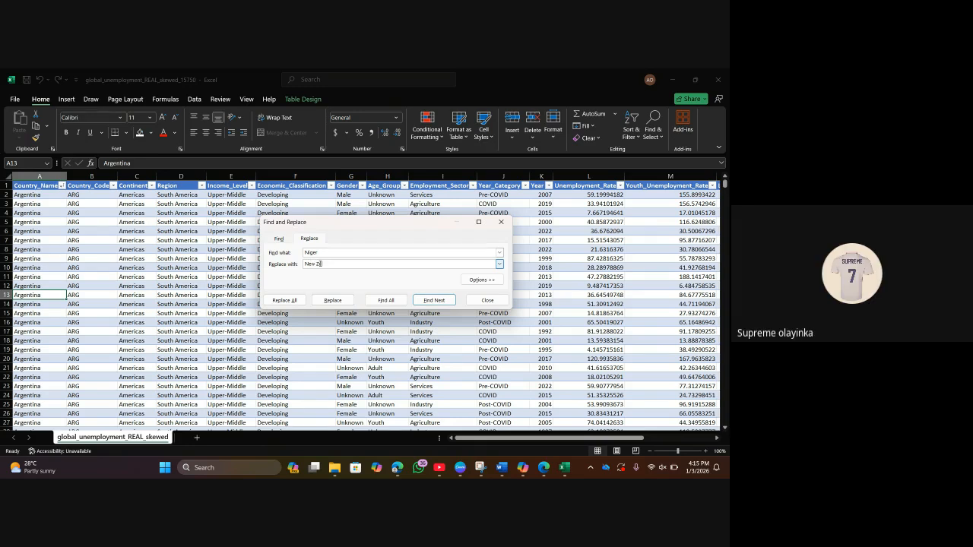
text(New Zealand)
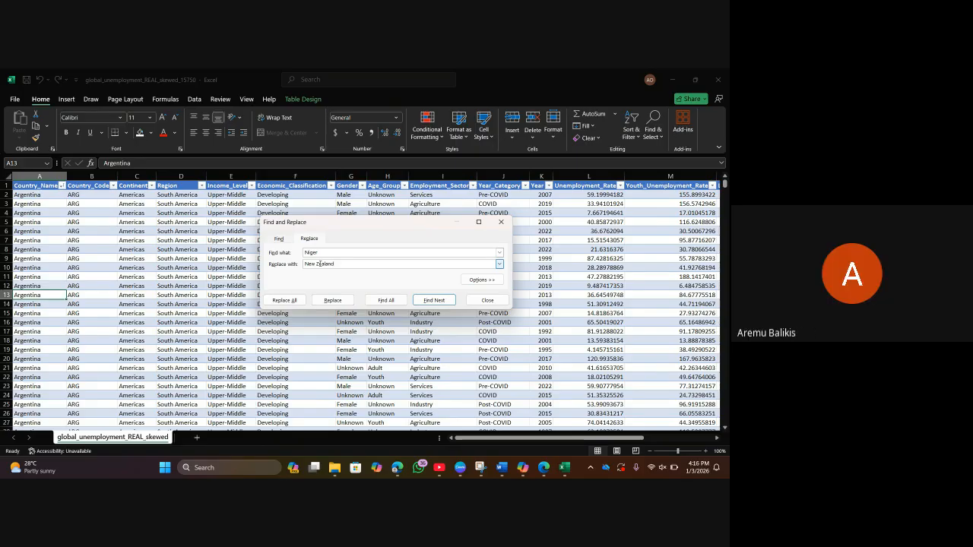
click(285, 300)
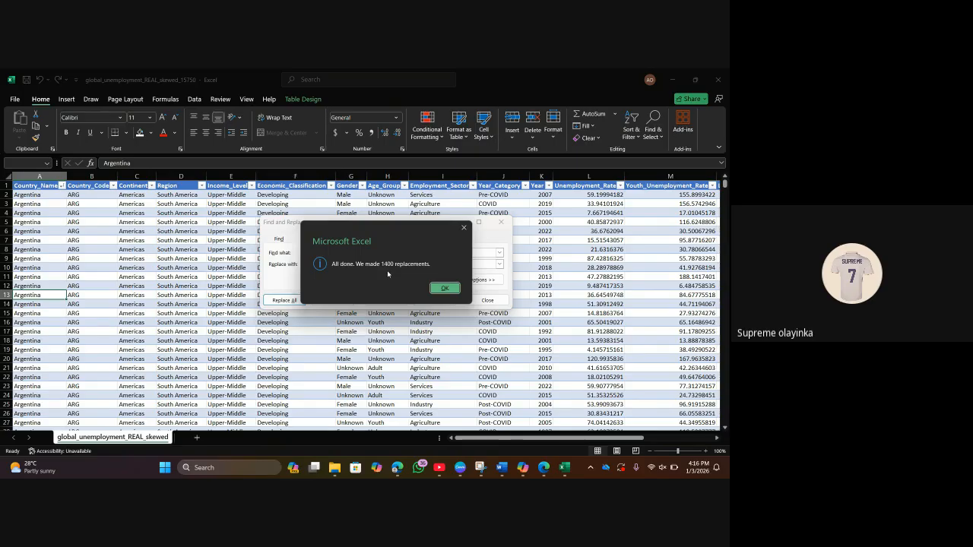
click(446, 288)
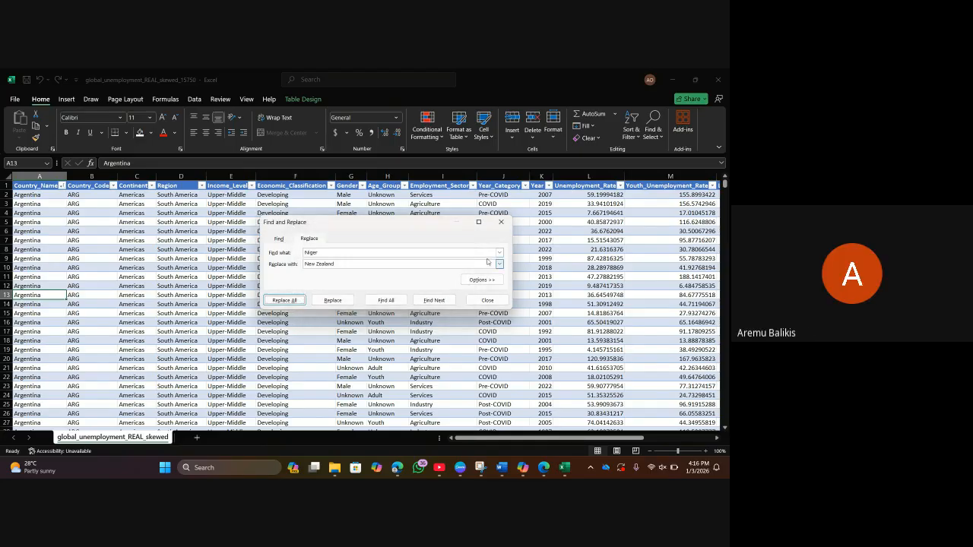
click(501, 223)
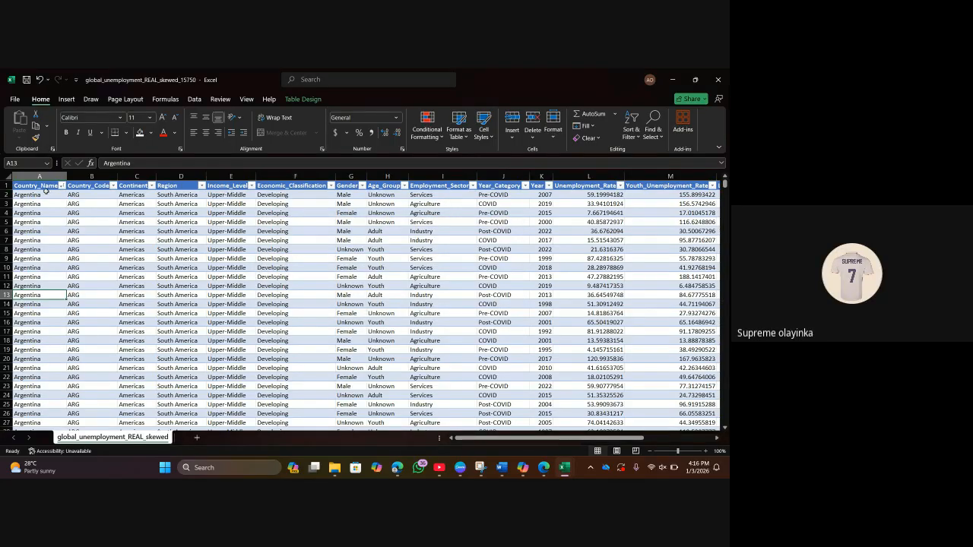
Examine how the reverse replacement affected the Niger and Nigeria entries in the Country_Name filter list.
click(62, 187)
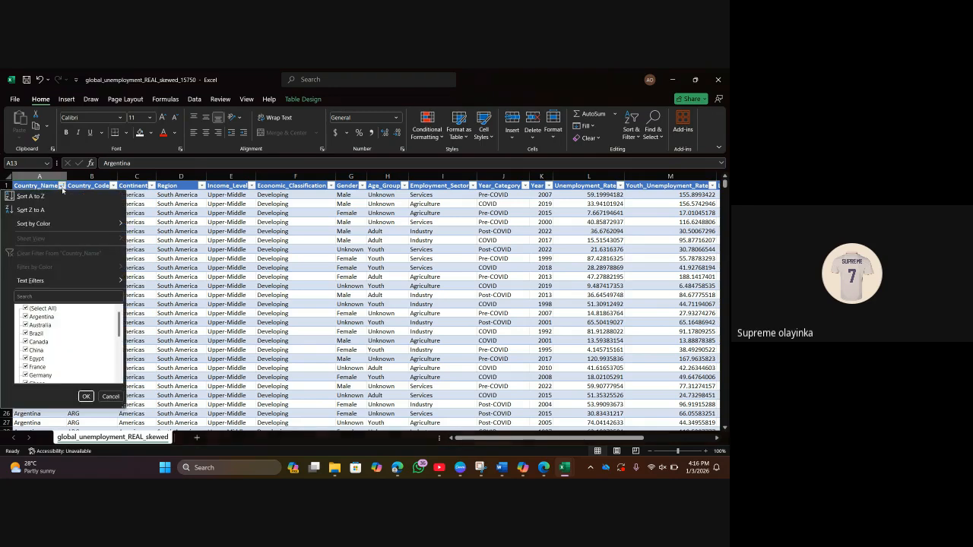
scroll(58, 354, down, 5)
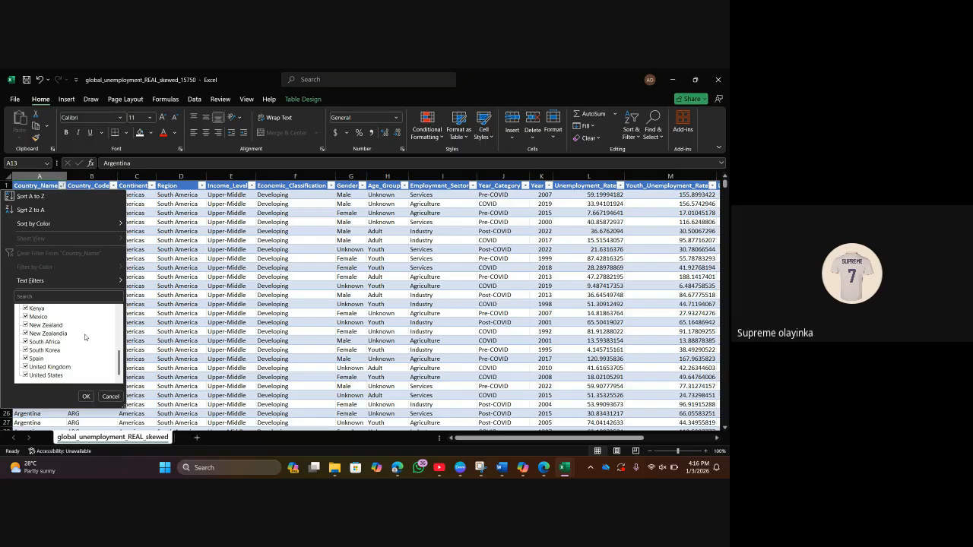
click(86, 396)
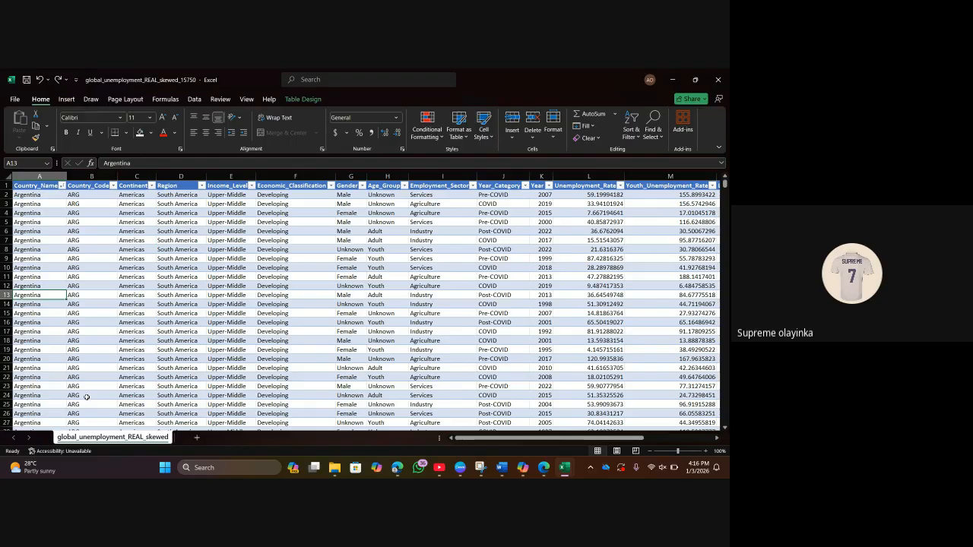
Undo the replacement of Niger with New Zealand and recheck the country entries in the Country_Name filter list.
click(62, 185)
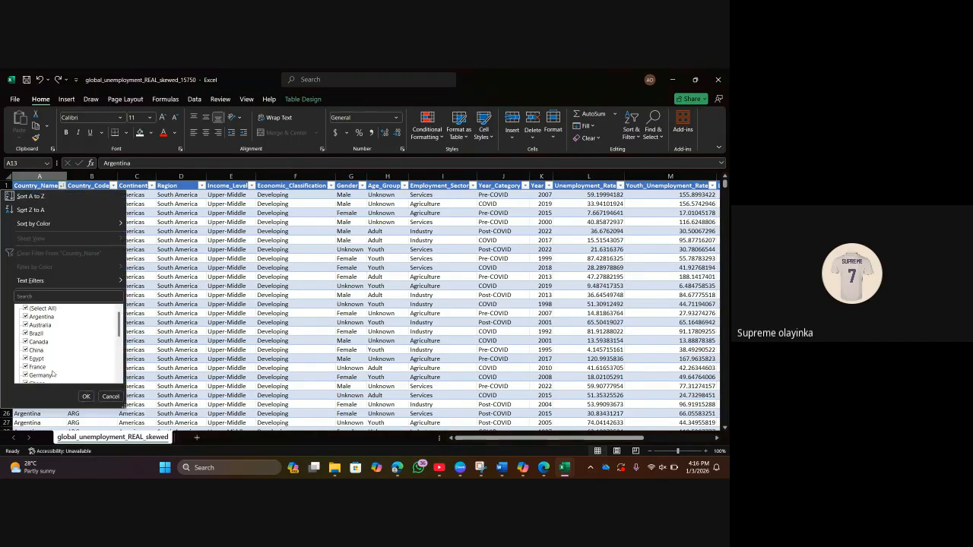
scroll(45, 335, down, 5)
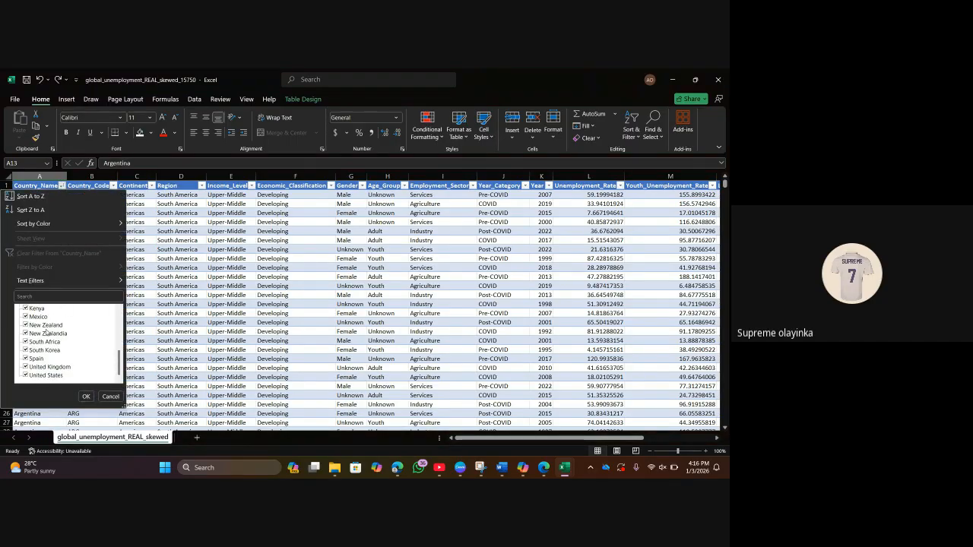
click(86, 396)
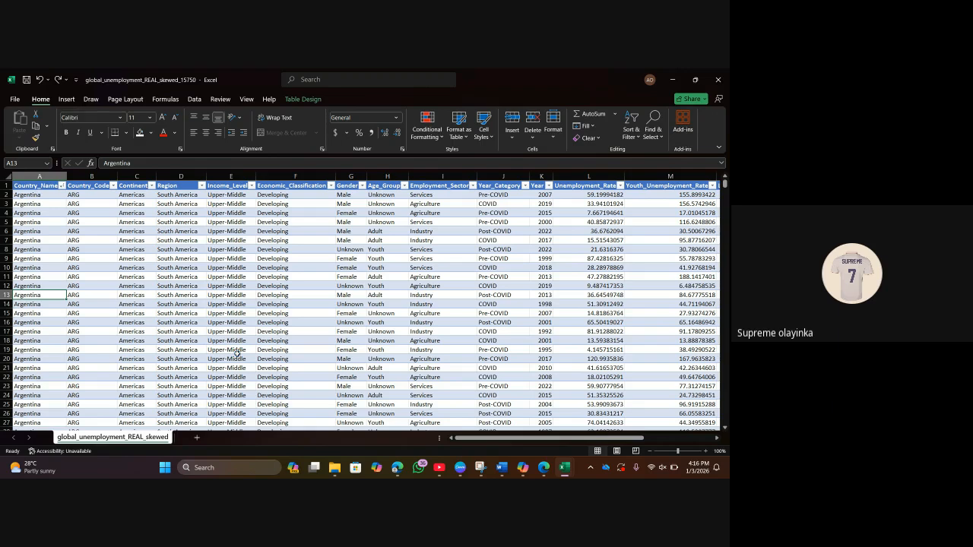
click(63, 189)
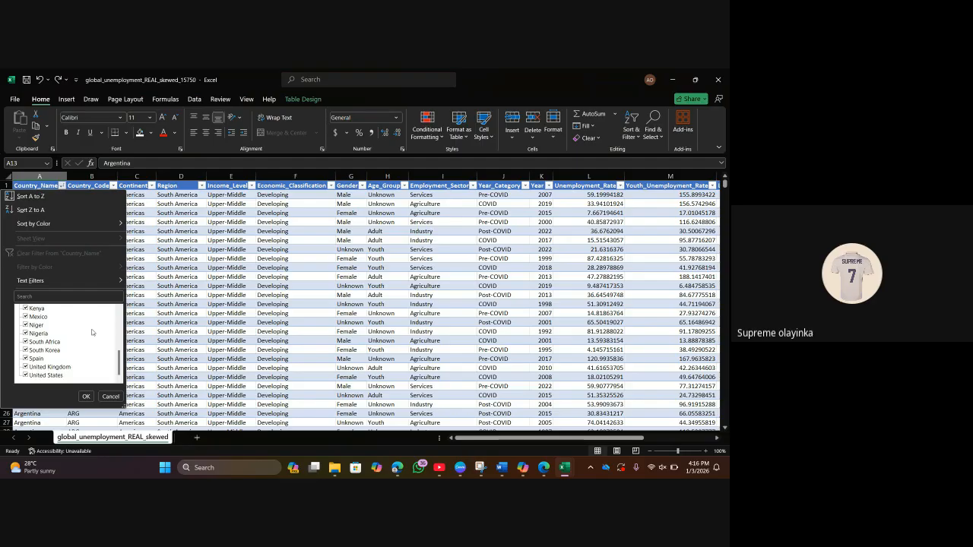
click(86, 396)
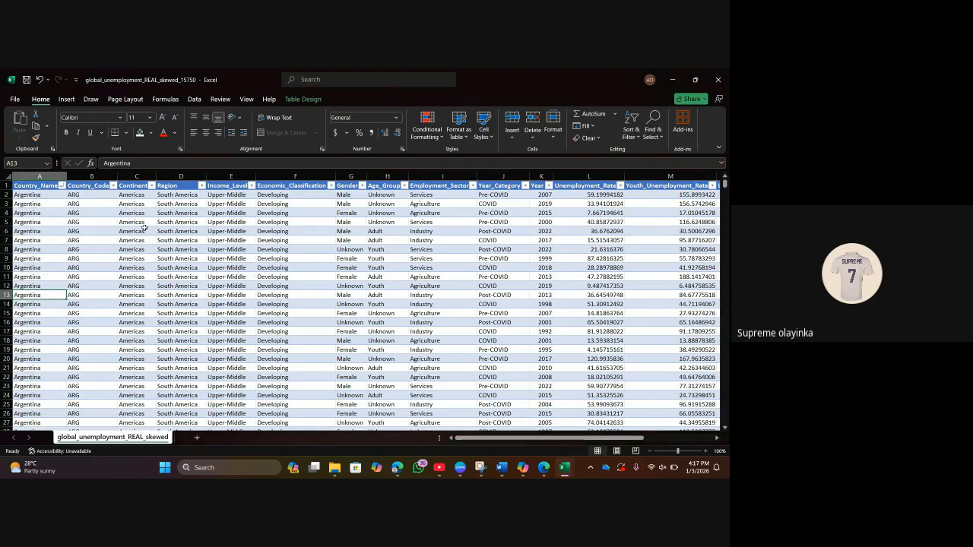
Try to replace a single occurrence of Niger with New Zealand, and close Find and Replace.
key(ctrl+h)
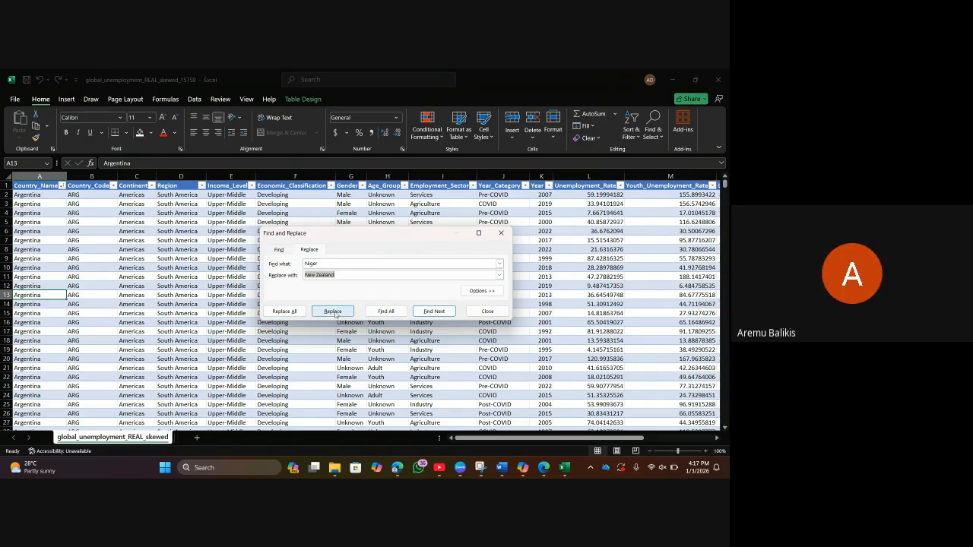
click(334, 312)
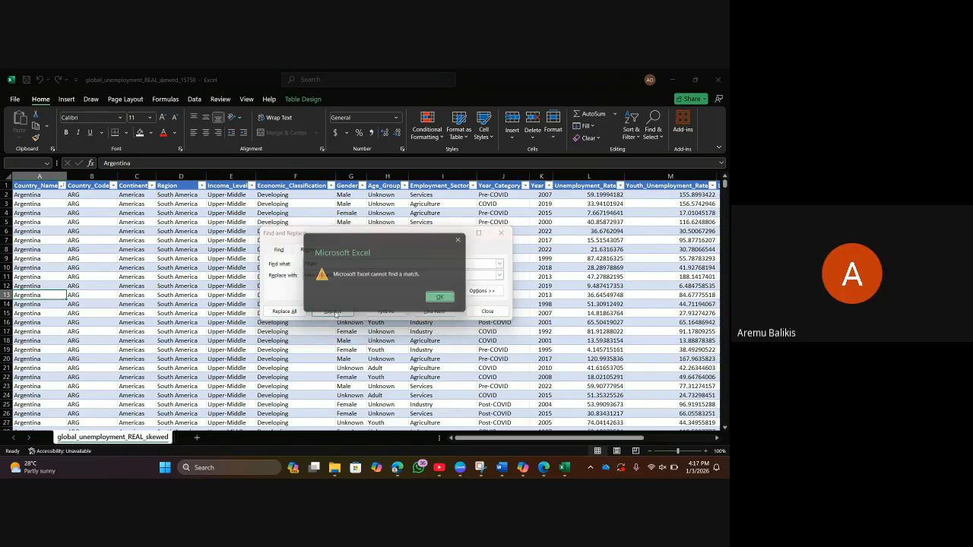
click(446, 299)
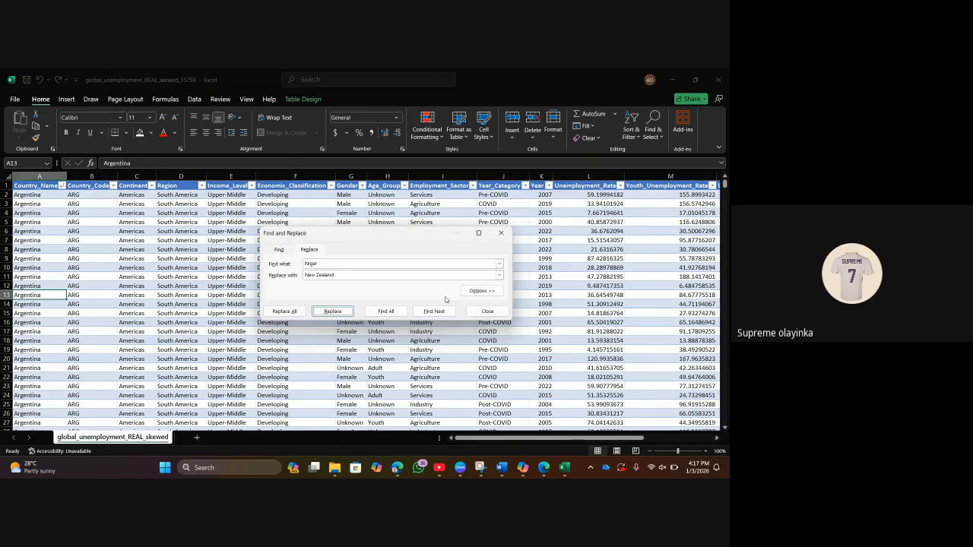
drag(419, 242, 339, 199)
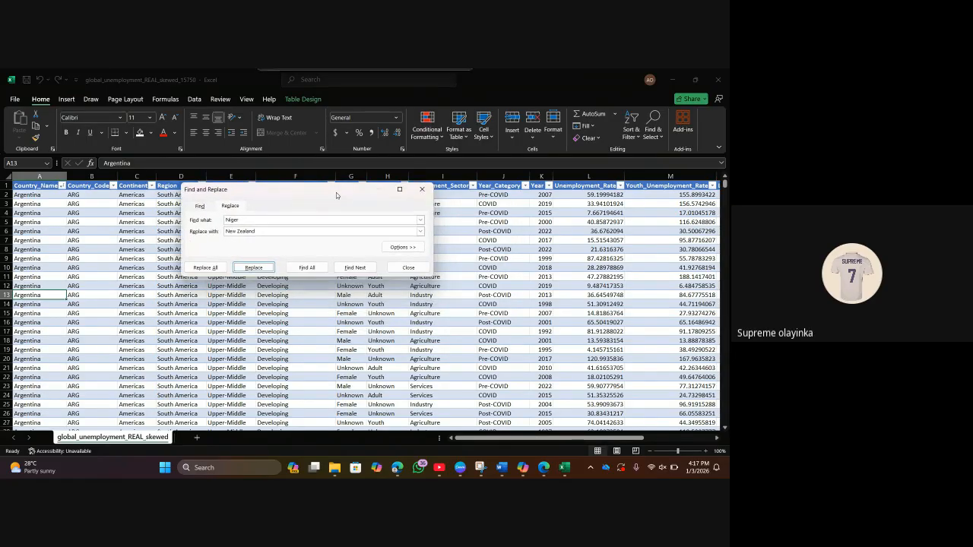
click(417, 194)
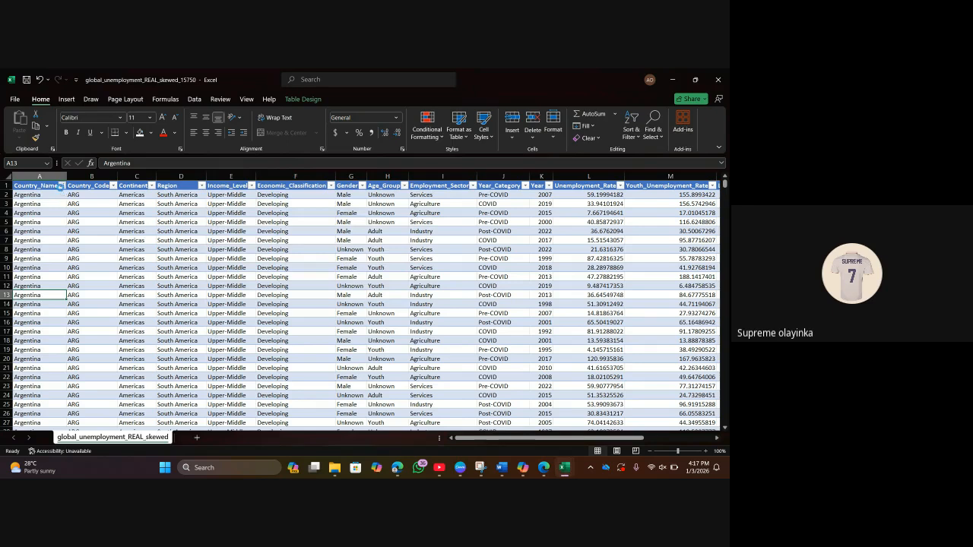
Review the Niger and Nigeria entries in the Country_Name filter list again, leaving every country selected.
click(62, 187)
scroll(45, 349, down, 5)
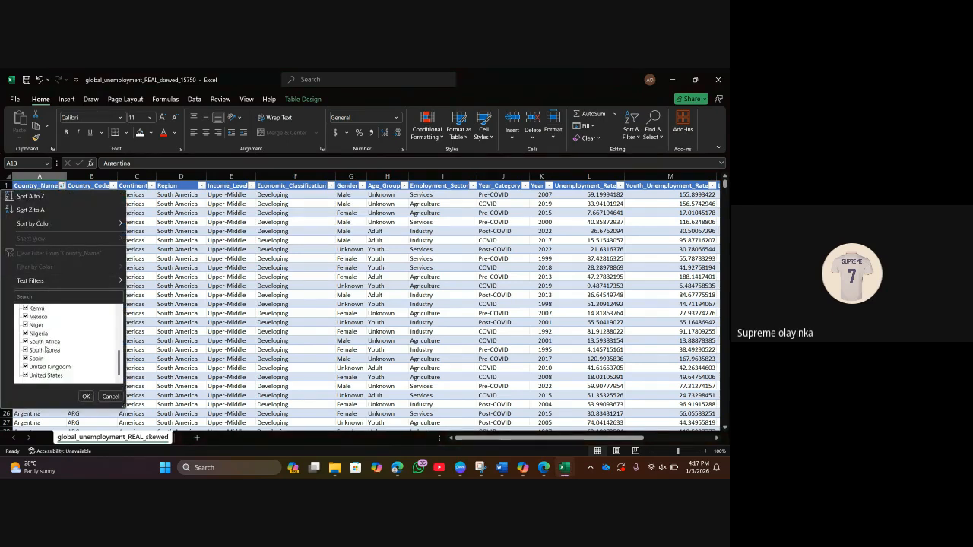
click(86, 397)
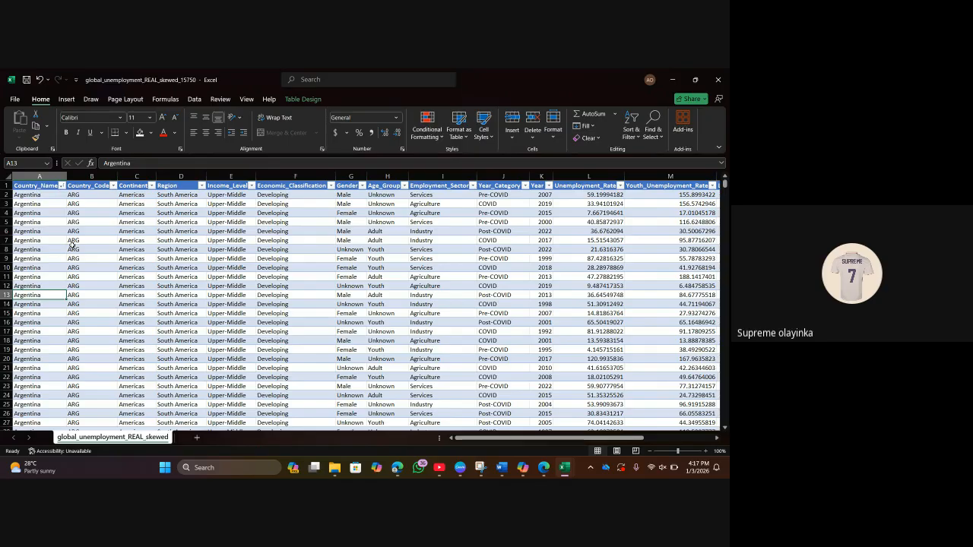
Try again to replace individual occurrences of Niger with New Zealand using Find and Replace.
key(ctrl+h)
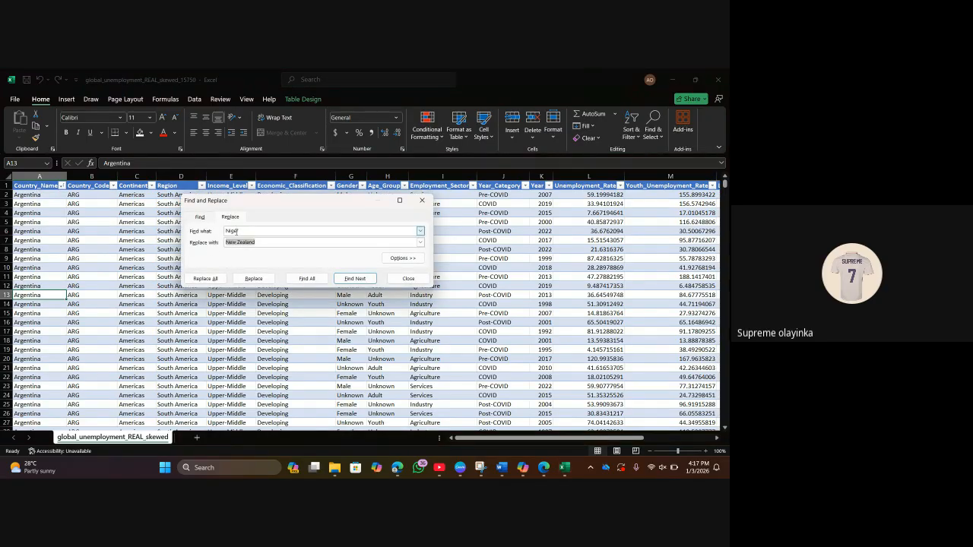
click(257, 281)
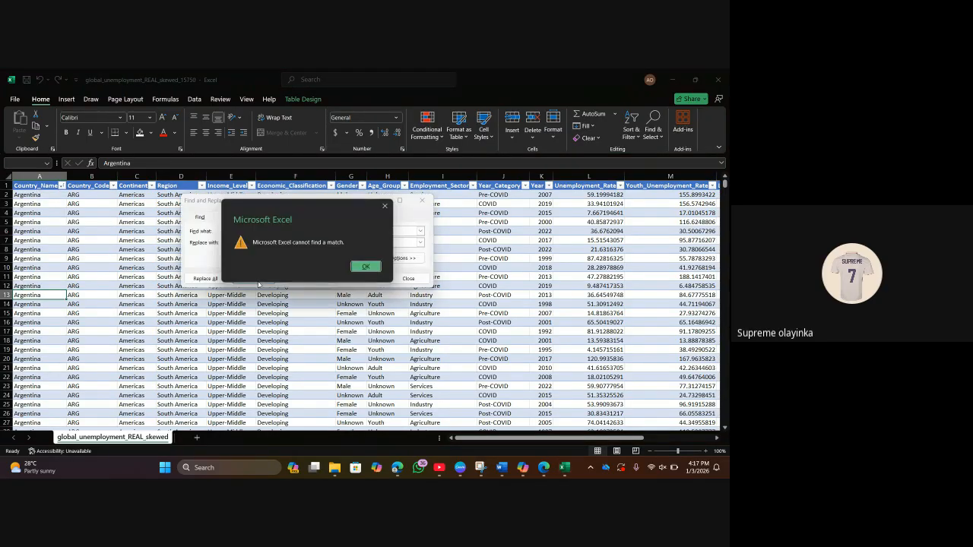
click(359, 266)
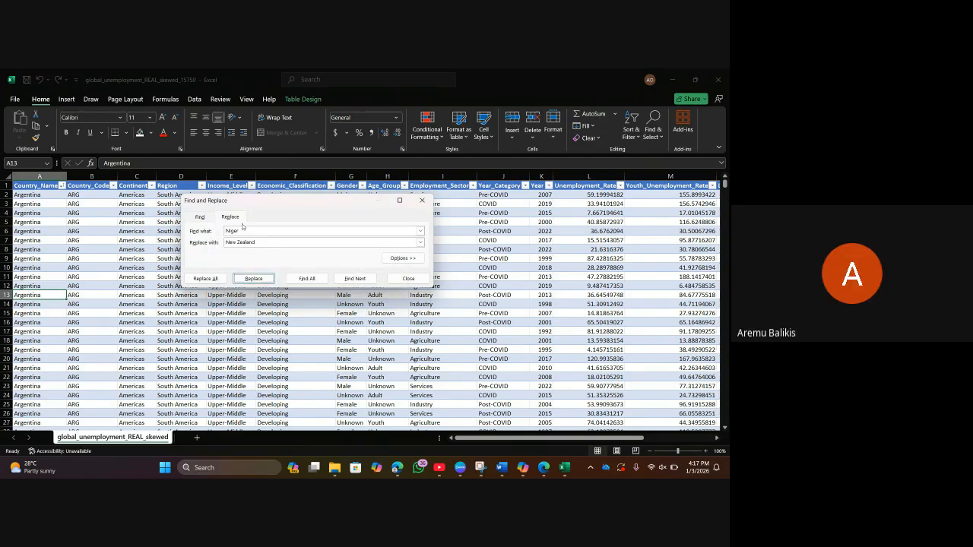
click(250, 231)
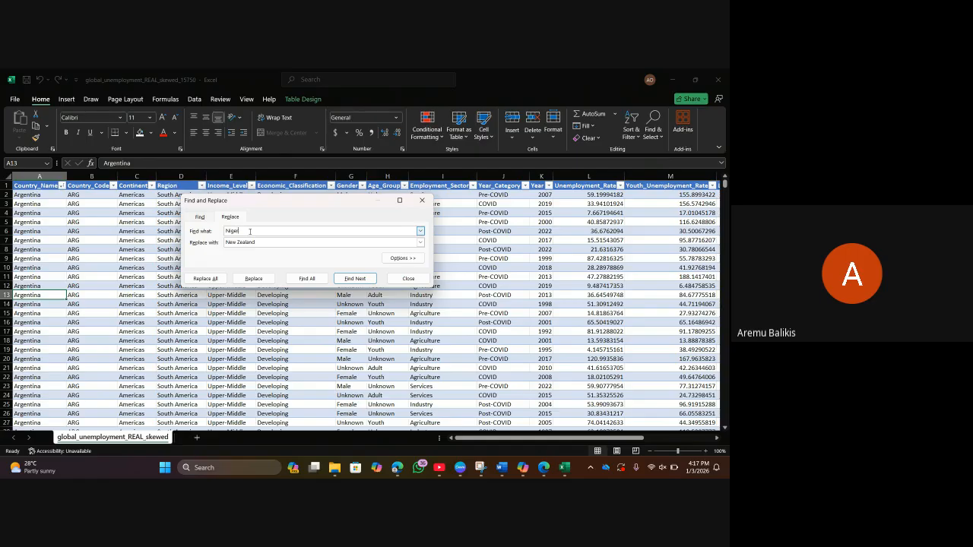
click(254, 279)
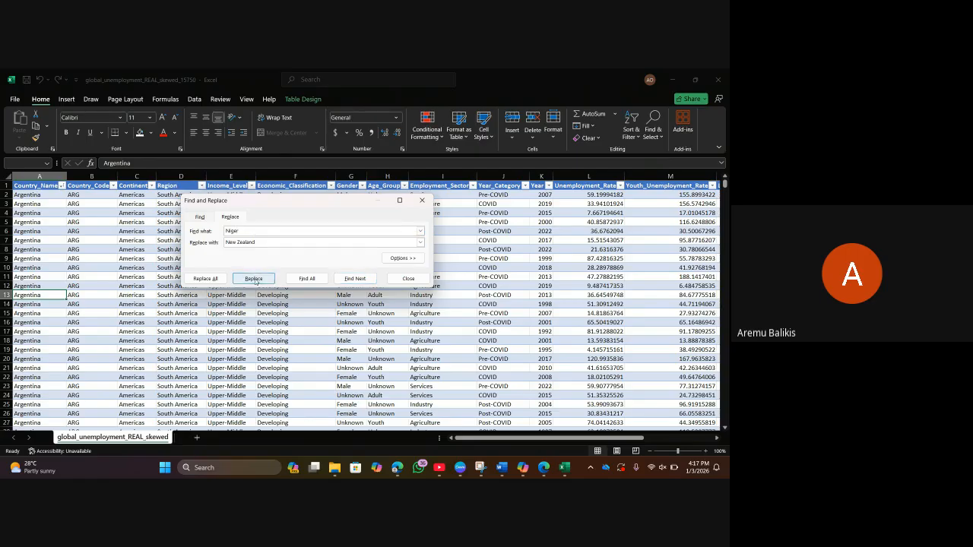
click(374, 271)
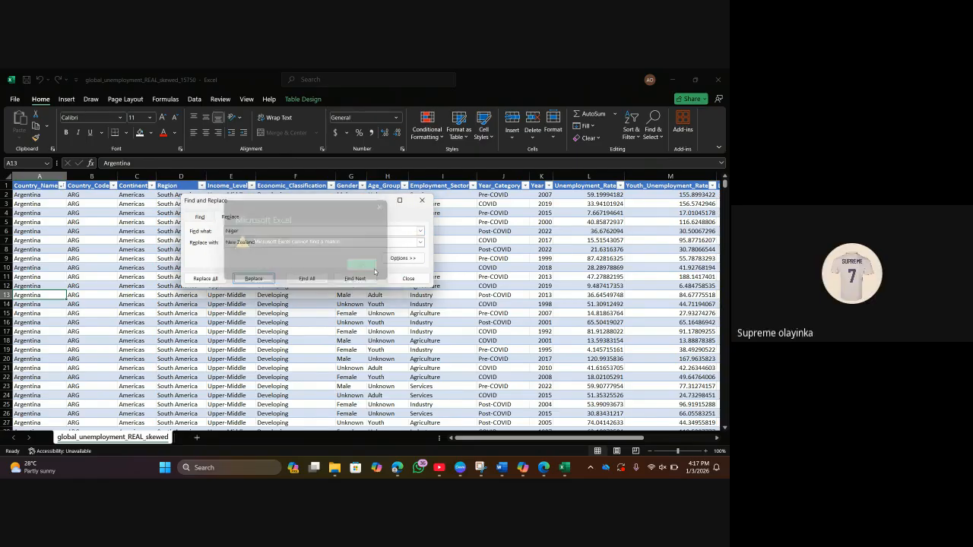
Replace all Niger entries with New Zealand, matching entire cell contents, and check the country entries in the Country_Name filter list.
click(395, 260)
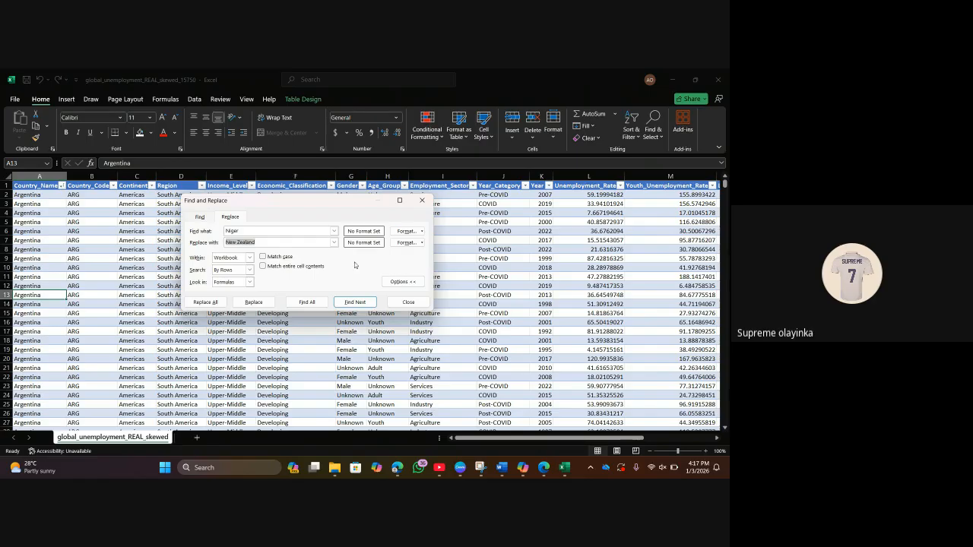
click(268, 268)
click(202, 303)
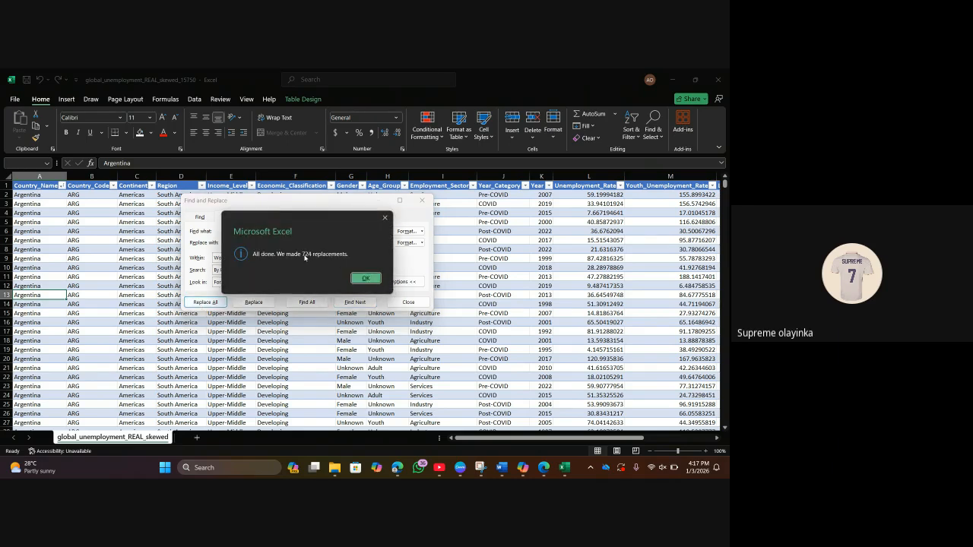
click(383, 219)
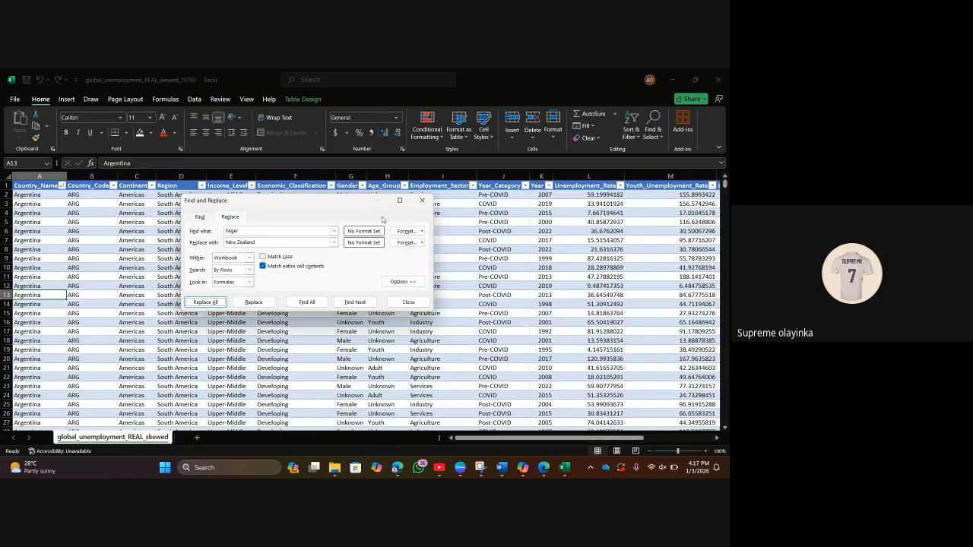
click(422, 202)
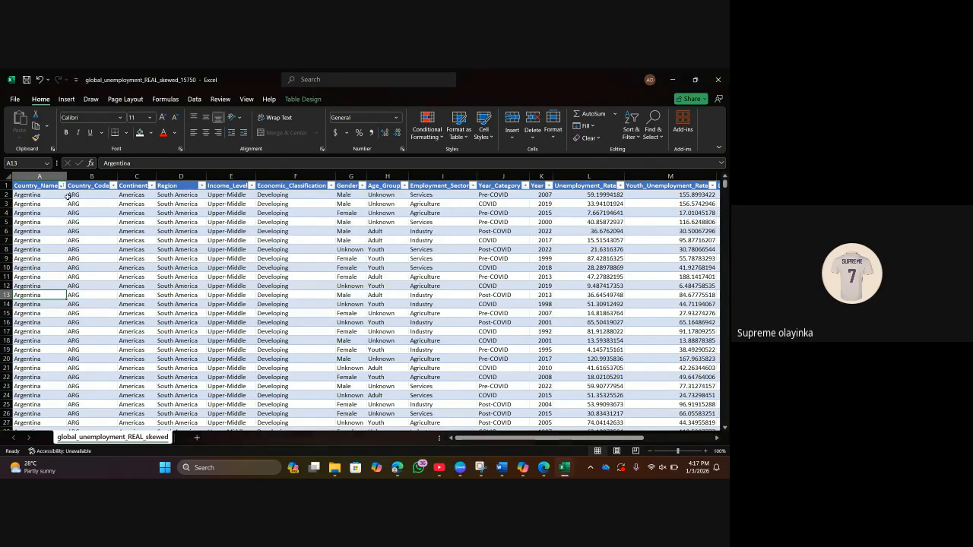
click(62, 187)
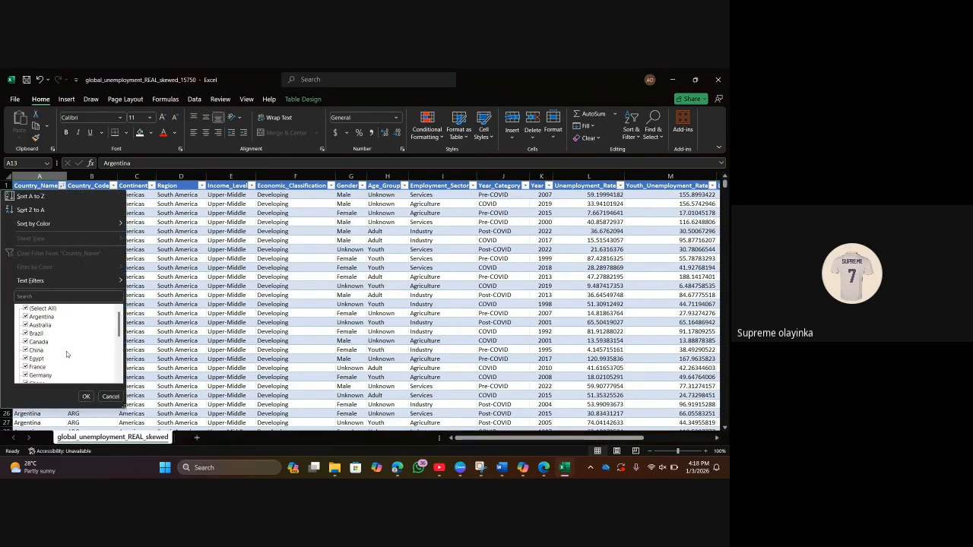
scroll(67, 354, down, 5)
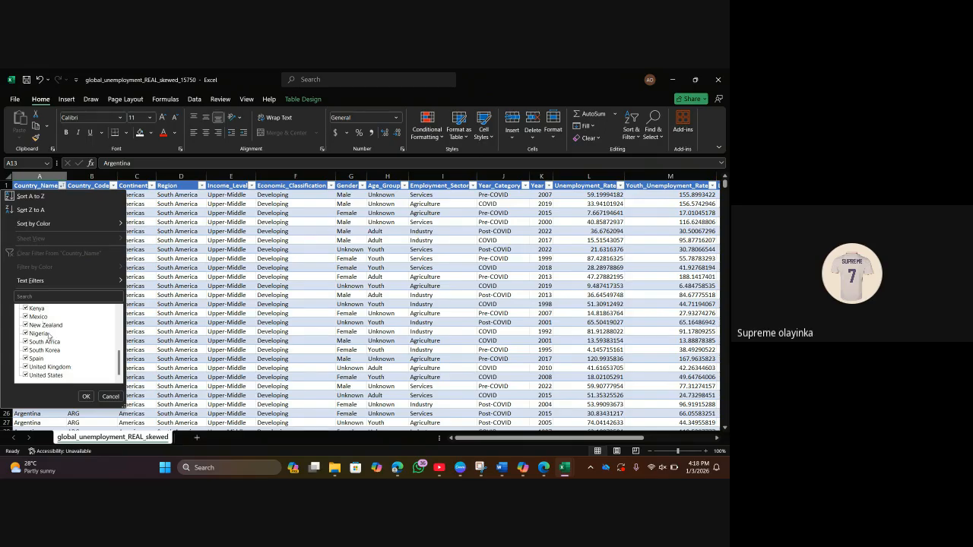
Add a new worksheet and enter New Zealand in C5 and Nigeria in C6.
click(194, 438)
click(195, 438)
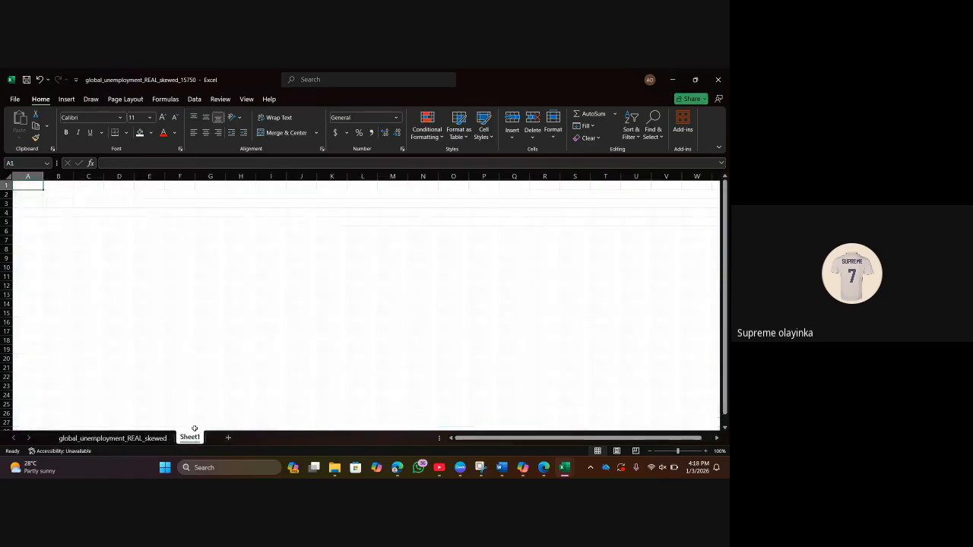
click(80, 225)
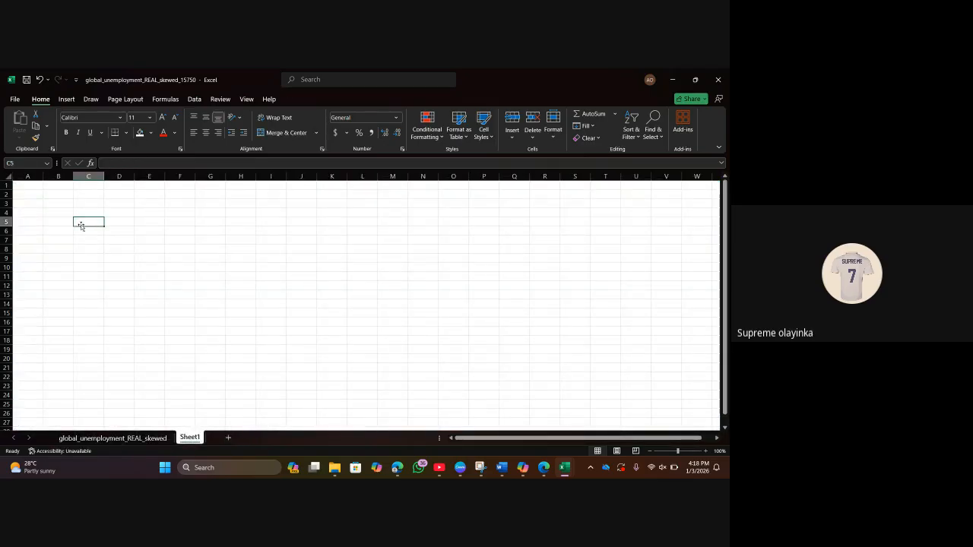
text(New)
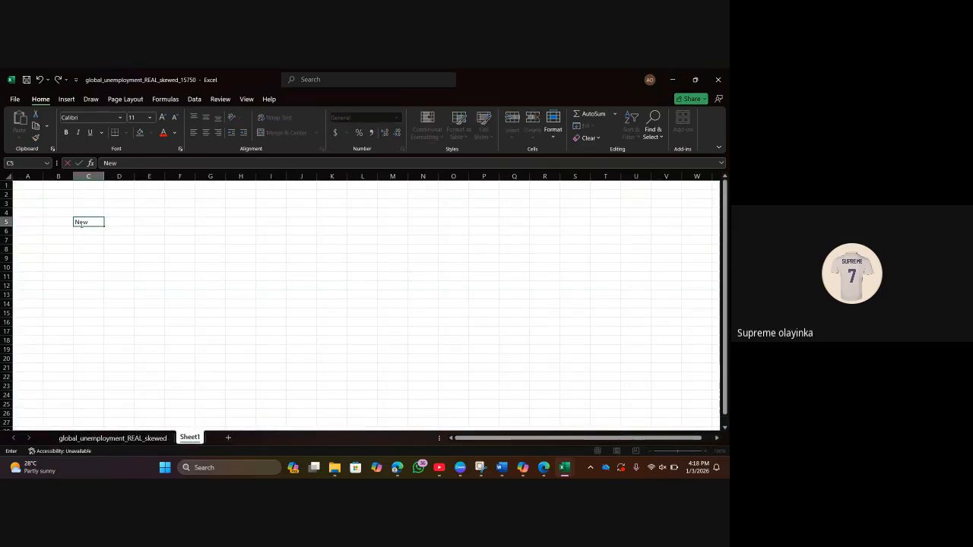
text( Zeala)
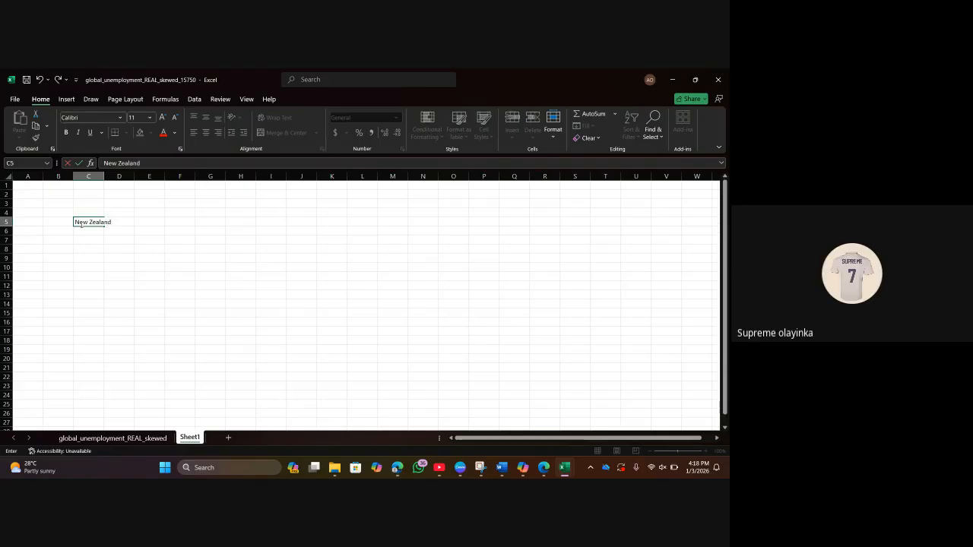
text(nd)
key(Return)
text(Nig)
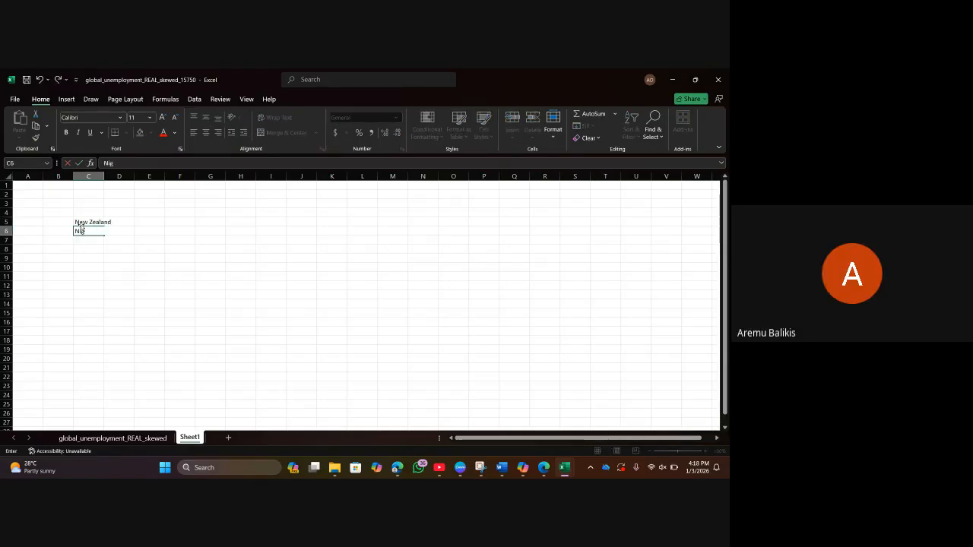
text(eria)
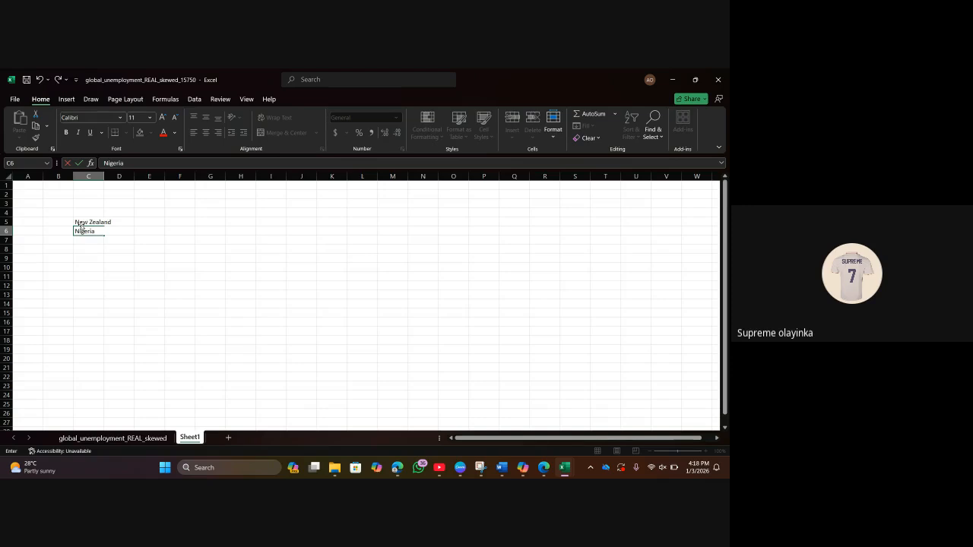
Enter Niger in cell E5 and Nigeria in cell E6.
click(155, 224)
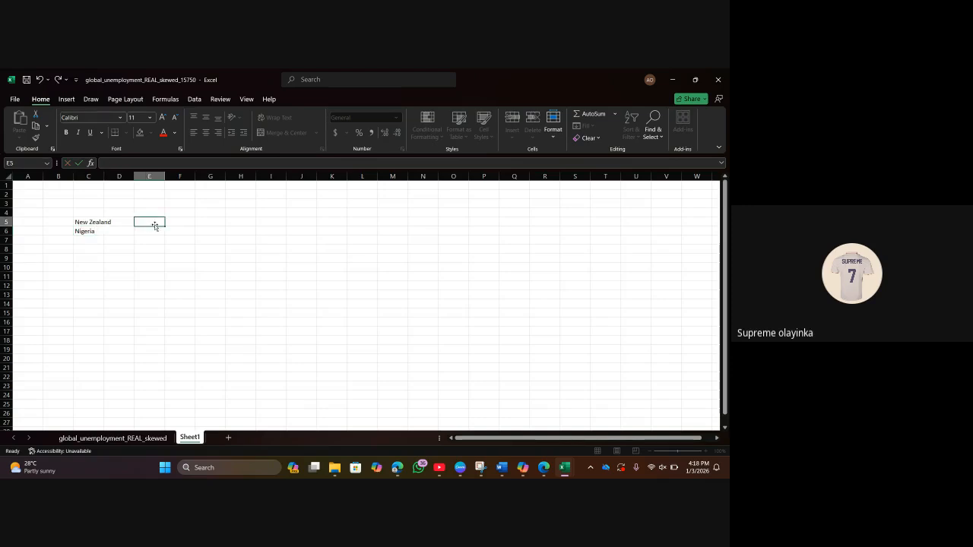
text(Nih)
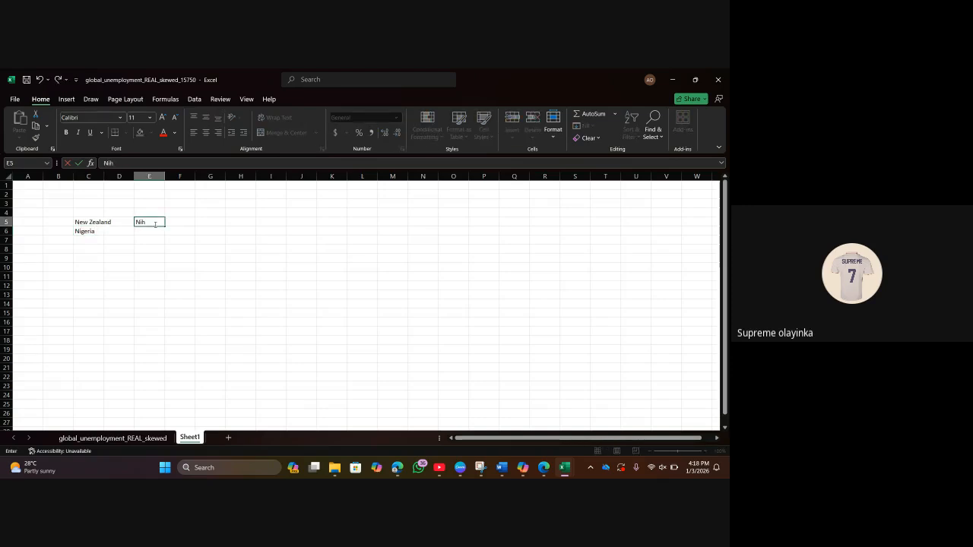
text(ger)
key(Return)
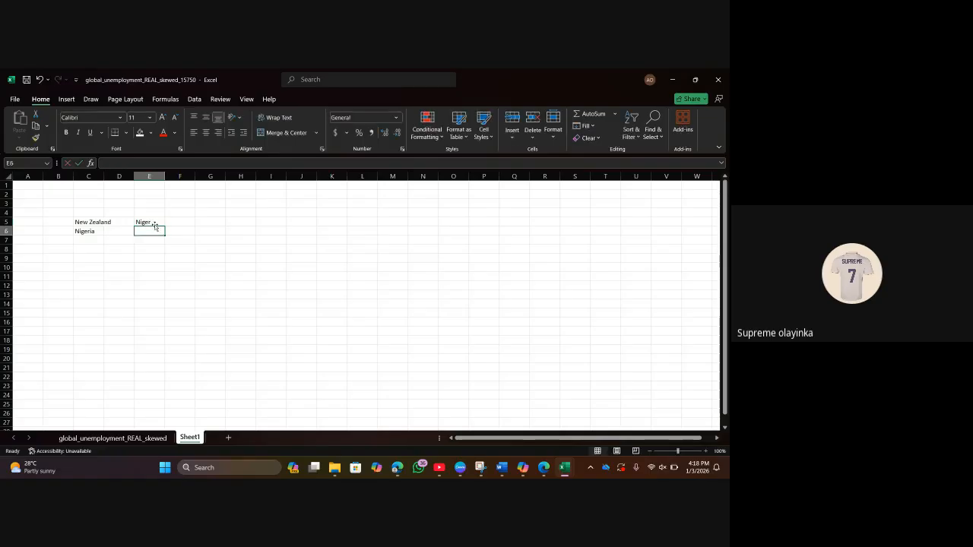
text(Niger)
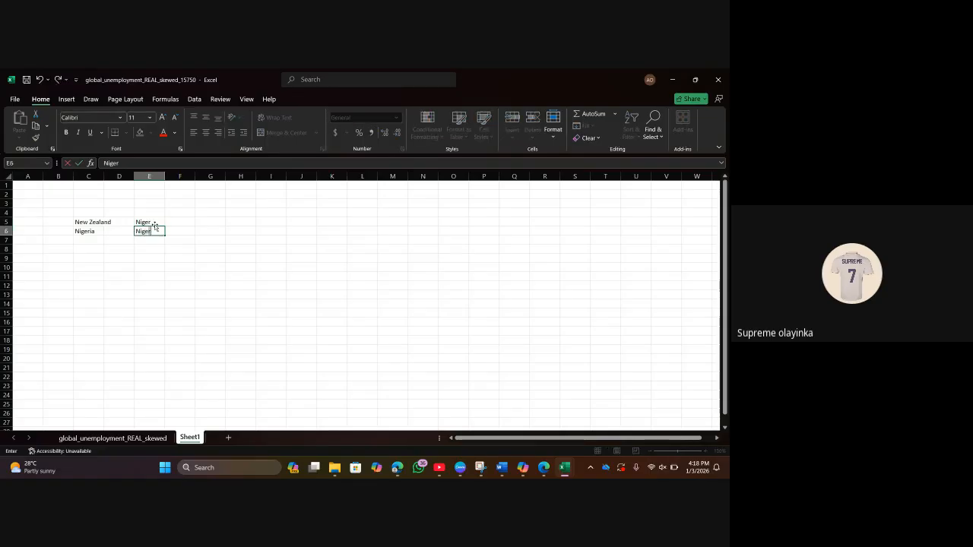
text(ia)
Enter New Zealand in cell G5 and New Zealandia in cell G6 to illustrate a partial-match replacement.
click(205, 224)
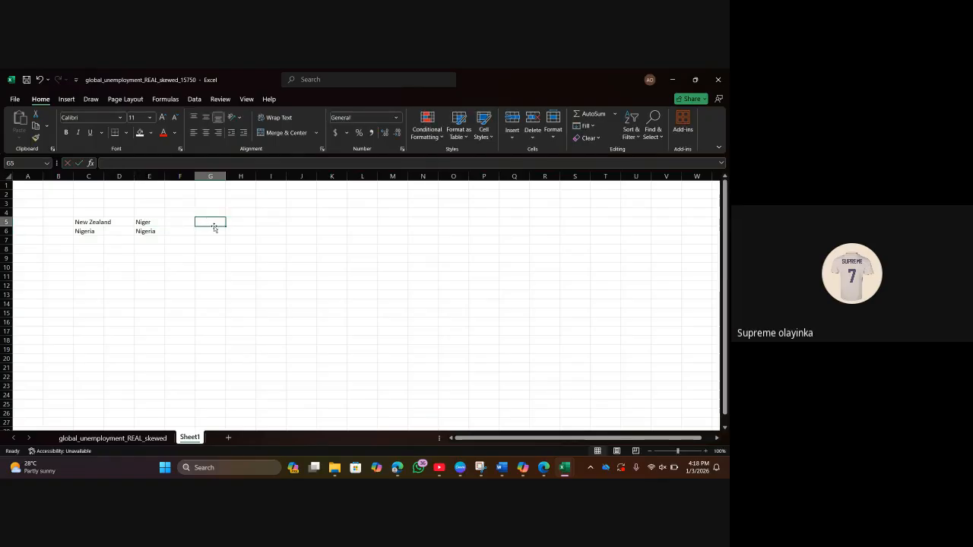
text(New)
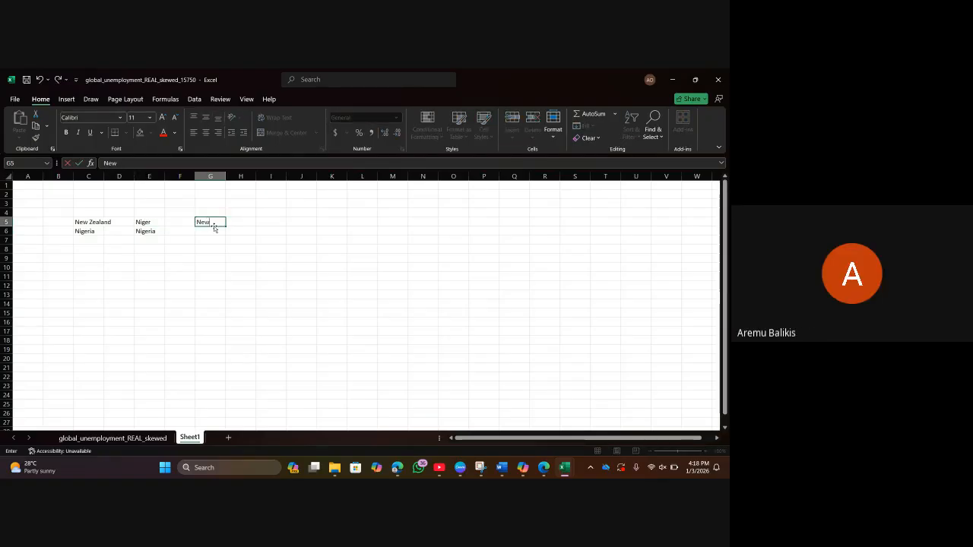
text( Zealand)
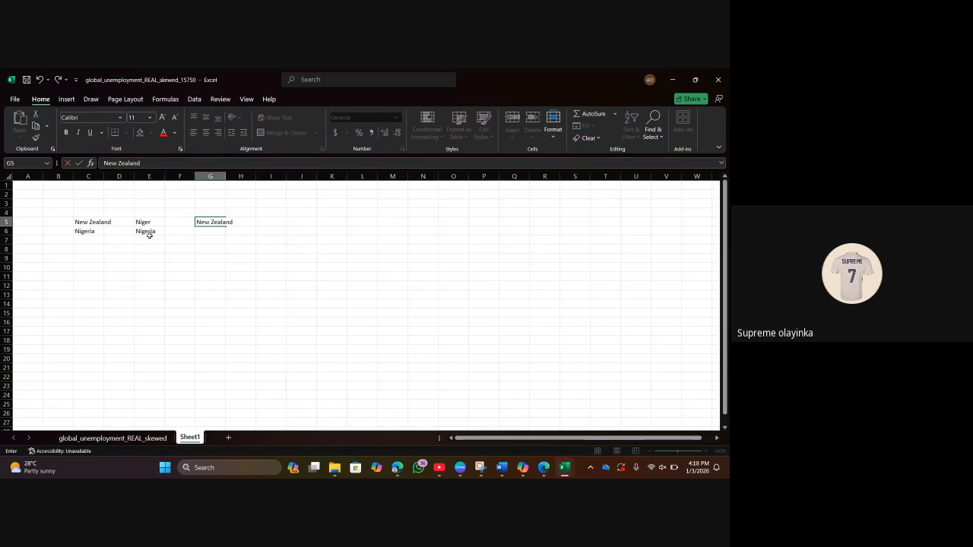
click(201, 232)
text(New Zealand)
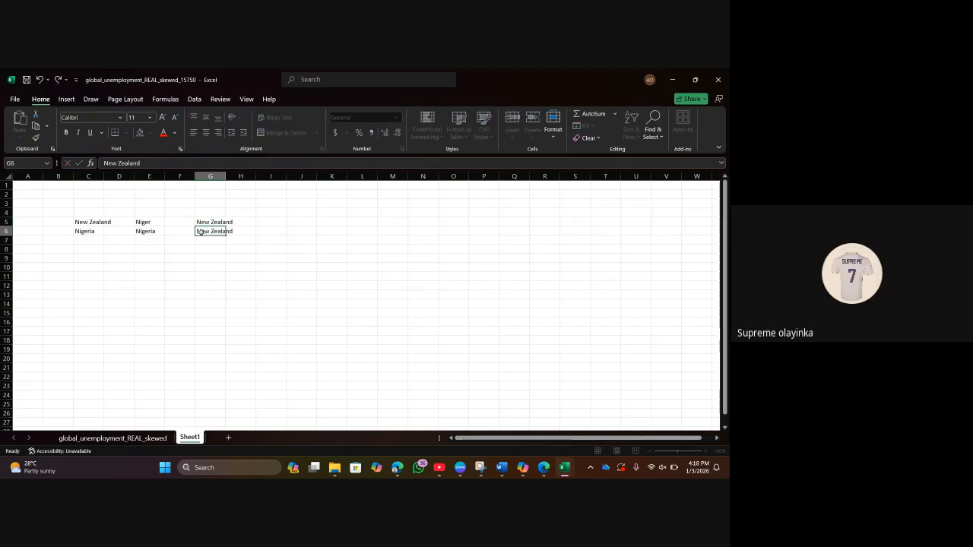
key(Tab)
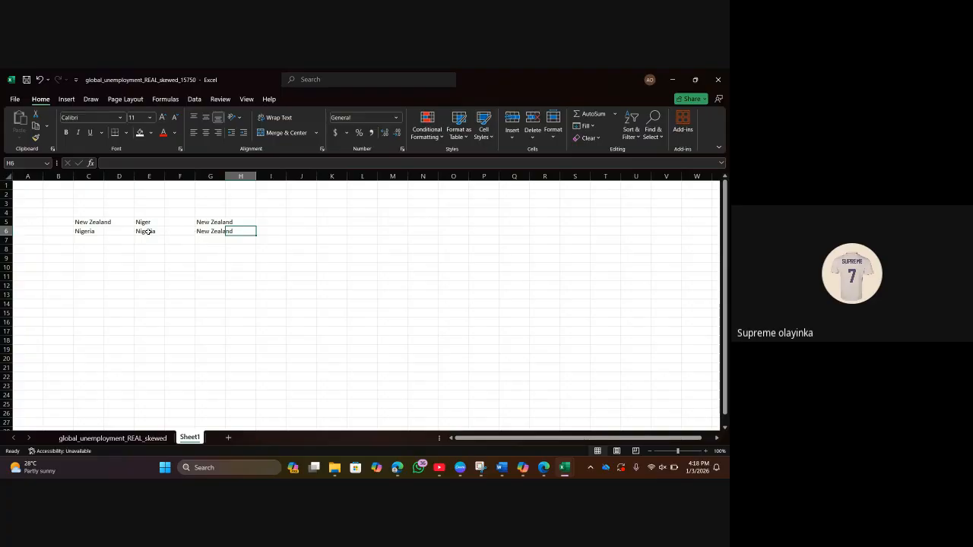
click(214, 231)
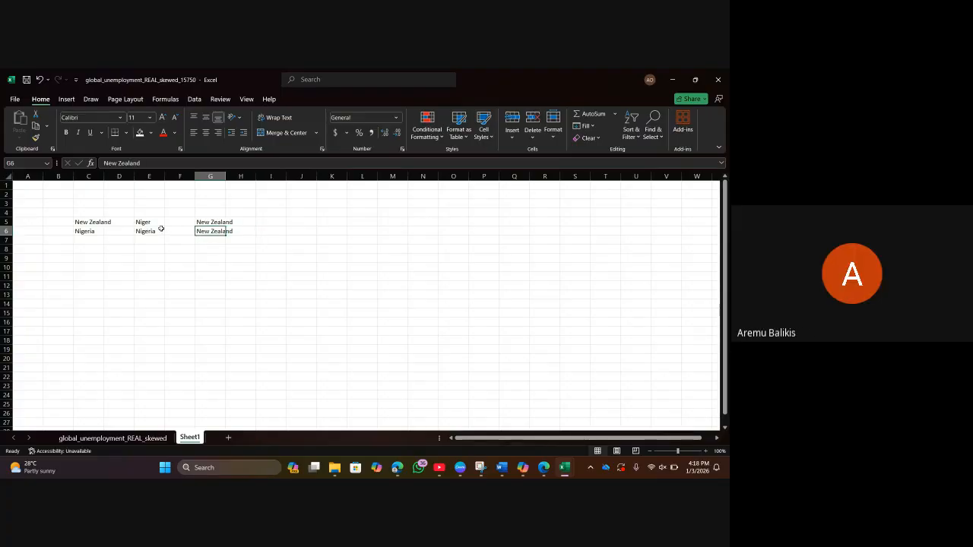
click(154, 162)
text(ia)
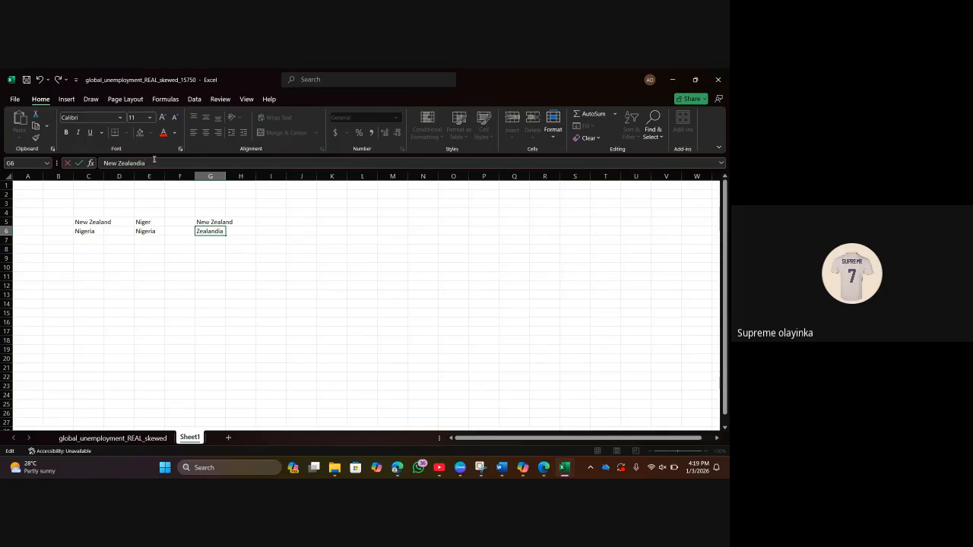
key(Return)
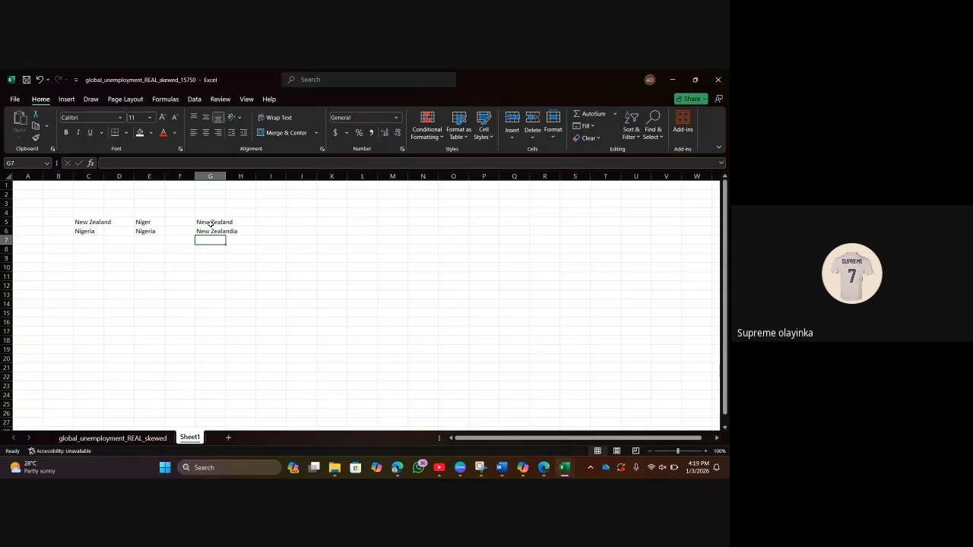
Return to the global_unemployment_REAL_skewed worksheet and look across its columns.
click(151, 222)
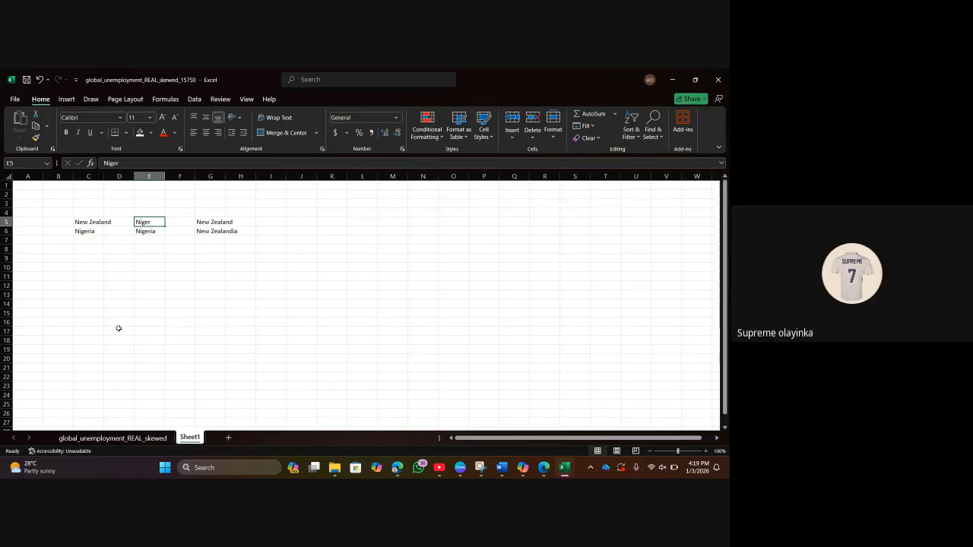
click(104, 439)
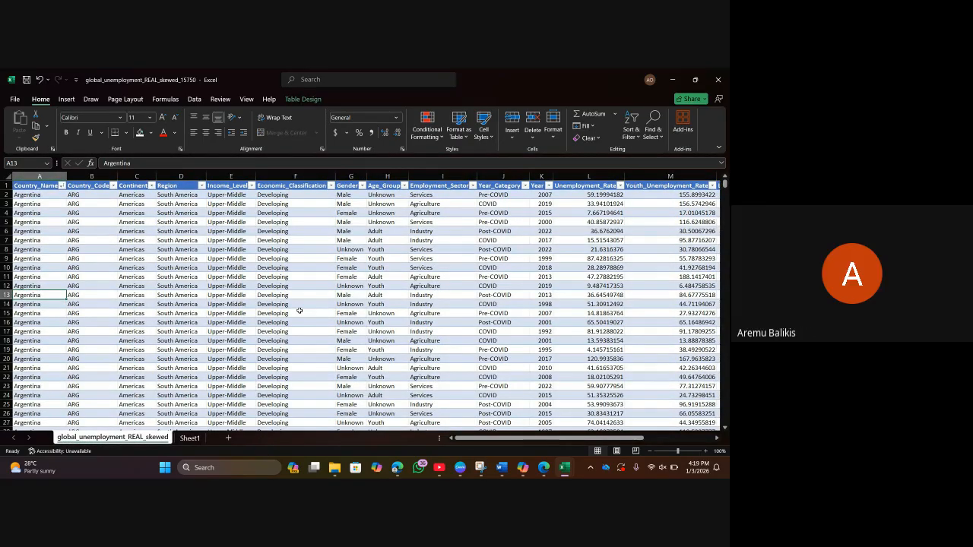
scroll(300, 310, right, 3)
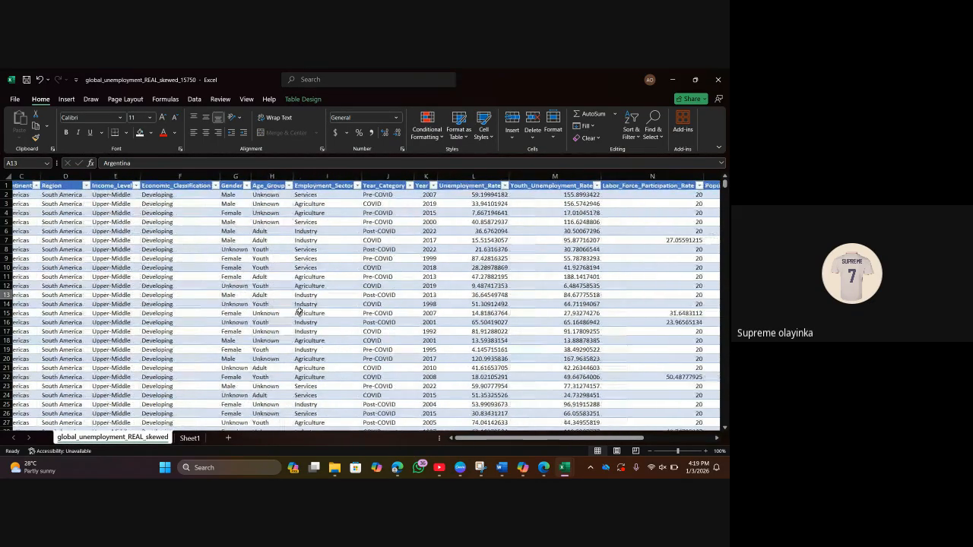
scroll(299, 310, left, 3)
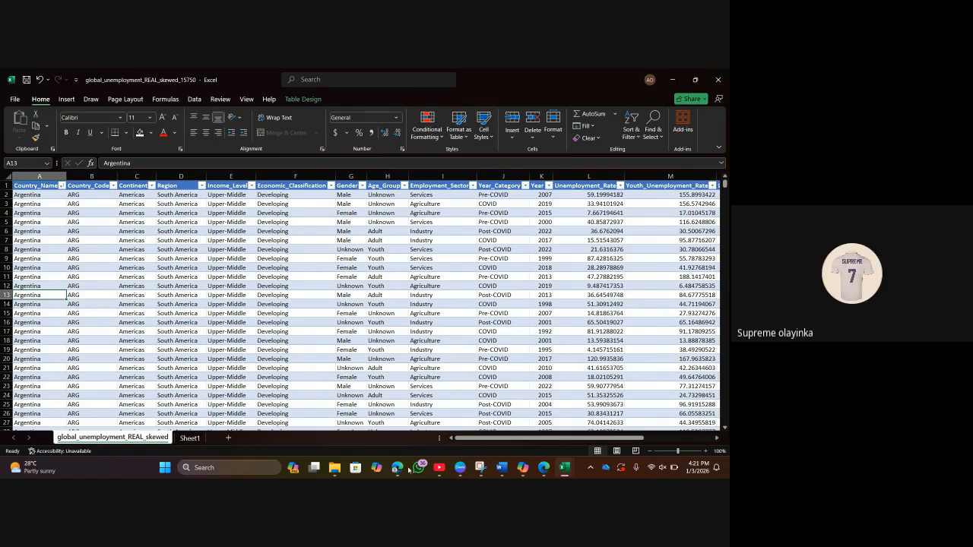
Switch to the Google Meet call and stop presenting the screen.
mouse_move(544, 470)
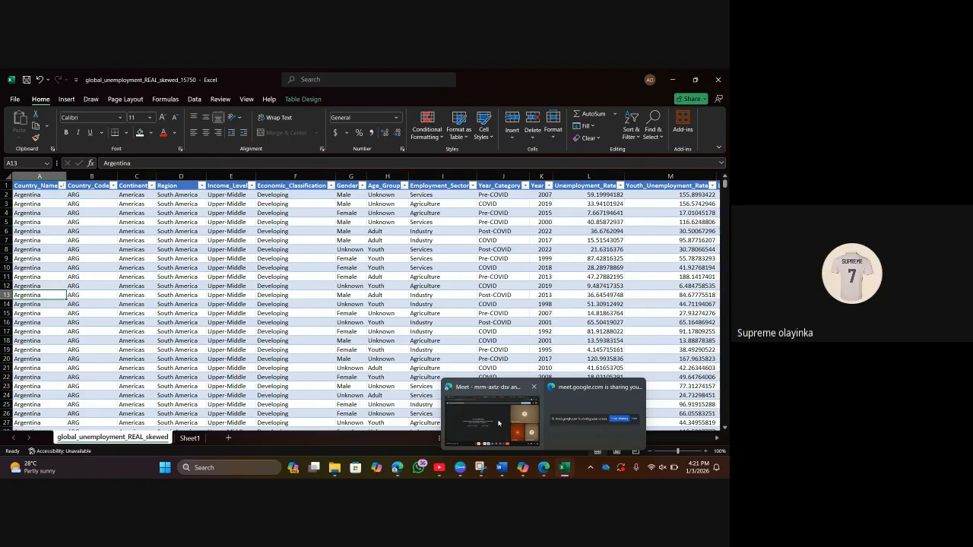
click(498, 422)
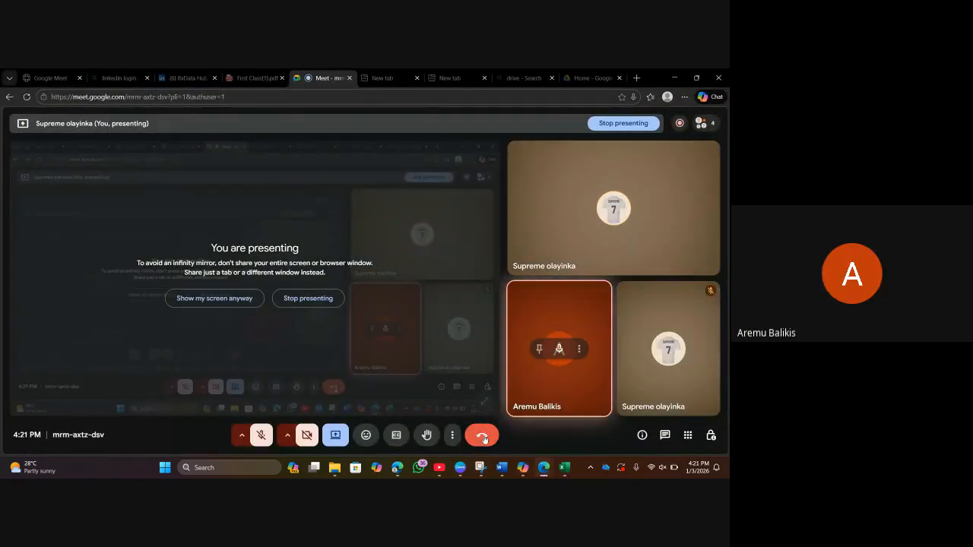
click(481, 427)
click(334, 309)
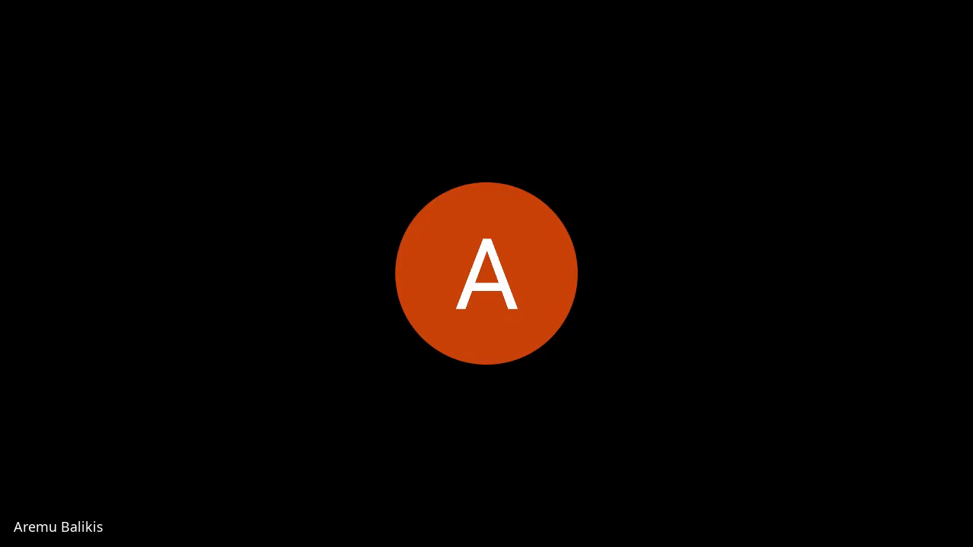